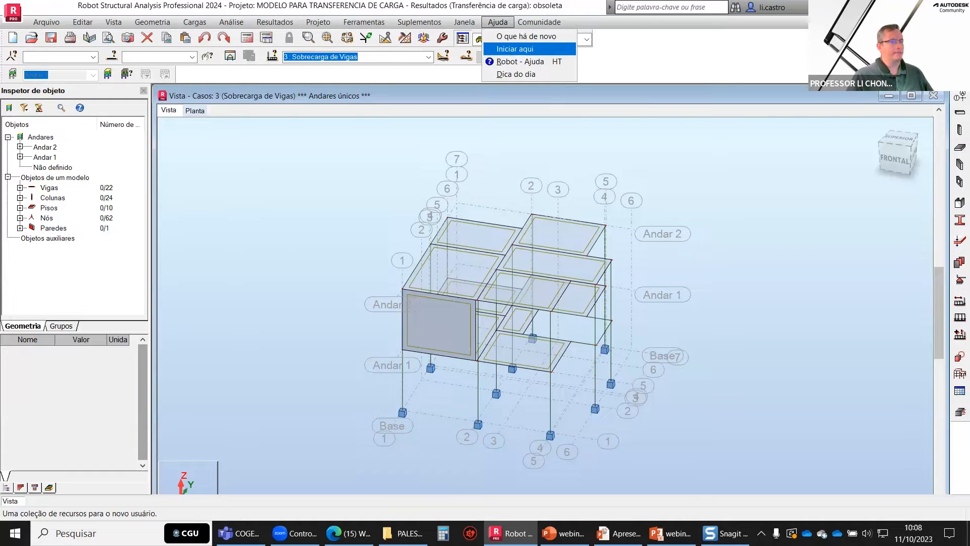
click(861, 70)
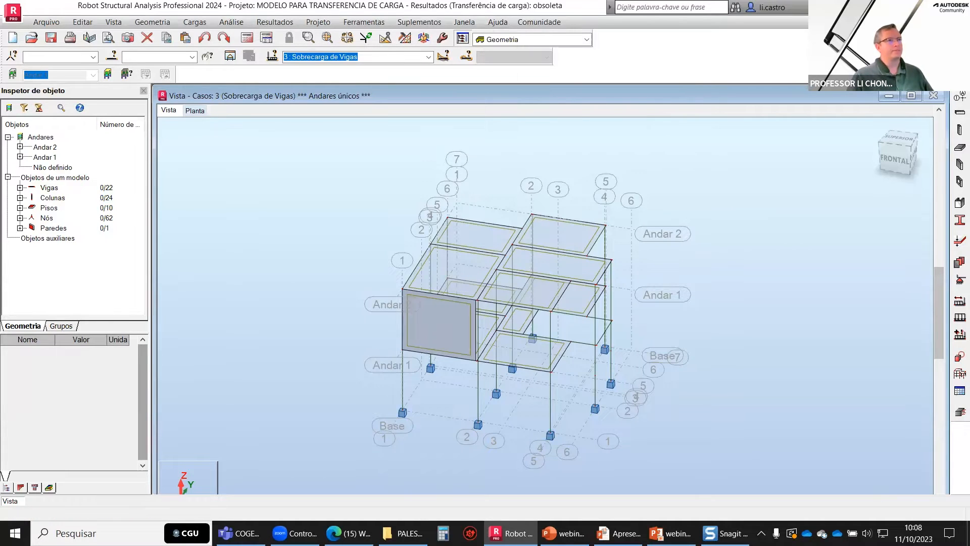
click(935, 6)
click(901, 80)
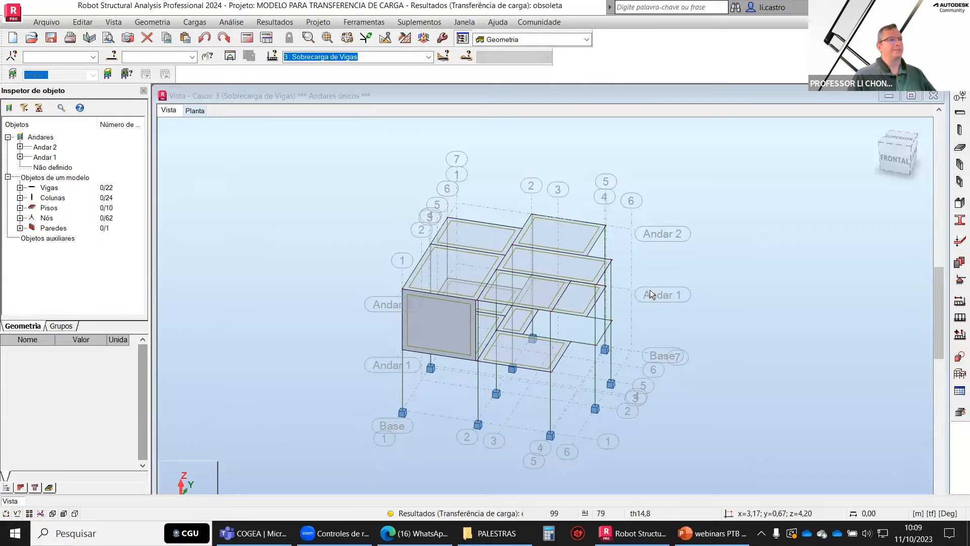
Open the structure type gallery, check the load-transfer building project type, and dismiss the gallery
click(166, 24)
click(167, 36)
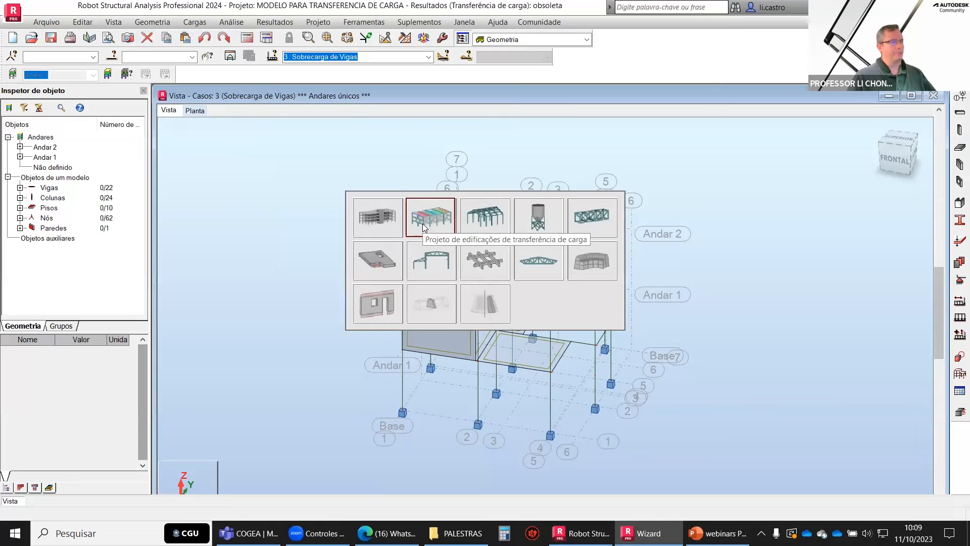
click(798, 176)
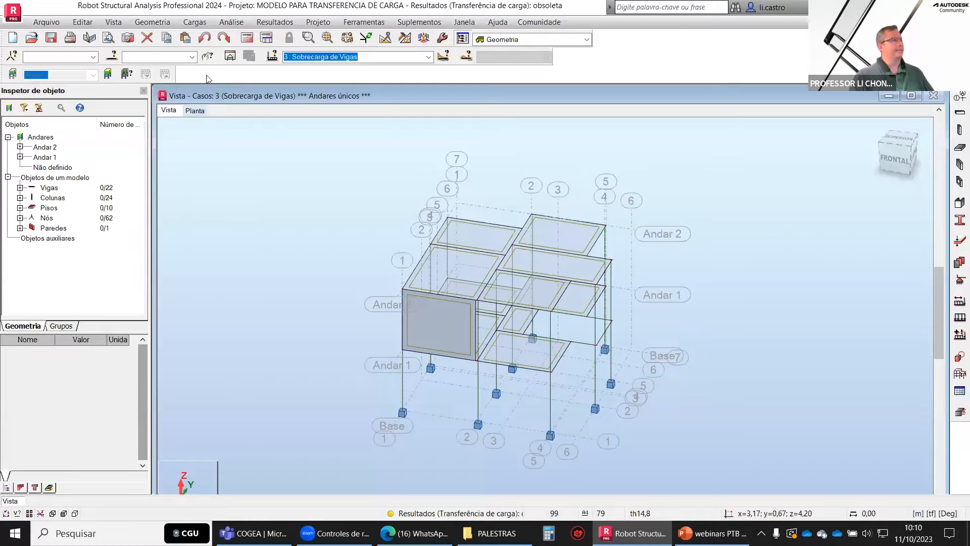
Filter the 3D view to single storeys, viewing Andar 2 and returning to Andar 1 to examine its elements
click(13, 74)
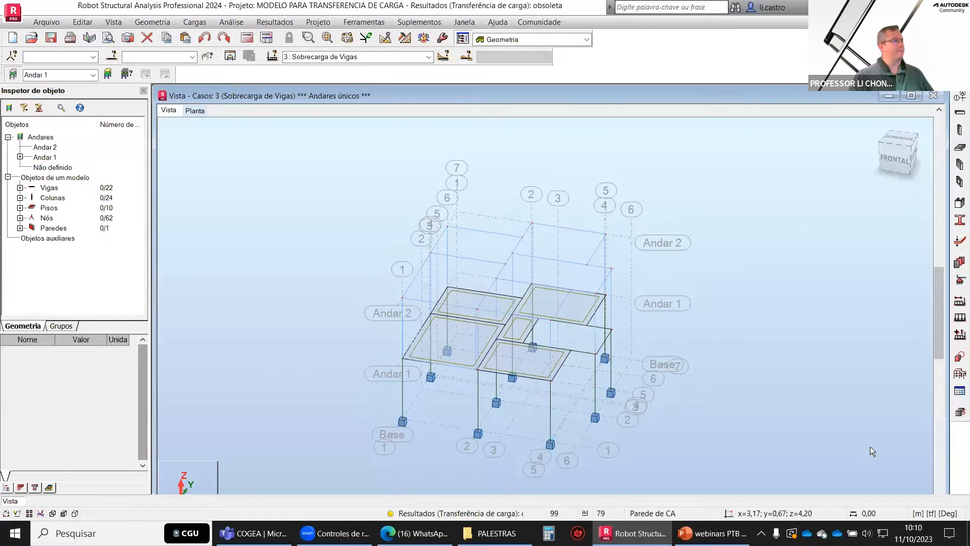
click(93, 75)
click(36, 86)
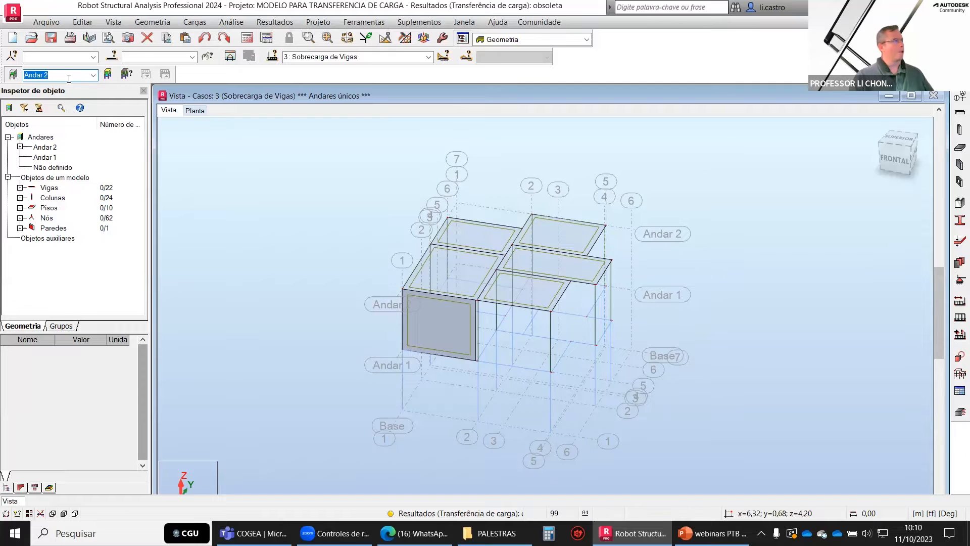
click(93, 75)
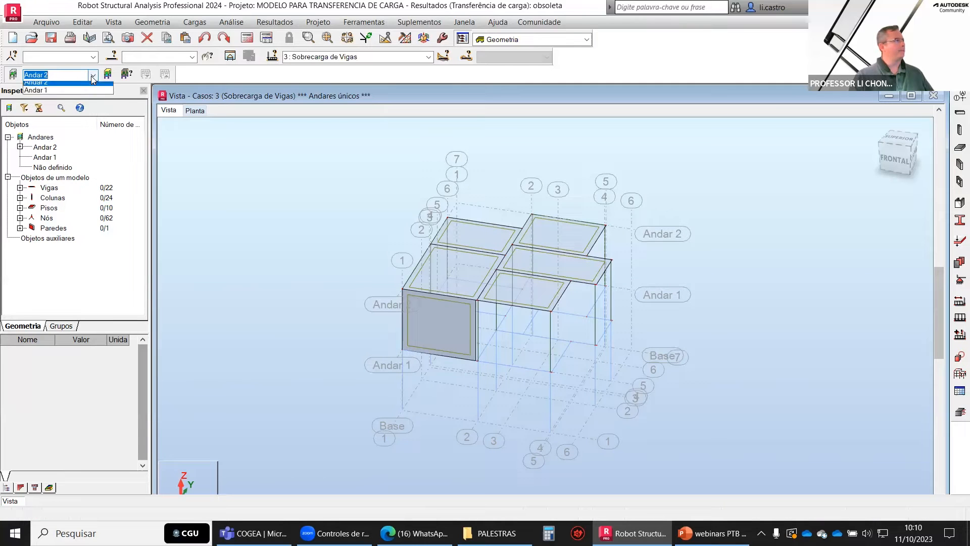
click(63, 95)
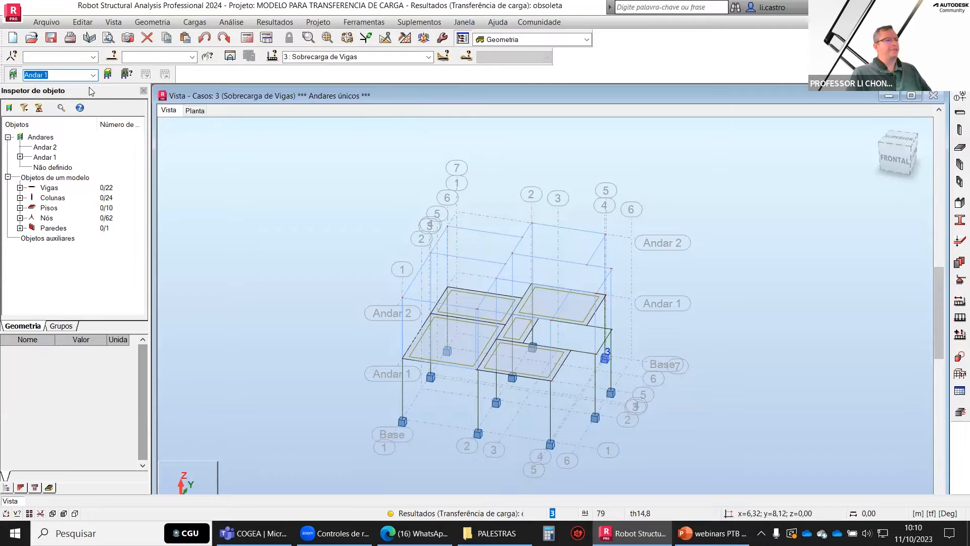
shift+middle_drag(694, 353, 689, 211)
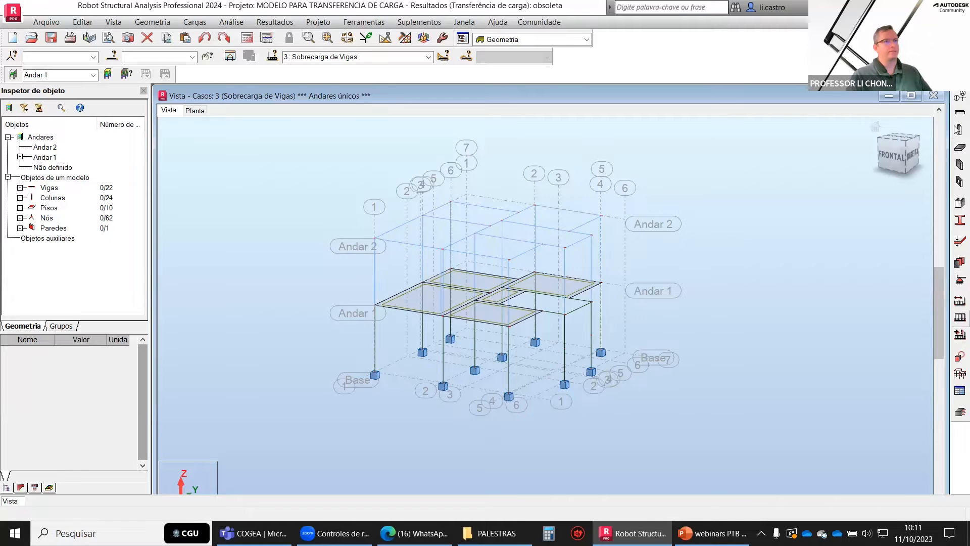
click(144, 23)
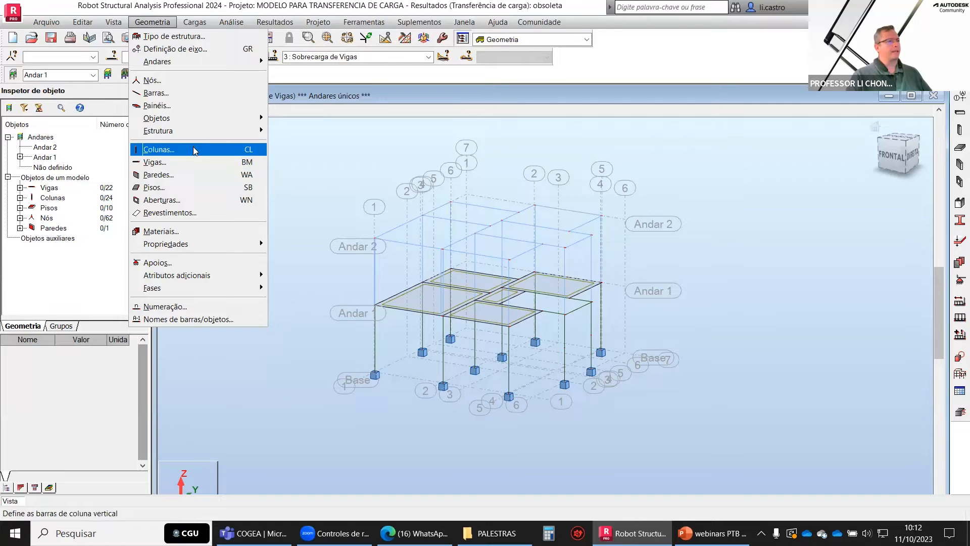
mouse_move(169, 112)
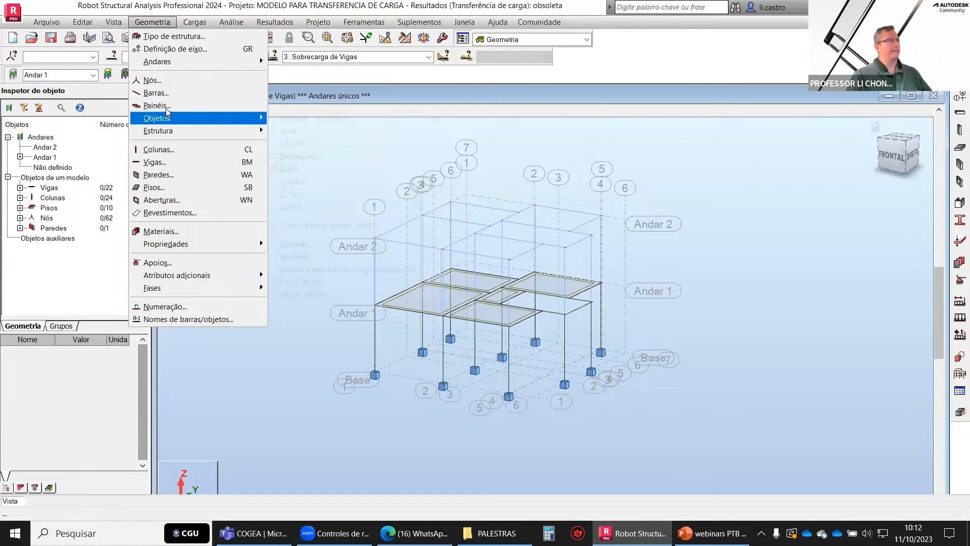
click(171, 106)
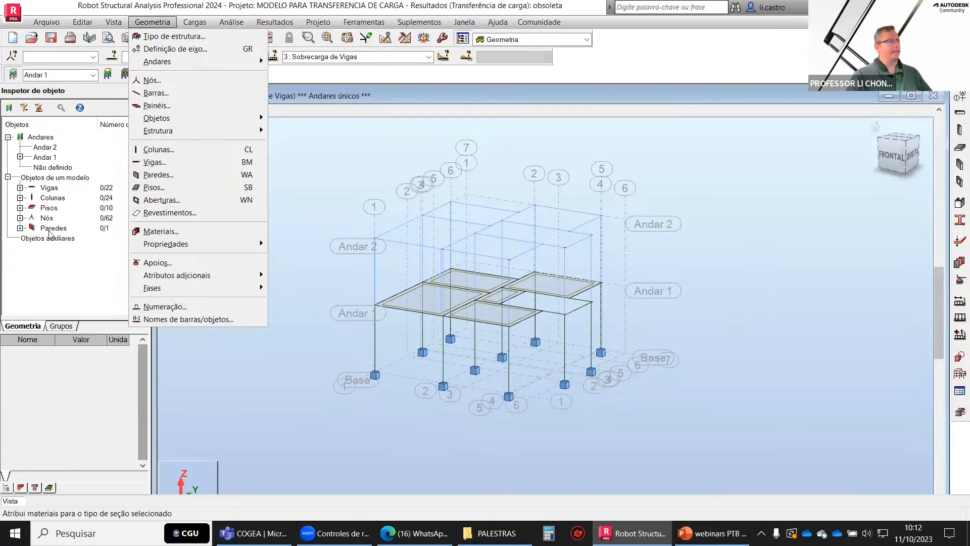
click(42, 273)
Show all storeys in the view and select floor Piso 70 from the expanded floors list
click(20, 228)
click(17, 208)
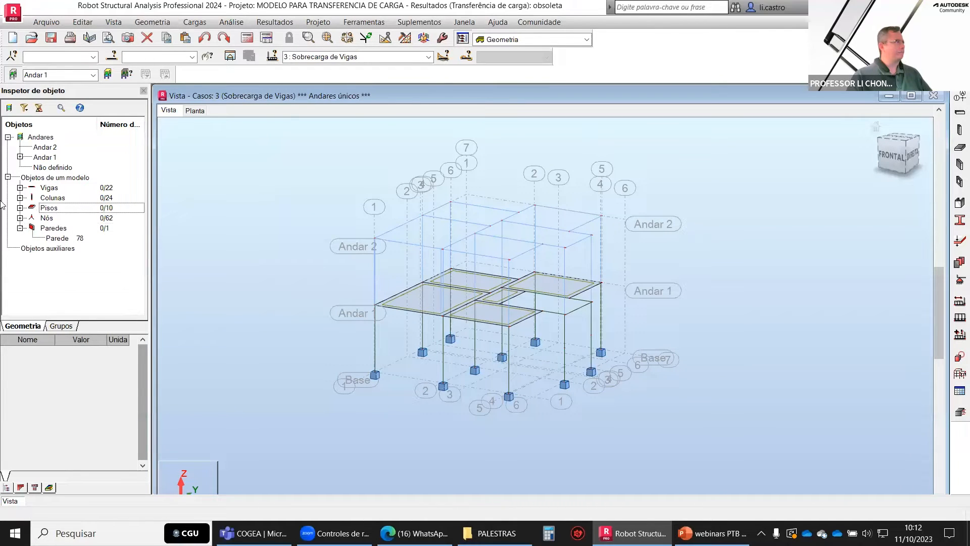
click(20, 208)
click(53, 218)
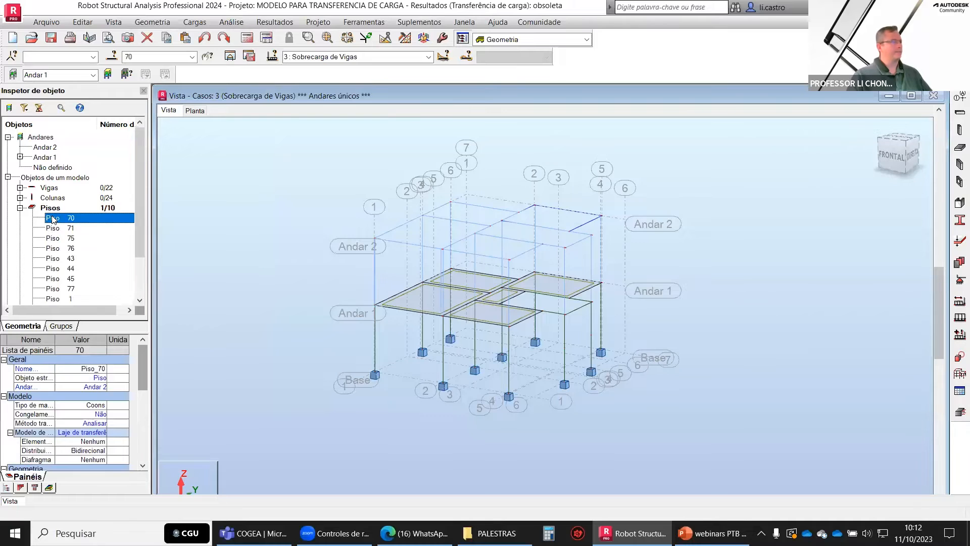
click(13, 75)
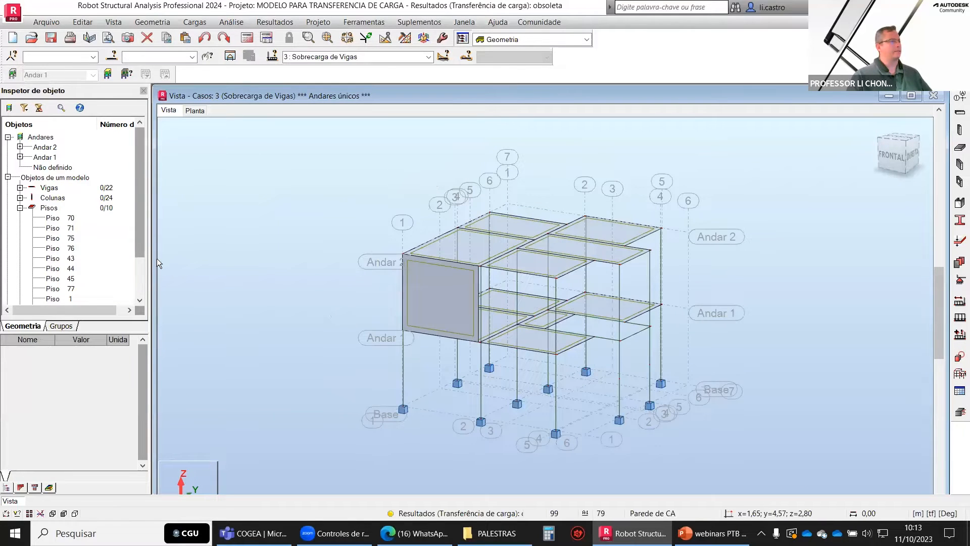
click(62, 218)
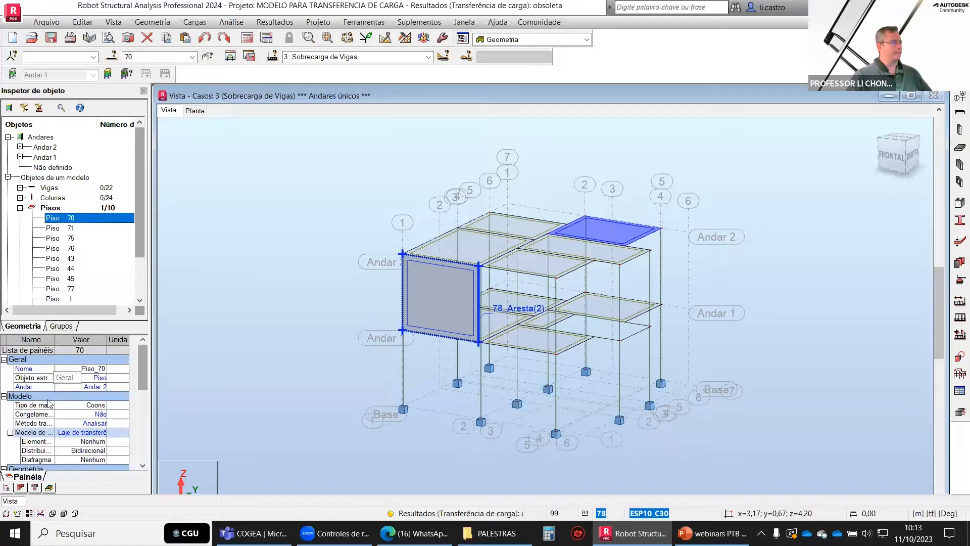
Examine the calculation model property of Piso 70 and list the available slab model options
key(ctrl)
key(ctrl)
key(ctrl)
key(ctrl)
key(ctrl)
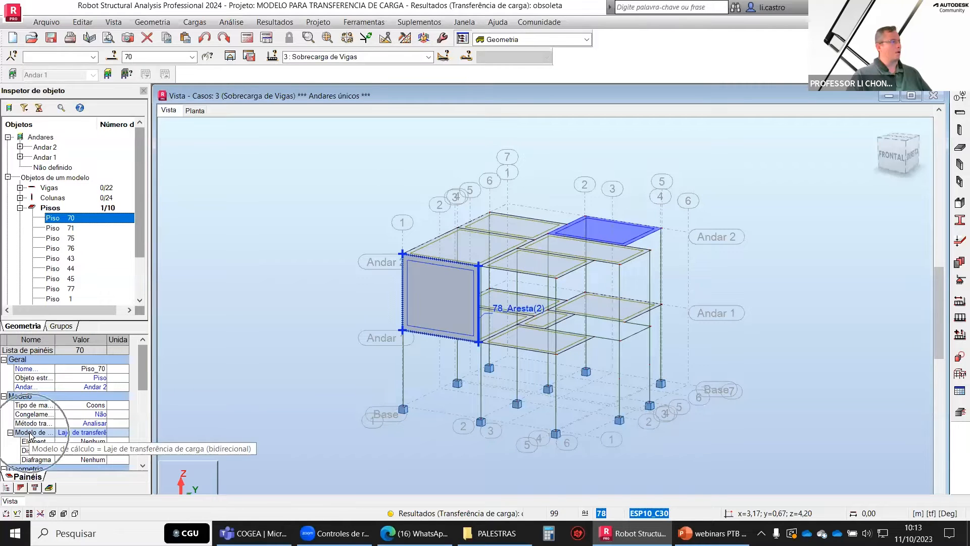
key(ctrl)
key(ctrl)
key(ctrl)
key(ctrl)
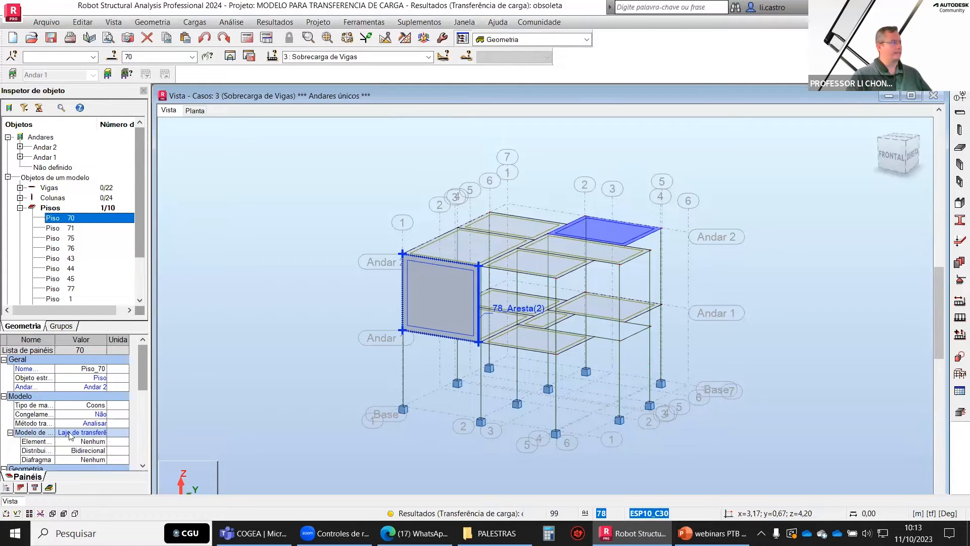
click(93, 433)
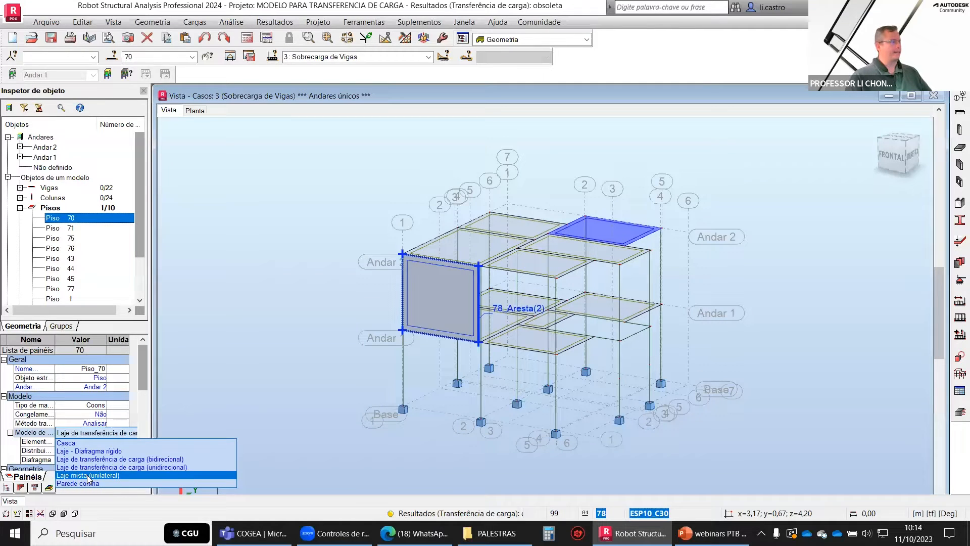
Open a floor definition and start a new thickness, using the orthotropic type instead of homogeneous
click(957, 153)
click(956, 152)
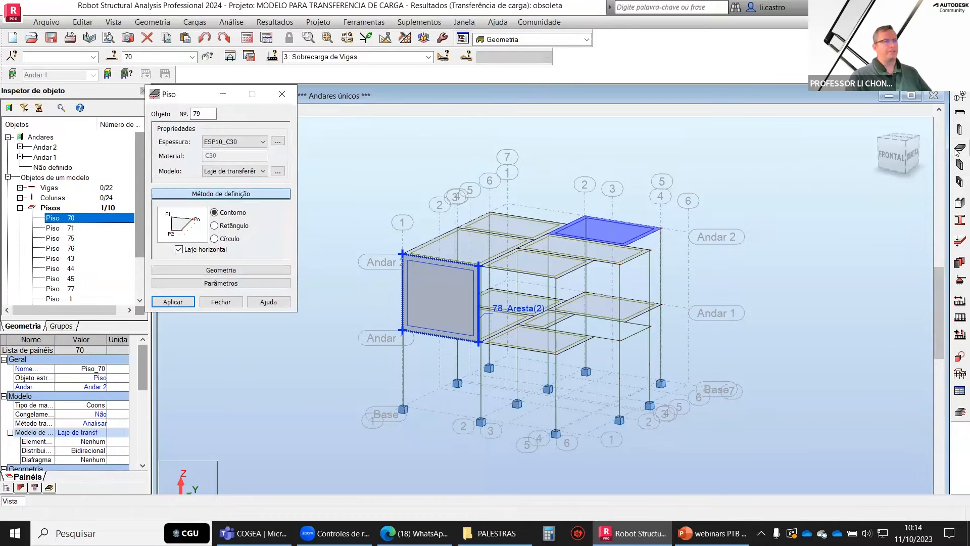
click(278, 142)
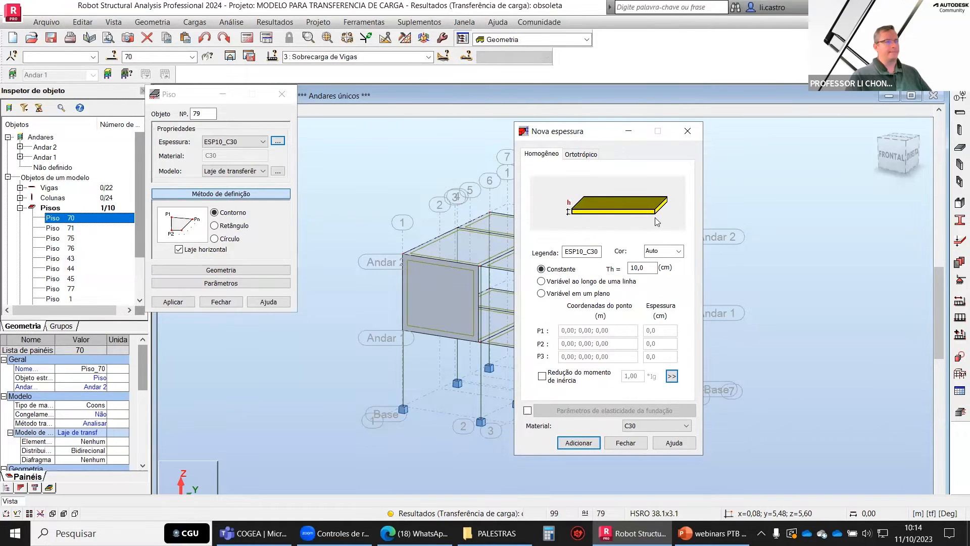
click(581, 154)
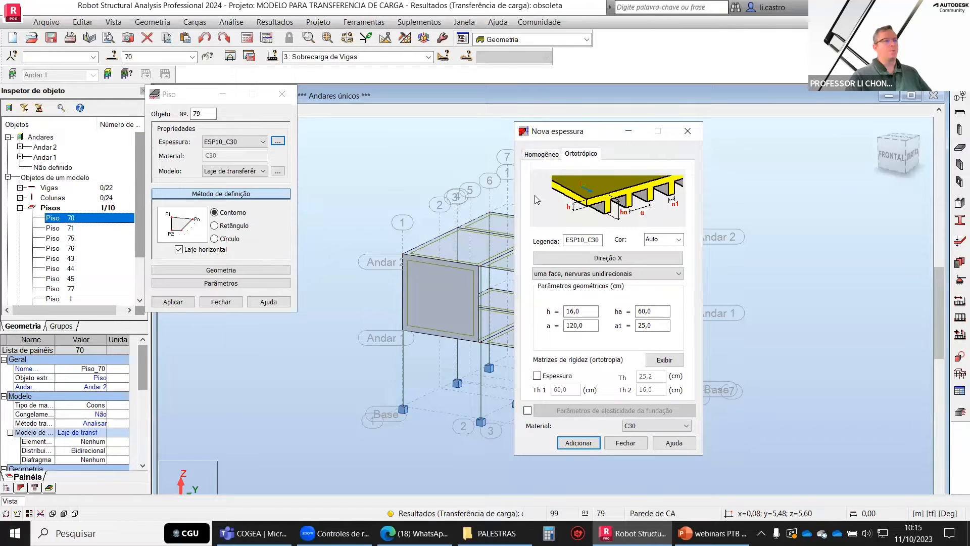
Check the orthotropy direction settings and the h and ha rib parameters, comparing them with the homogeneous thickness definition
click(619, 259)
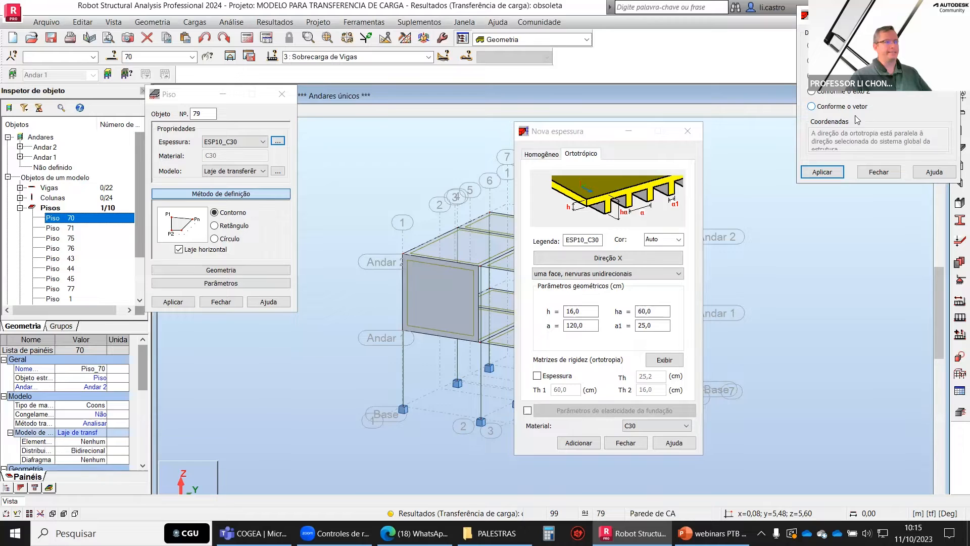
click(879, 172)
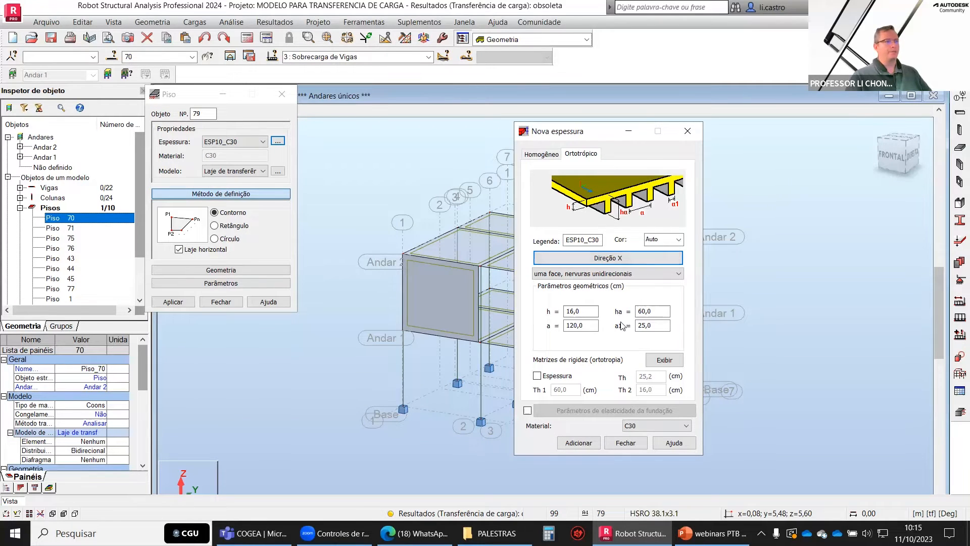
click(582, 311)
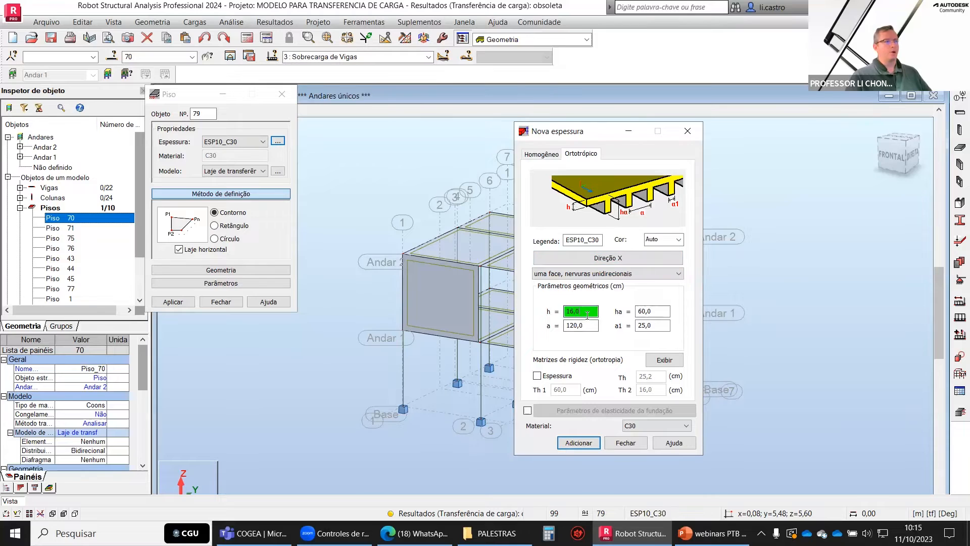
click(645, 312)
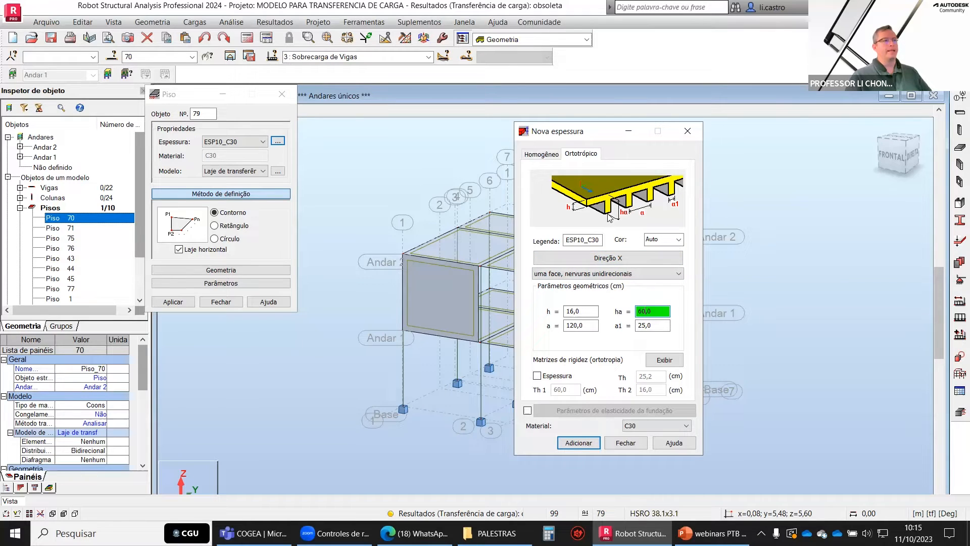
click(672, 195)
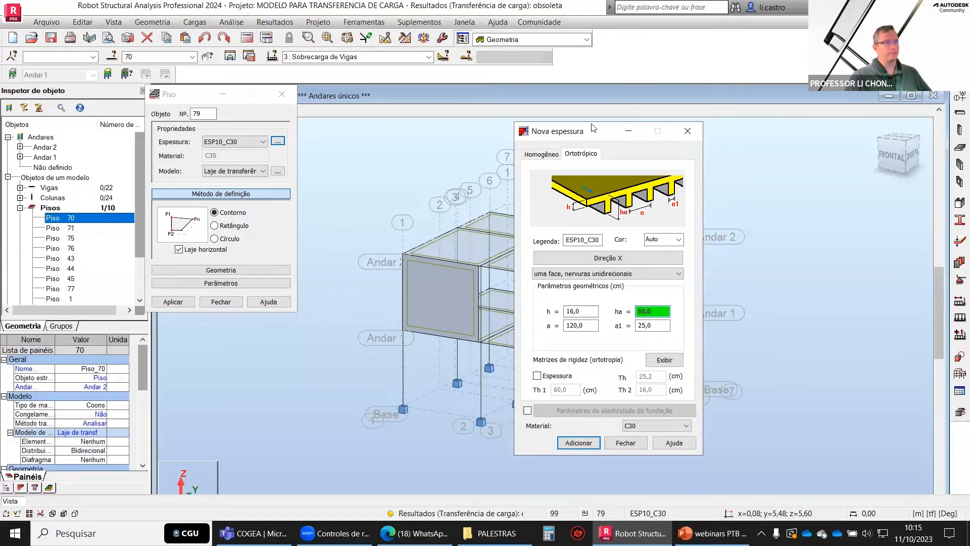
click(543, 157)
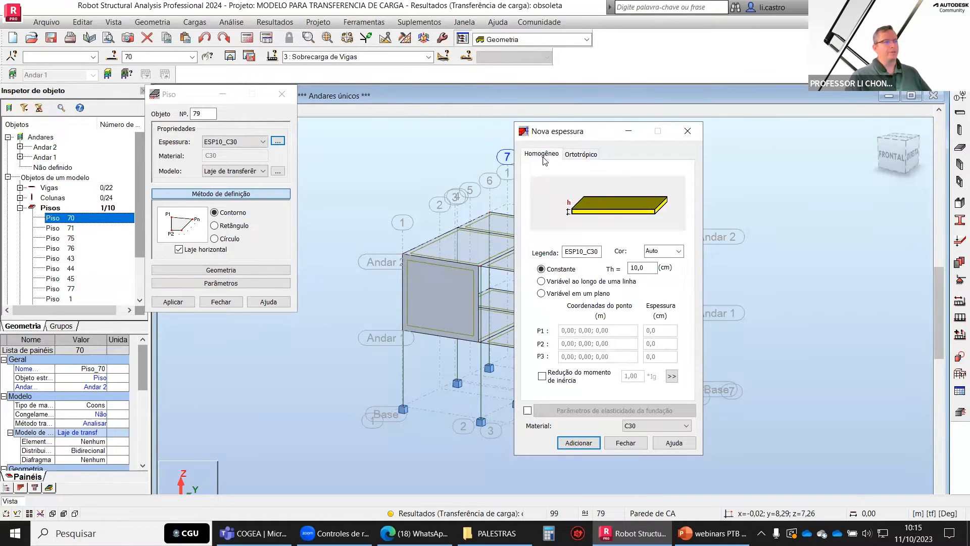
click(580, 153)
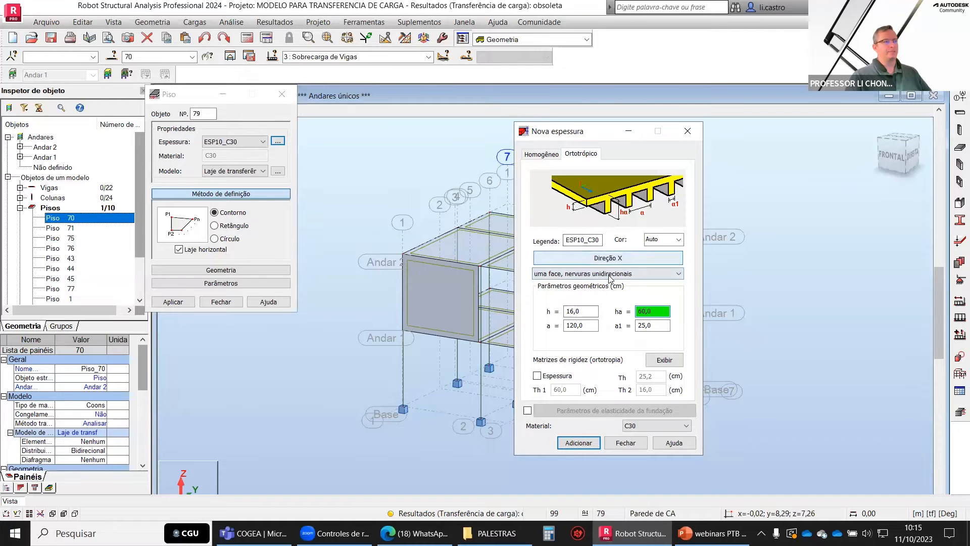
Preview the orthotropic slab types with two-sided ribs, one-sided bidirectional ribs, and unidirectional and bidirectional box floors
click(600, 272)
click(592, 293)
click(591, 273)
click(580, 300)
click(591, 274)
click(582, 310)
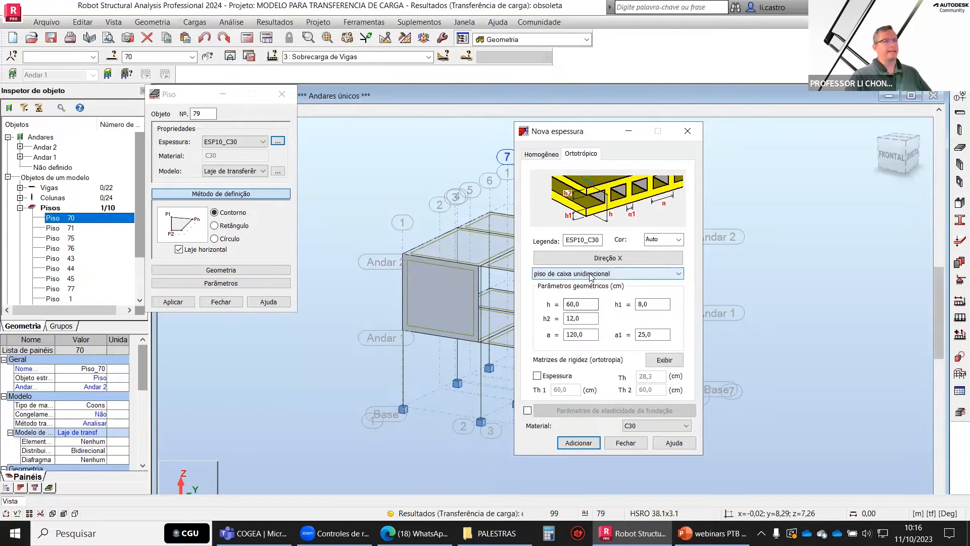
click(591, 275)
click(578, 319)
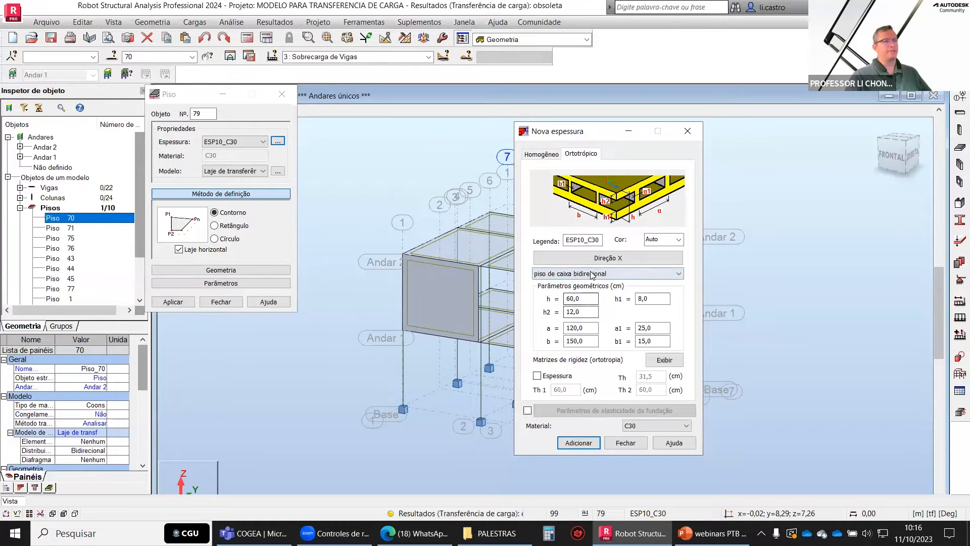
Preview the orthotropic types grelha, ortotropia do material, placa trapezoidal and placa corrugada for the new thickness
click(657, 274)
click(578, 328)
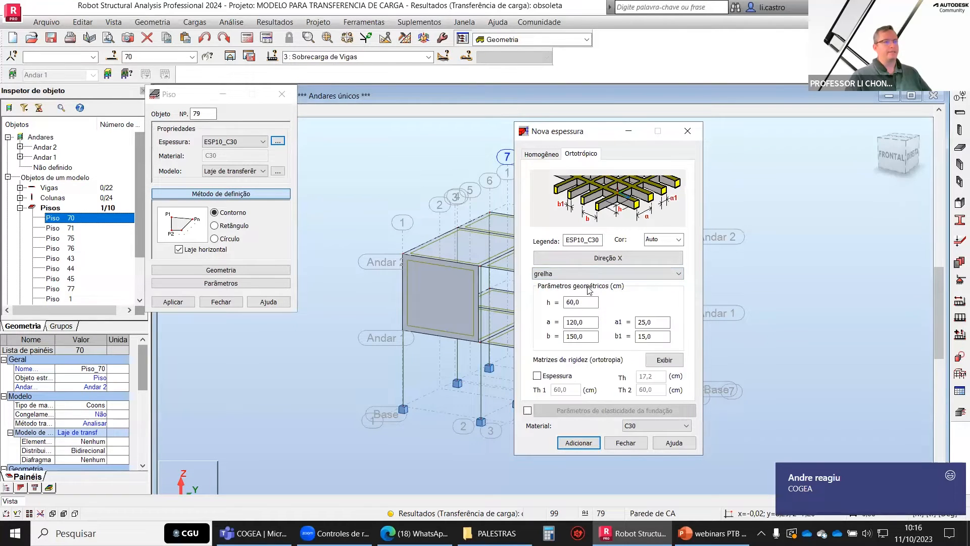
click(591, 275)
click(582, 328)
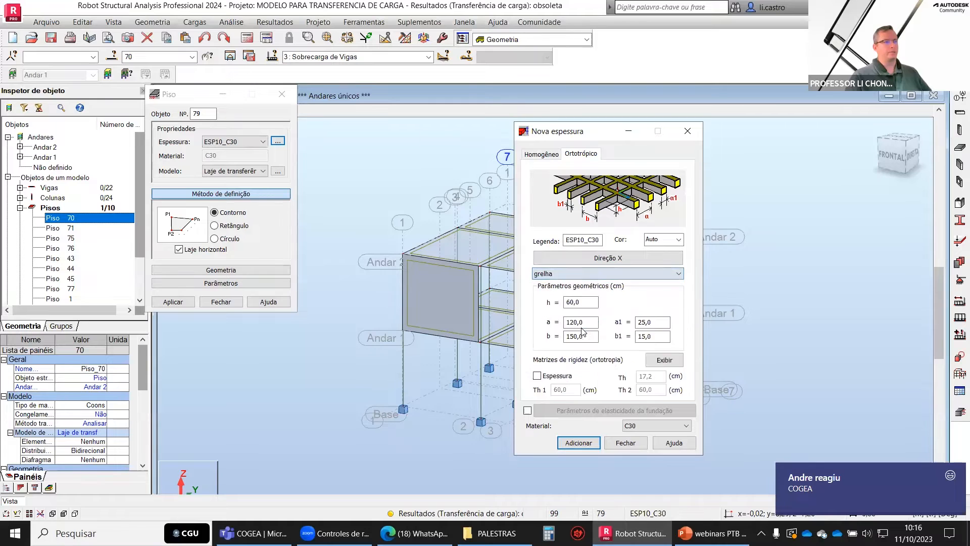
click(591, 274)
click(579, 342)
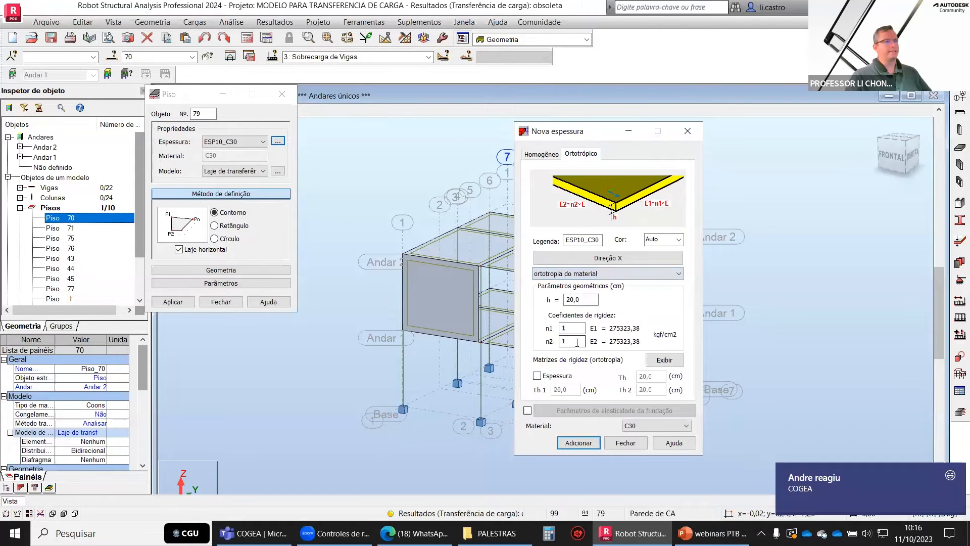
click(598, 273)
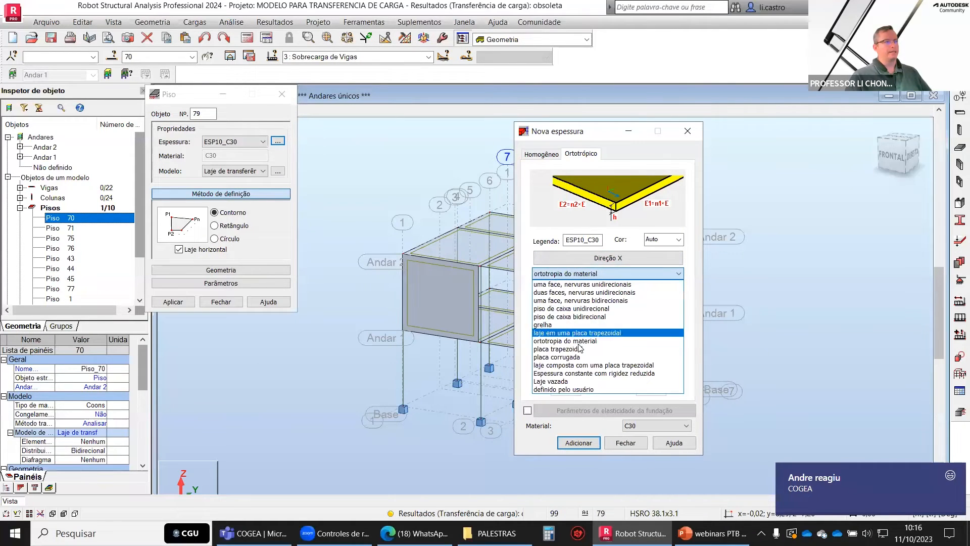
click(582, 352)
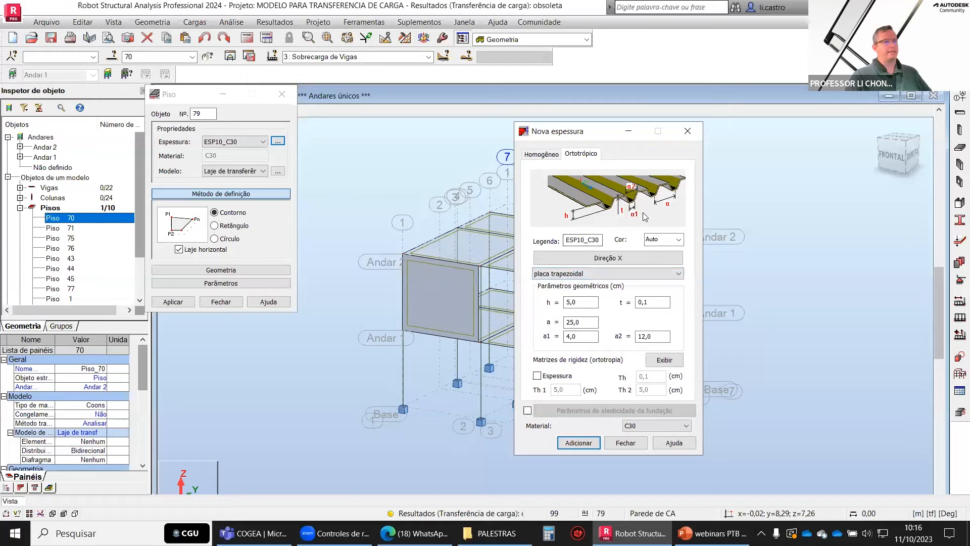
click(614, 276)
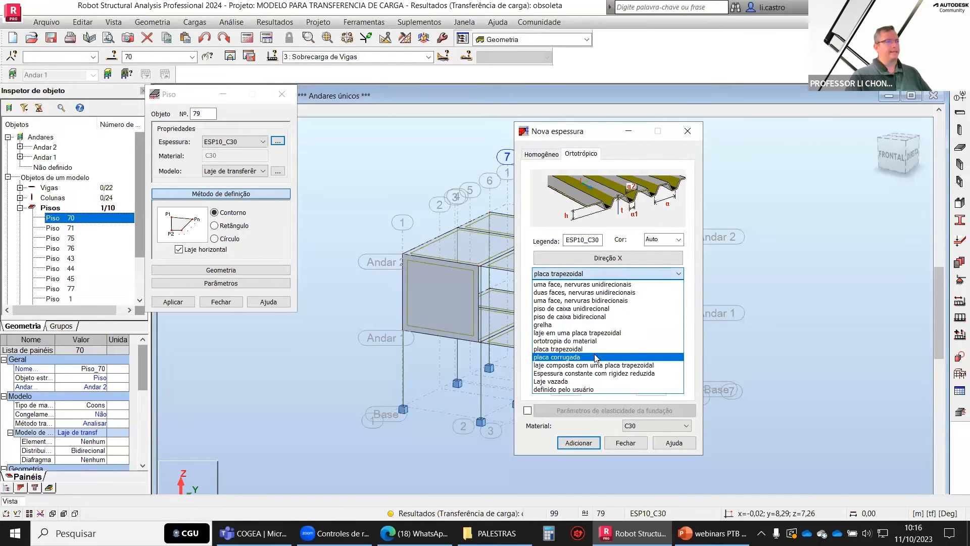
click(595, 357)
Preview the composite trapezoidal, reduced-stiffness, hollow and user-defined orthotropic types, then close the thickness and floor definitions without adding anything
click(608, 277)
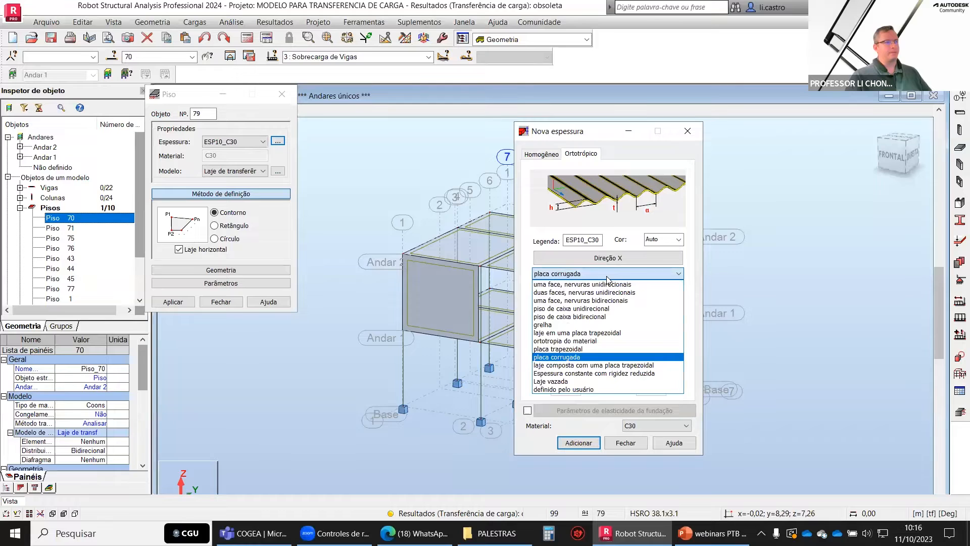
click(597, 366)
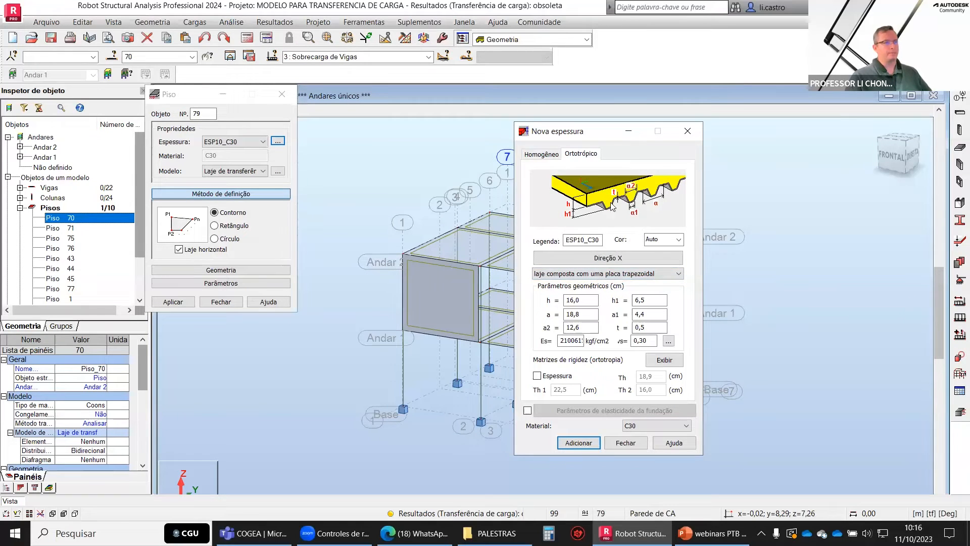
click(613, 276)
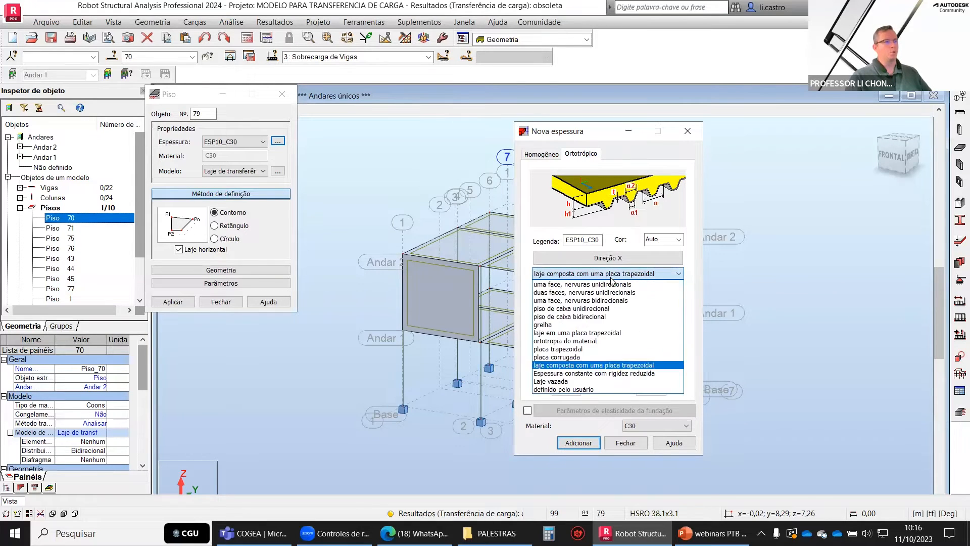
click(611, 374)
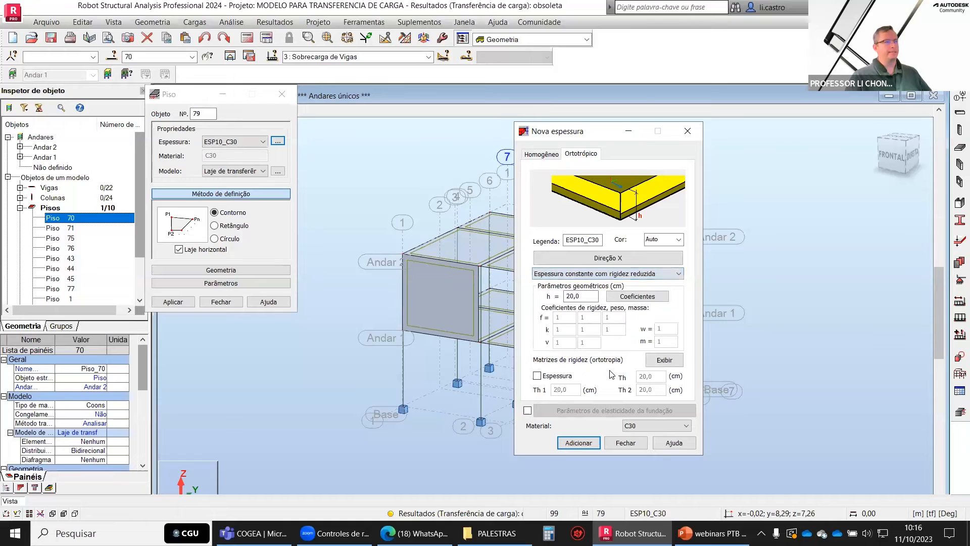
click(621, 274)
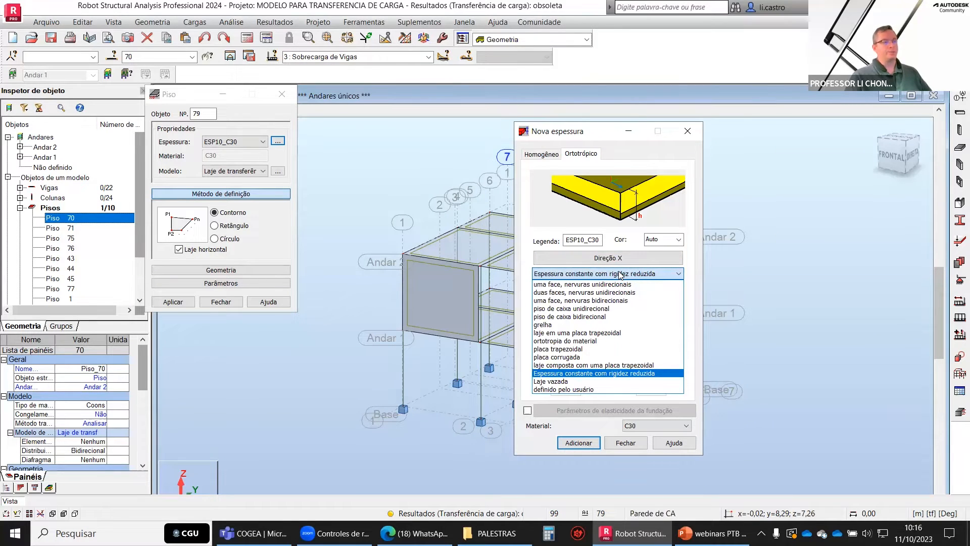
click(585, 383)
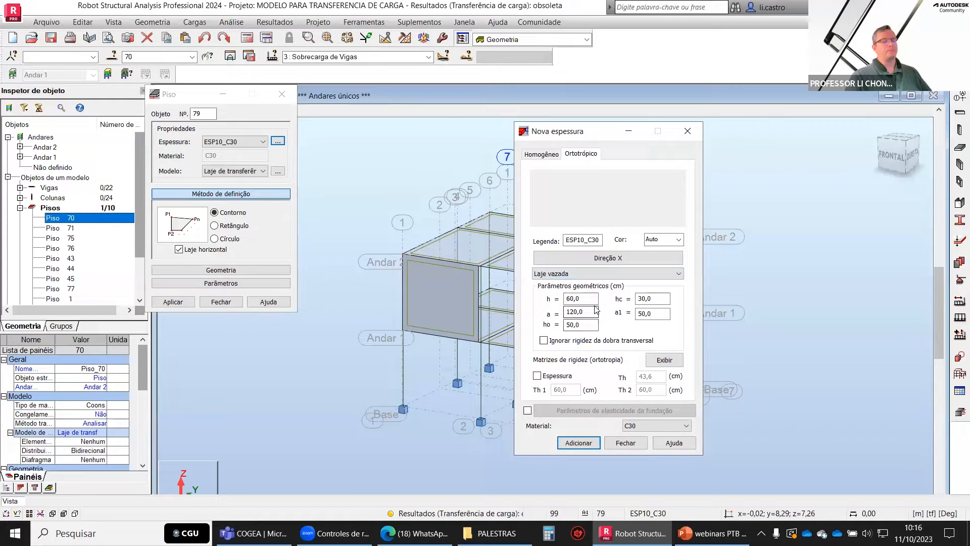
click(620, 277)
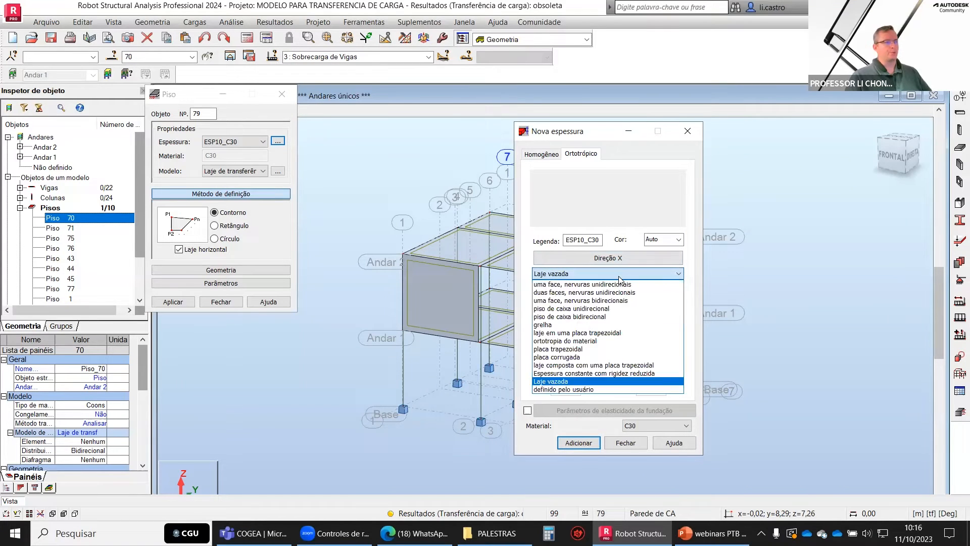
click(592, 390)
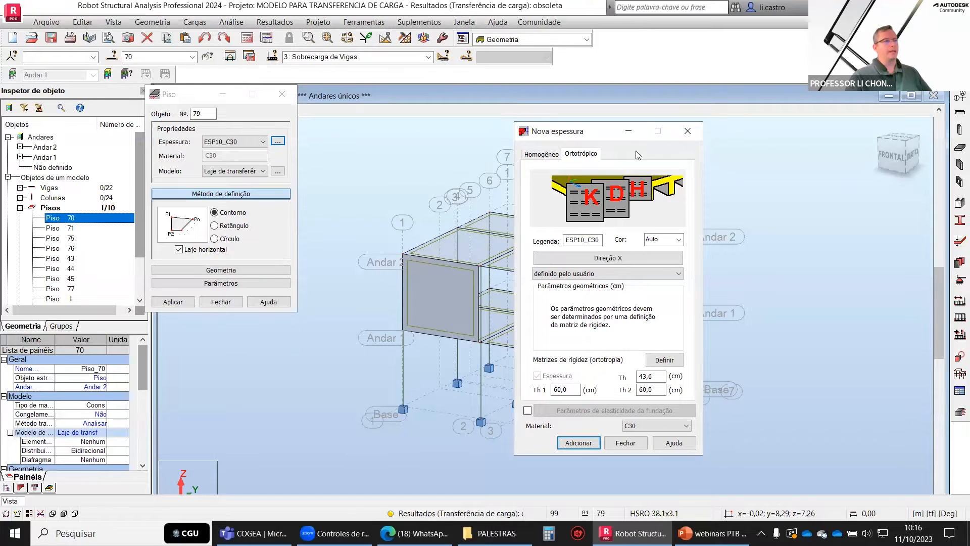
click(626, 443)
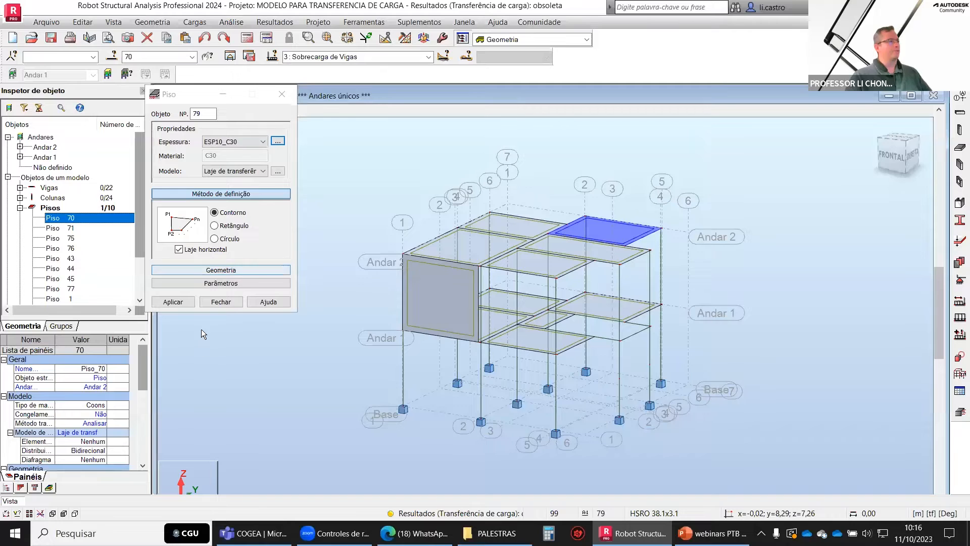
click(223, 303)
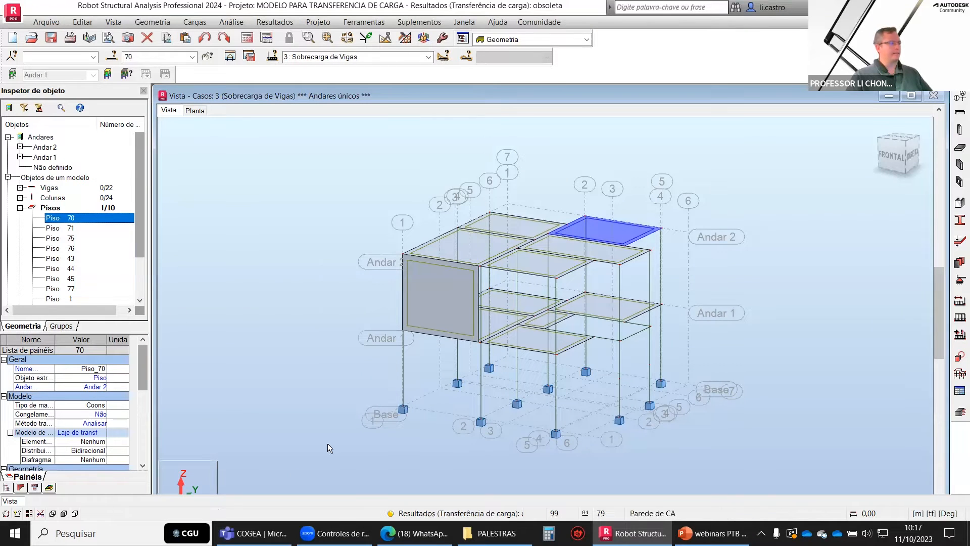
Select Piso 43 on Andar 1, check its calculation model property, and clear the selection
click(270, 200)
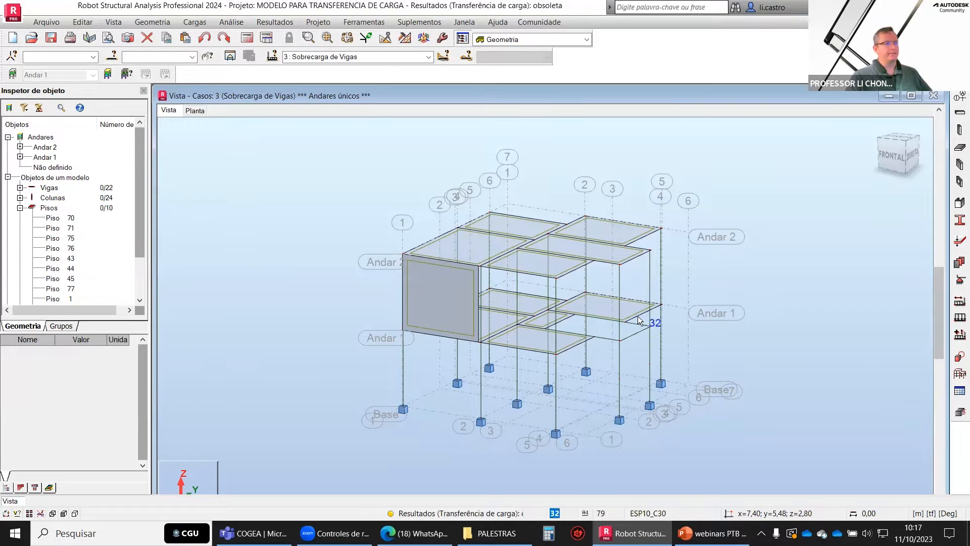
click(606, 309)
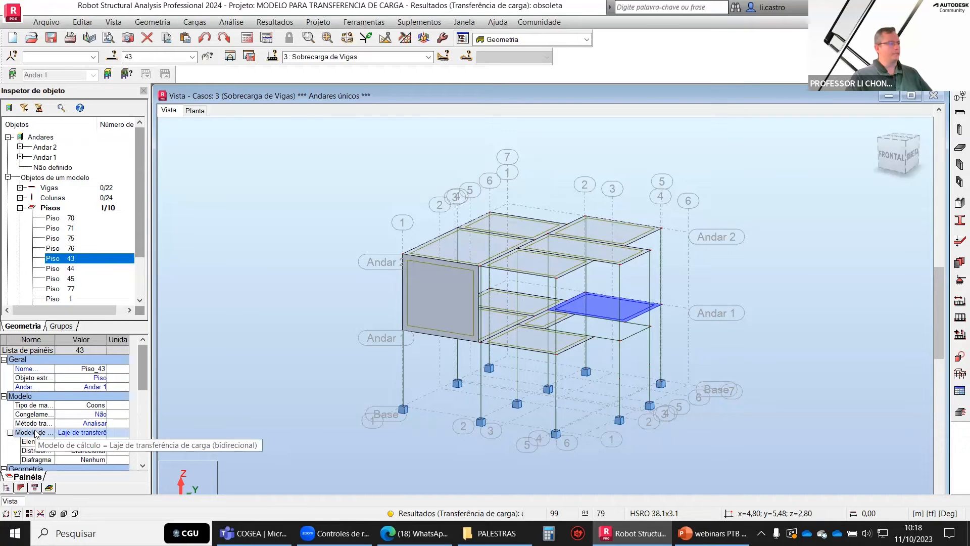
click(272, 307)
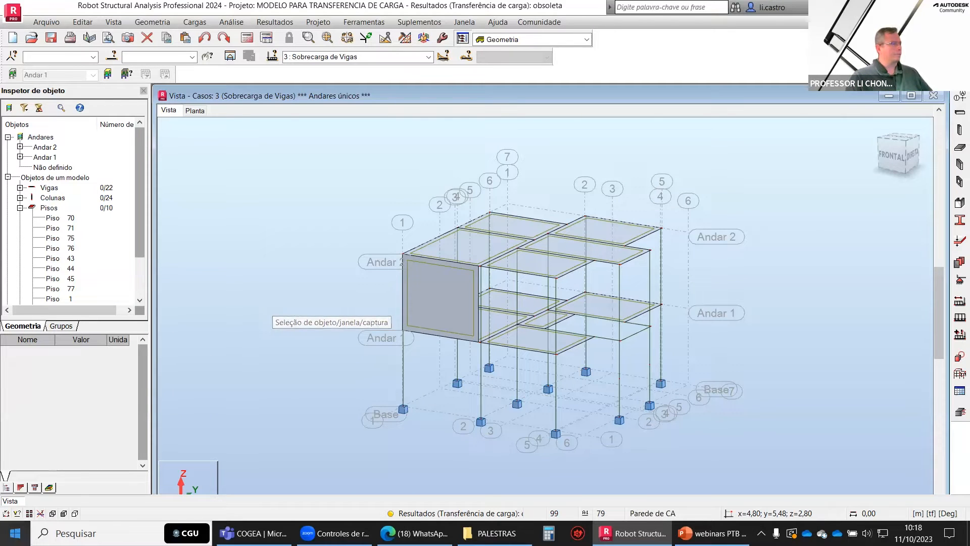
Turn on the display of load distribution regions (Regiões de distribuição de carga) in the model view
click(30, 513)
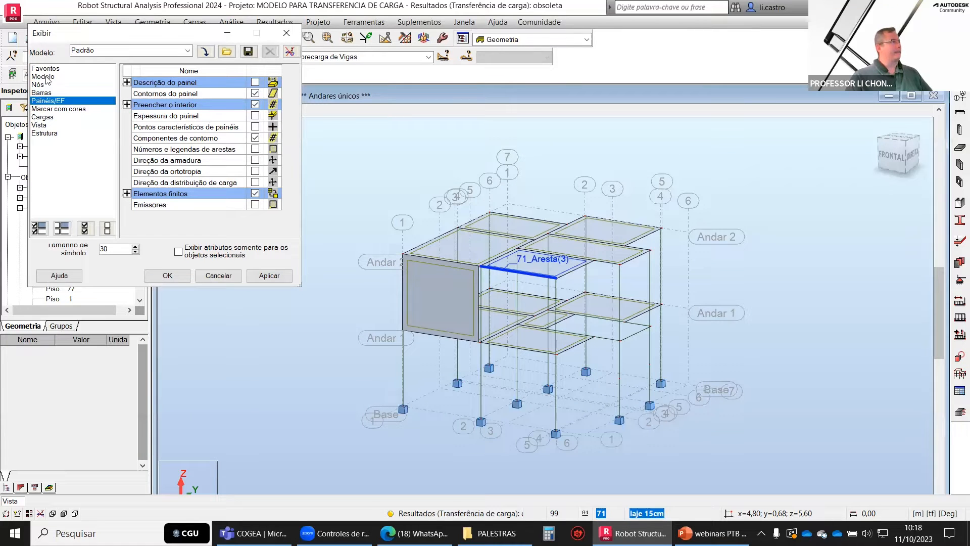
click(42, 117)
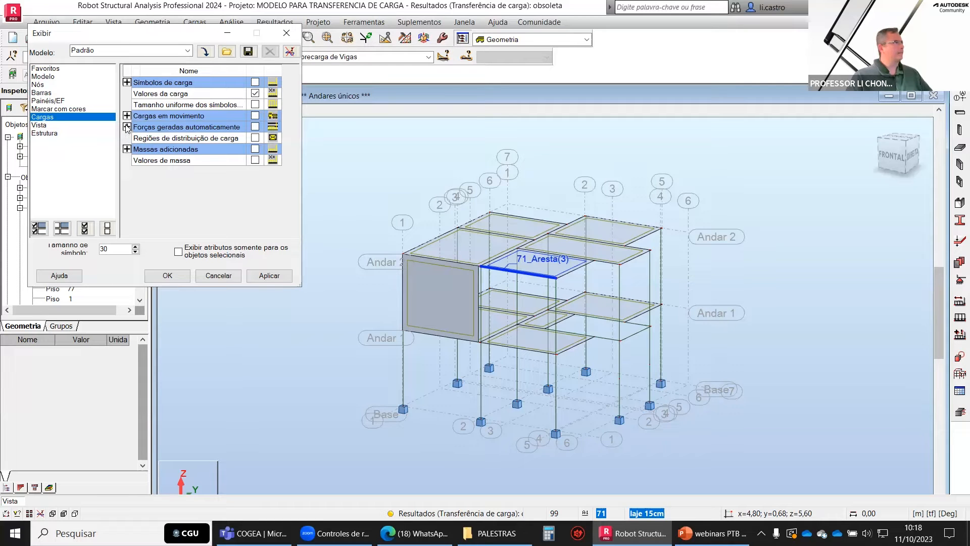
click(255, 137)
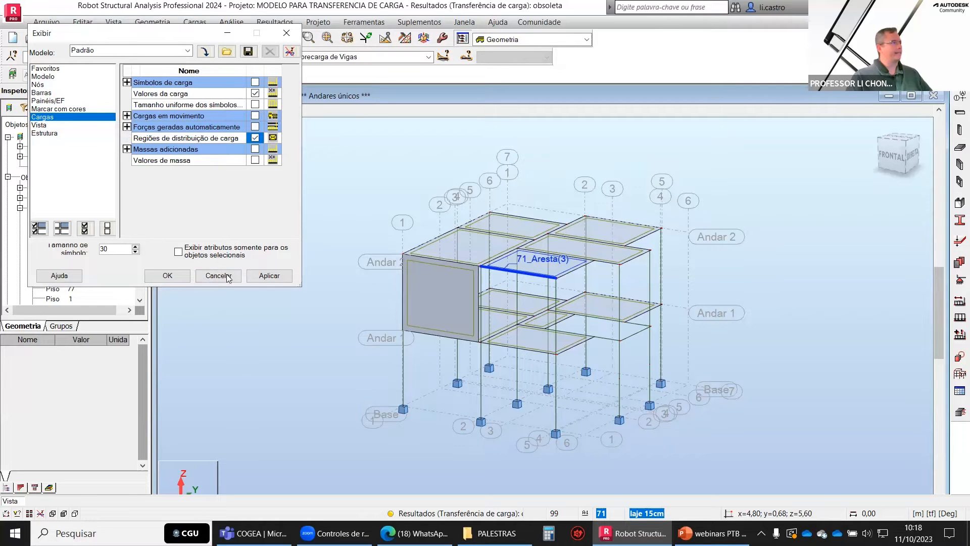
click(271, 277)
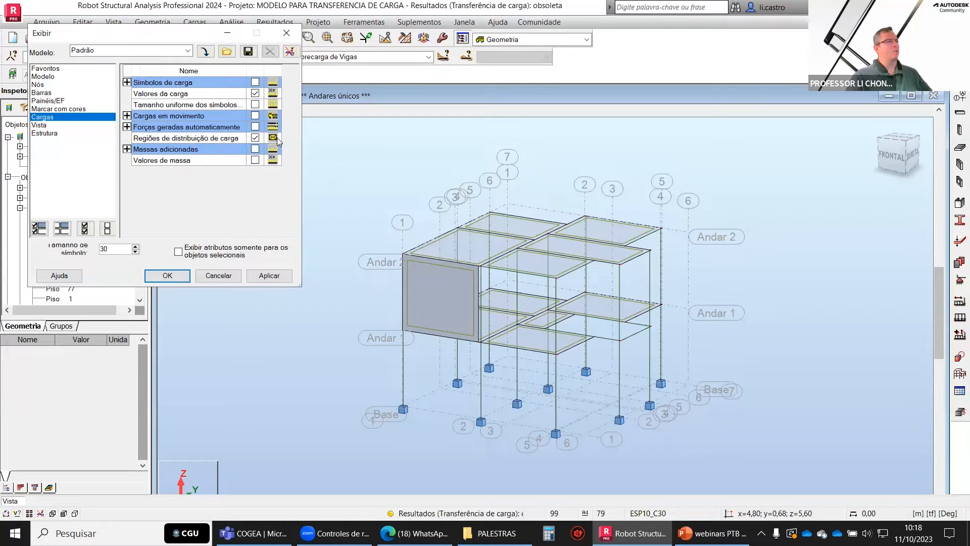
click(175, 279)
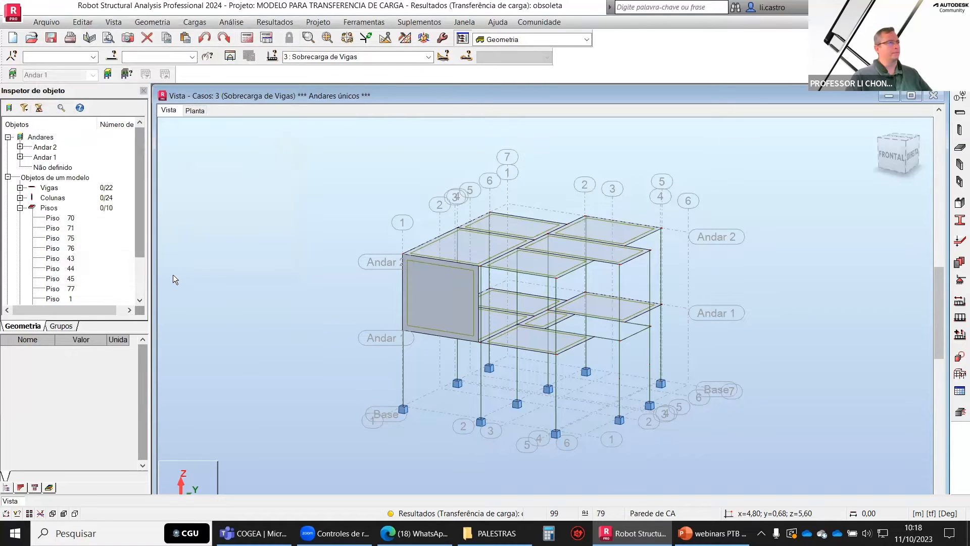
Run the structural calculation and examine the load distribution regions on the upper floor panels
click(248, 39)
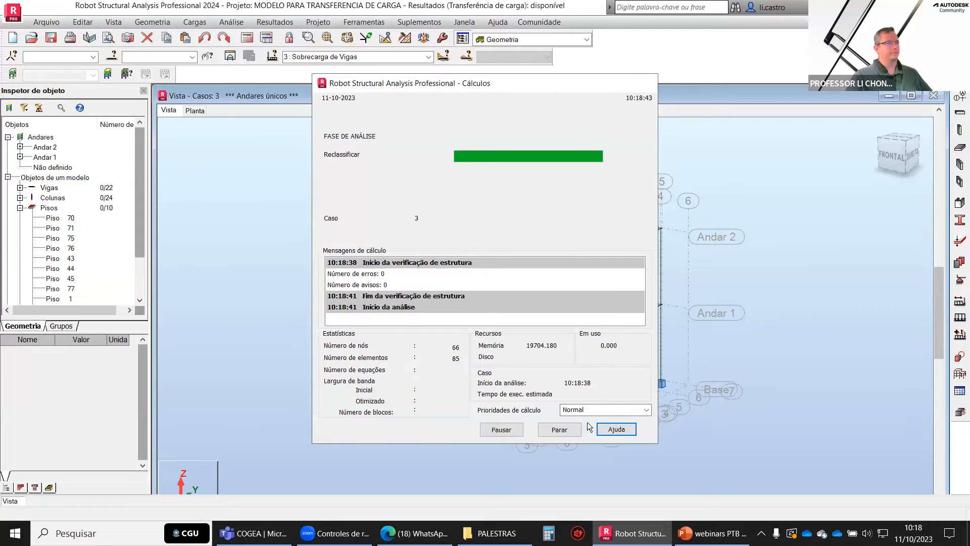
shift+middle_drag(694, 311, 698, 271)
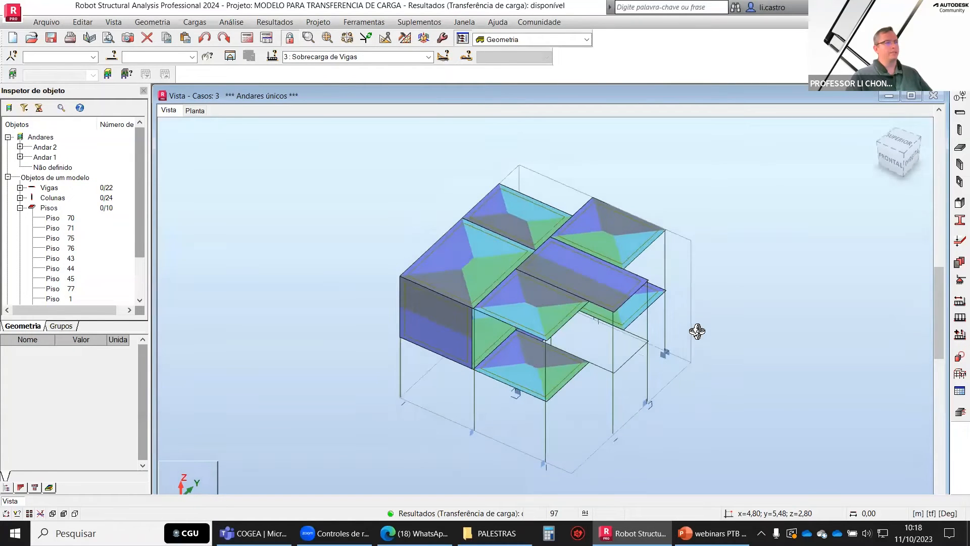
scroll(661, 262, up, 4)
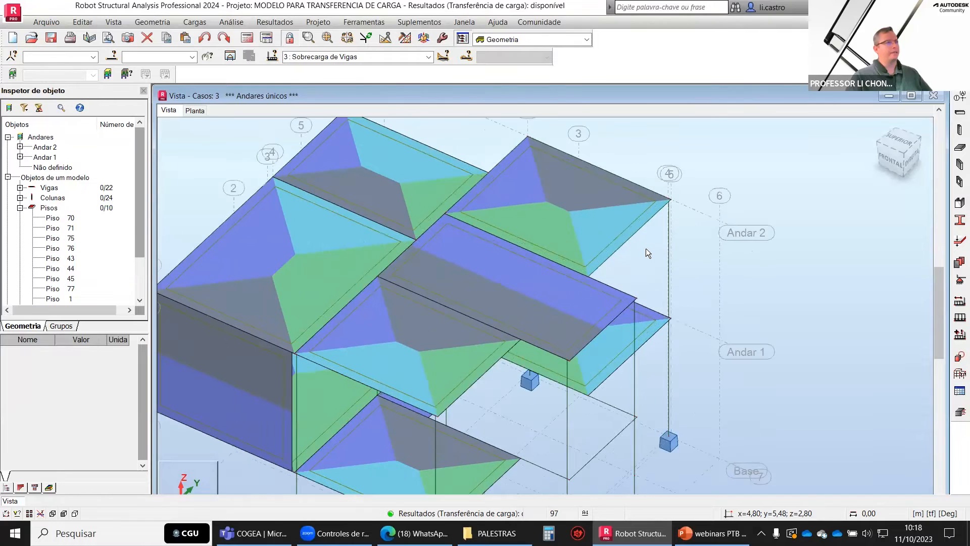
Set the active load case to 1: Peso Proprio and view the distribution regions on both storeys
click(430, 58)
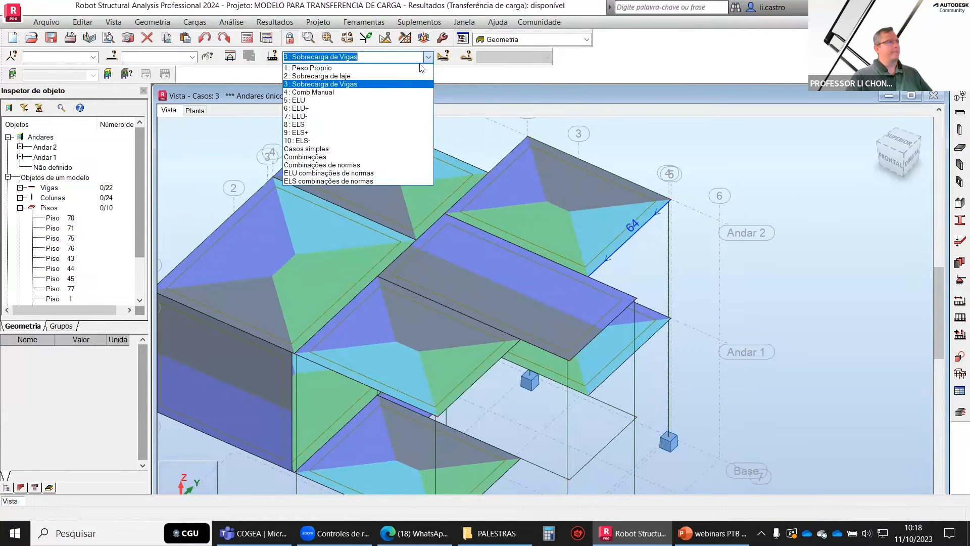
click(389, 70)
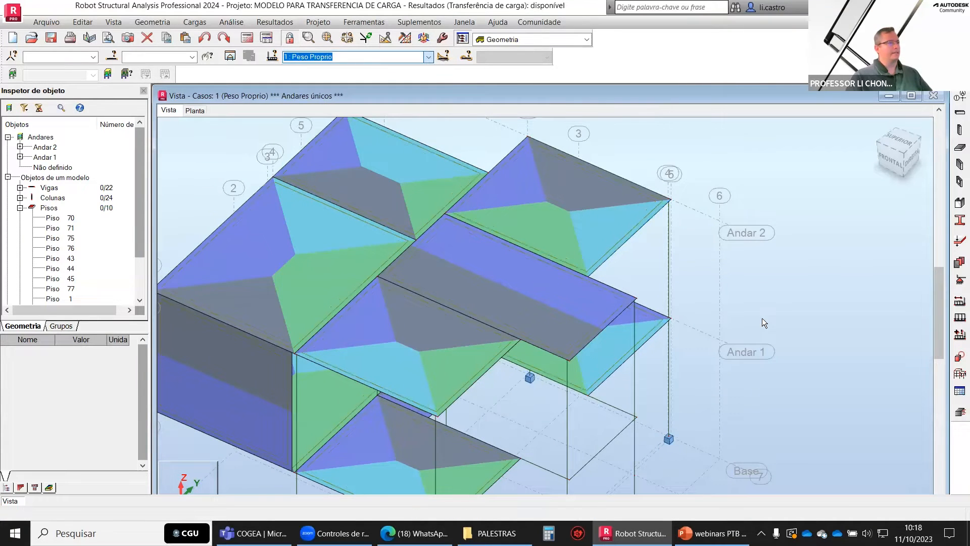
scroll(818, 252, down, 1)
shift+middle_drag(808, 300, 817, 238)
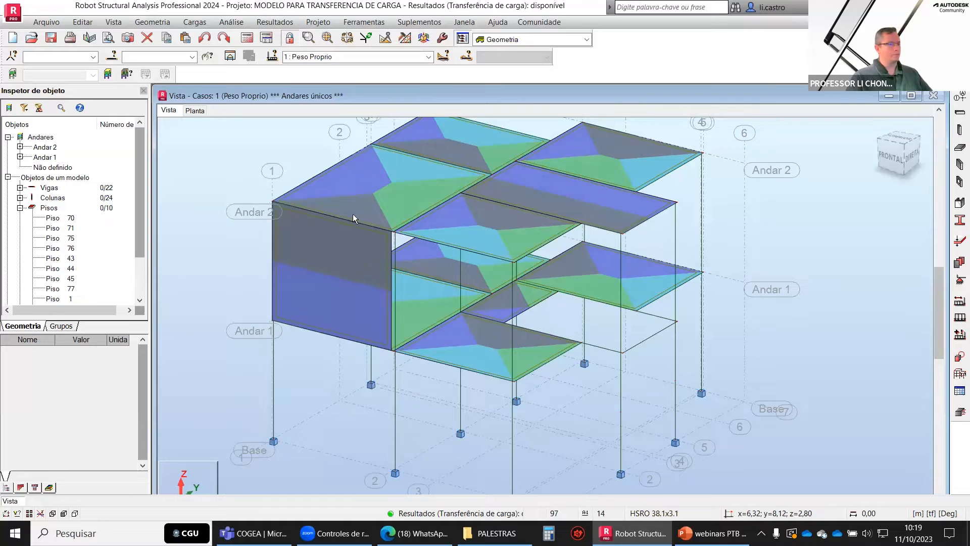
Maximize the model view and display the load symbols for the self-weight case on the structure
click(911, 95)
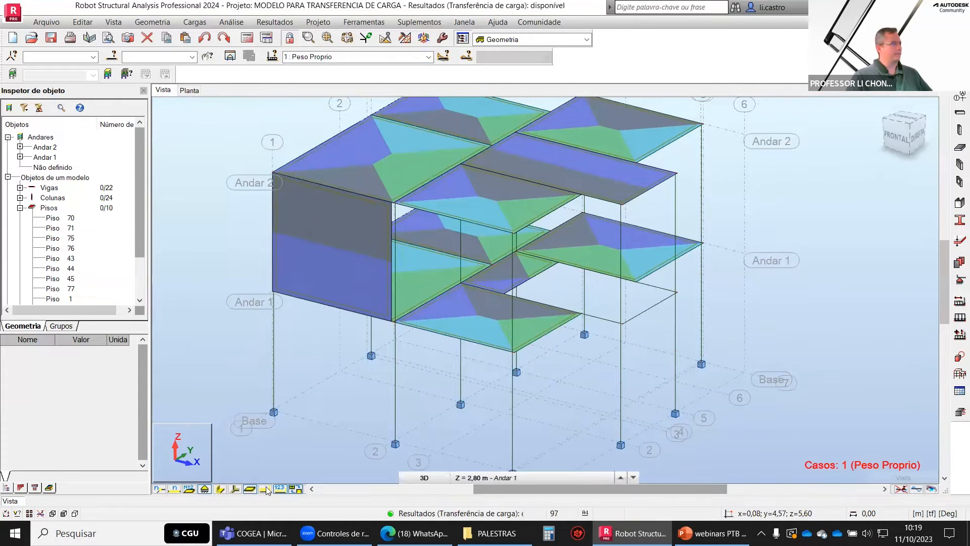
click(265, 489)
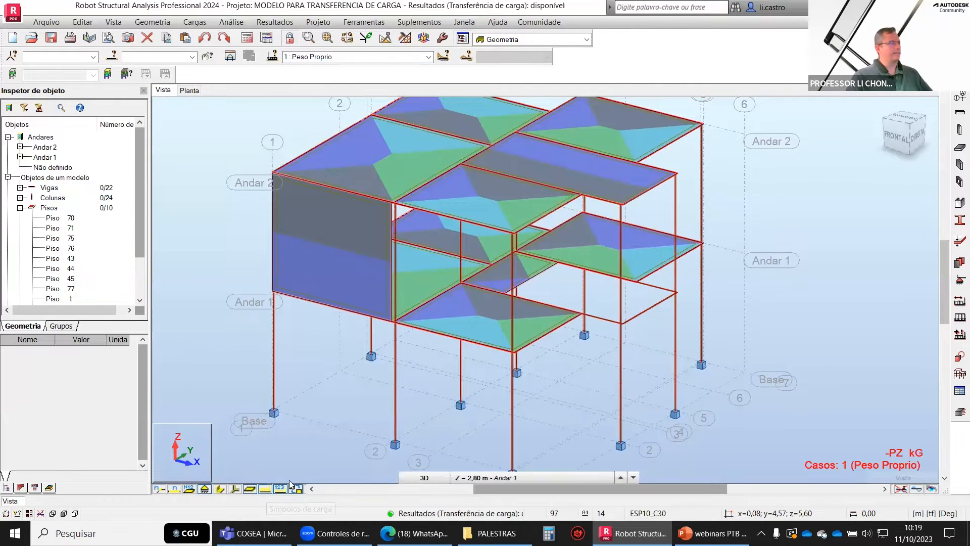
scroll(533, 320, down, 2)
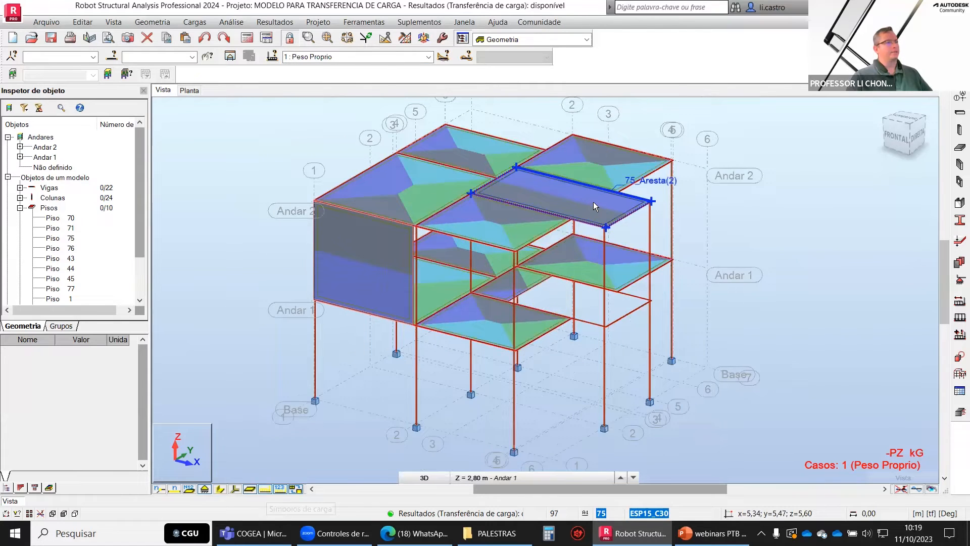
scroll(593, 202, up, 1)
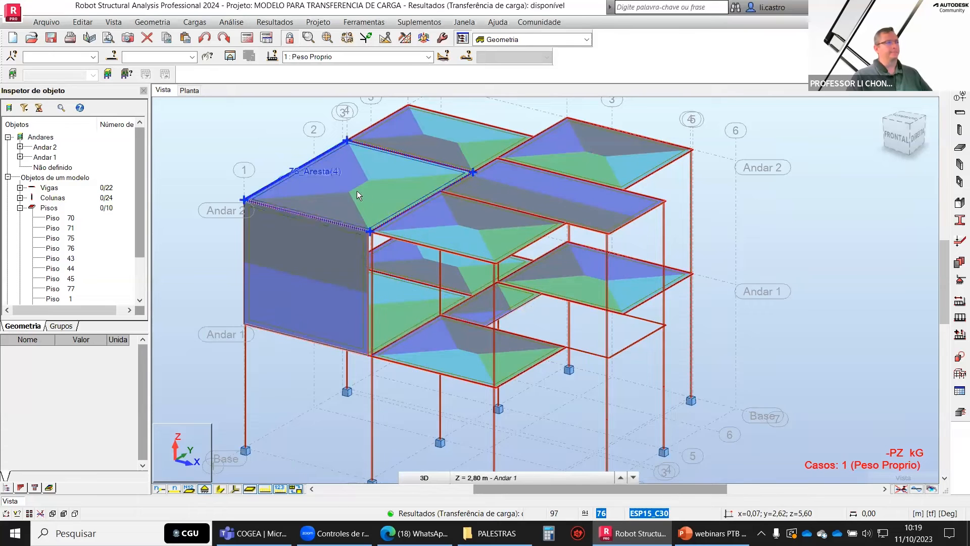
Display the loads of case 2: Sobrecarga de laje, then those of case 3: Sobrecarga de Vigas, and check the list of load cases
click(428, 57)
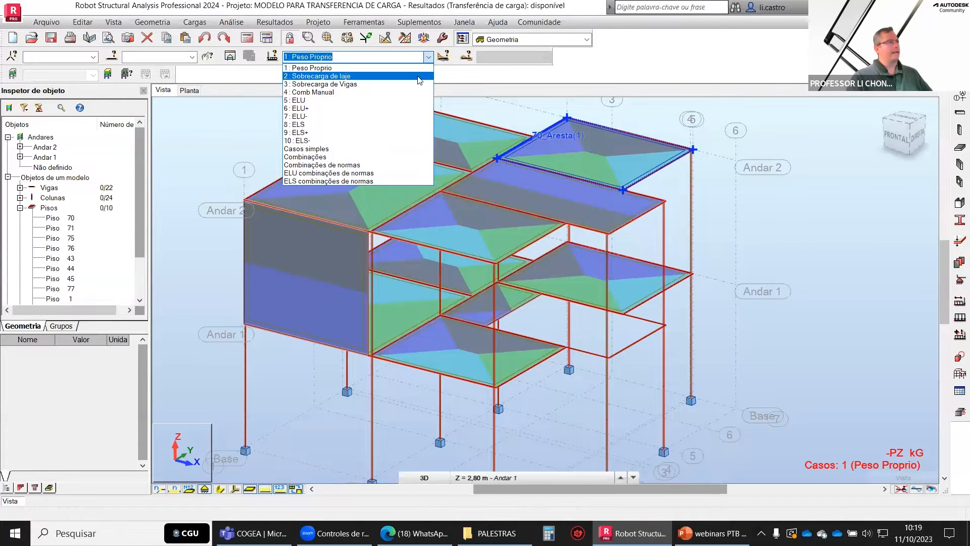
click(418, 78)
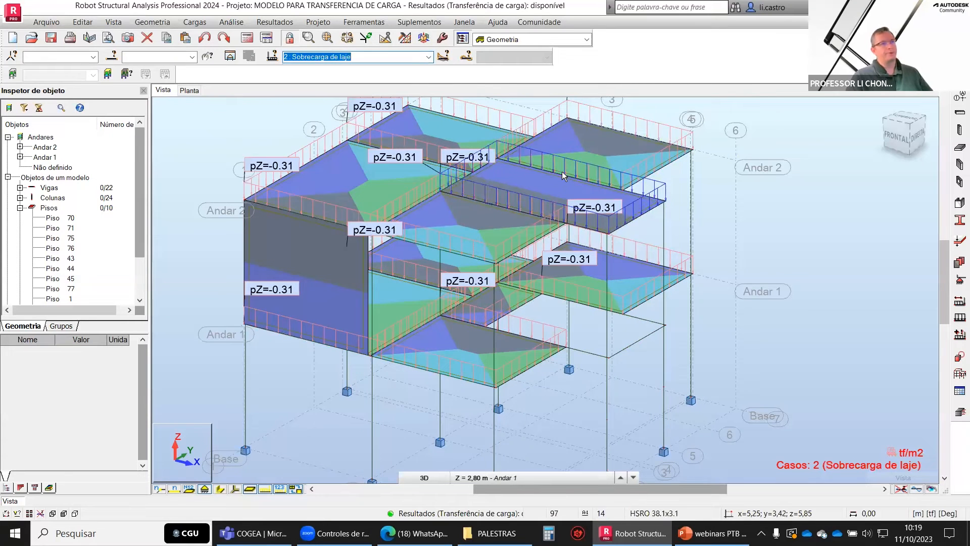
click(429, 56)
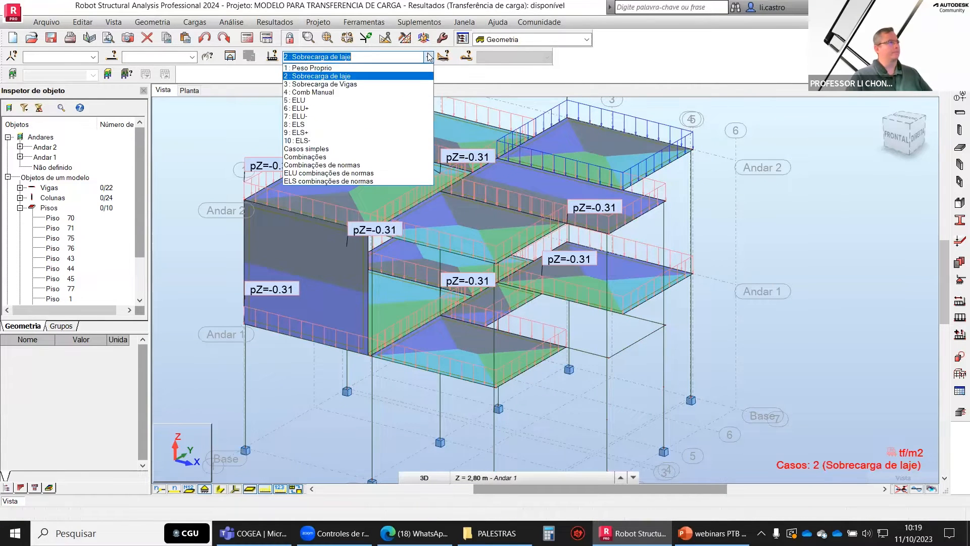
click(423, 84)
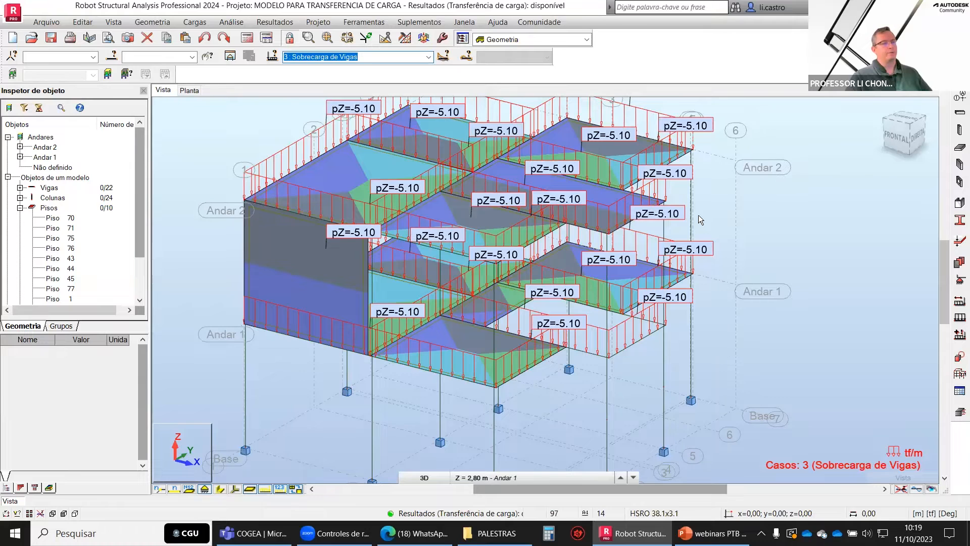
click(430, 56)
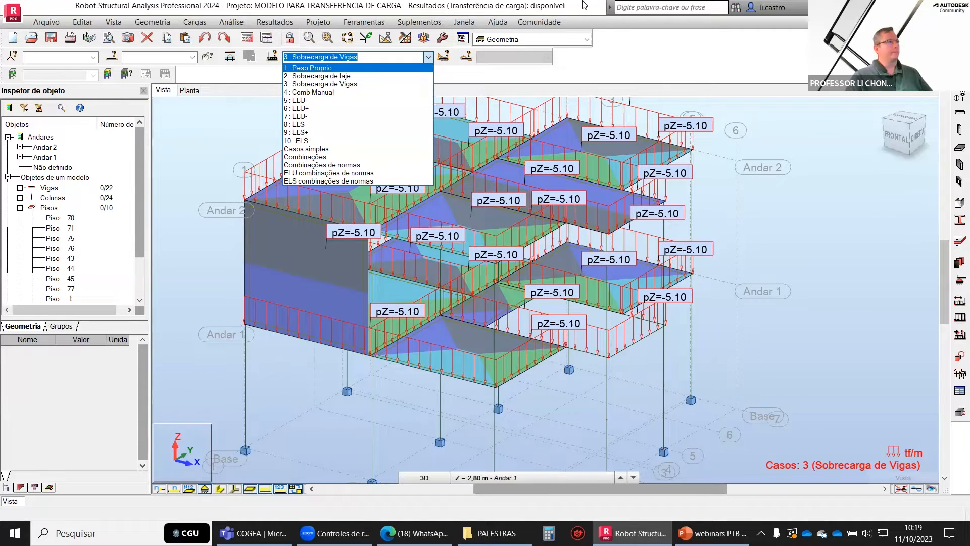
click(606, 24)
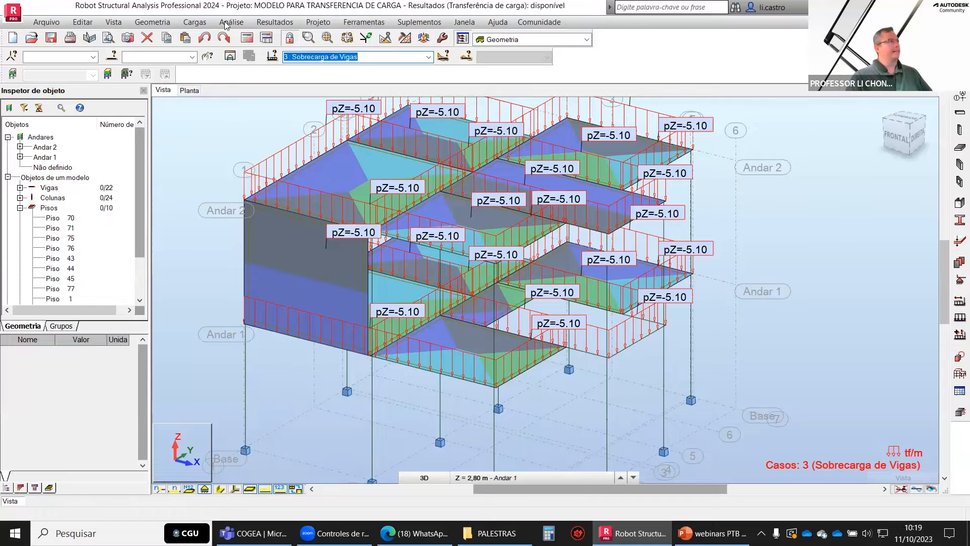
Review the automatic load combination settings and the available combination codes, and close the dialog without generating combinations
click(195, 22)
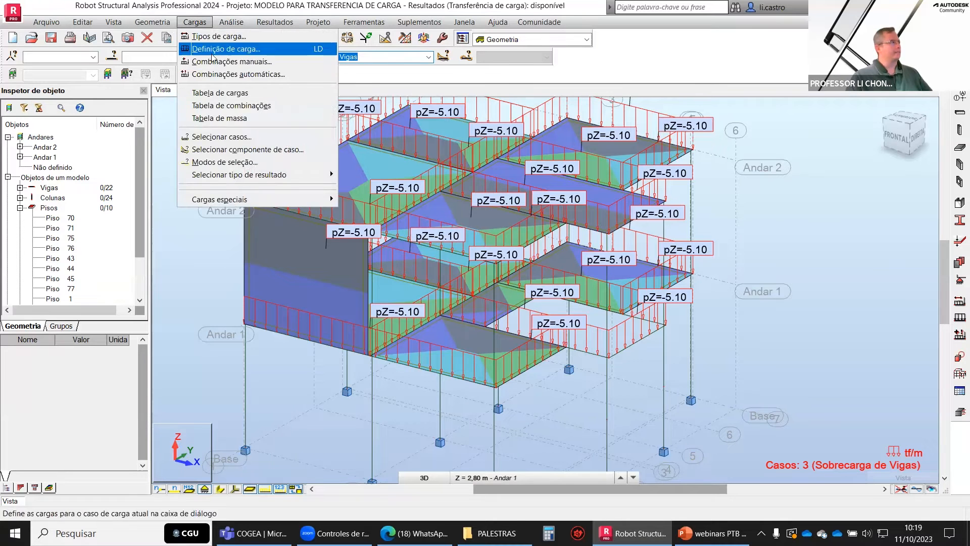
click(213, 75)
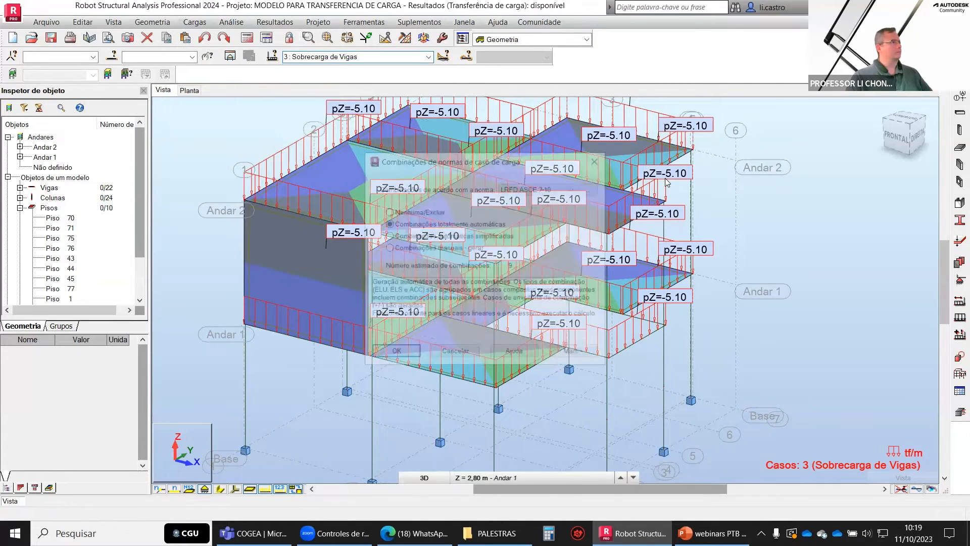
click(574, 187)
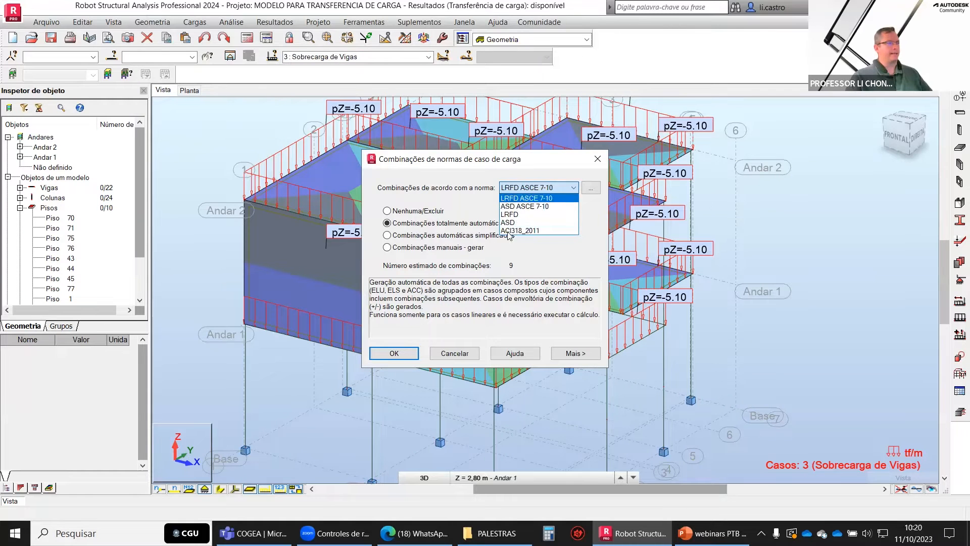
click(599, 191)
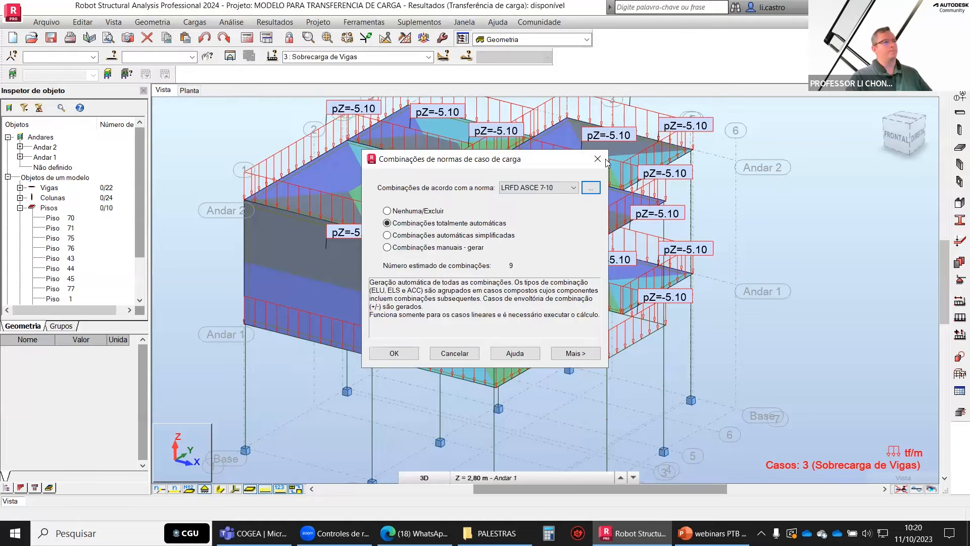
click(703, 79)
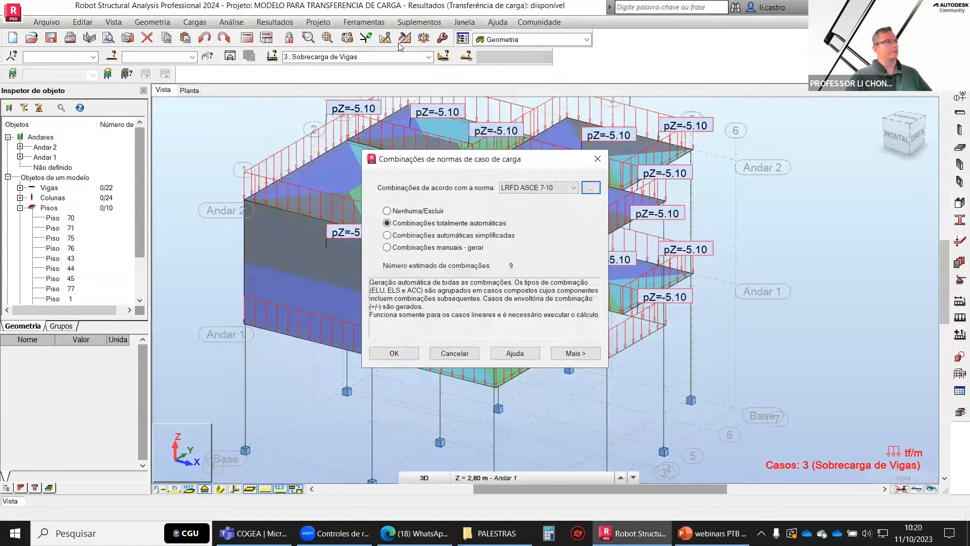
click(597, 159)
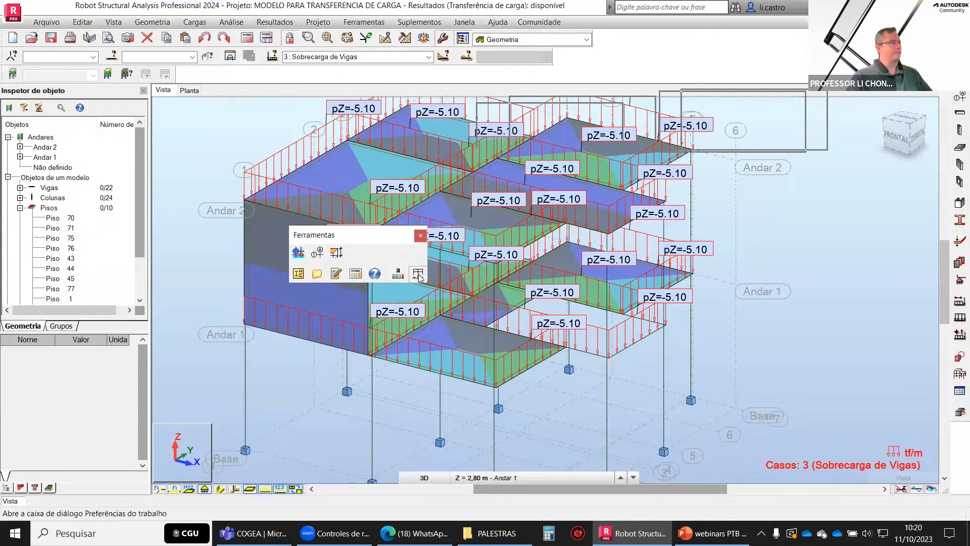
In the job preferences for load codes, add ABNT NBR 8681:2003 to the load combination codes and make it the active one
click(418, 275)
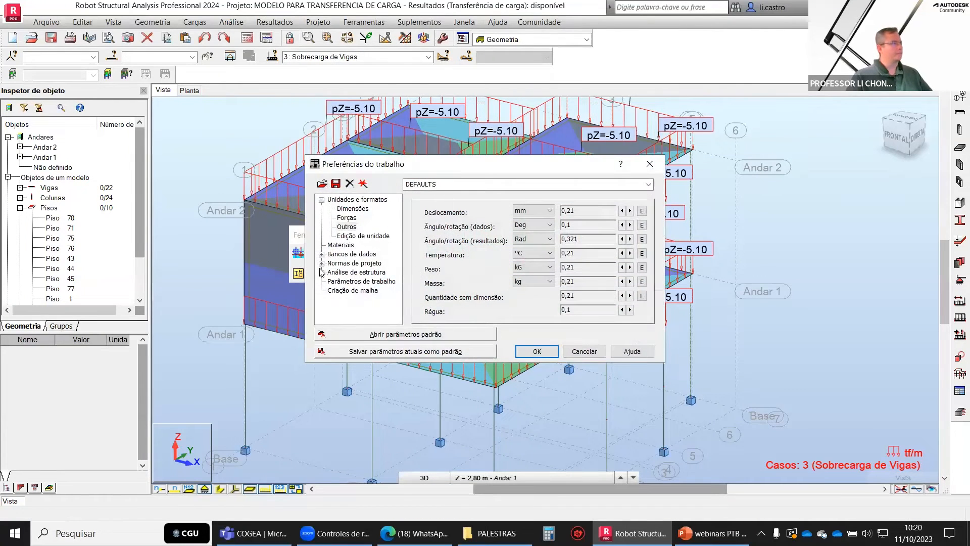
click(322, 263)
click(346, 272)
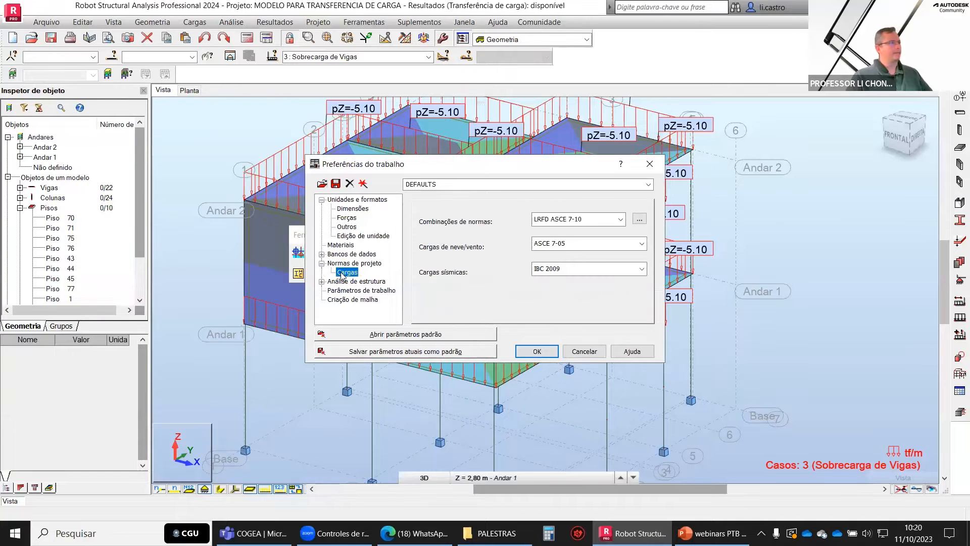
click(641, 221)
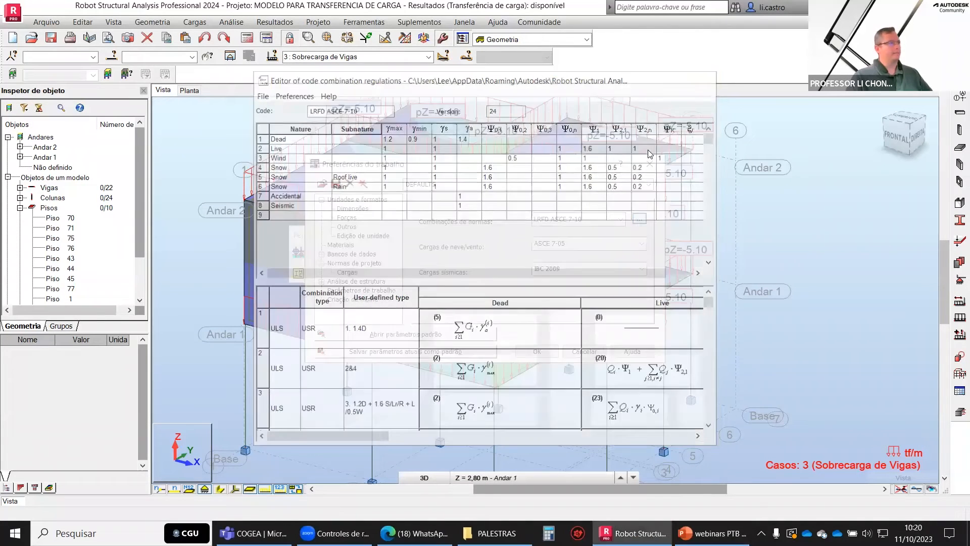
click(620, 219)
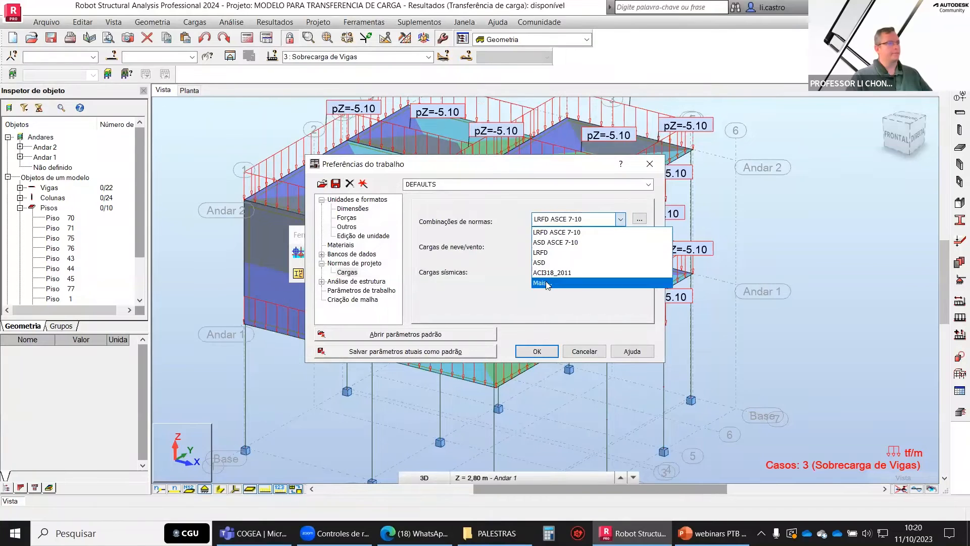
click(546, 283)
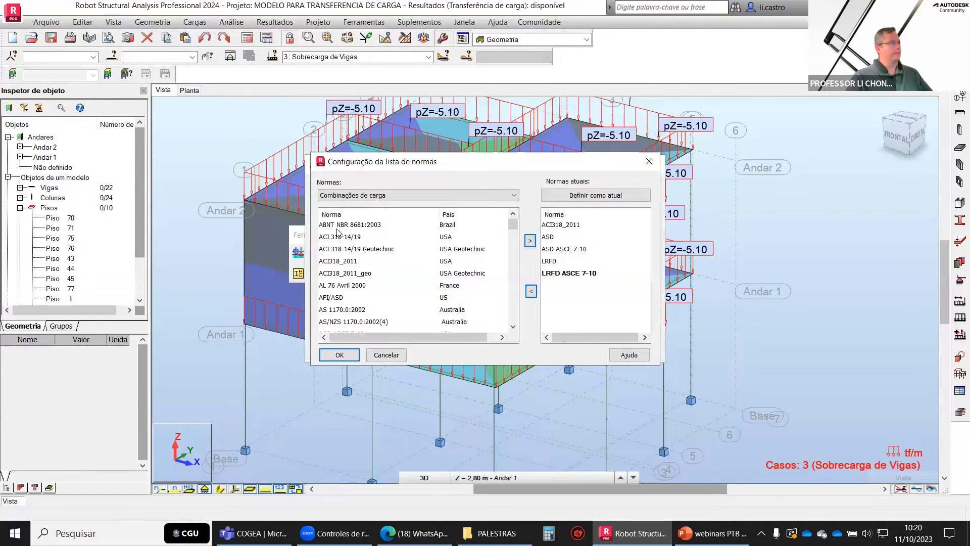
click(371, 228)
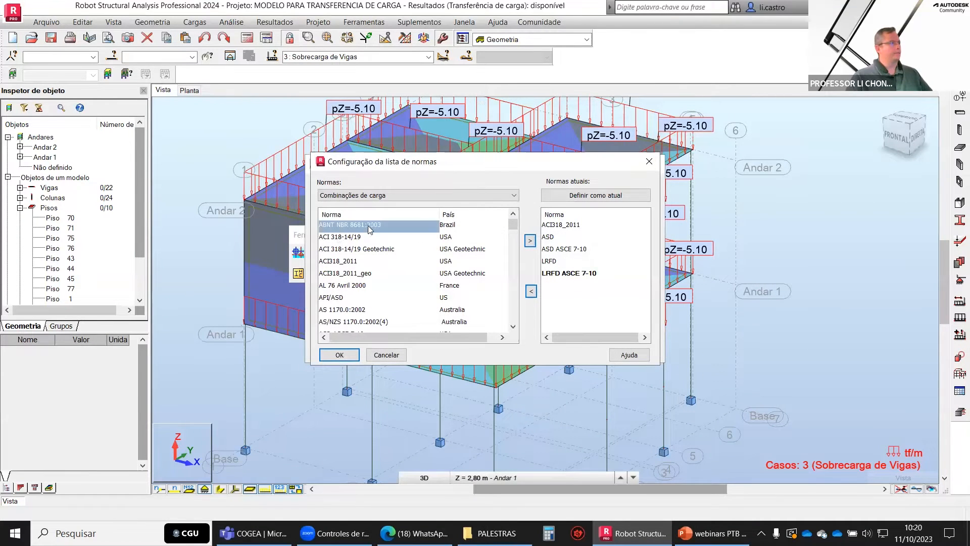
click(530, 241)
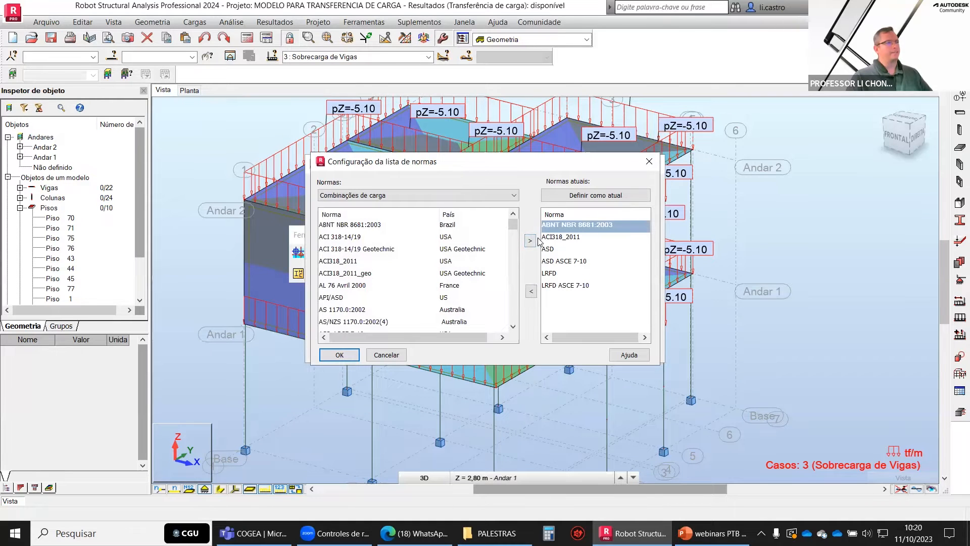
click(337, 356)
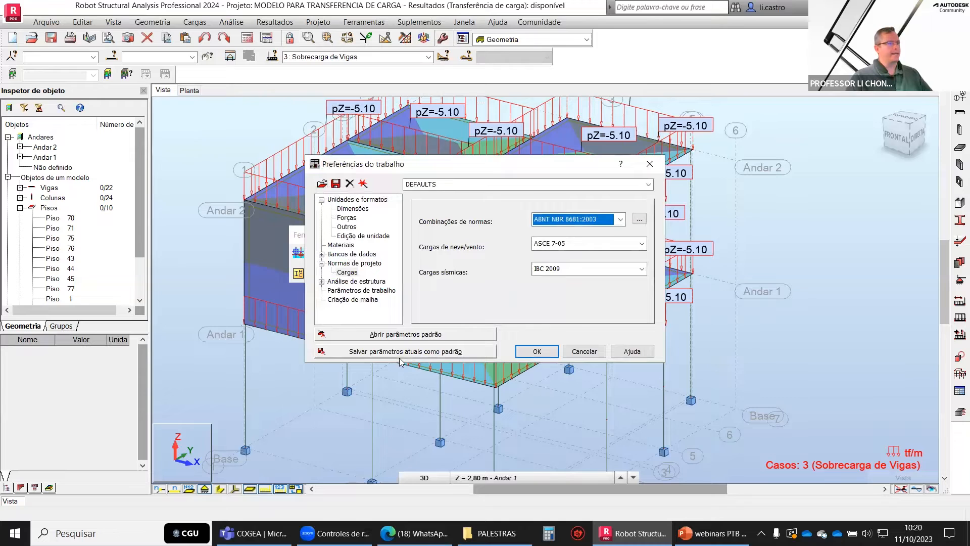
Save the current job preferences as the default parameters and apply them to the project
click(423, 352)
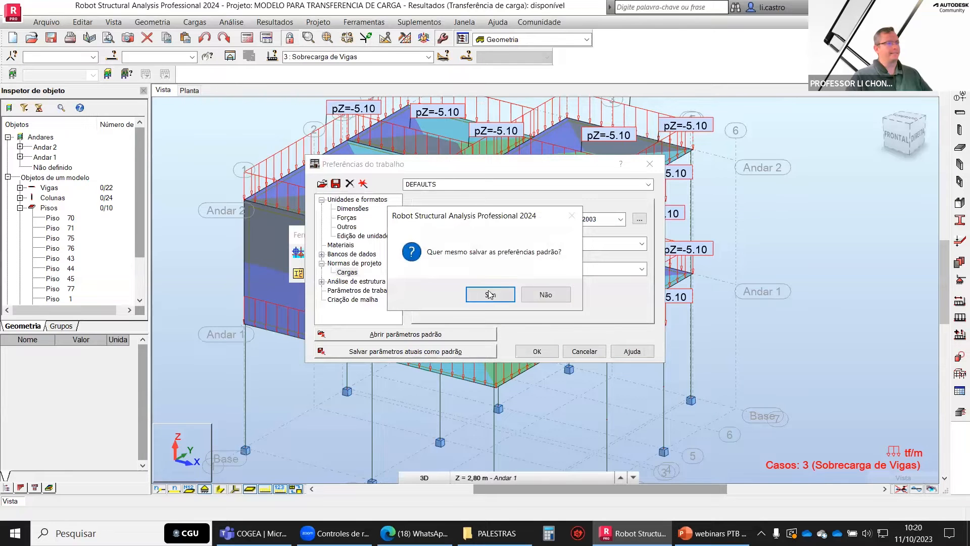
click(490, 296)
click(537, 351)
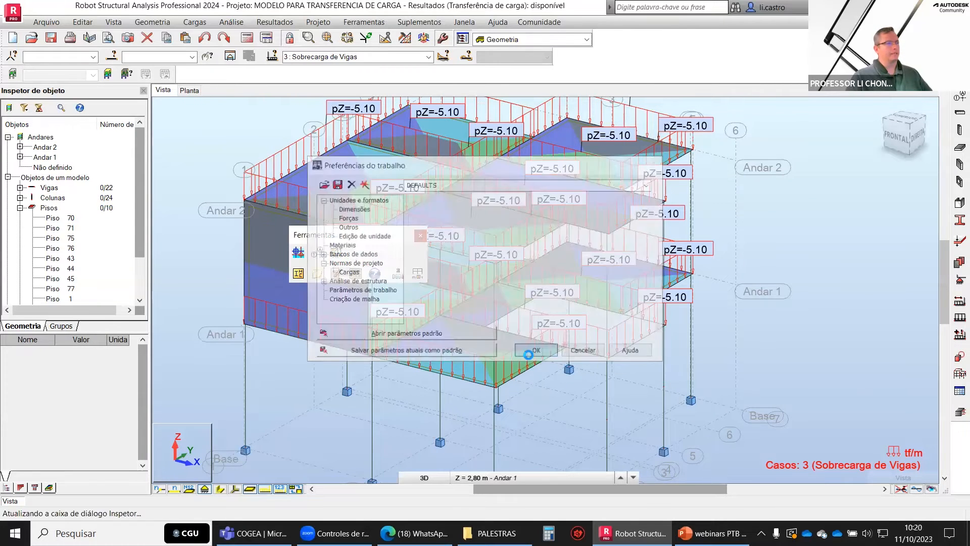
click(419, 236)
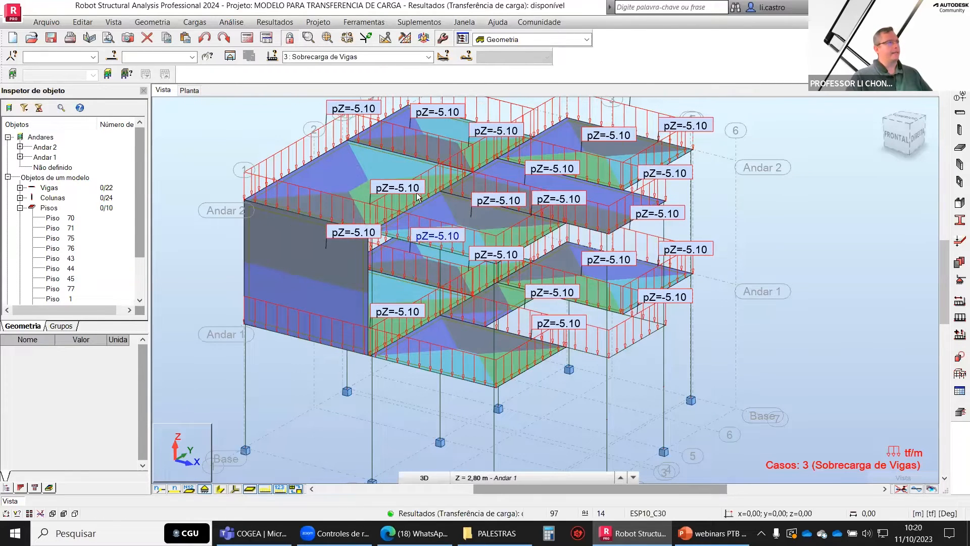
click(185, 24)
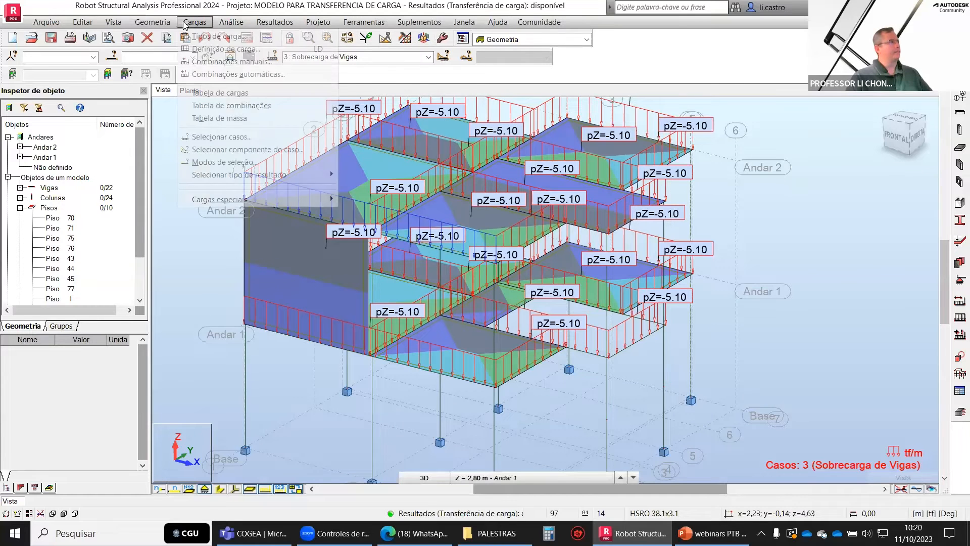
click(440, 60)
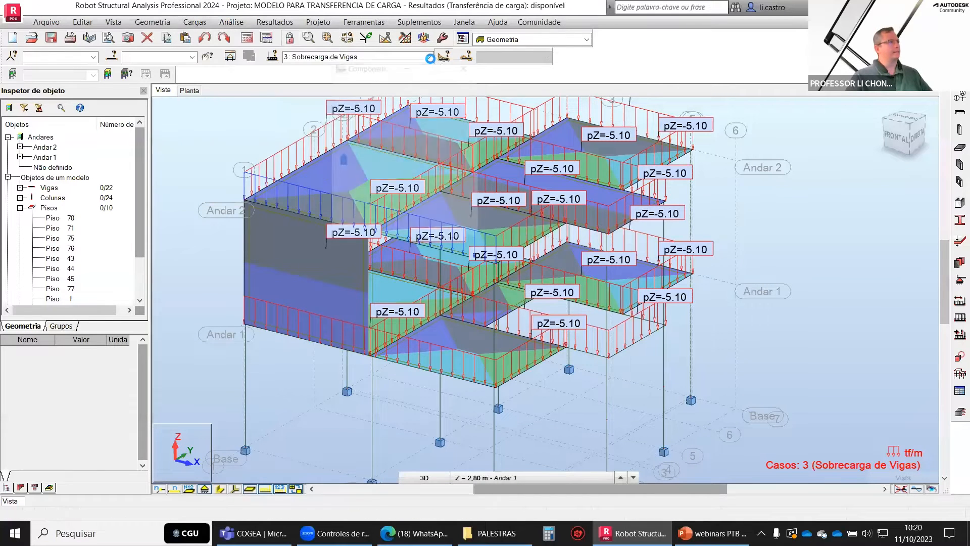
click(466, 65)
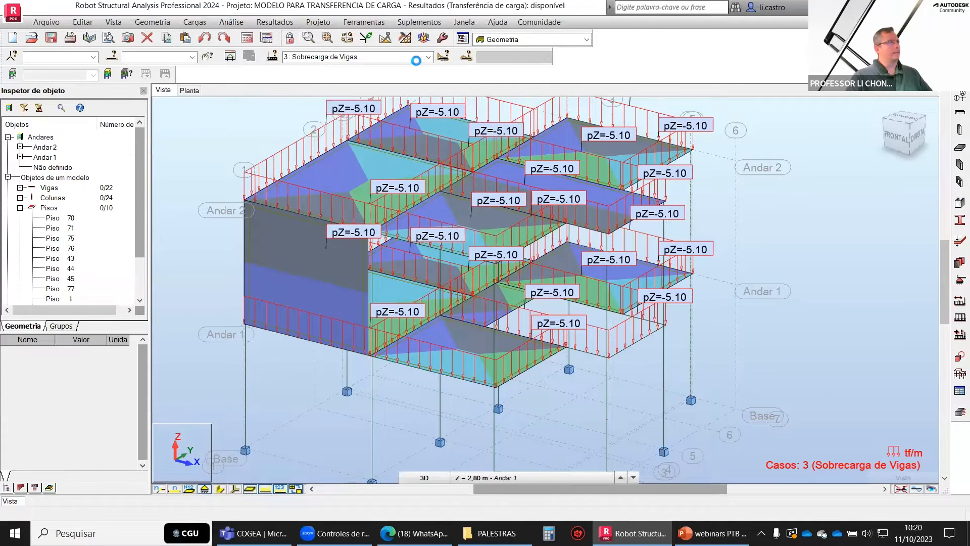
Review the load case list and the cases and factors included in manual combination 4: Comb Manual
click(424, 57)
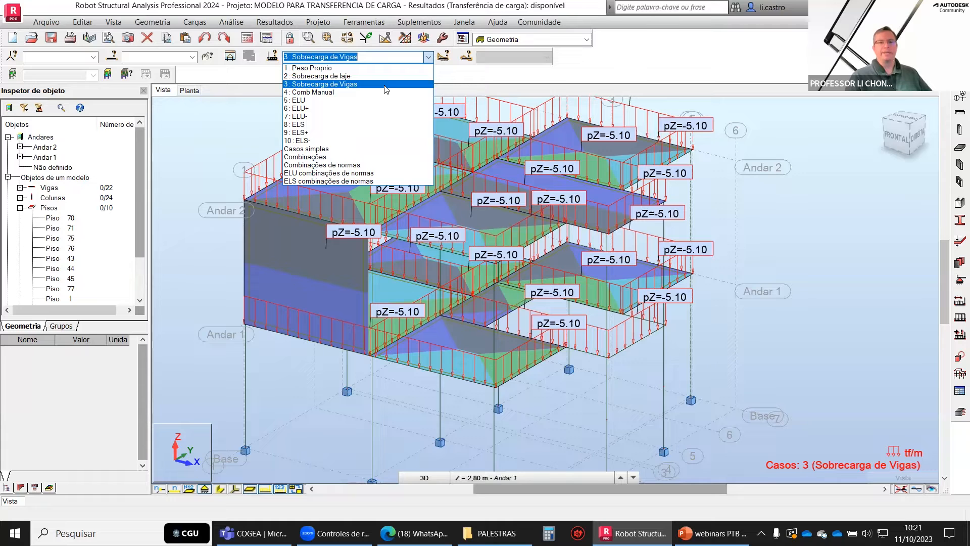
click(194, 23)
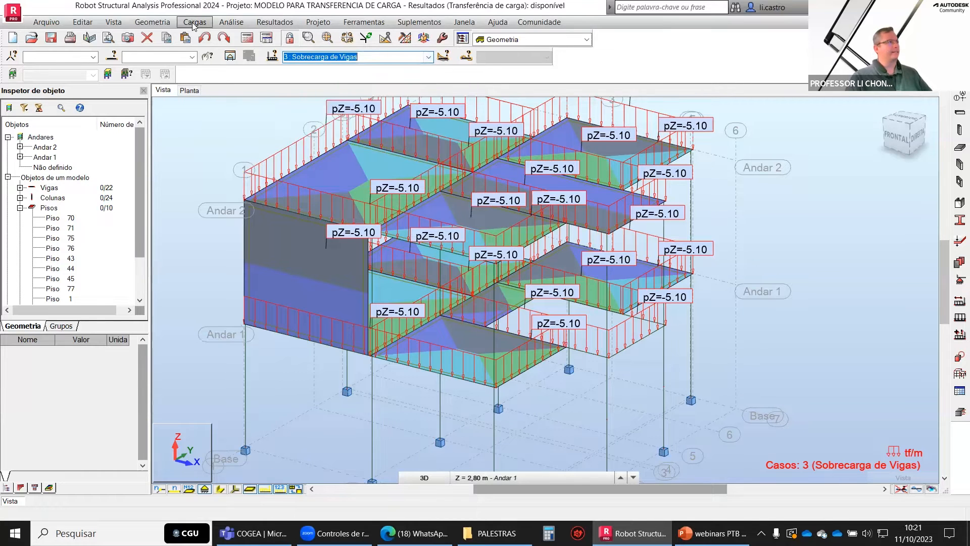
click(194, 23)
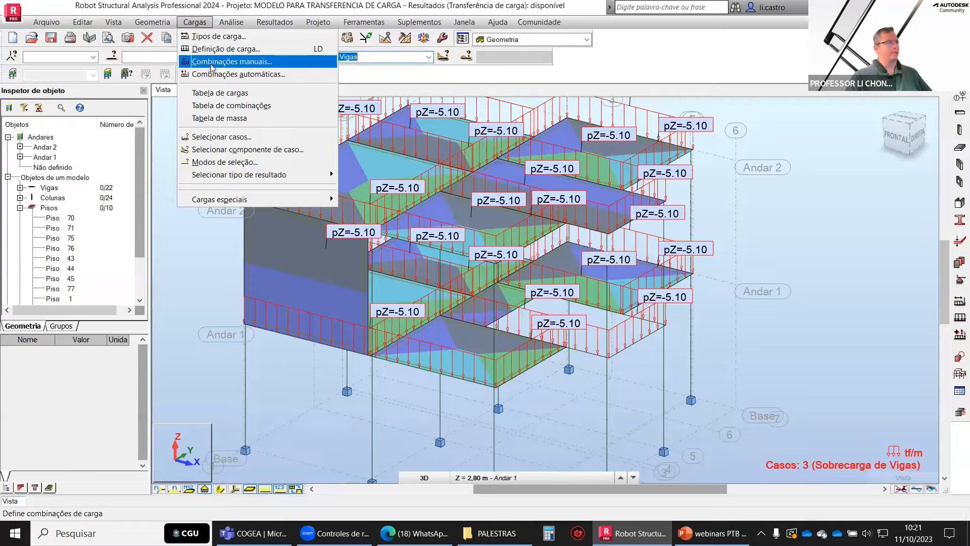
click(211, 64)
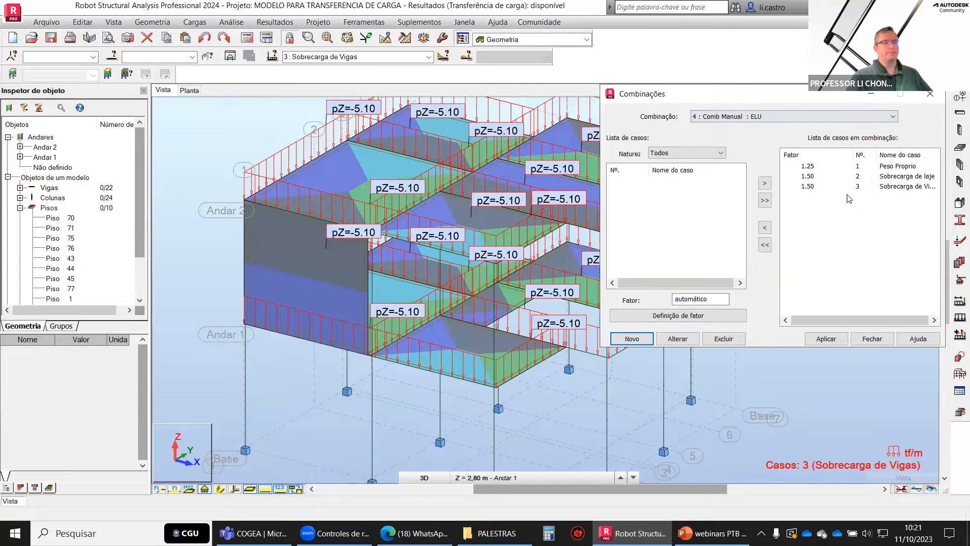
click(935, 95)
click(532, 299)
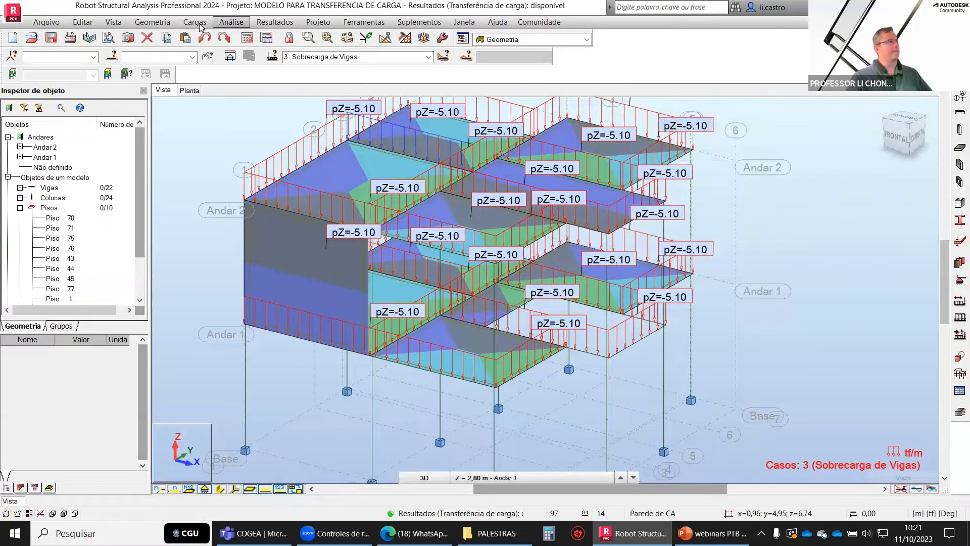
Check the automatic combination options under ABNT NBR 8681:2003, trying the simplified automatic type, and close without generating combinations
click(194, 22)
click(206, 80)
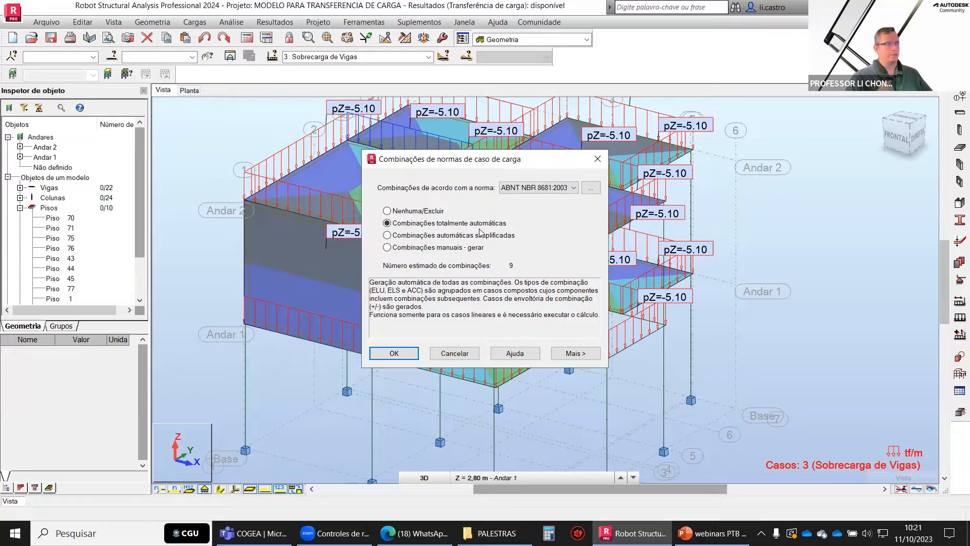
click(420, 238)
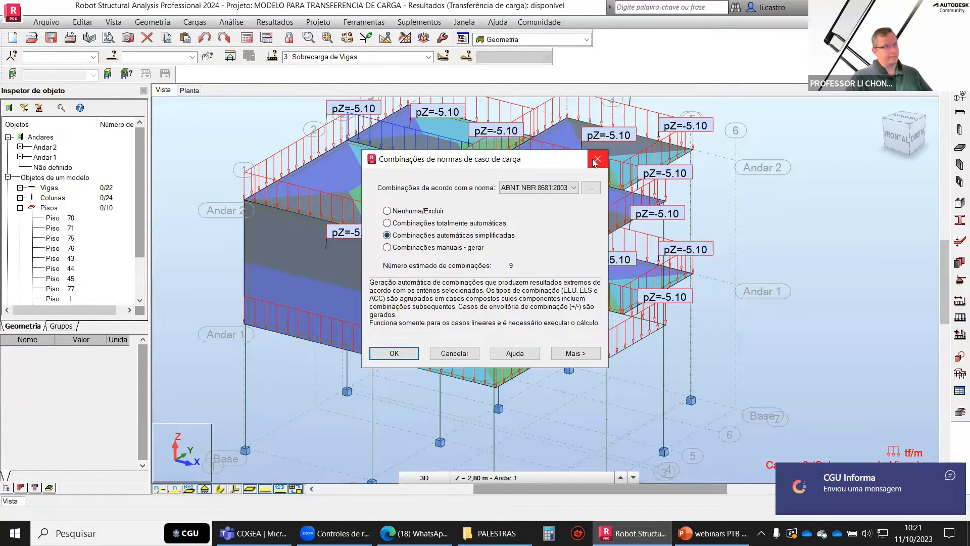
click(566, 152)
click(429, 56)
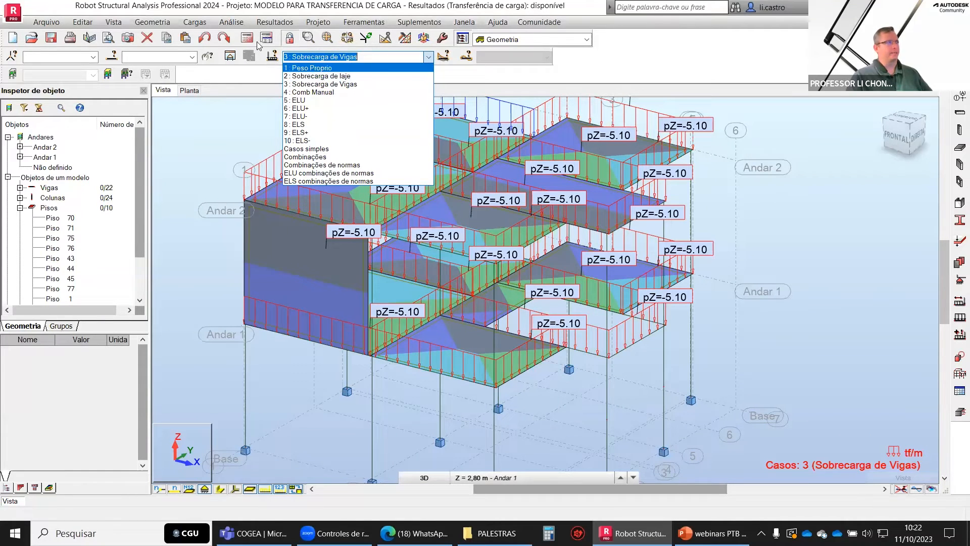
click(236, 21)
click(231, 22)
mouse_move(194, 22)
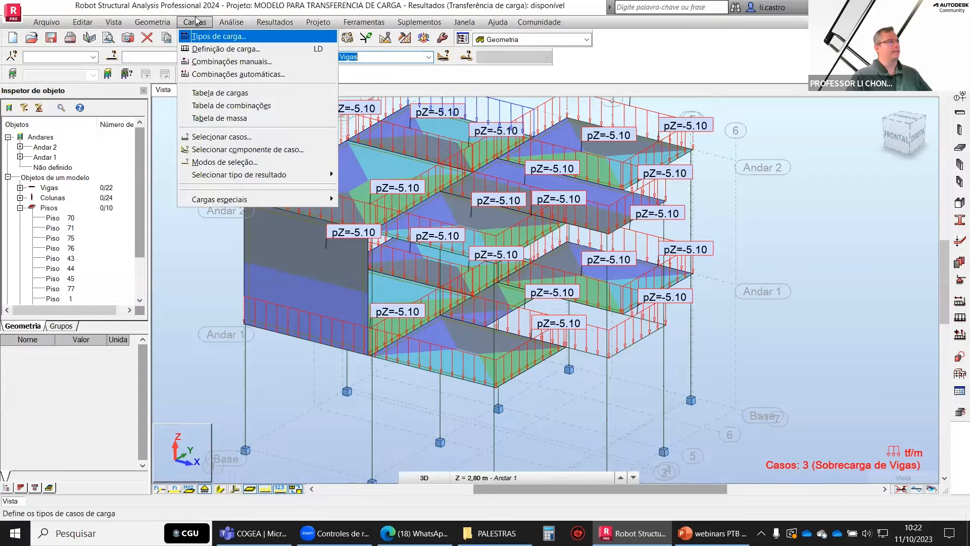
Start generating manual combinations under ABNT NBR 8681:2003, removing the previously calculated code combinations
click(206, 74)
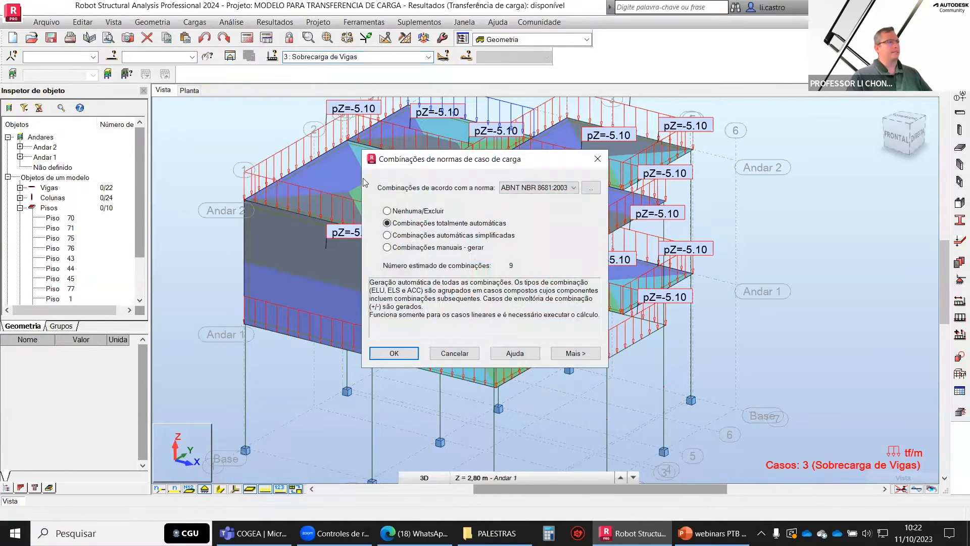
click(390, 248)
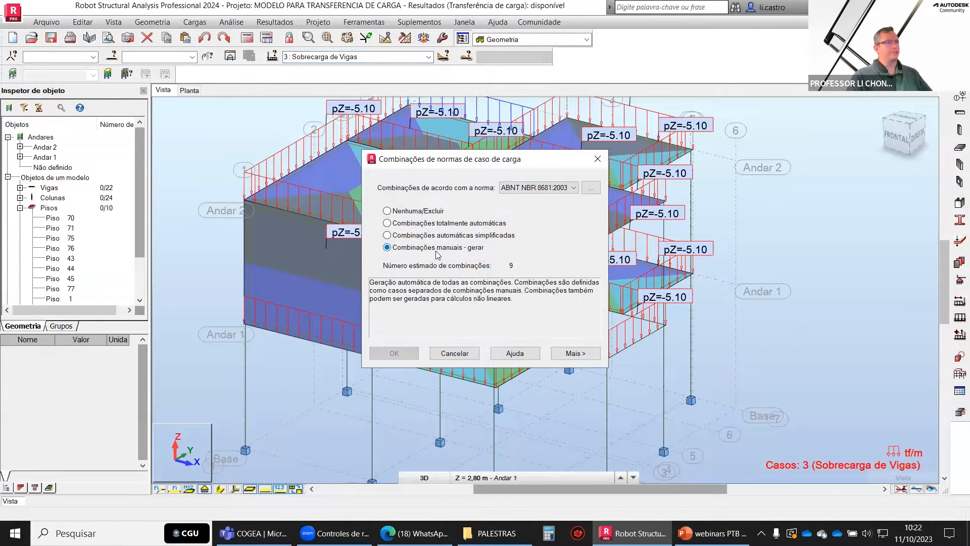
click(575, 353)
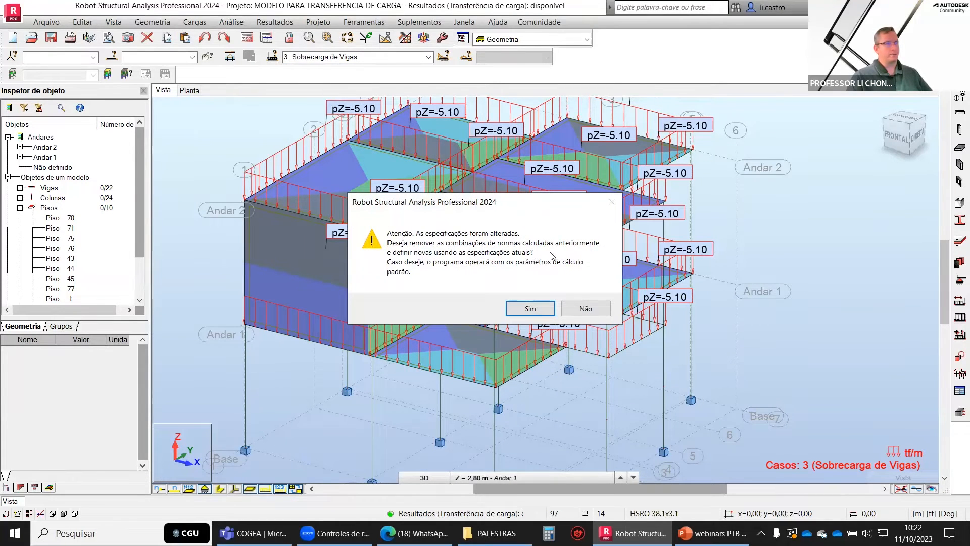
click(528, 309)
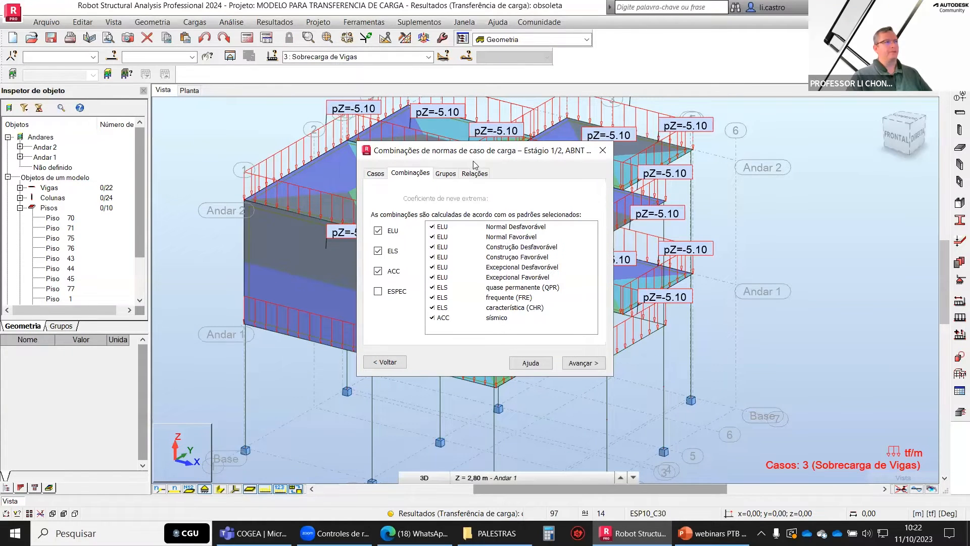
Limit the generated combinations to ELU Normal Desfavorável and Normal Favorável, excluding the other ELU types and all ELS and ACC types
click(432, 307)
click(432, 288)
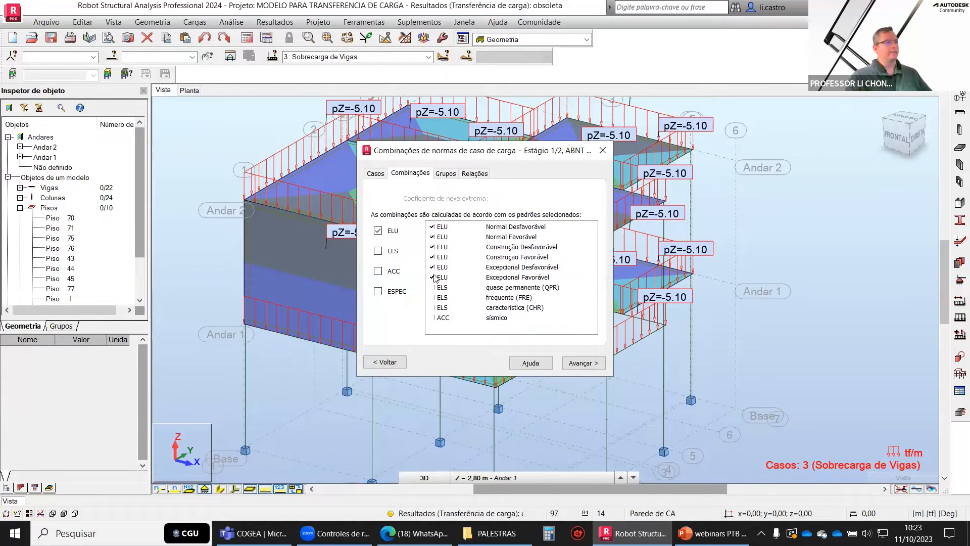
click(433, 257)
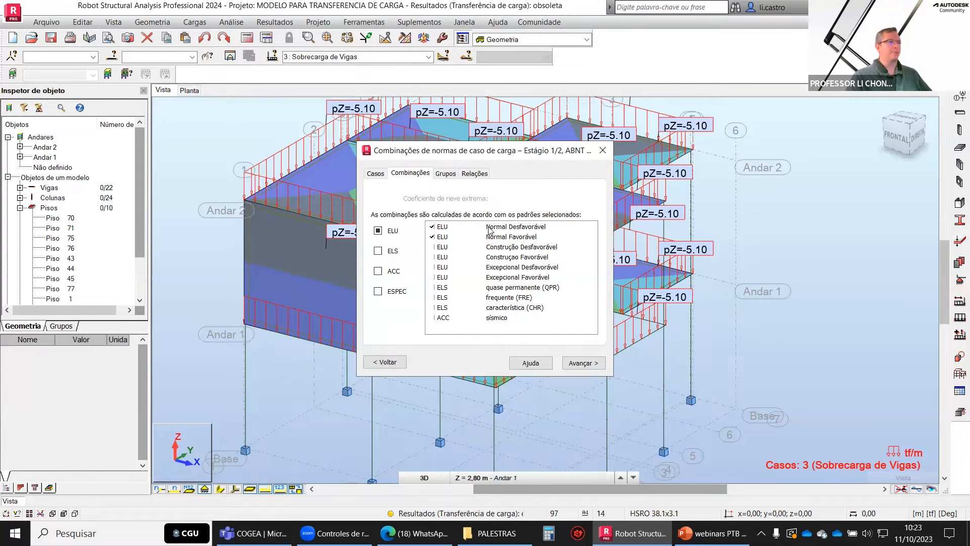
Try to assign only load case 1: Peso Proprio to permanent group 1, and abandon the combination setup
click(446, 173)
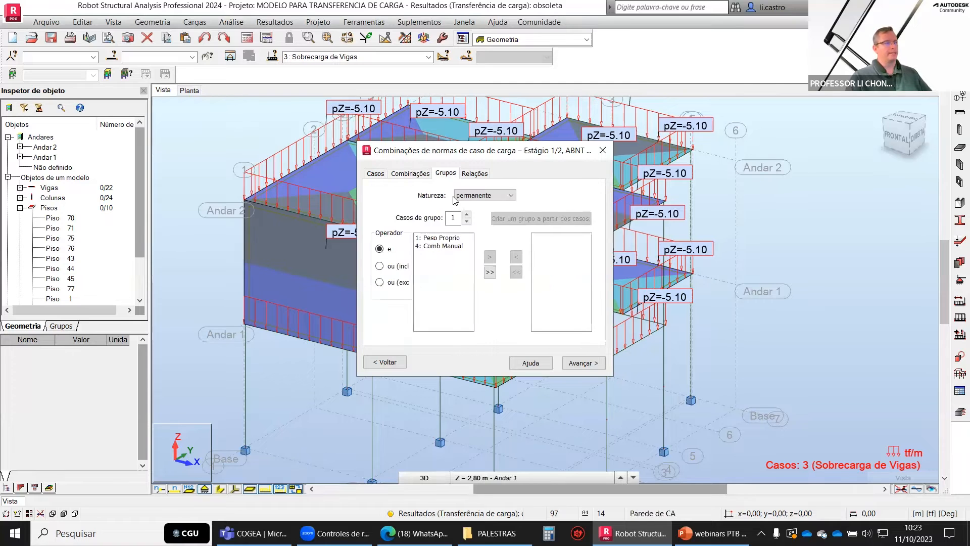
click(445, 238)
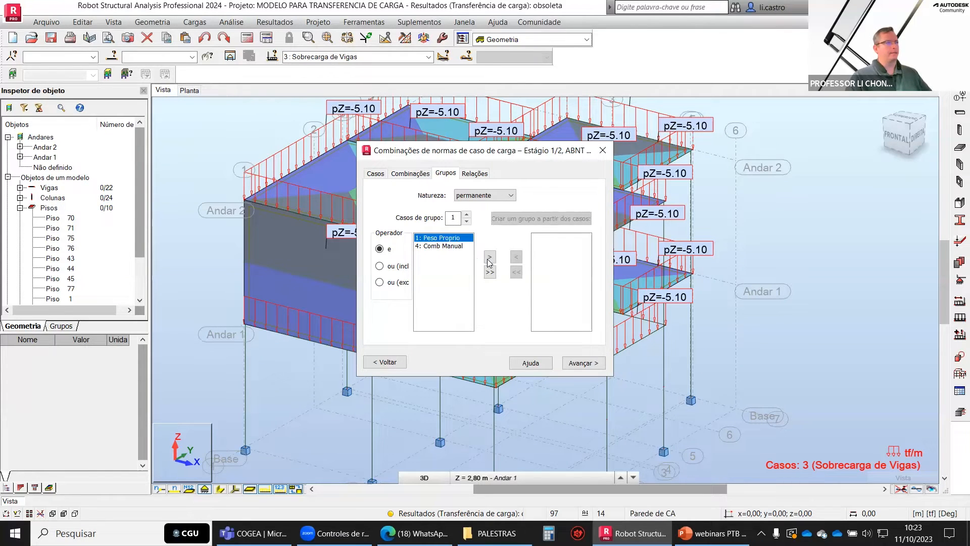
click(490, 258)
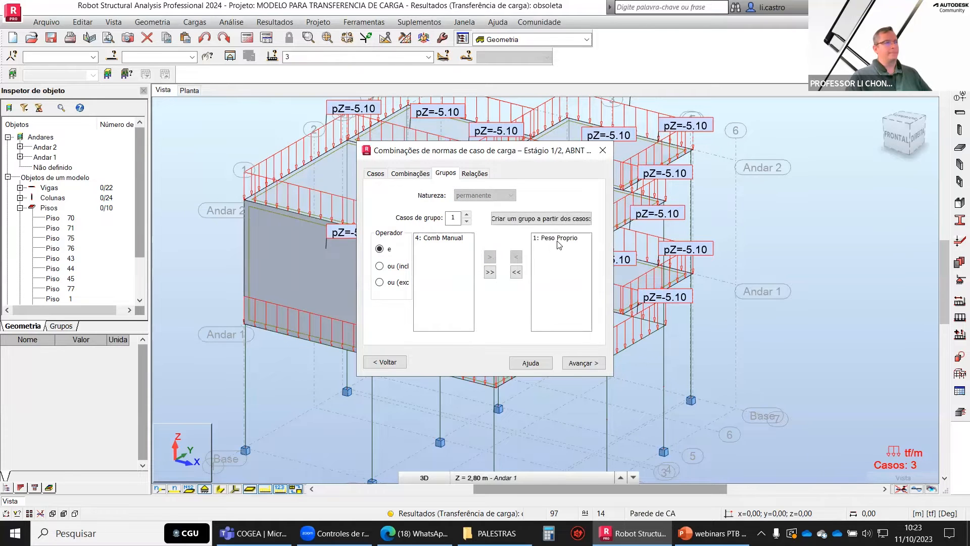
click(471, 175)
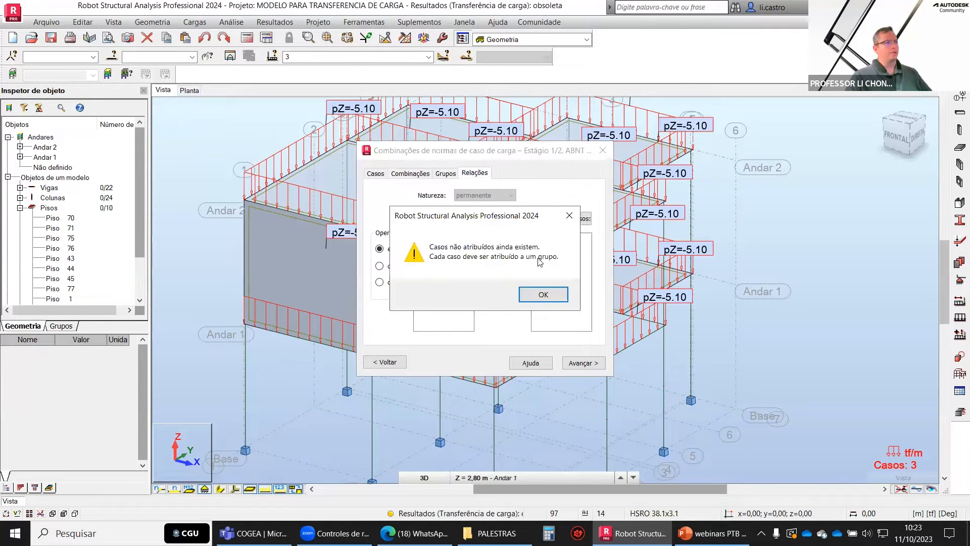
click(540, 298)
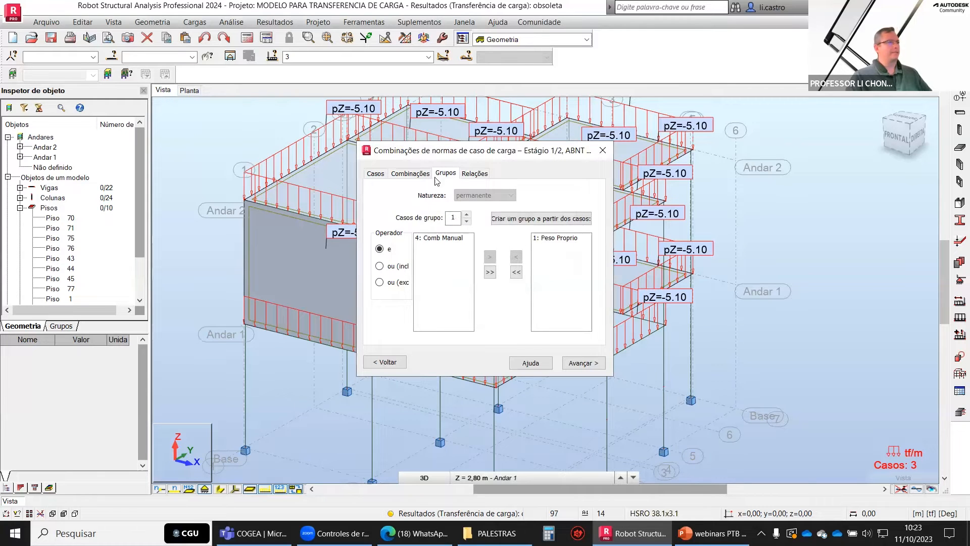
click(410, 174)
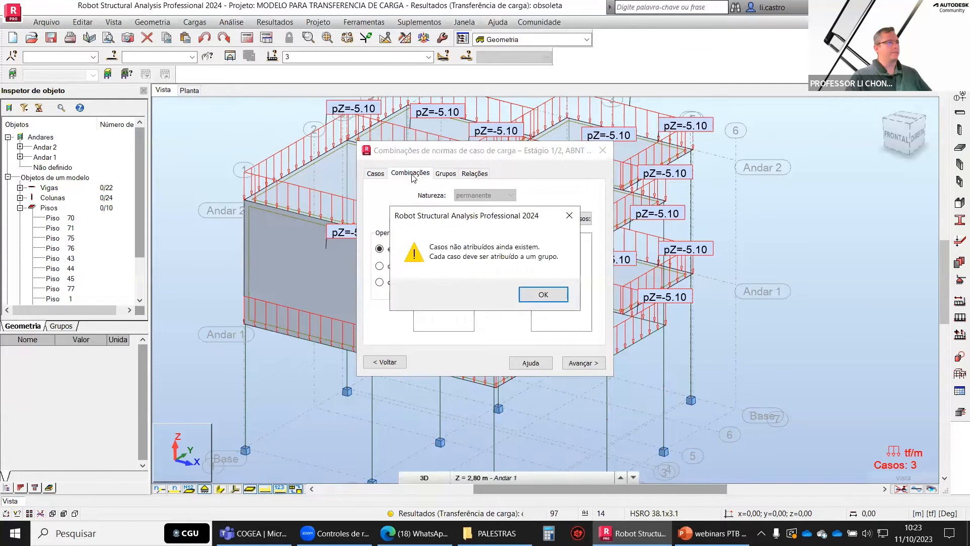
click(542, 296)
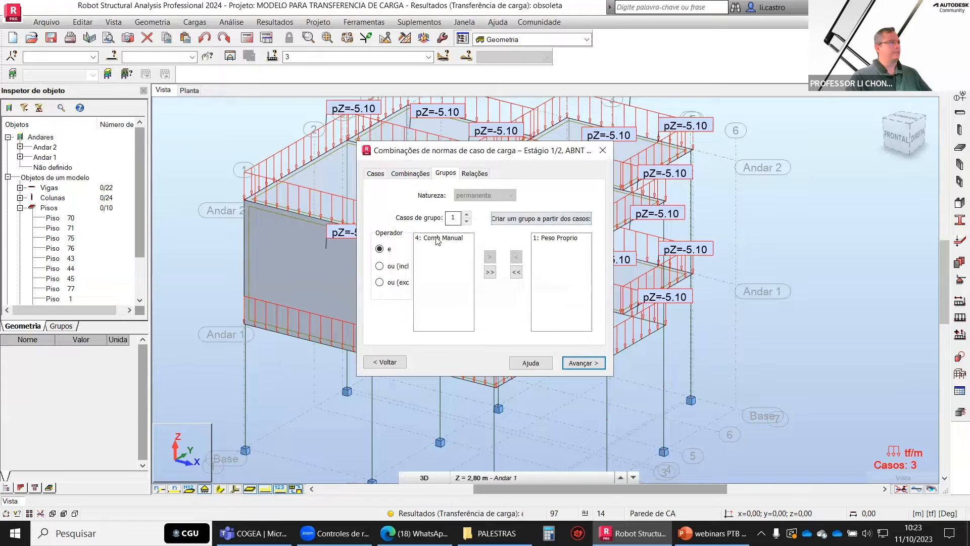
click(411, 173)
click(538, 298)
click(393, 364)
click(455, 353)
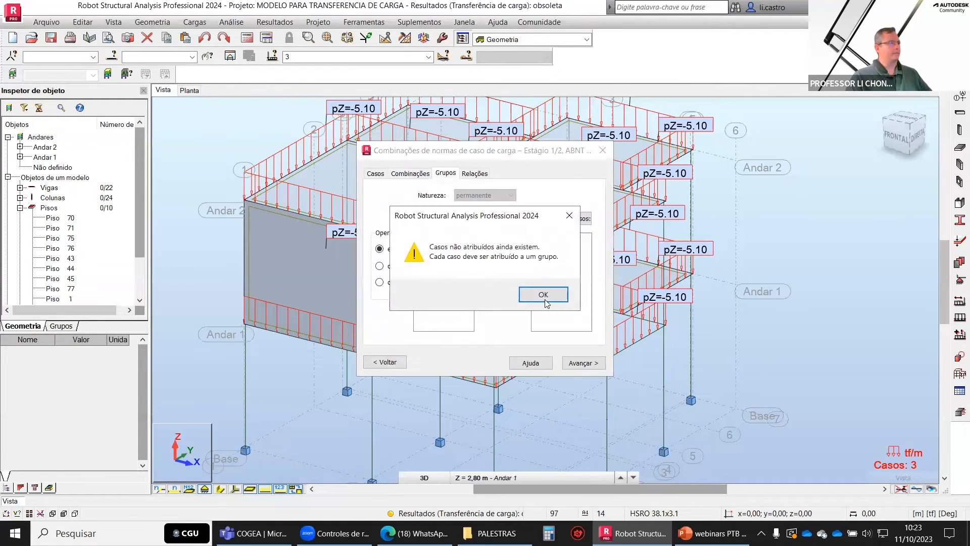
click(546, 297)
click(603, 150)
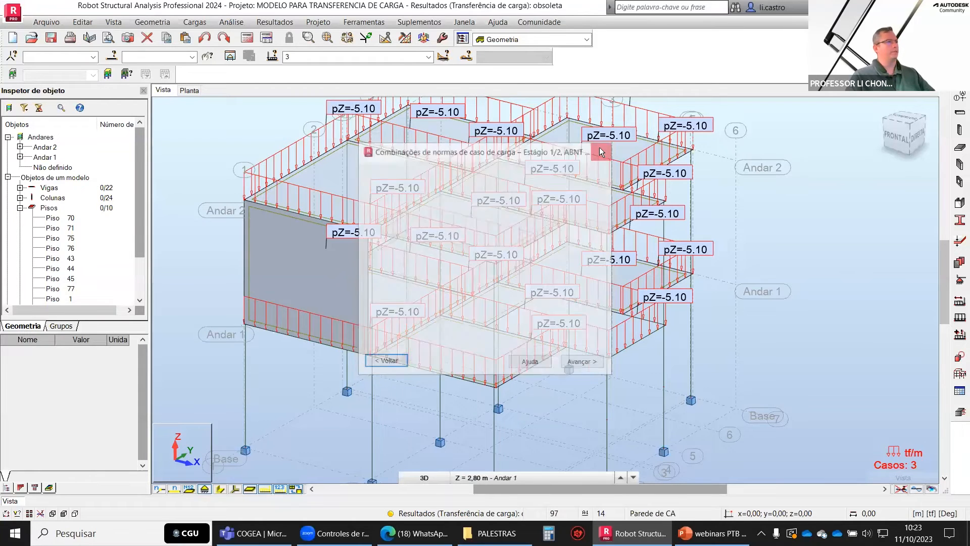
Review the LTD parameters and the structure model settings of the analysis type
click(249, 24)
click(244, 38)
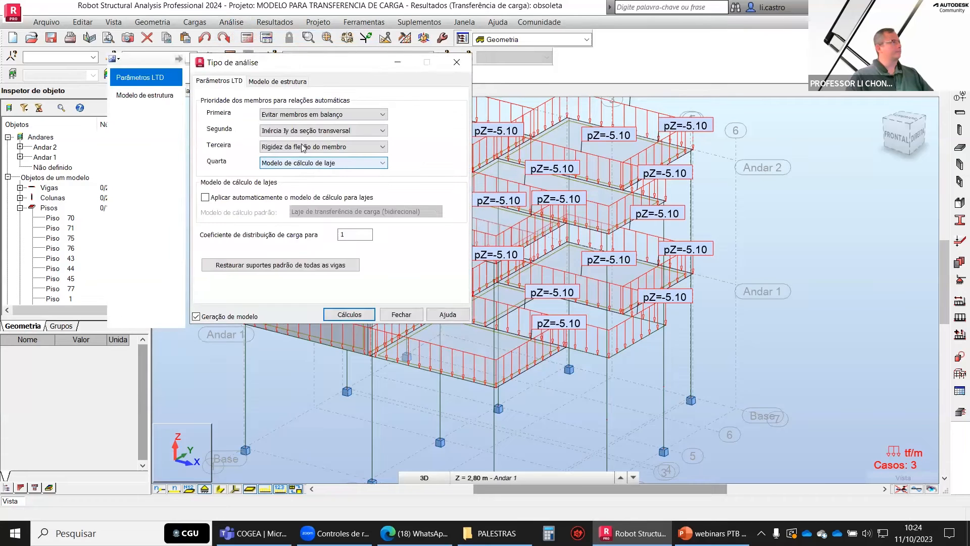
click(273, 81)
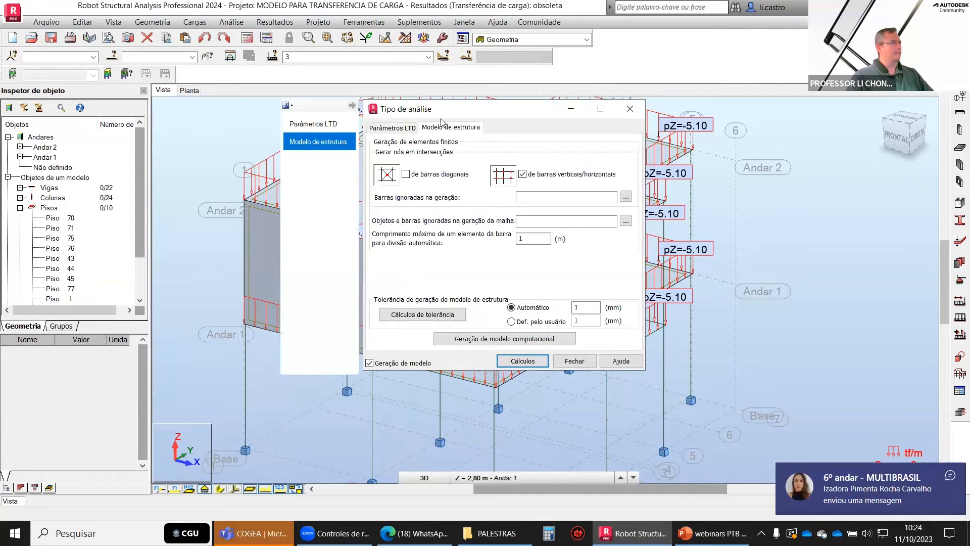
click(403, 130)
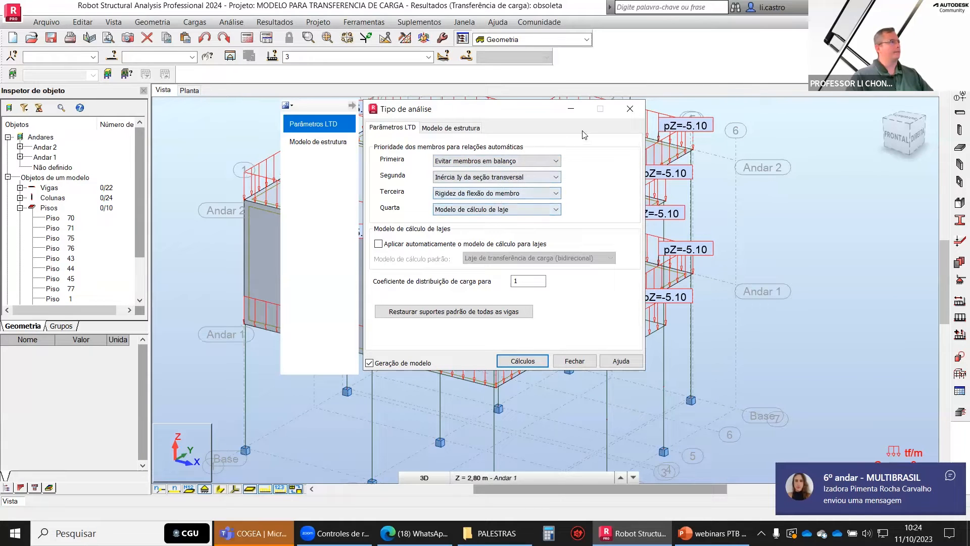
click(318, 142)
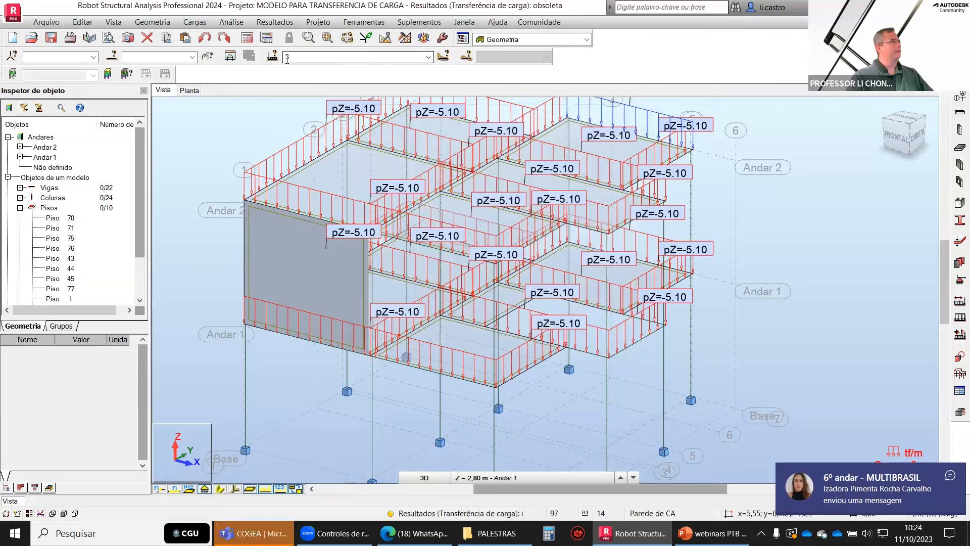
Check the load case selection list and run the structural calculations again
click(271, 56)
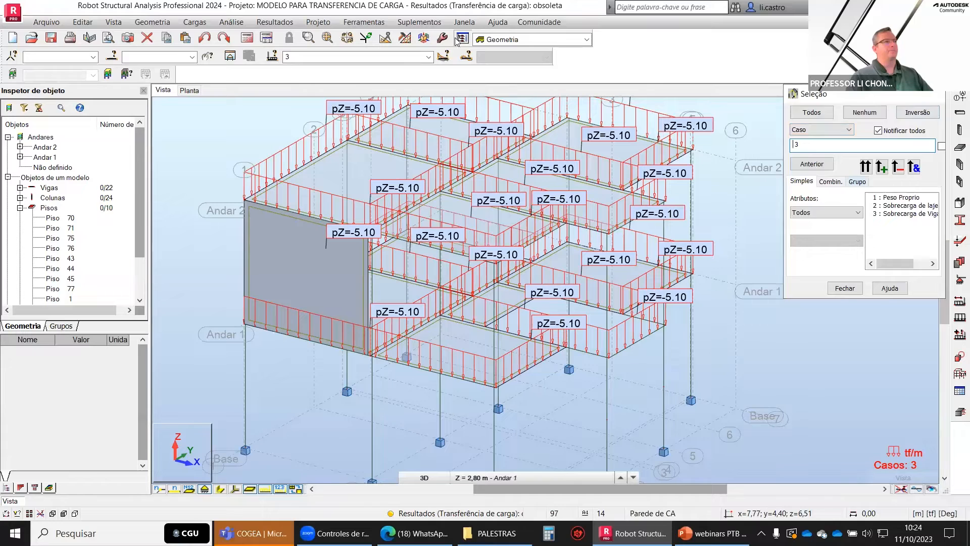
click(931, 95)
click(247, 38)
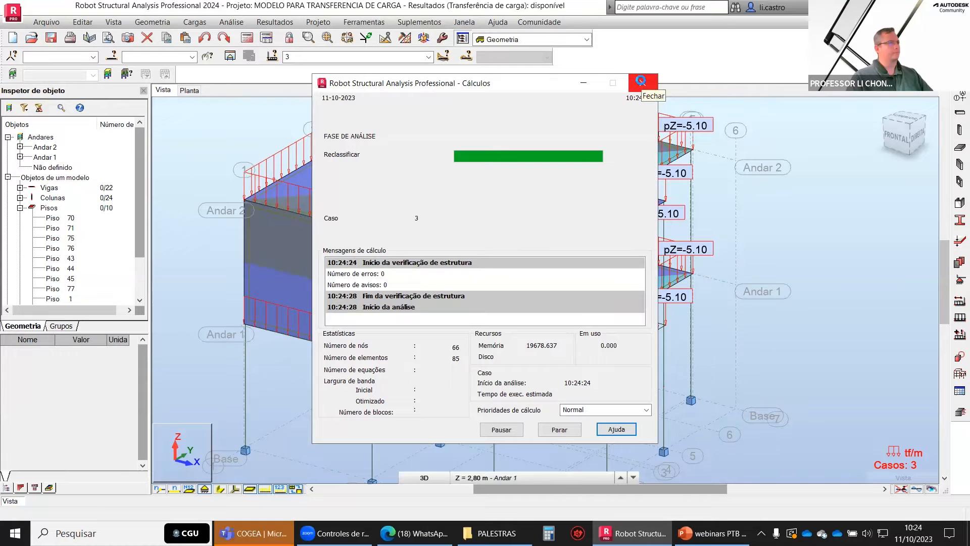
click(641, 80)
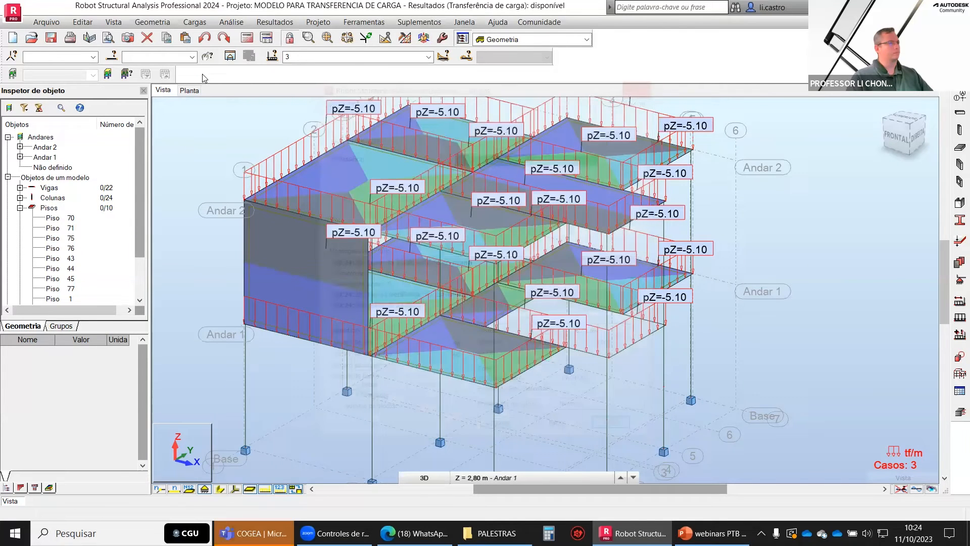
click(238, 22)
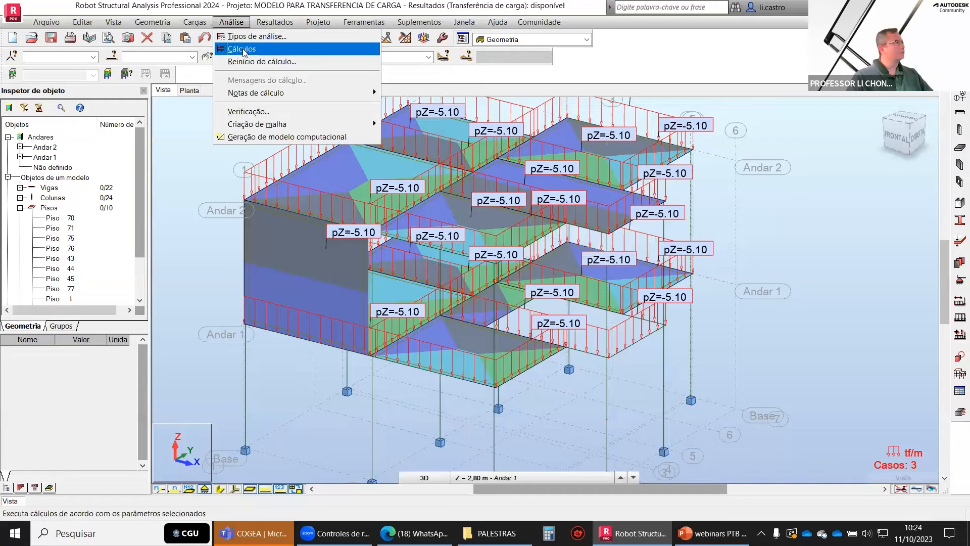
click(245, 38)
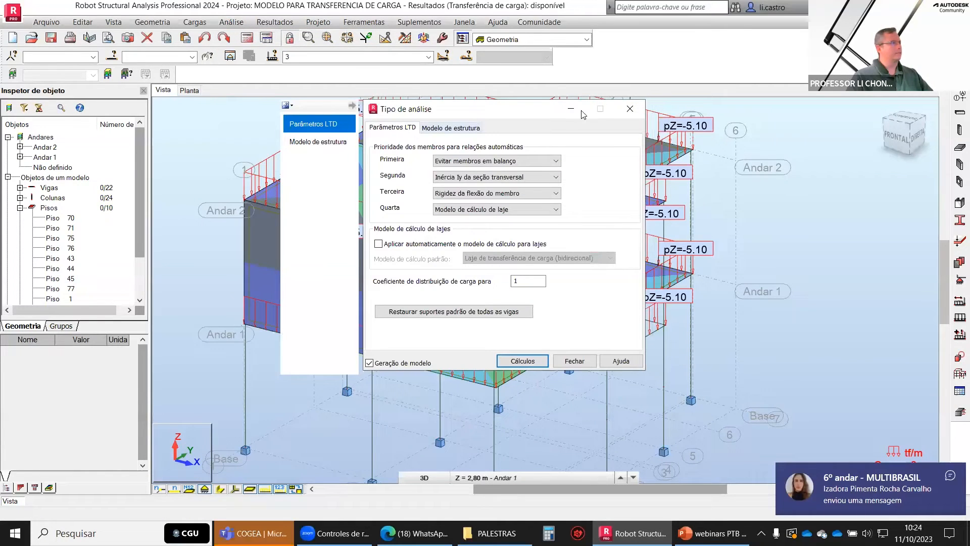
key(Escape)
Delete load case 4: Comb Manual from the defined load cases, accepting the change to the result status
click(192, 22)
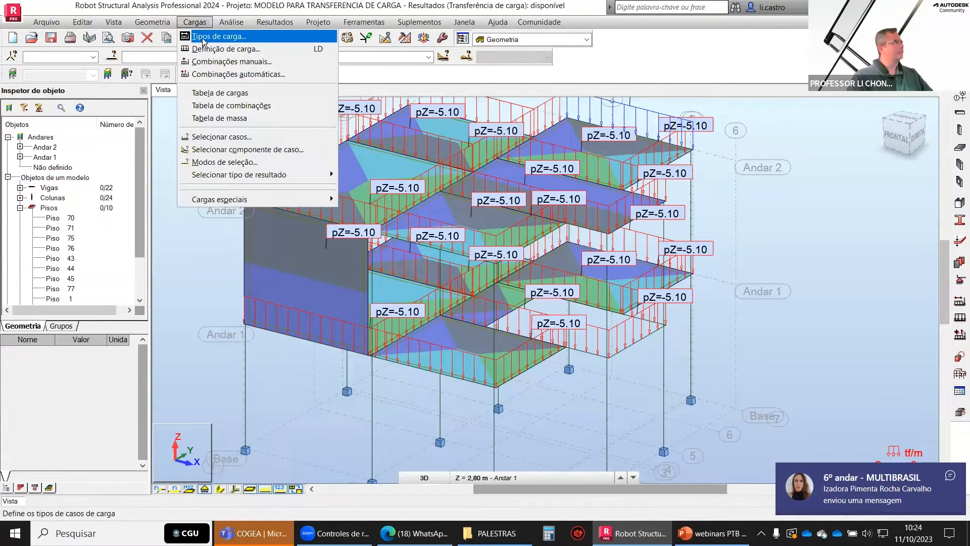
click(205, 37)
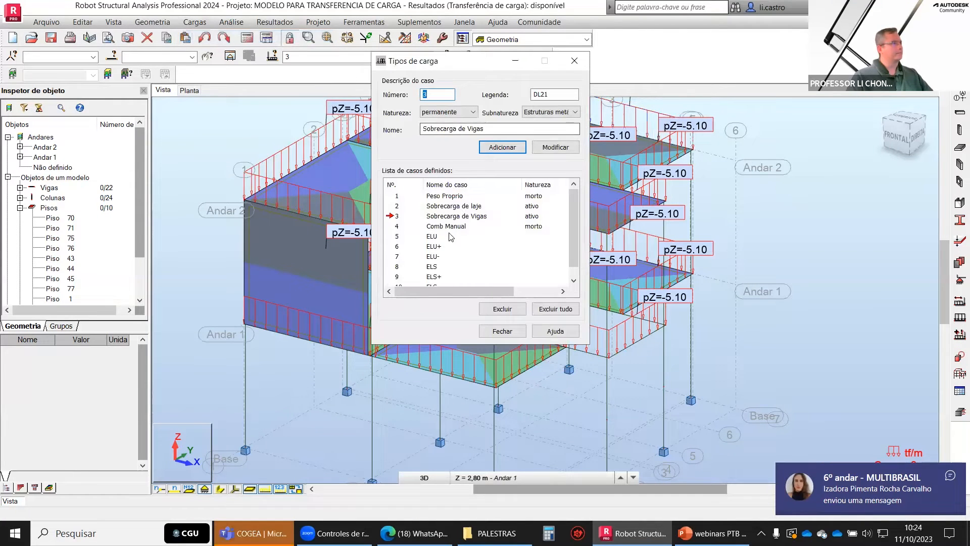
click(392, 227)
click(496, 310)
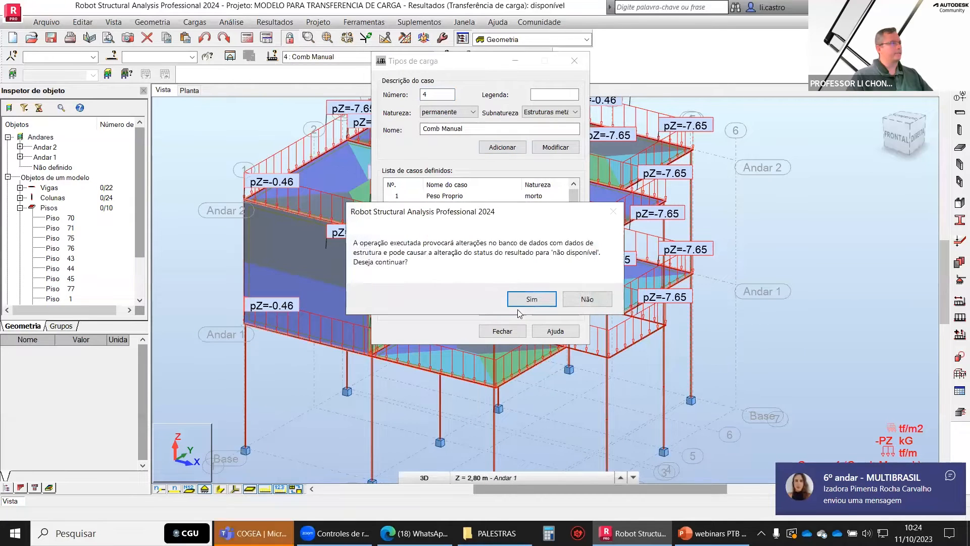
click(523, 302)
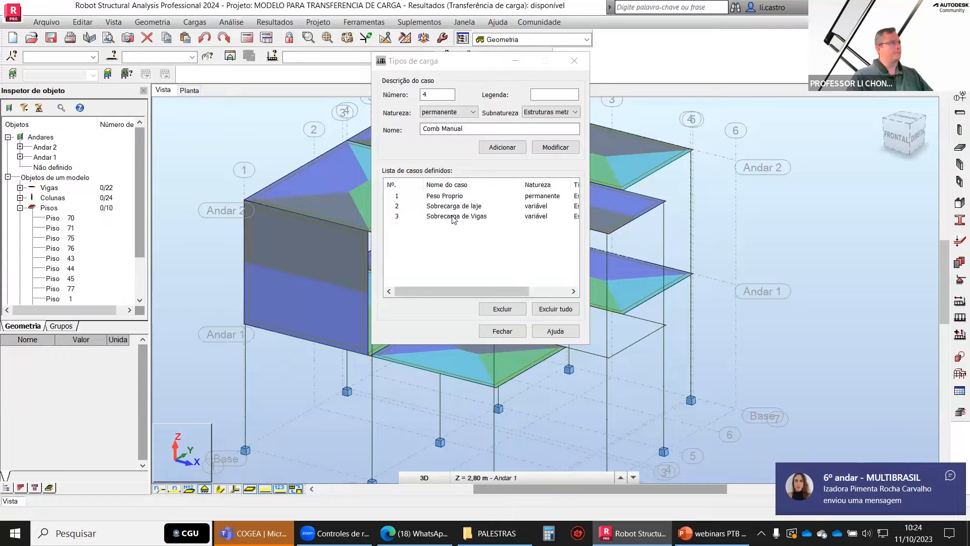
click(503, 331)
Restart the generation of manual combinations under ABNT NBR 8681:2003 and bring up the list of ELU combinations available for generation
click(195, 22)
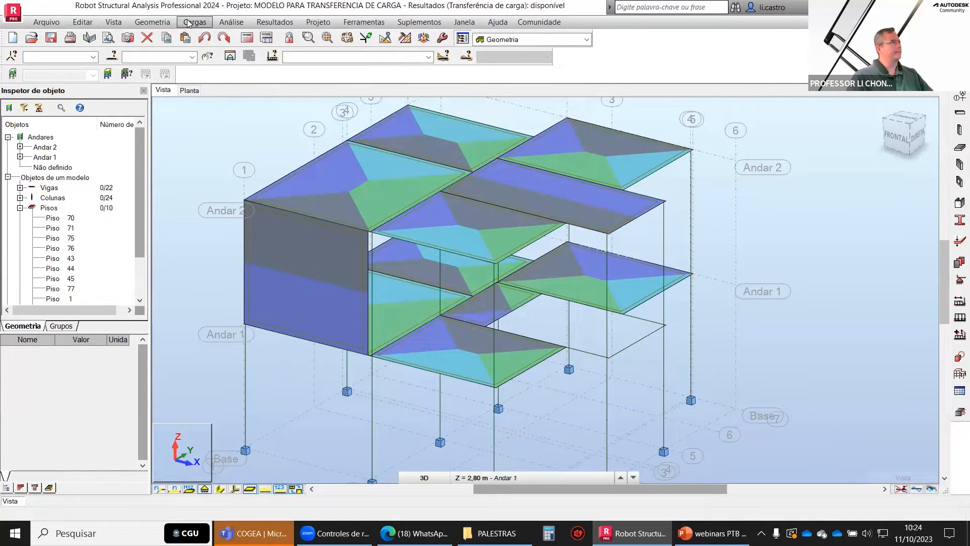
click(253, 74)
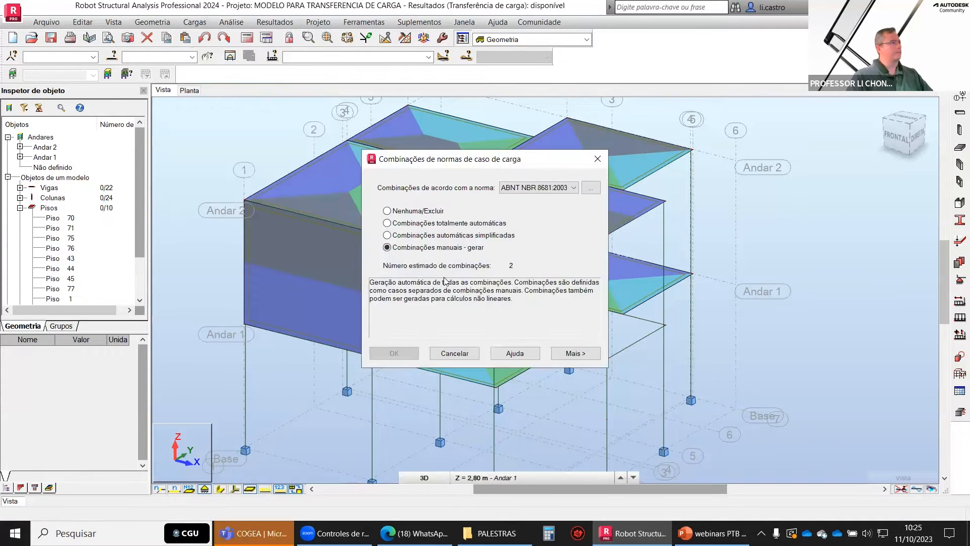
click(575, 353)
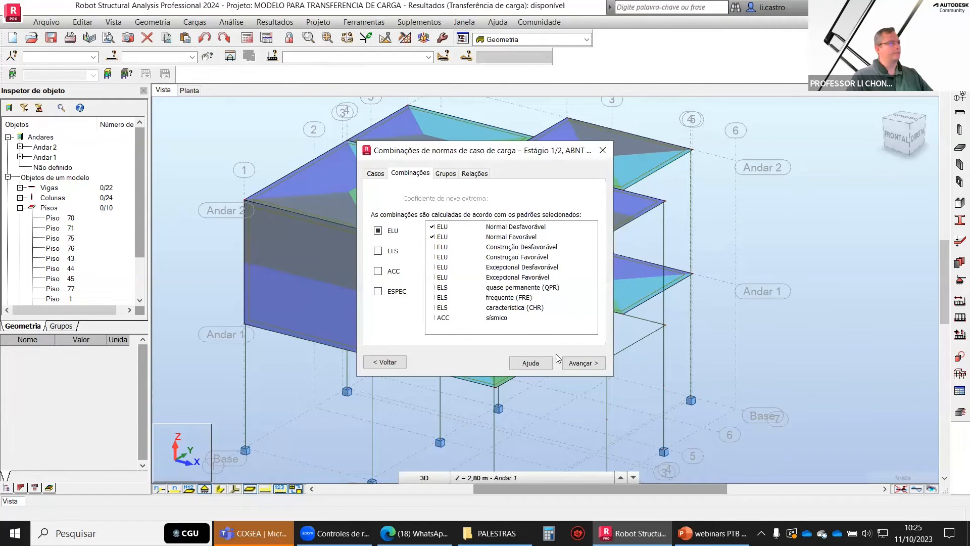
click(583, 364)
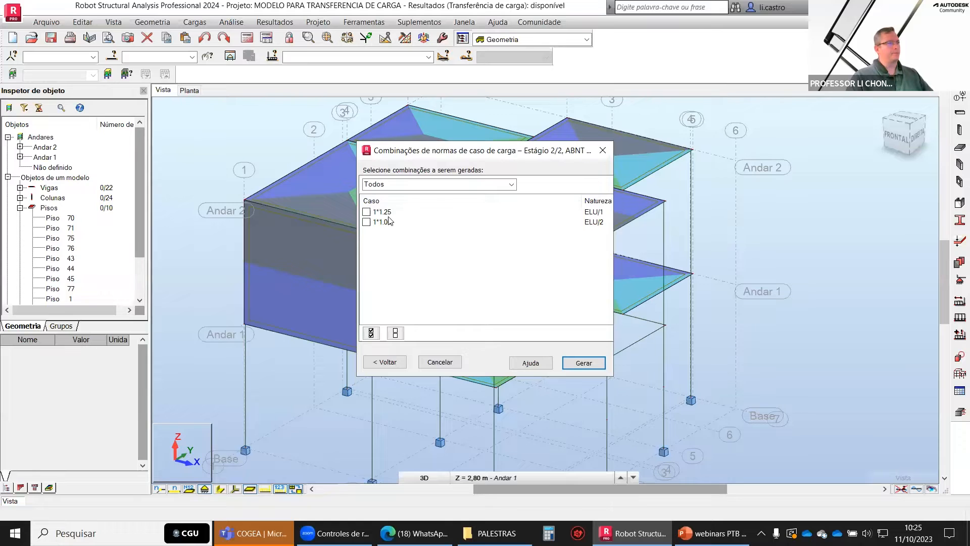
Review the variable case groups and the permanent group relations, and recheck all combinations available for generation
click(386, 363)
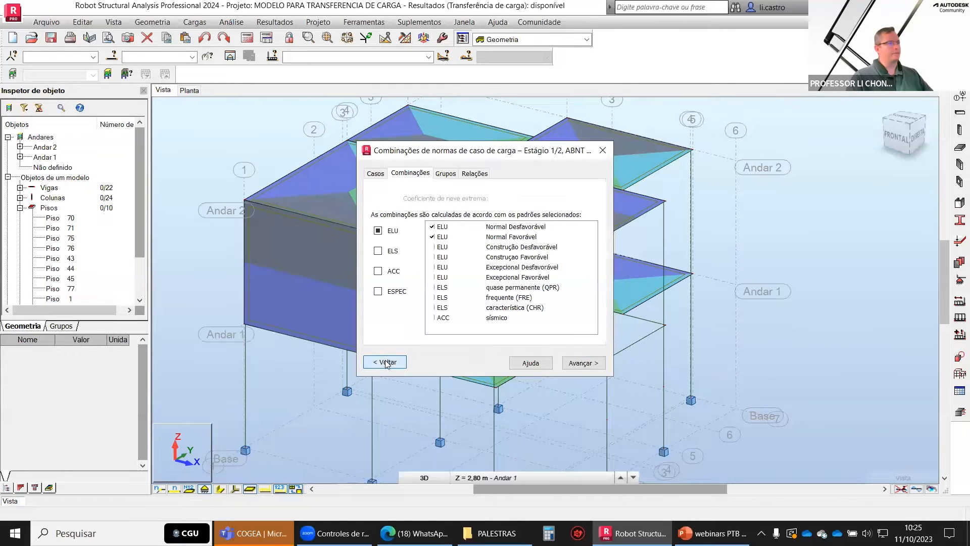
click(453, 174)
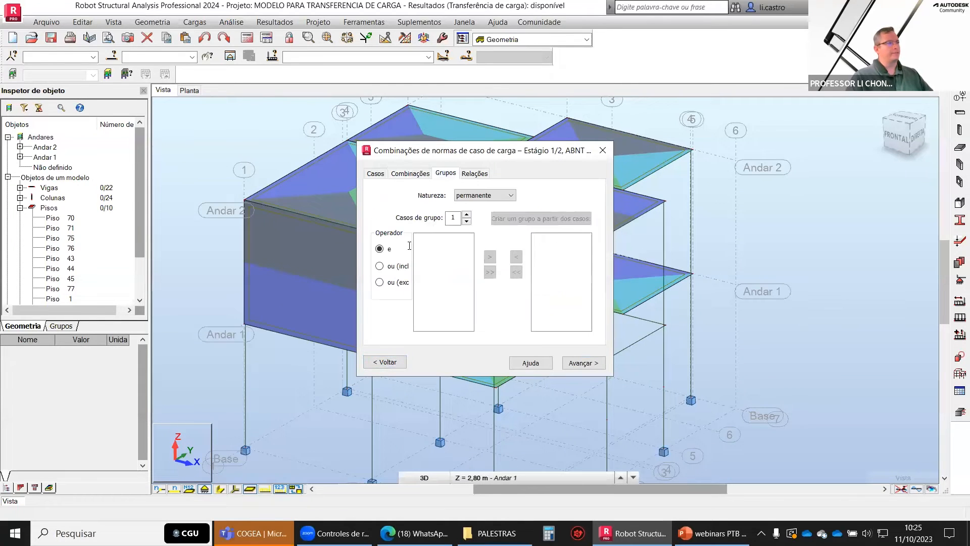
click(485, 195)
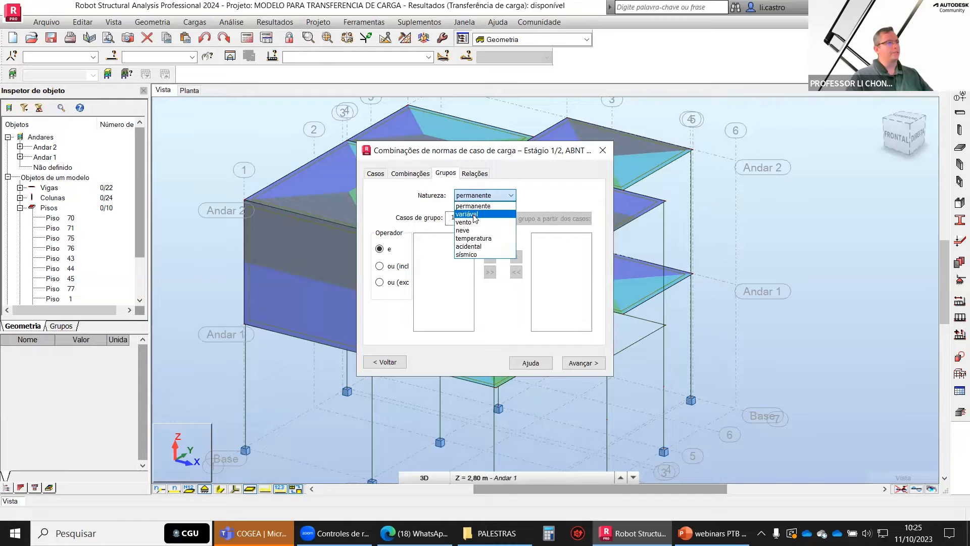
click(467, 211)
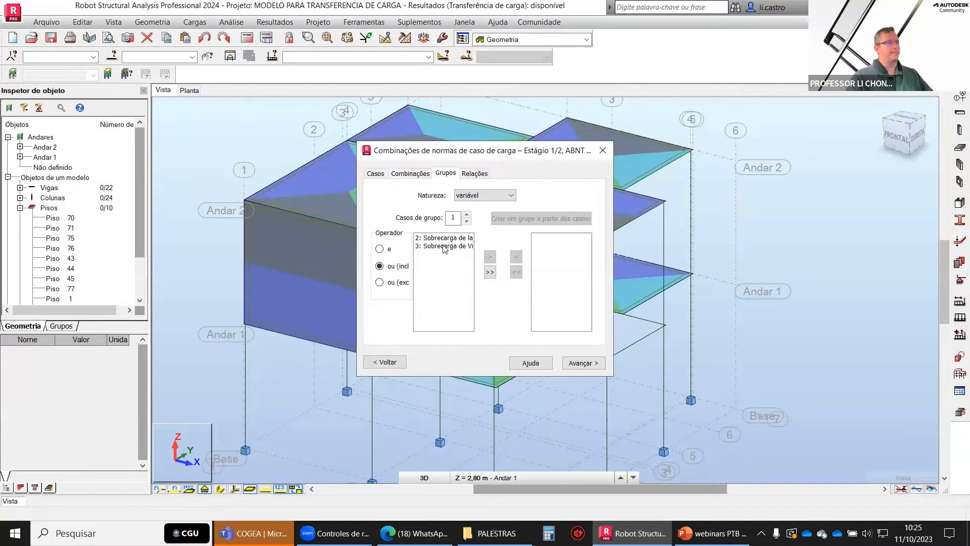
click(477, 175)
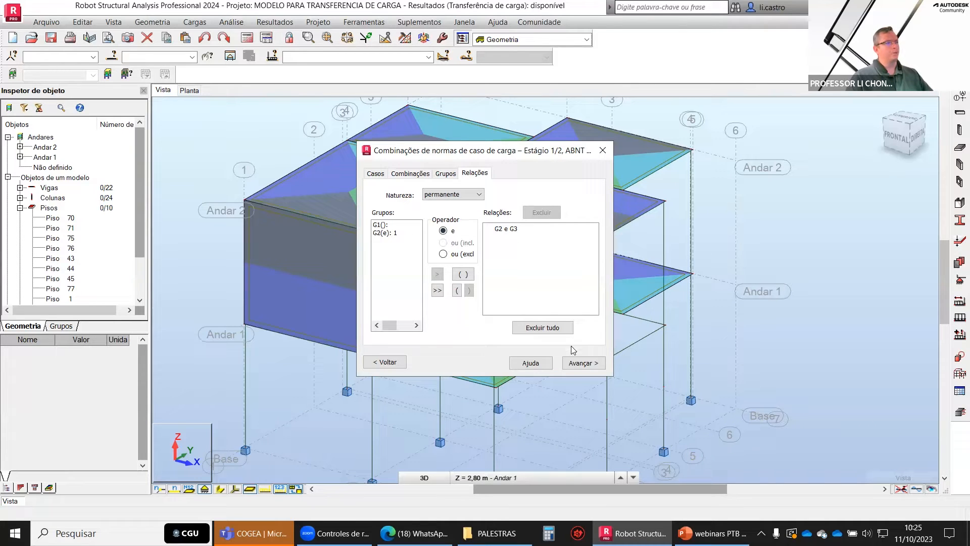
click(582, 364)
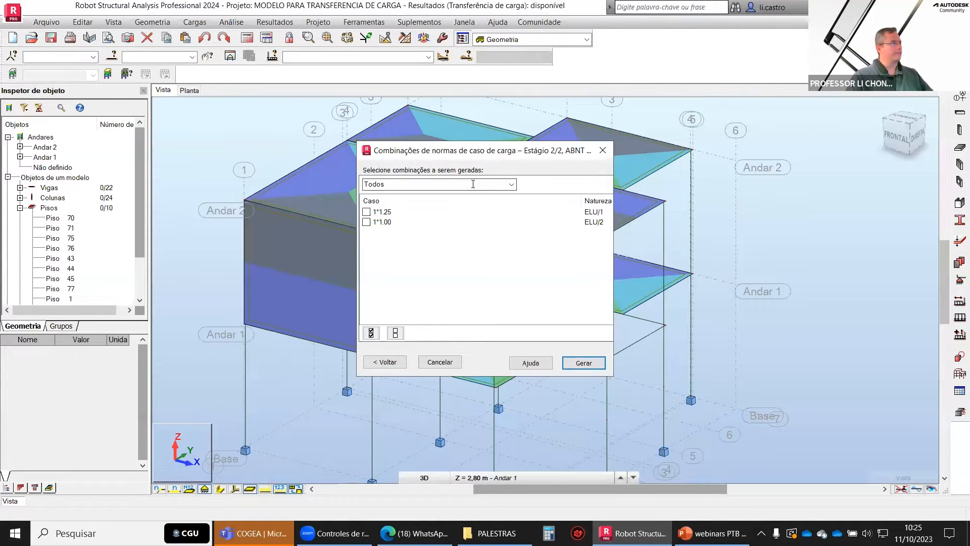
click(511, 184)
click(487, 196)
click(393, 362)
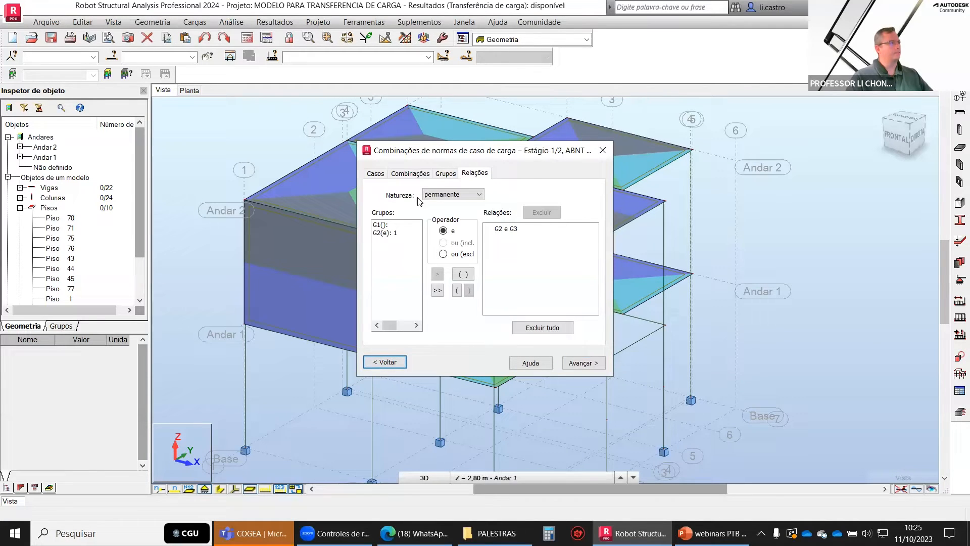
Examine the case groups for the permanent and wind natures, trying the inclusive and exclusive "ou" operators before restoring "e"
click(442, 174)
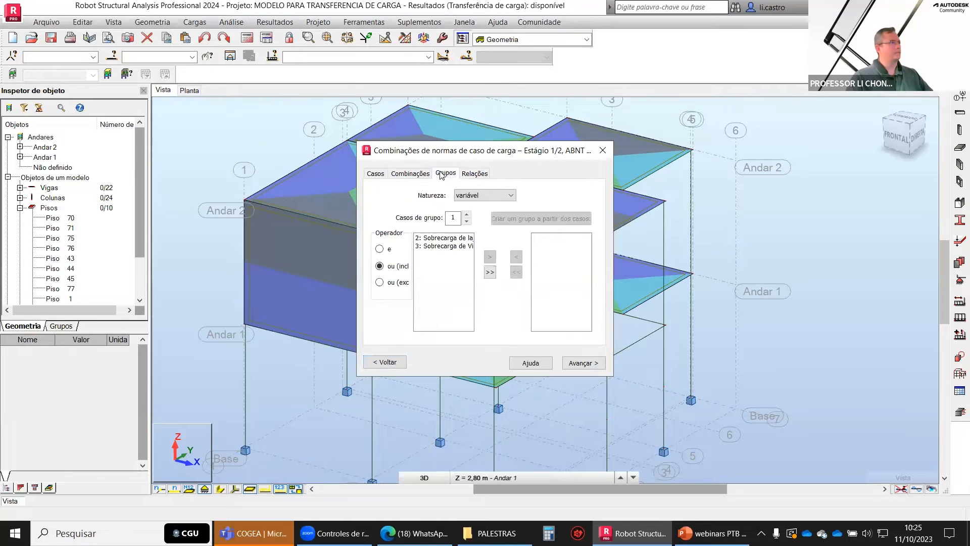
click(461, 200)
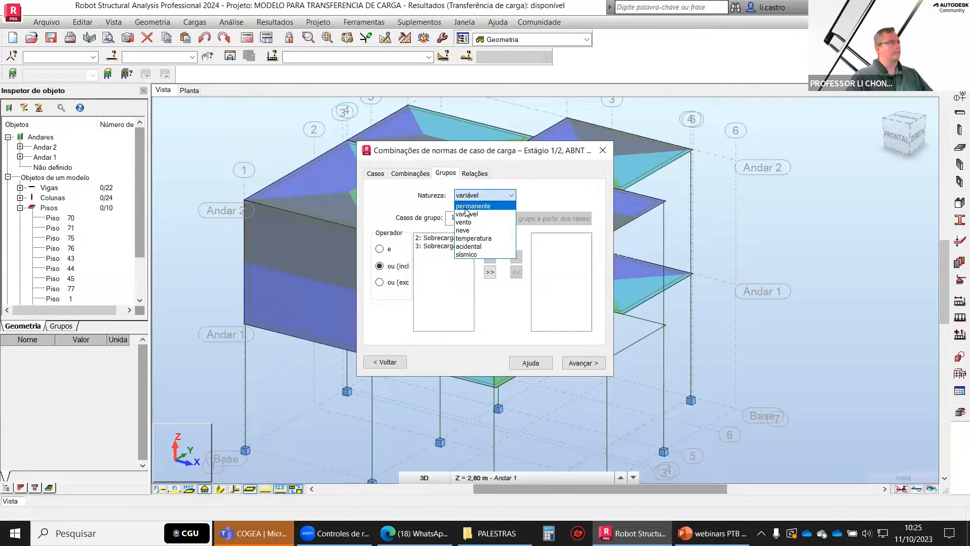
click(466, 211)
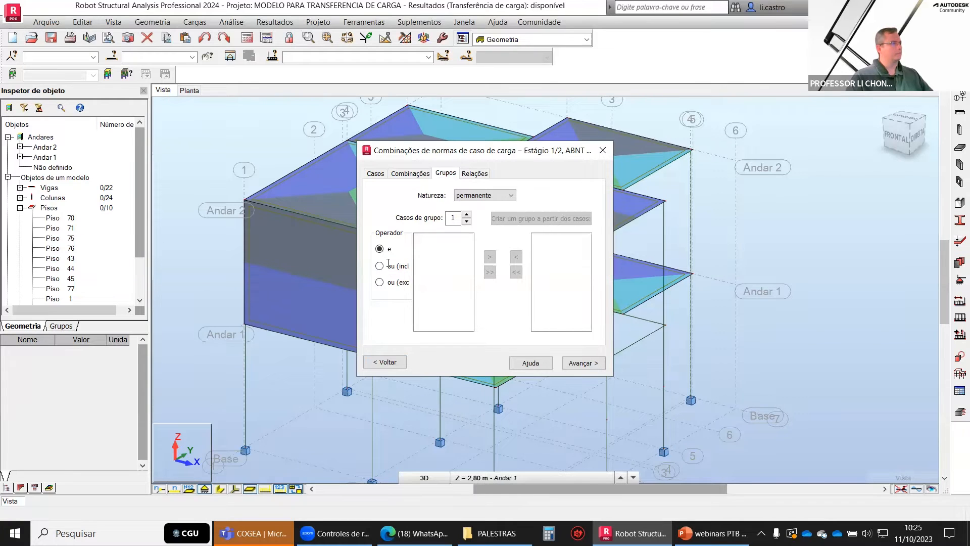
click(380, 266)
click(380, 282)
click(379, 249)
click(486, 196)
click(473, 219)
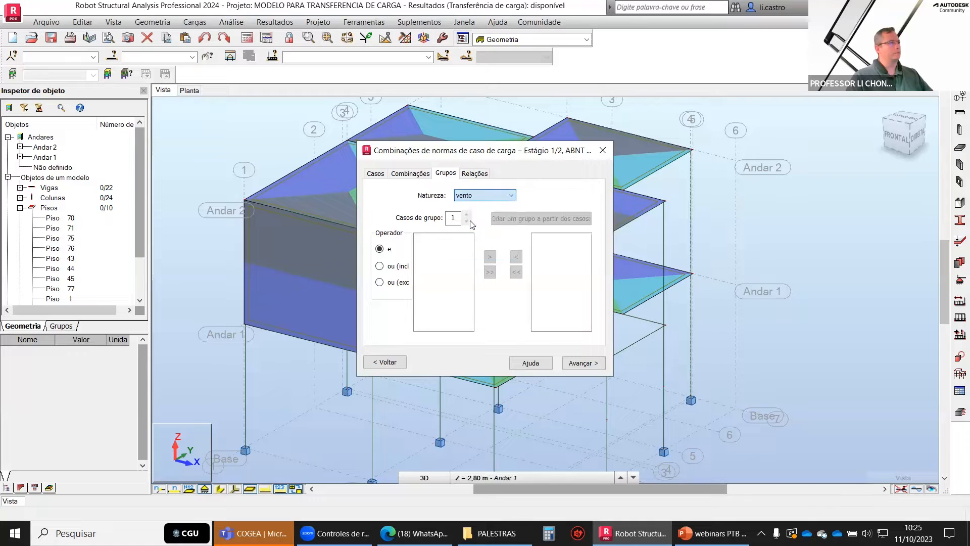
click(474, 197)
click(469, 210)
Review the selected ELU combination types, the group assigned to each load case, and the permanent and variable case groups
click(408, 173)
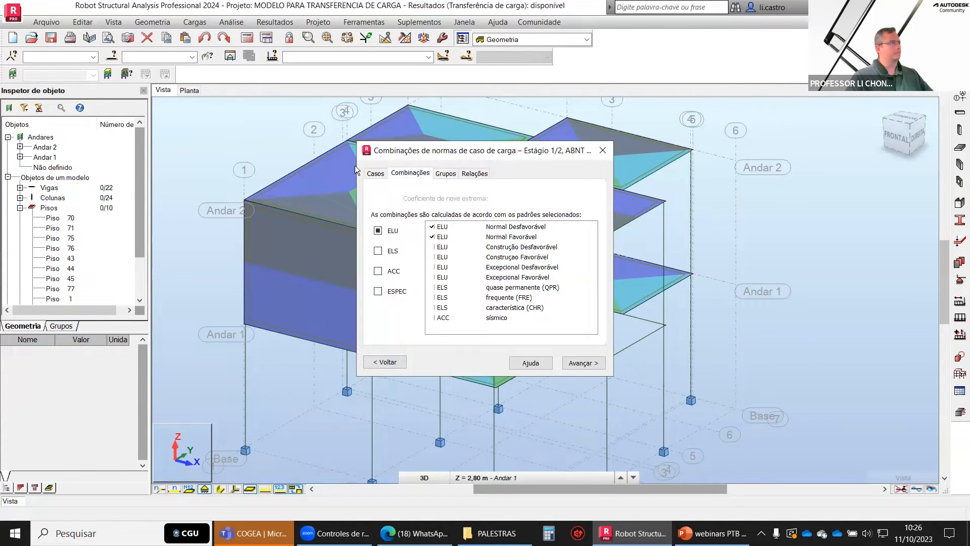
click(375, 174)
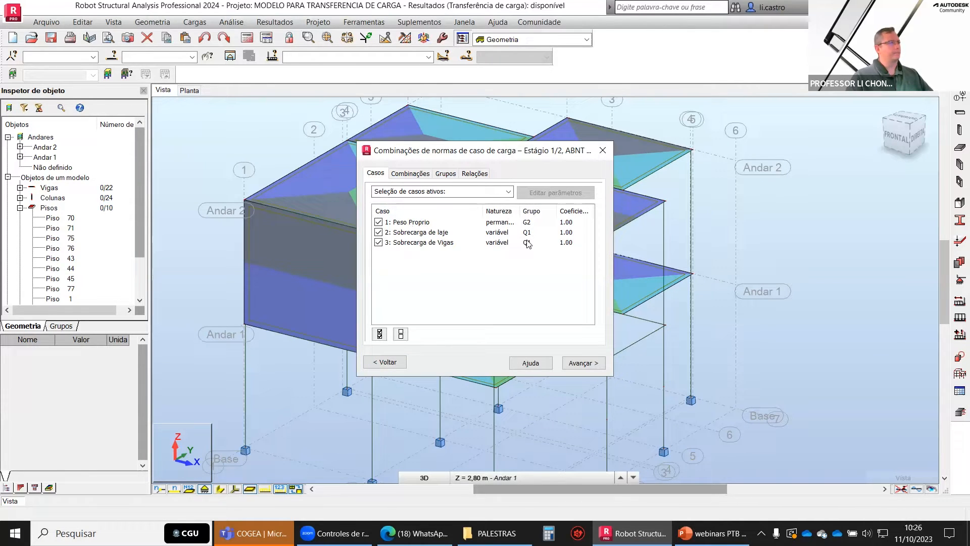
click(418, 176)
click(446, 174)
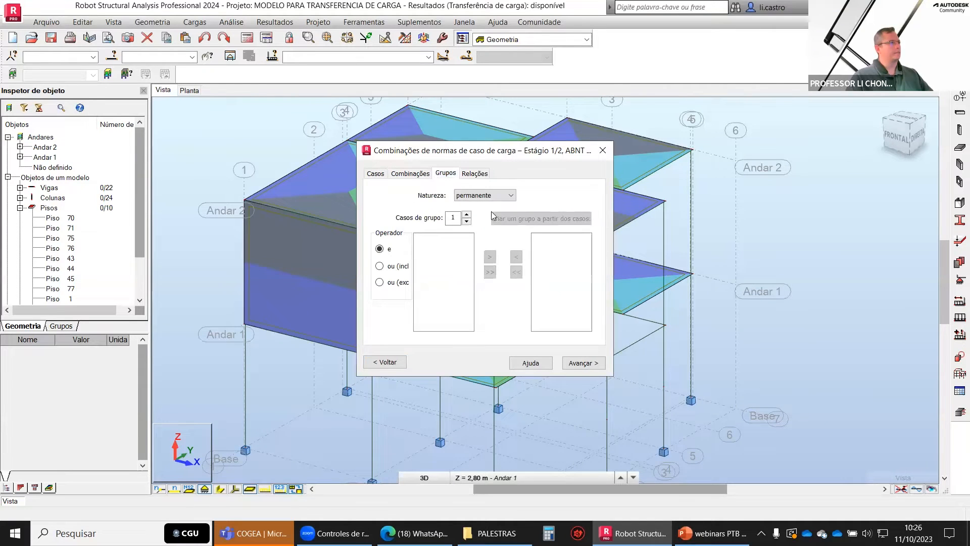
click(467, 222)
click(473, 196)
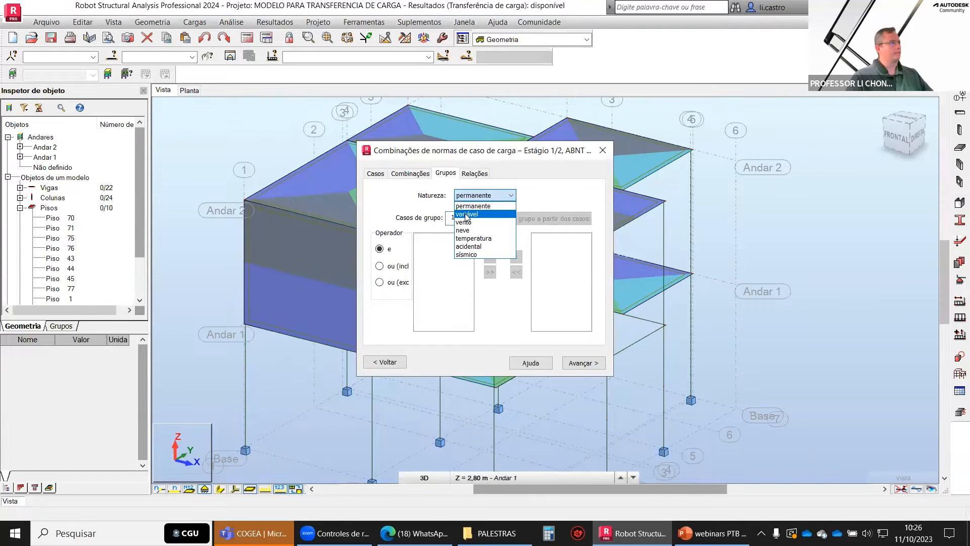
click(469, 214)
click(475, 196)
click(469, 206)
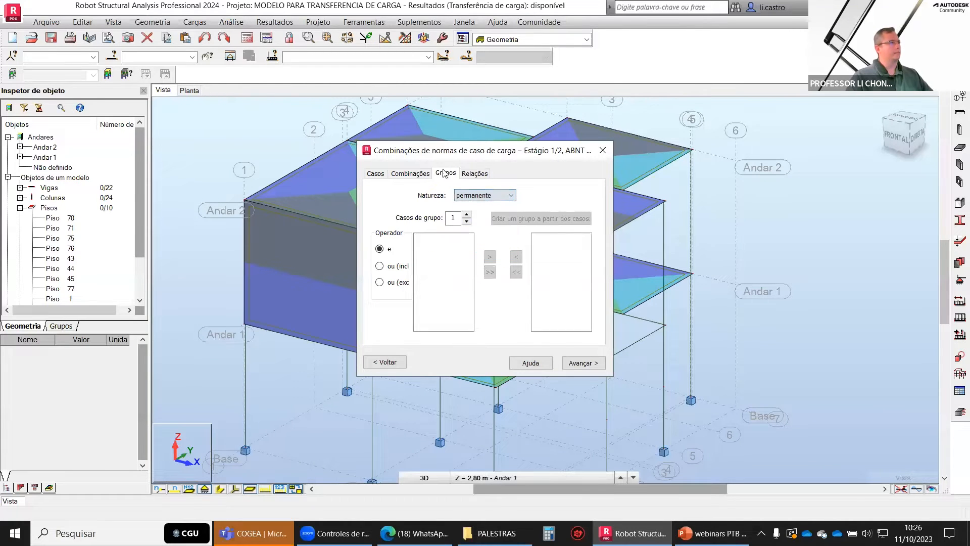
Inspect permanent group G2 and the relation G2 e G3, and recheck the combinations offered for generation
click(473, 175)
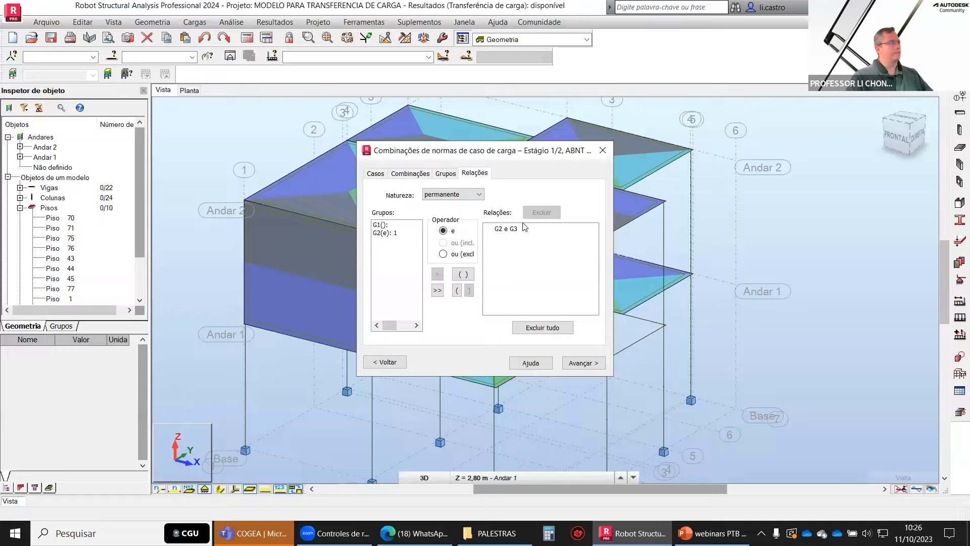
click(379, 233)
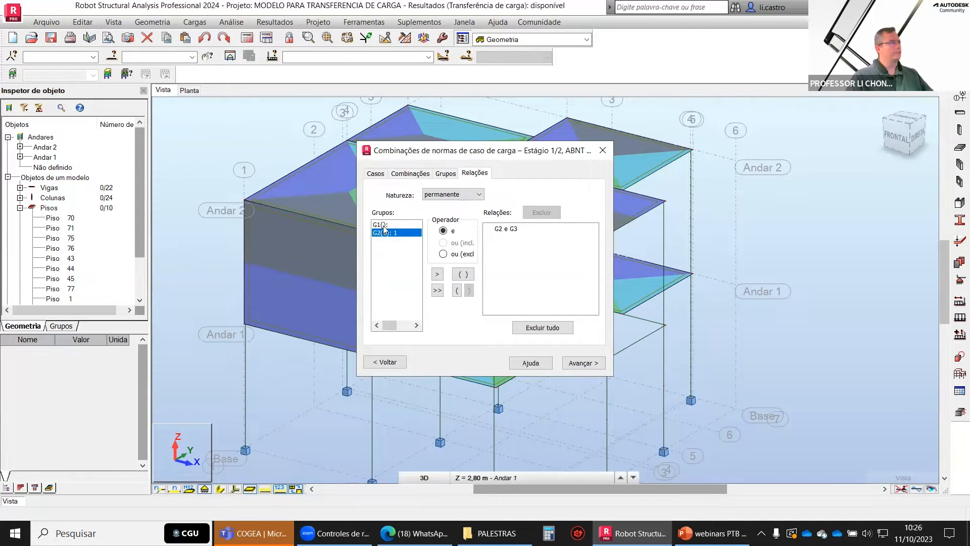
click(508, 228)
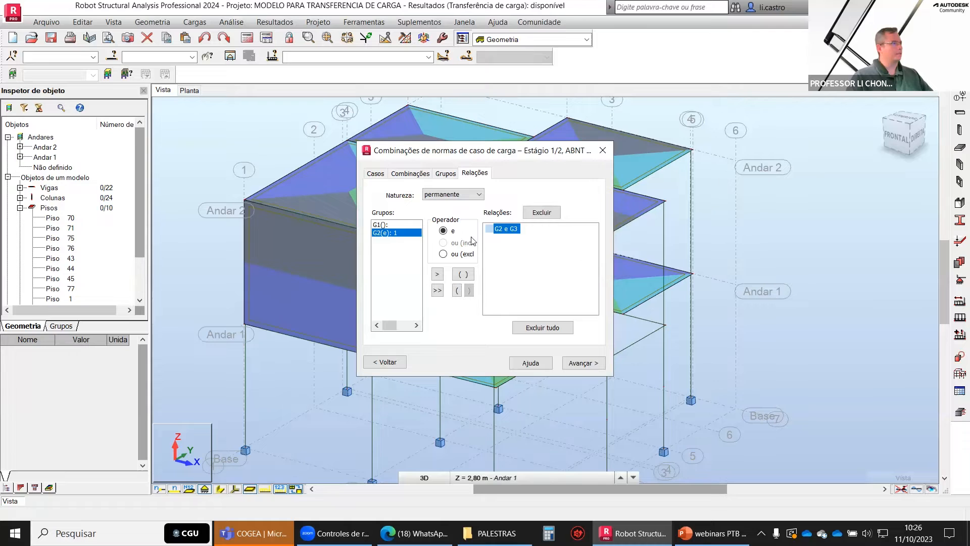
click(582, 363)
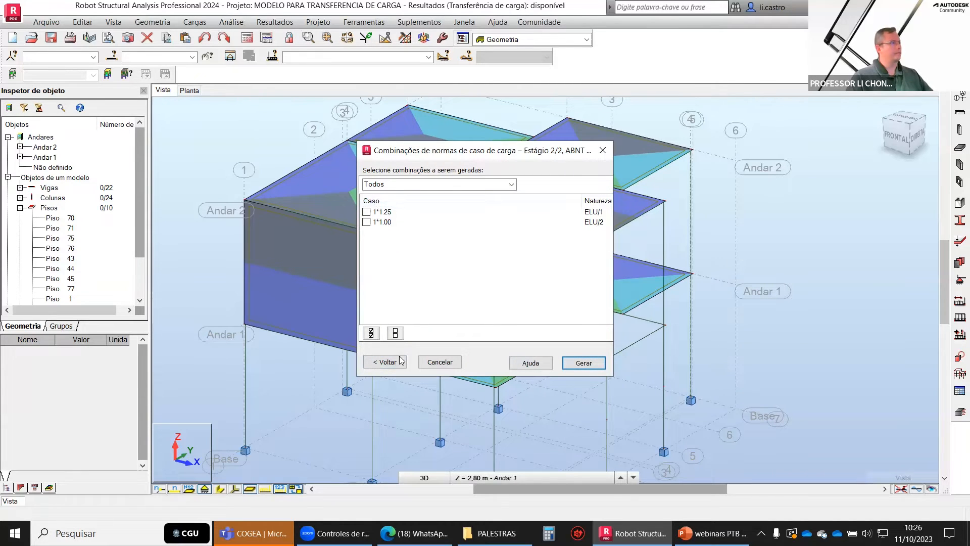
click(385, 362)
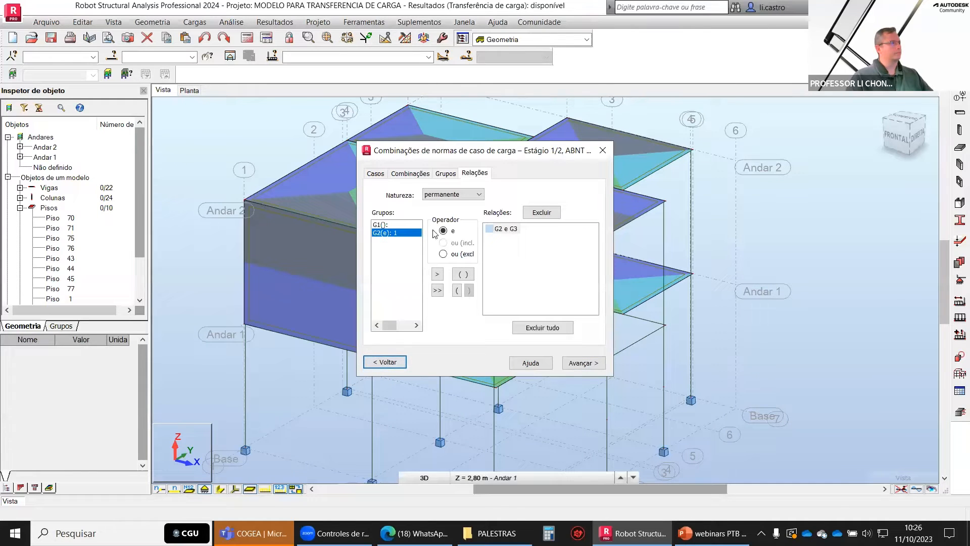
Replace all permanent group relations with G1 e G2, using the operator "e"
click(443, 255)
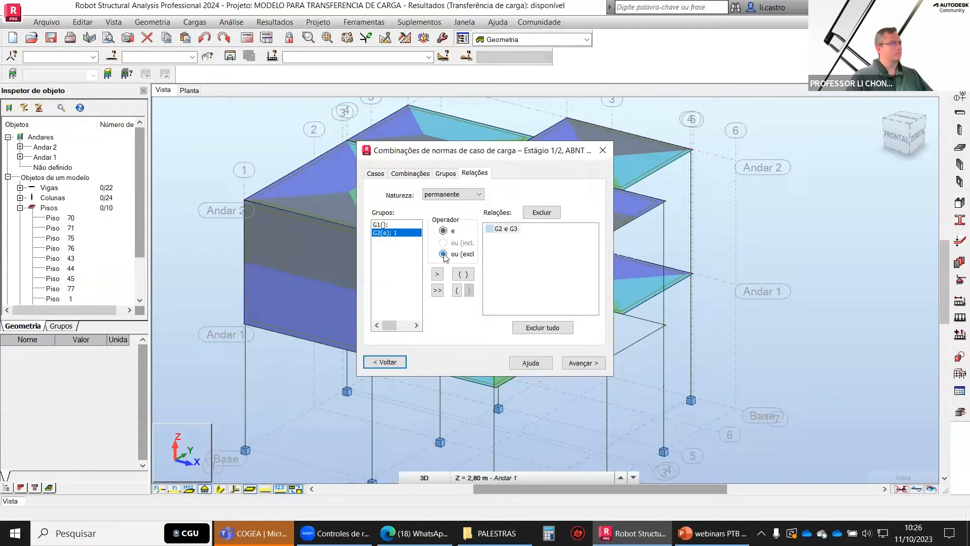
click(506, 229)
click(542, 326)
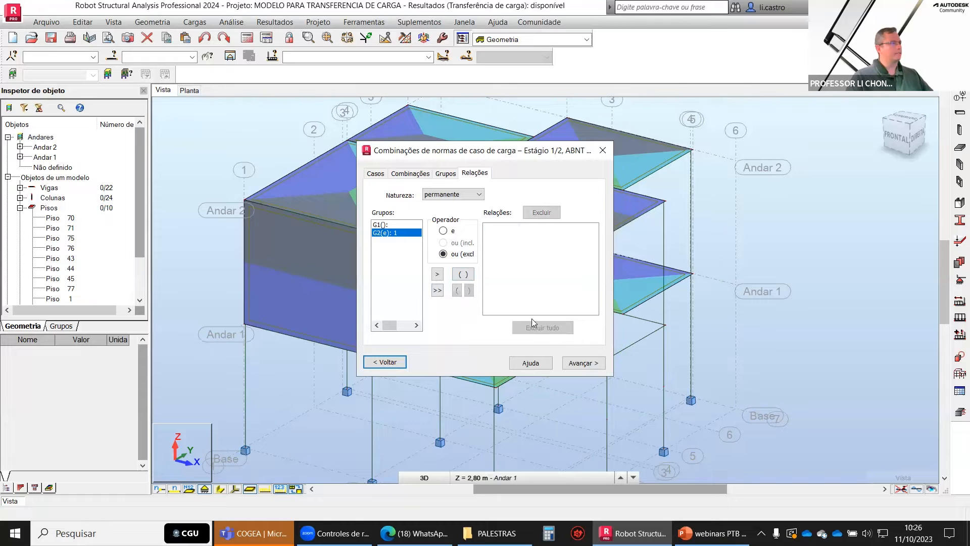
click(442, 230)
click(382, 224)
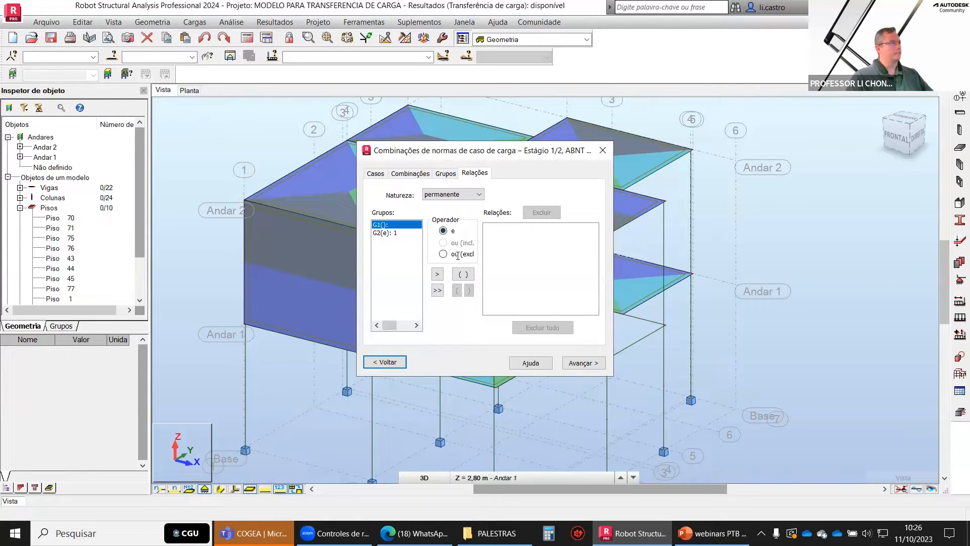
click(438, 273)
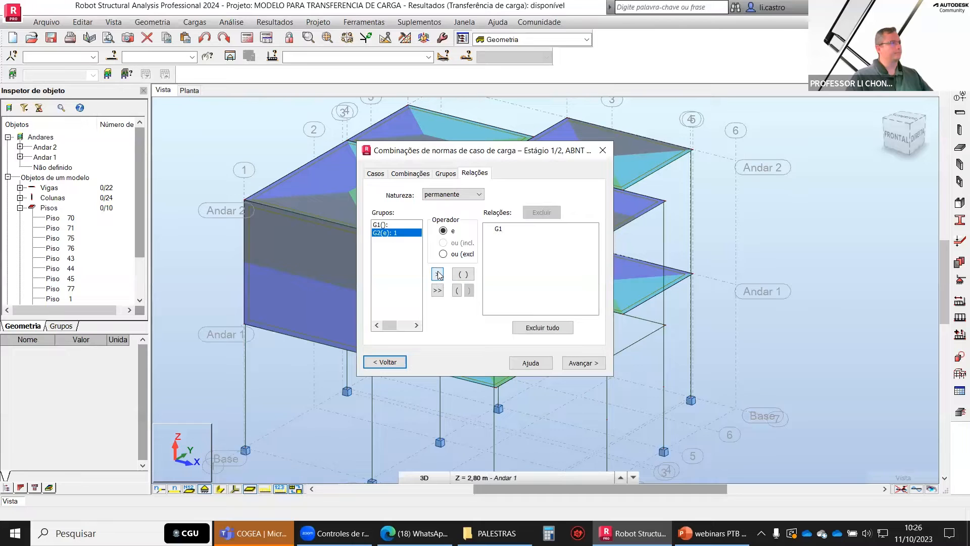
click(438, 275)
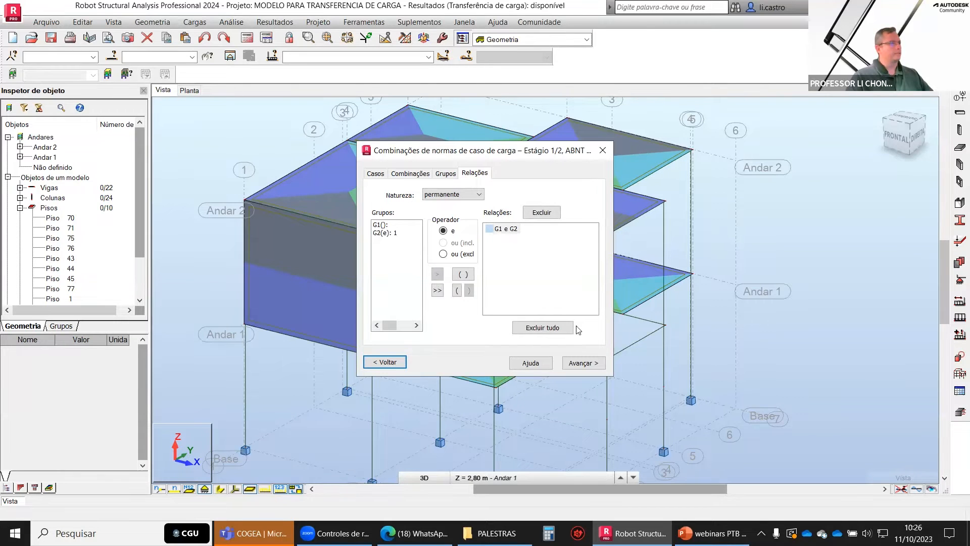
Recheck the combinations offered with the revised permanent relation, and review the combination types and case groups
click(582, 364)
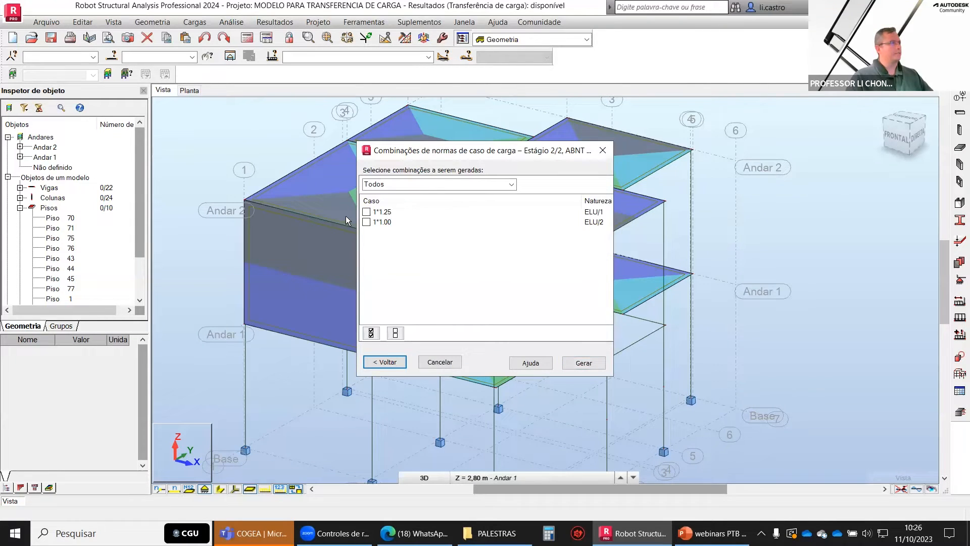
click(417, 185)
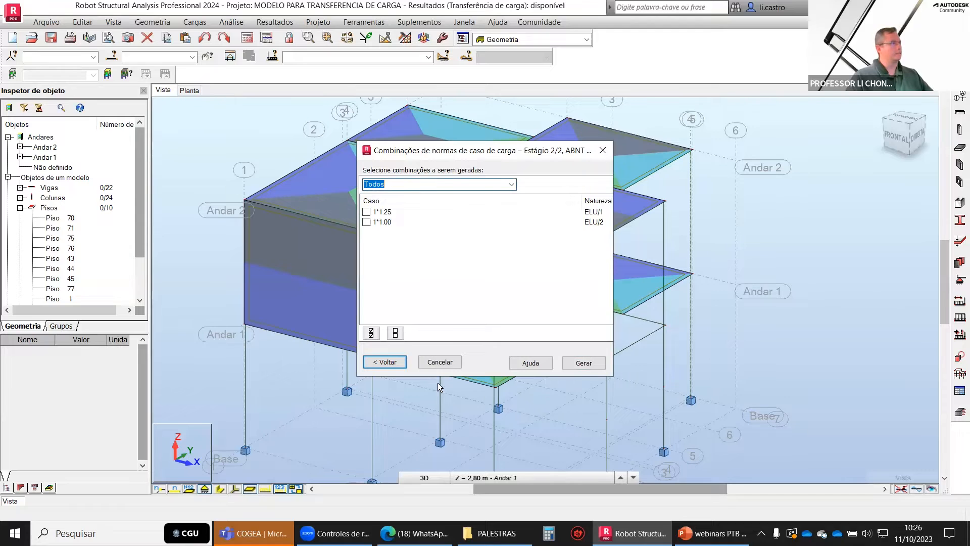
click(384, 362)
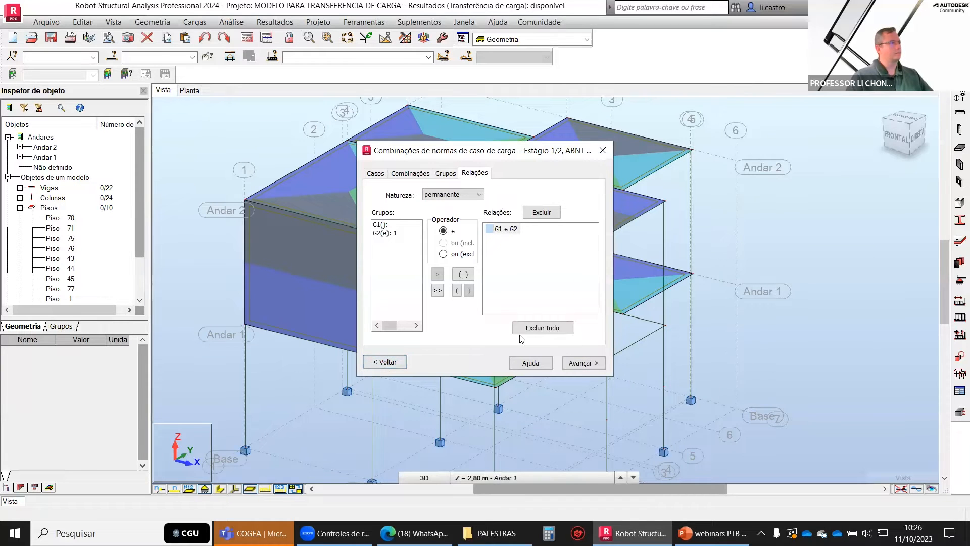
click(409, 174)
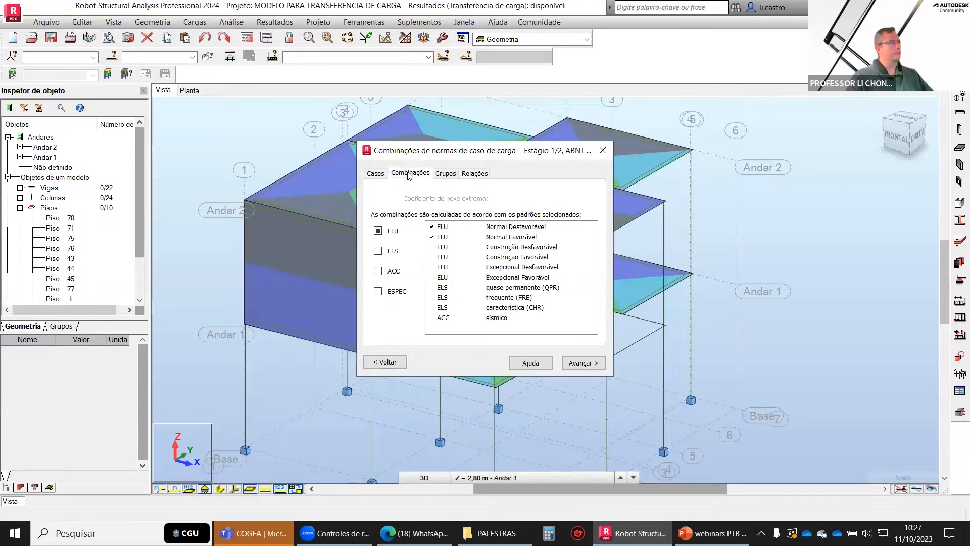
click(445, 177)
click(474, 173)
Add the group Q1 to the relations of the variable nature
click(463, 195)
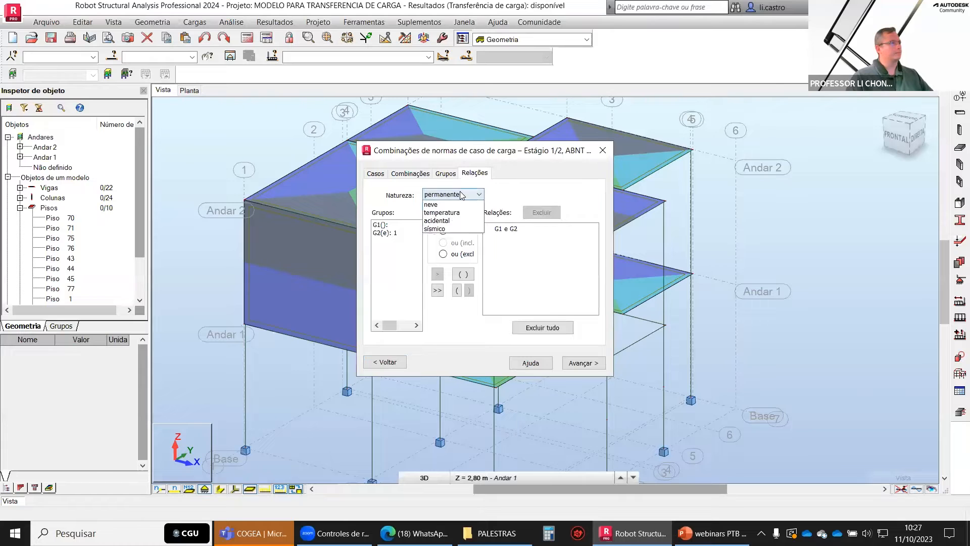
click(449, 213)
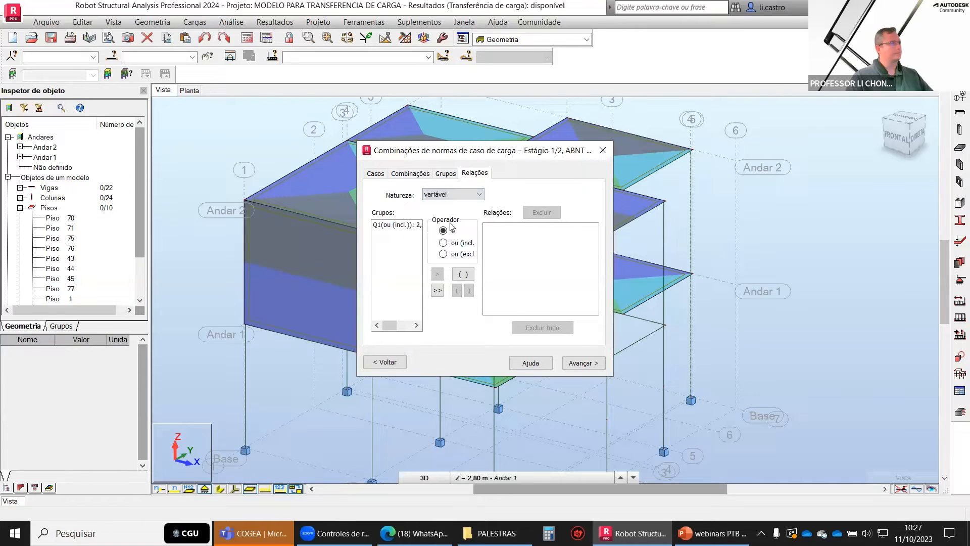
click(438, 291)
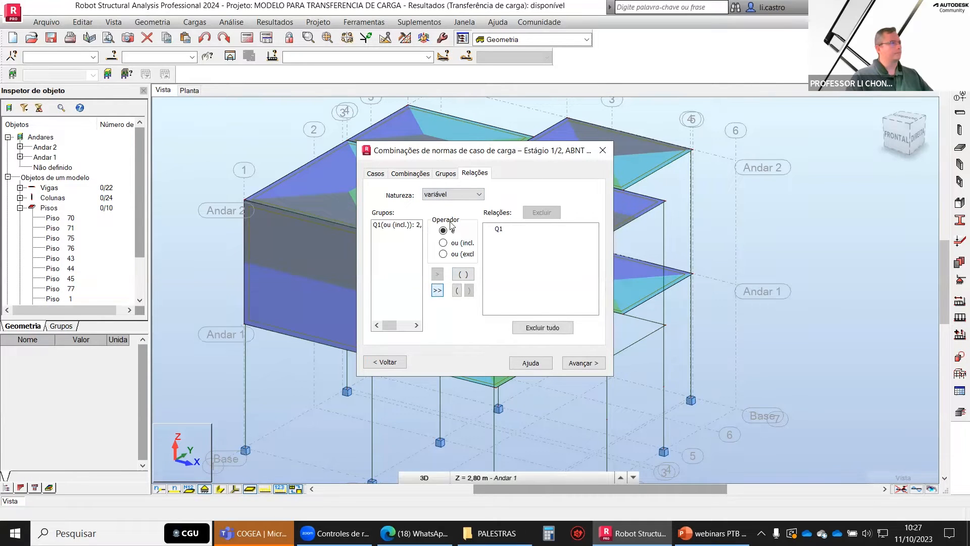
Bring up the updated list of ELU combinations and generate the manual load combinations
click(583, 363)
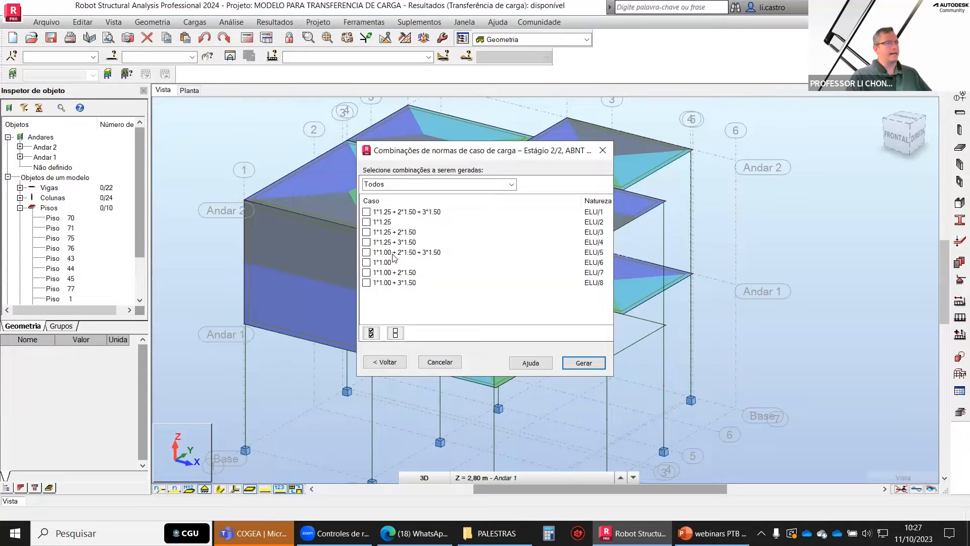
key(ctrl)
click(585, 363)
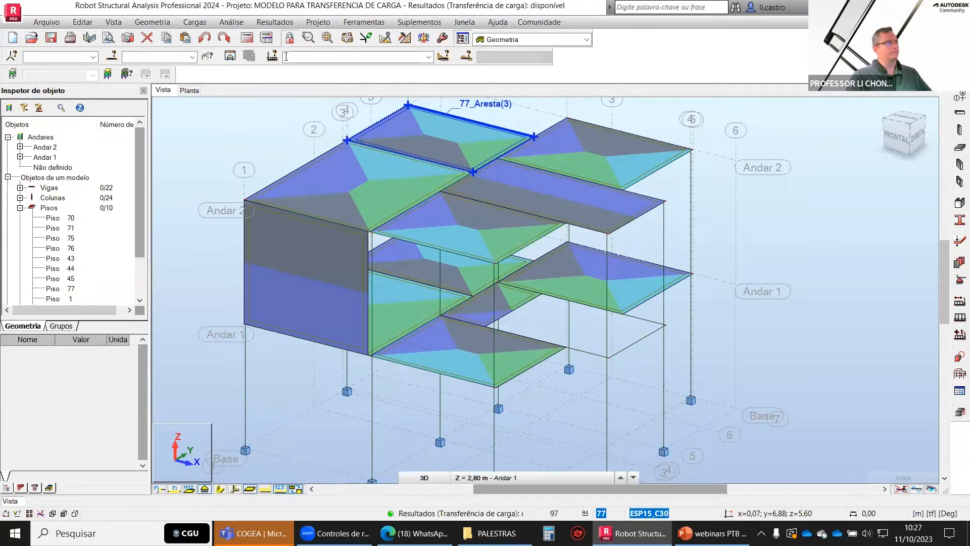
Recalculate the structure and open the load transfer result tables
click(246, 38)
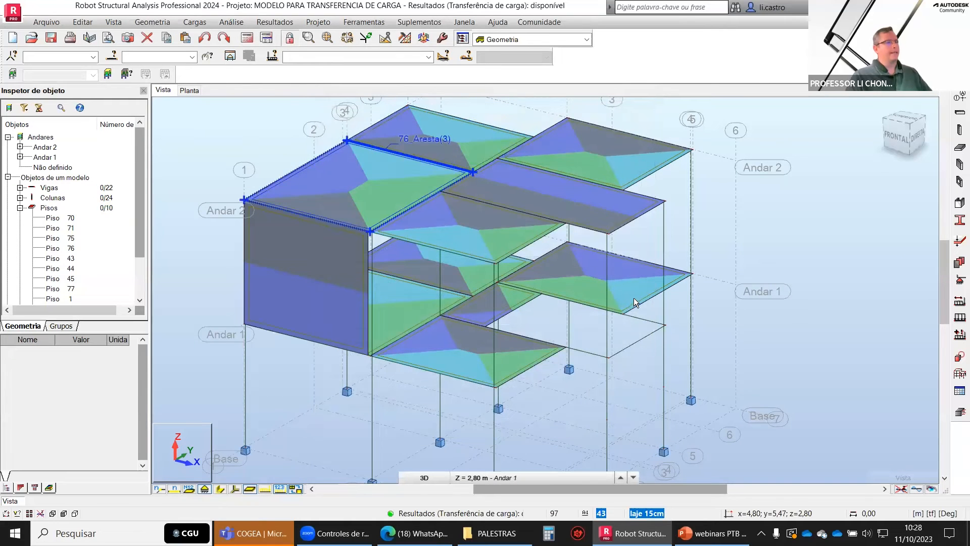
scroll(632, 291, down, 2)
click(288, 22)
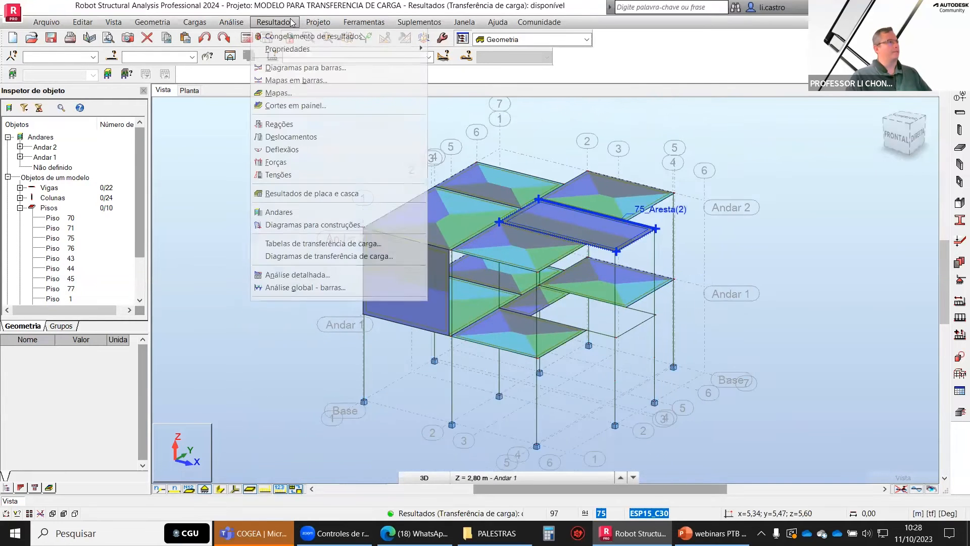
click(324, 247)
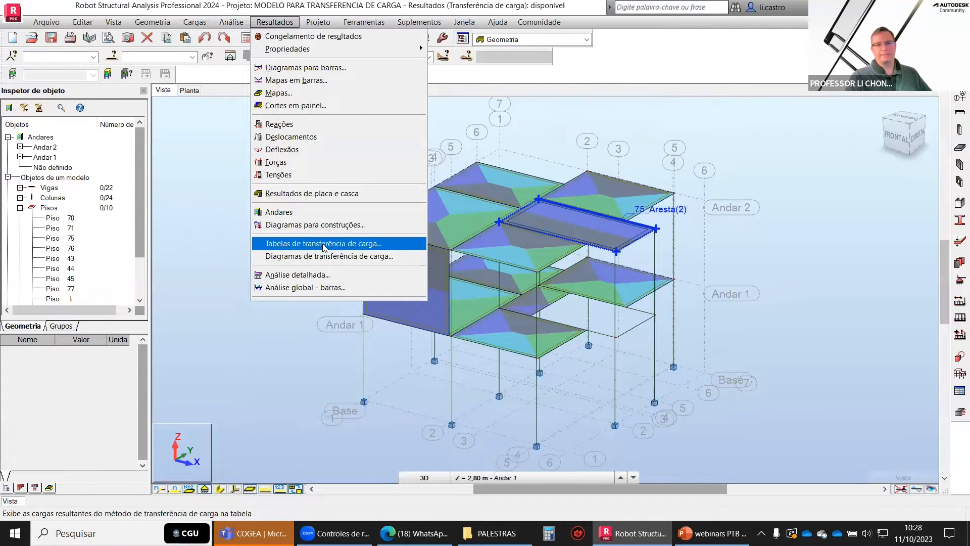
click(324, 247)
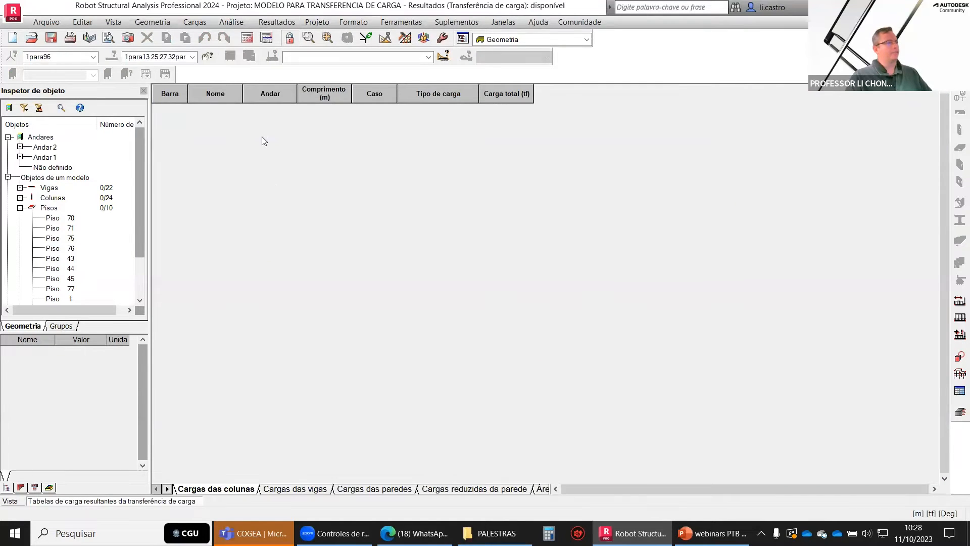
Show the column loads for case 1: Peso Proprio and examine the total load of each column
click(279, 489)
click(235, 489)
click(428, 57)
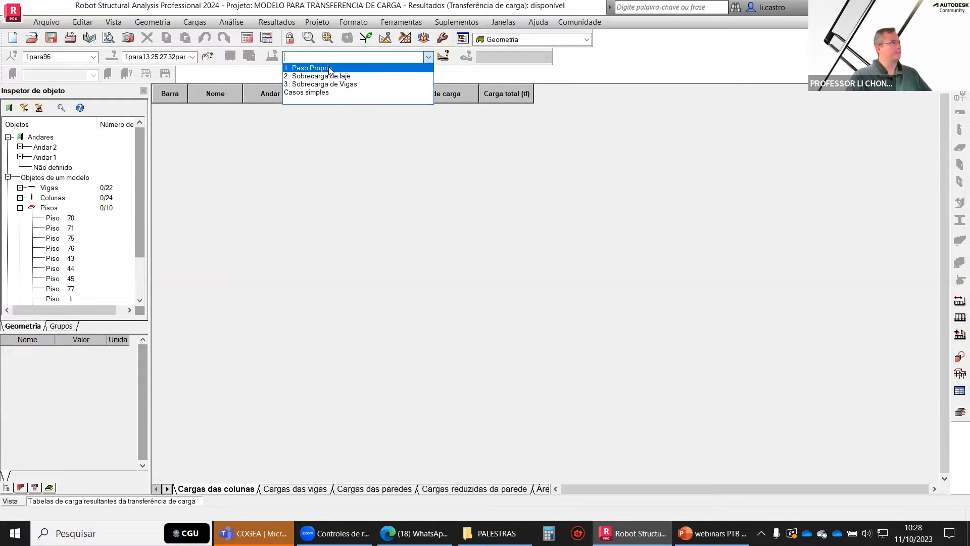
click(330, 69)
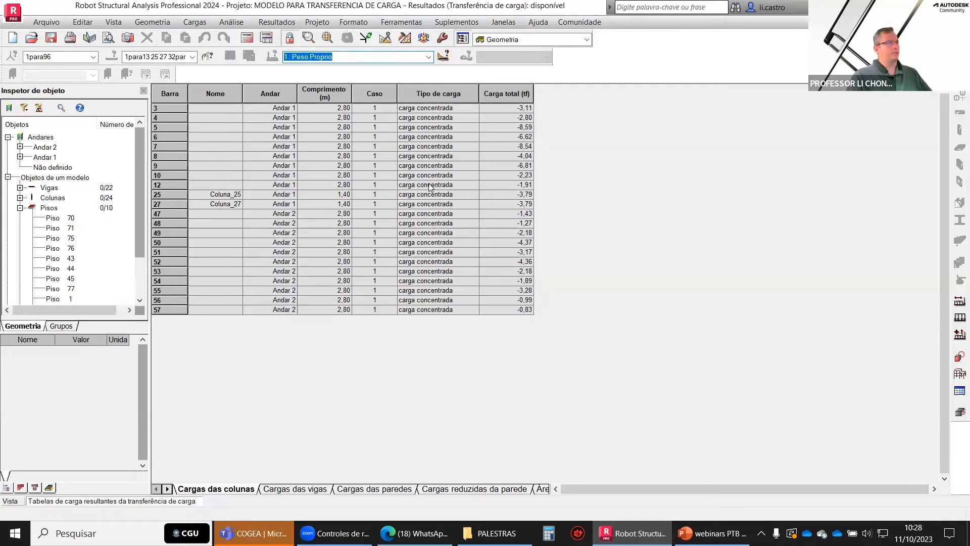
drag(525, 108, 518, 203)
drag(517, 244, 520, 311)
Examine the column loads for case 2: Sobrecarga de laje and case 3: Sobrecarga de Vigas
click(428, 56)
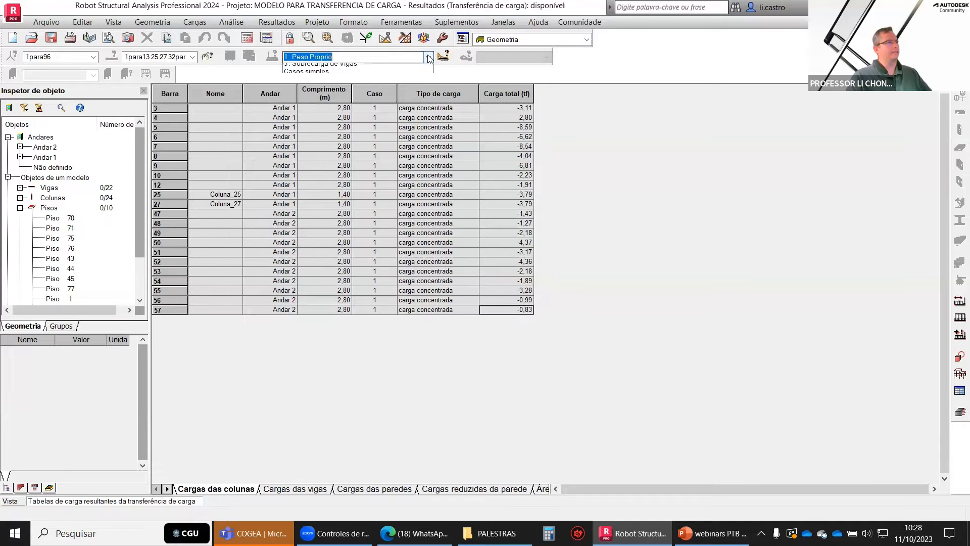
click(419, 77)
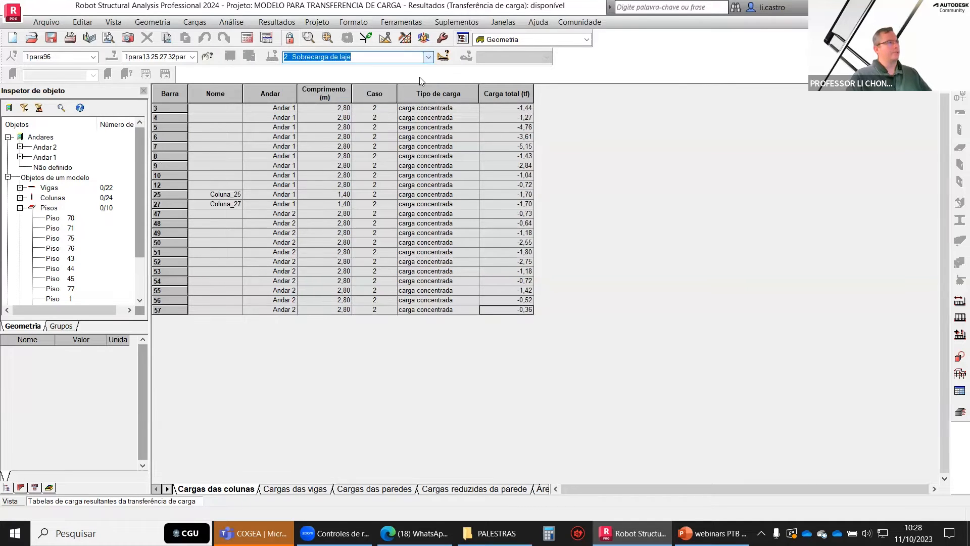
click(429, 57)
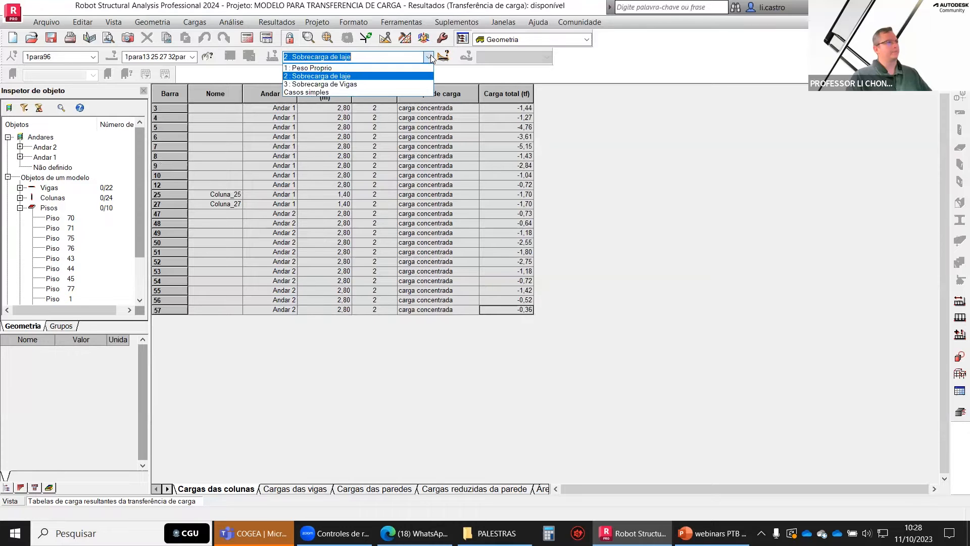
click(418, 84)
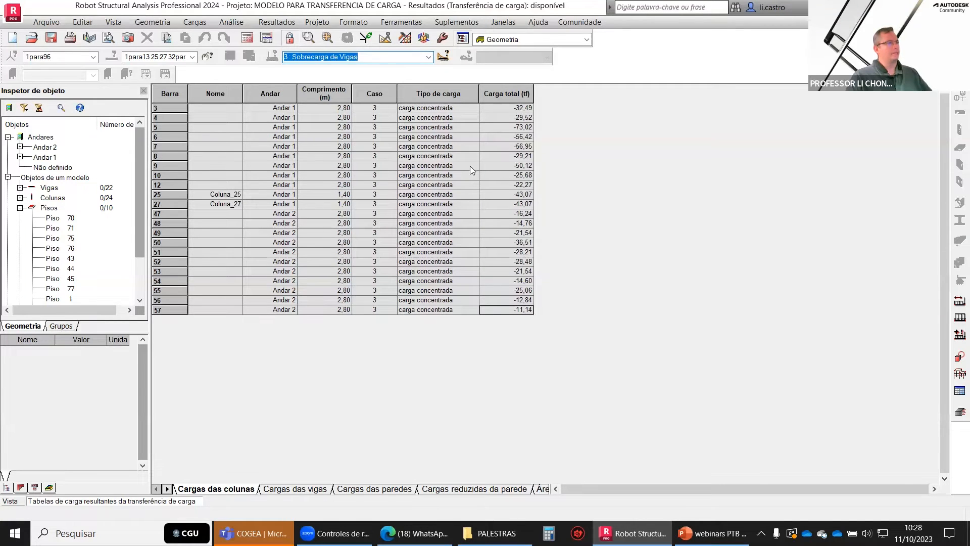
Show the beam loads for case 2: Sobrecarga de laje and examine the concentrated and distributed values of Viga_32
click(302, 489)
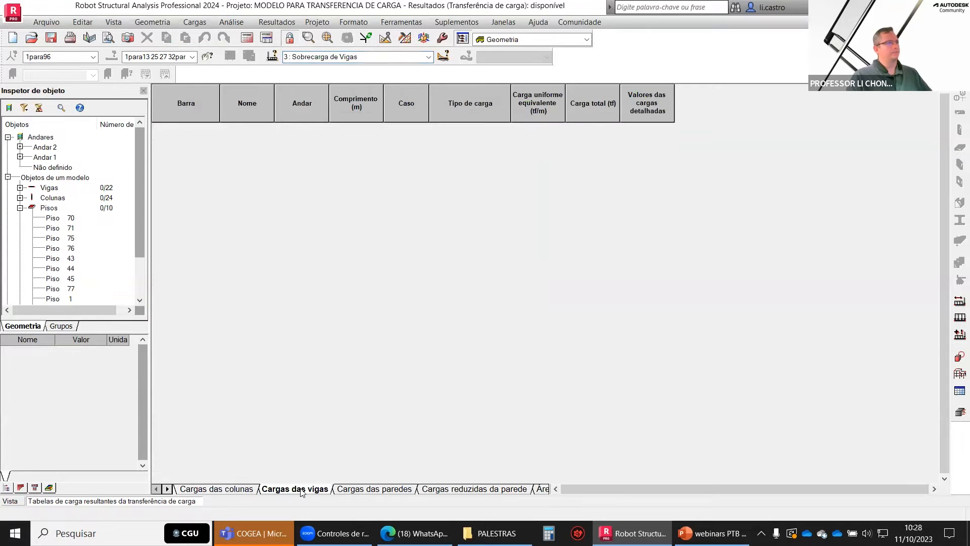
click(429, 57)
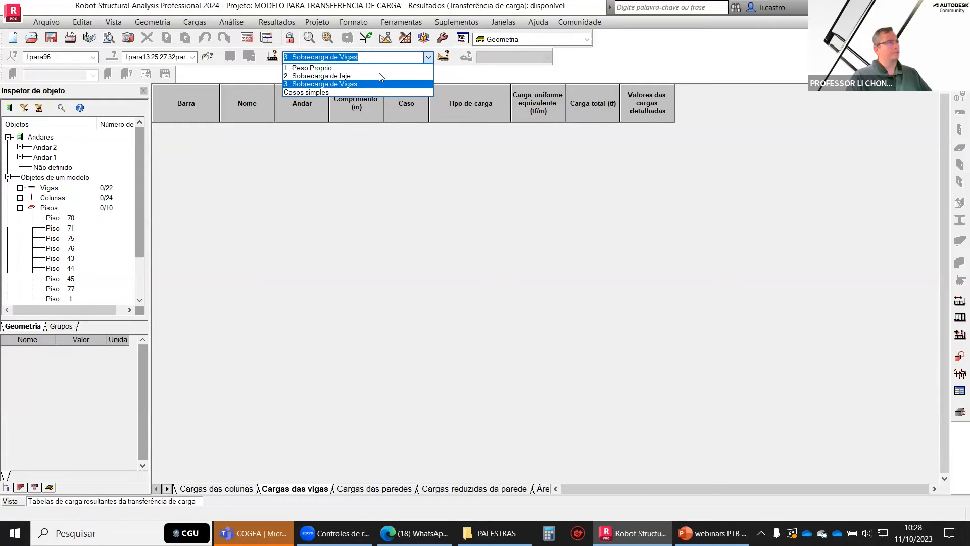
click(380, 76)
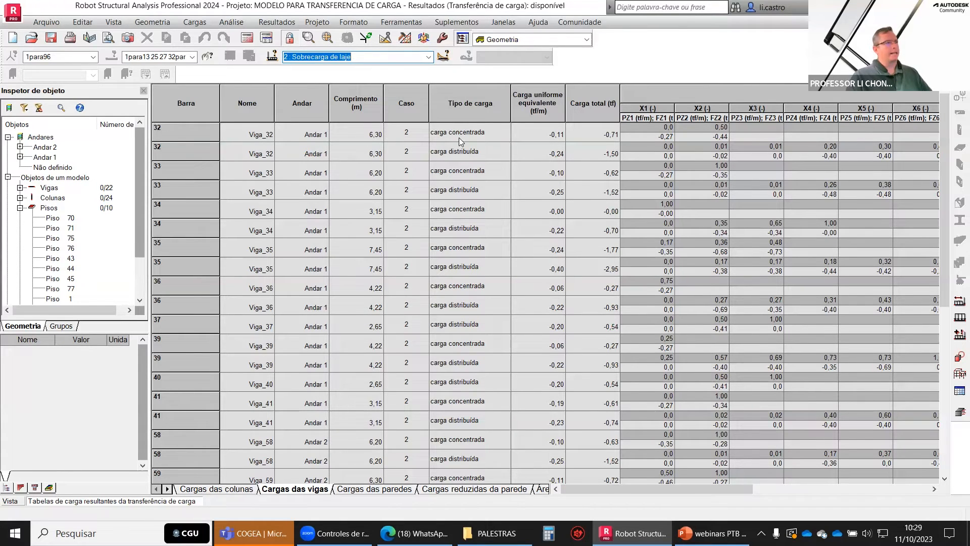
key(ctrl)
click(656, 130)
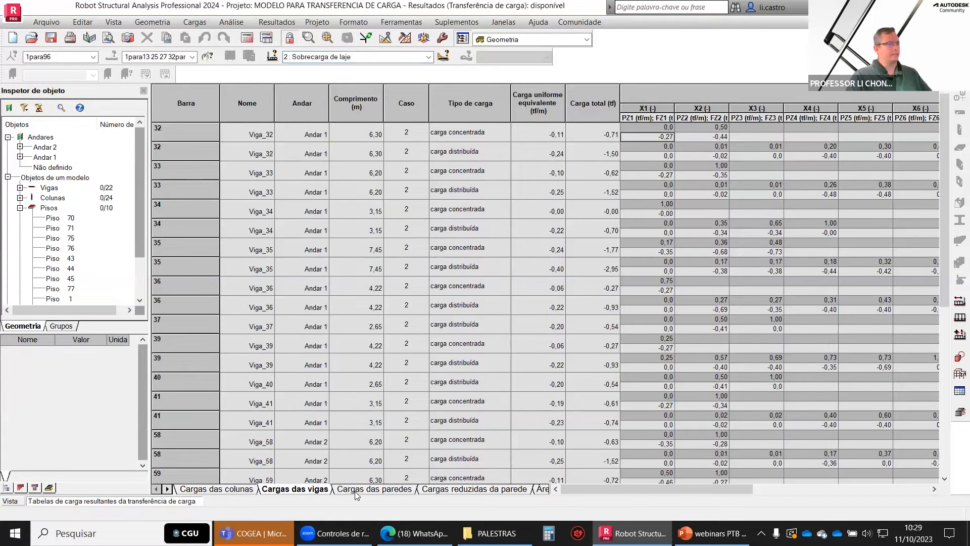
Check the wall loads and reduced wall loads, and examine the tributary areas of the bars
click(357, 489)
click(444, 491)
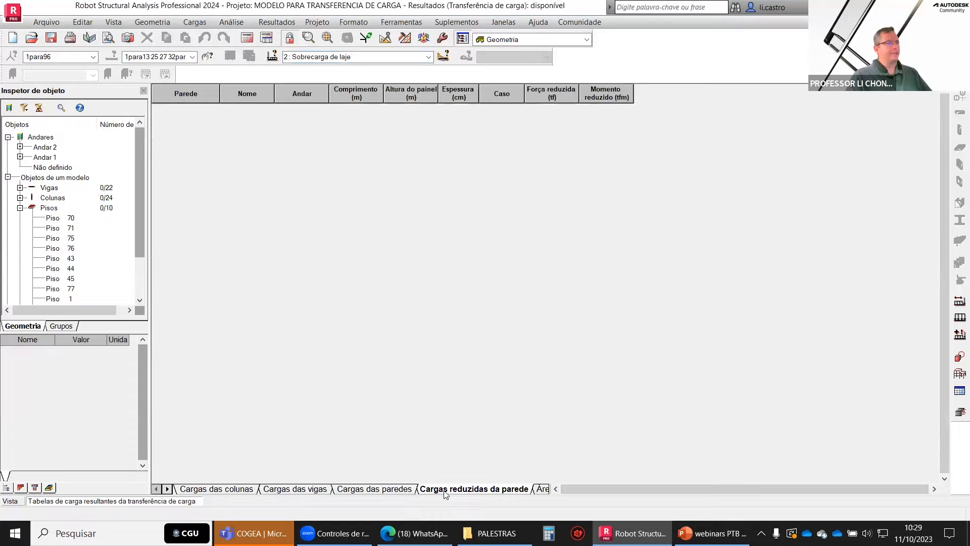
click(539, 489)
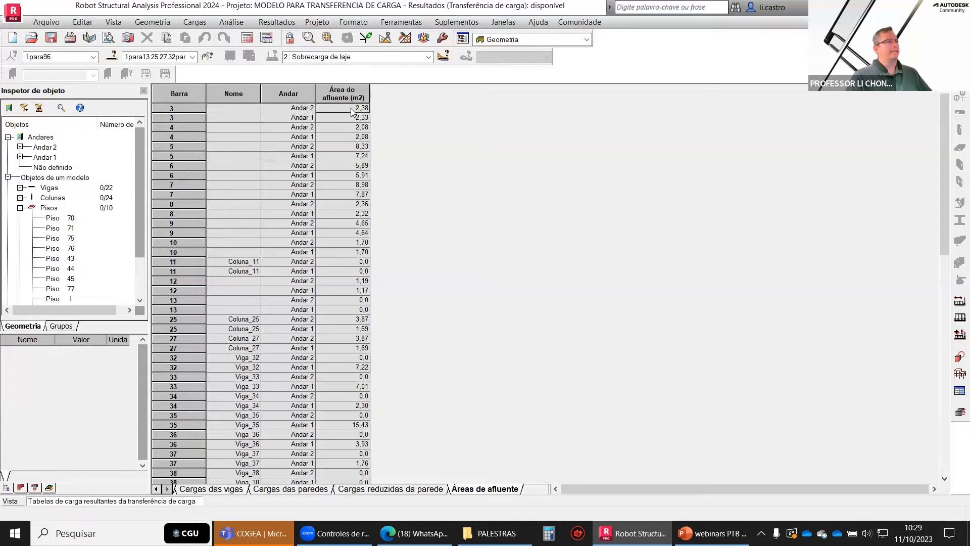
click(355, 126)
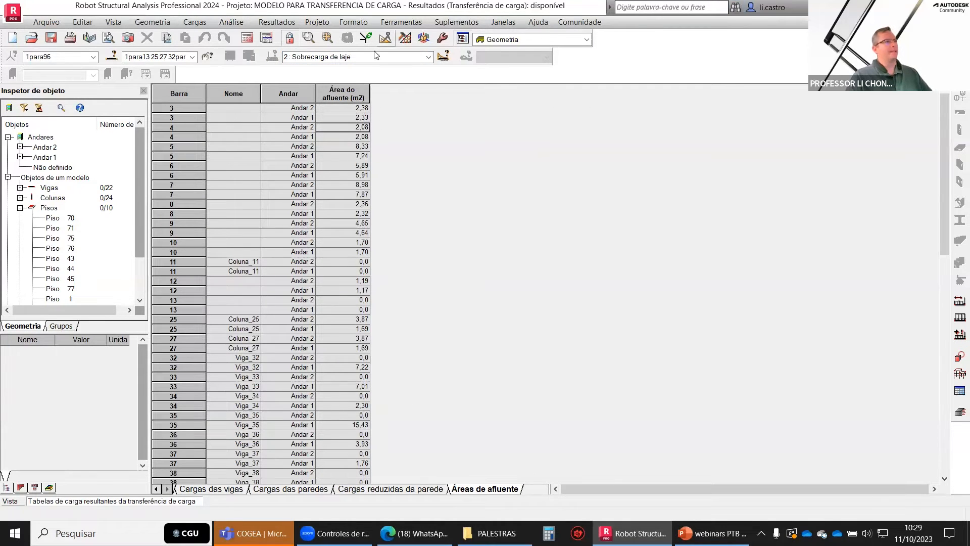
Return to the 3D model, open the load transfer diagram settings and hide the load distribution regions
click(14, 500)
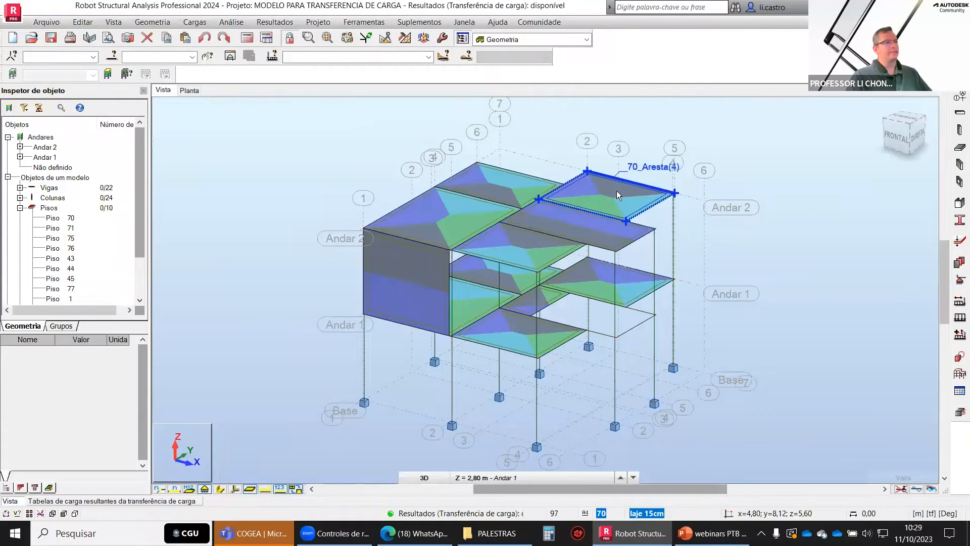
scroll(616, 190, up, 3)
scroll(614, 178, up, 1)
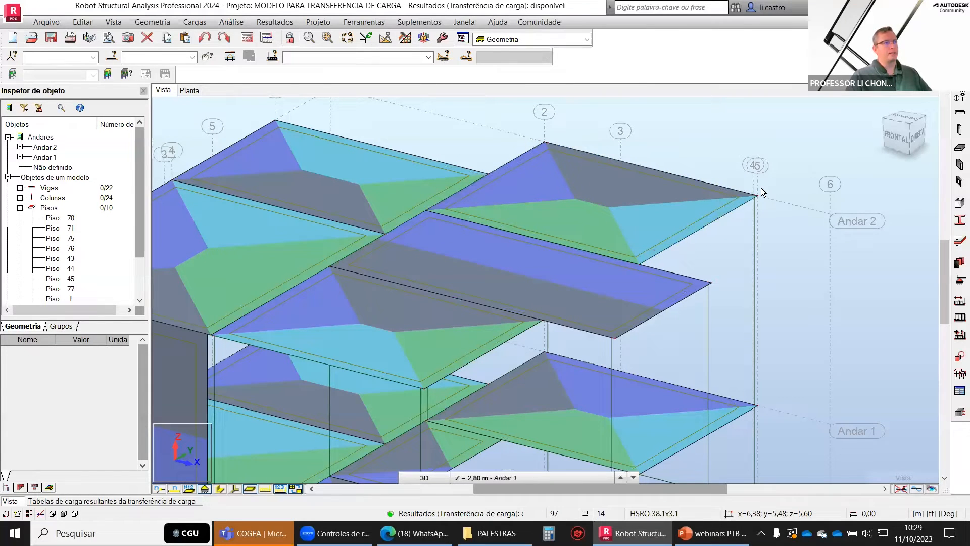
scroll(679, 183, down, 1)
scroll(676, 189, down, 1)
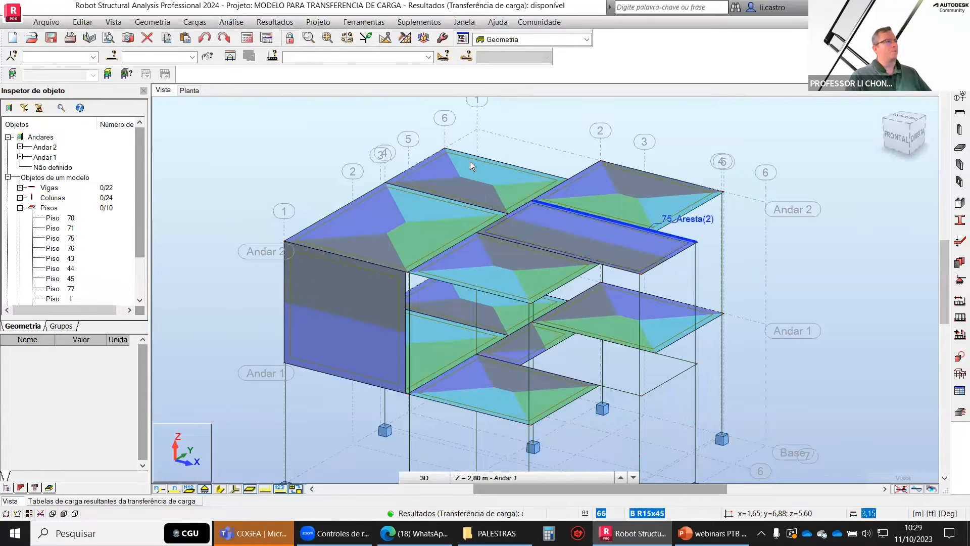
click(276, 24)
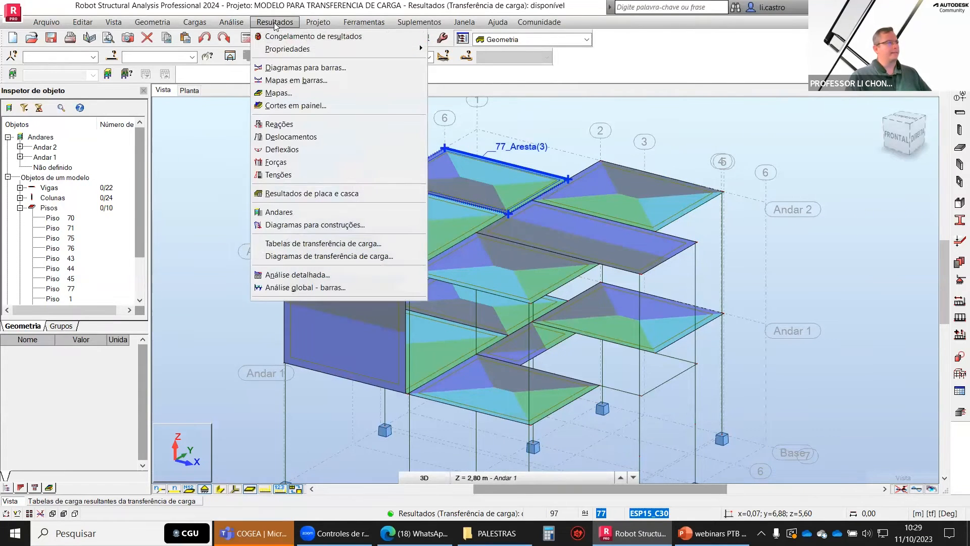
click(321, 260)
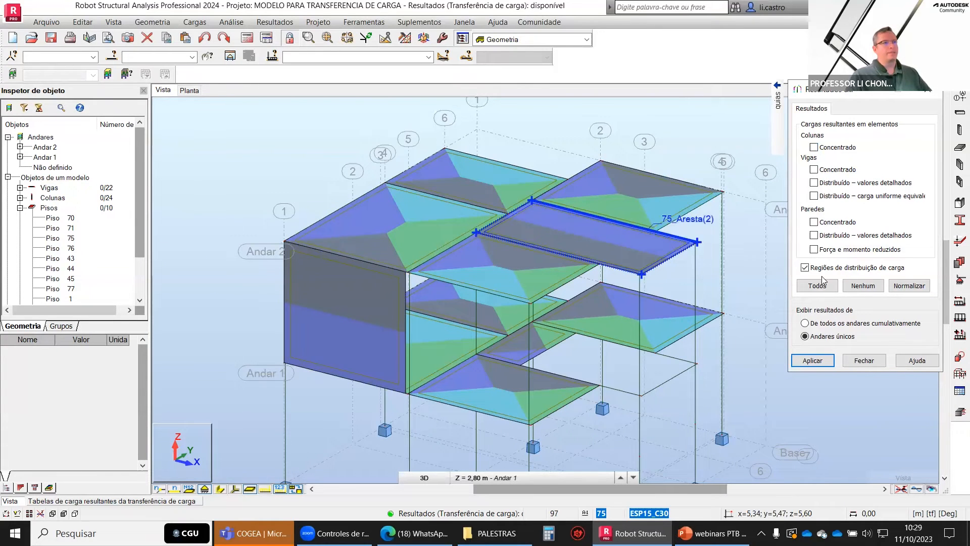
click(805, 268)
click(815, 361)
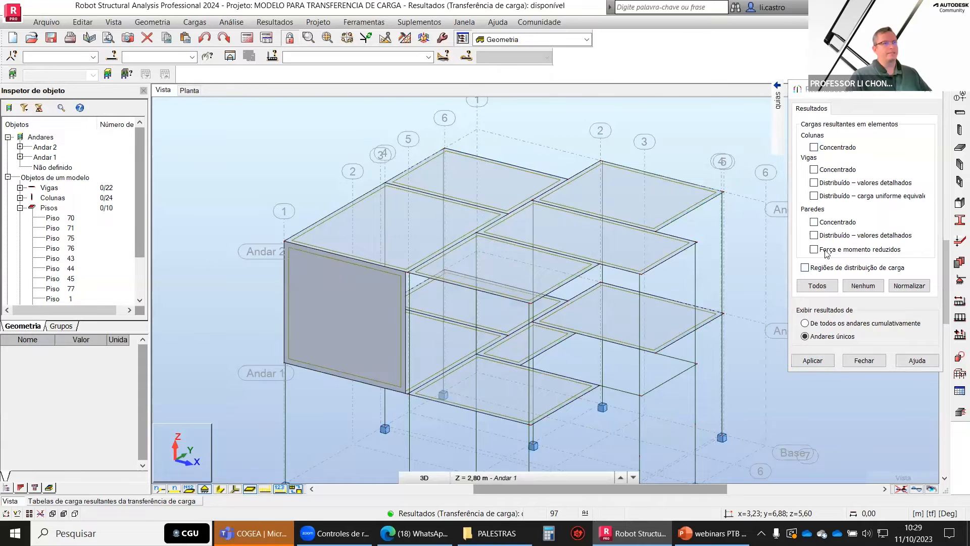
Display the load distribution regions with the beams' concentrated and detailed distributed loads for case 2: Sobrecarga de laje
click(853, 269)
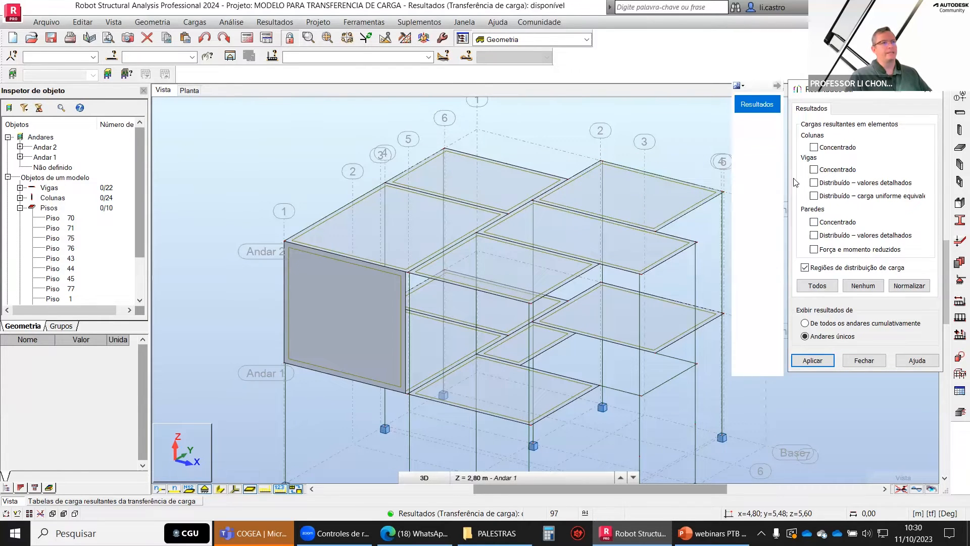
click(815, 171)
click(814, 360)
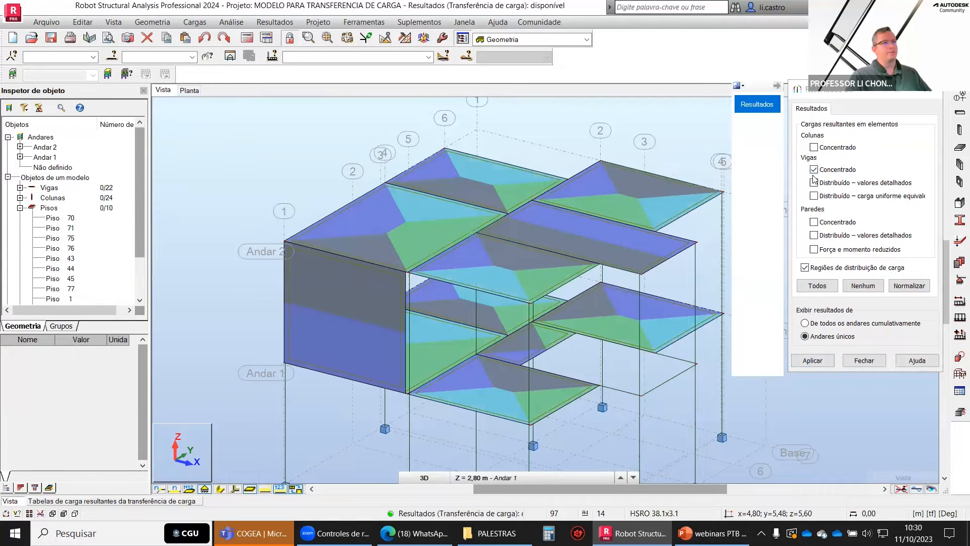
click(814, 183)
click(810, 361)
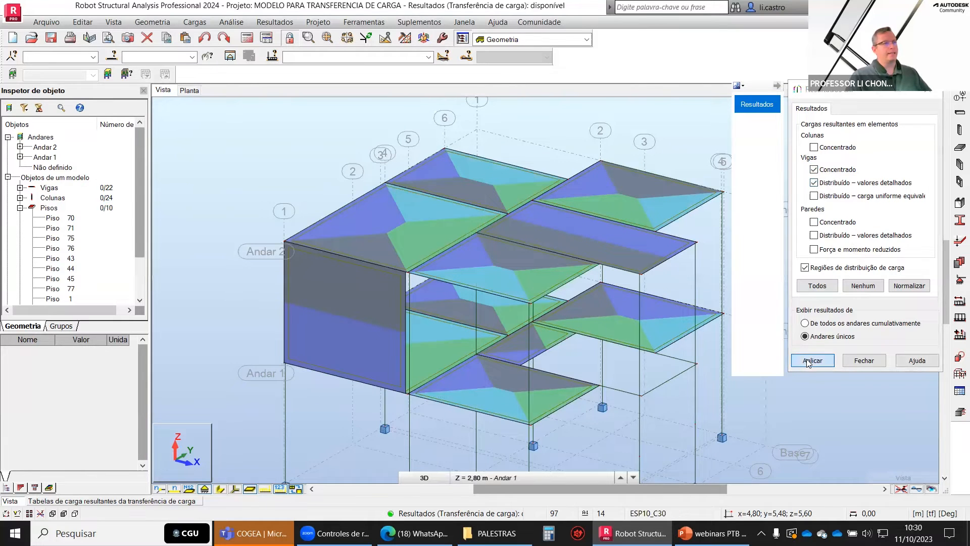
click(430, 57)
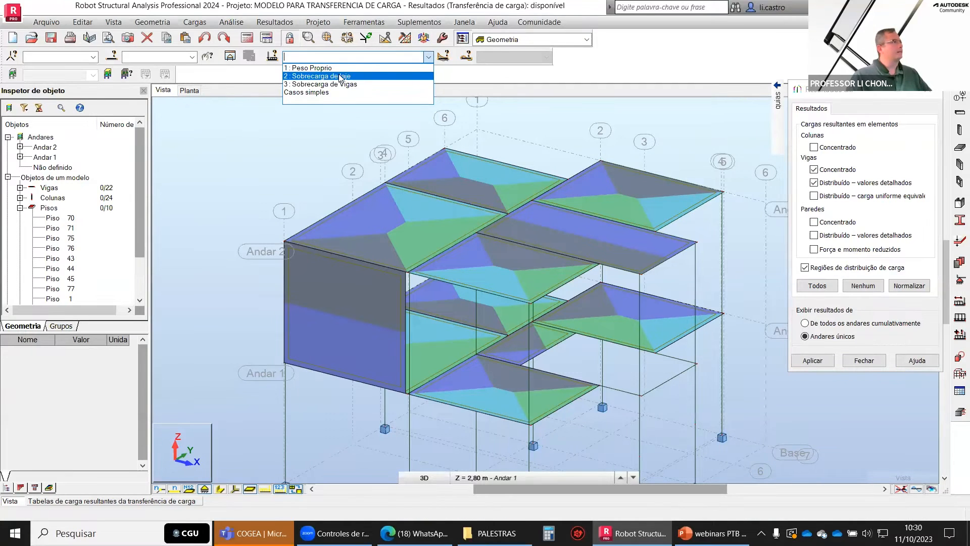
click(341, 76)
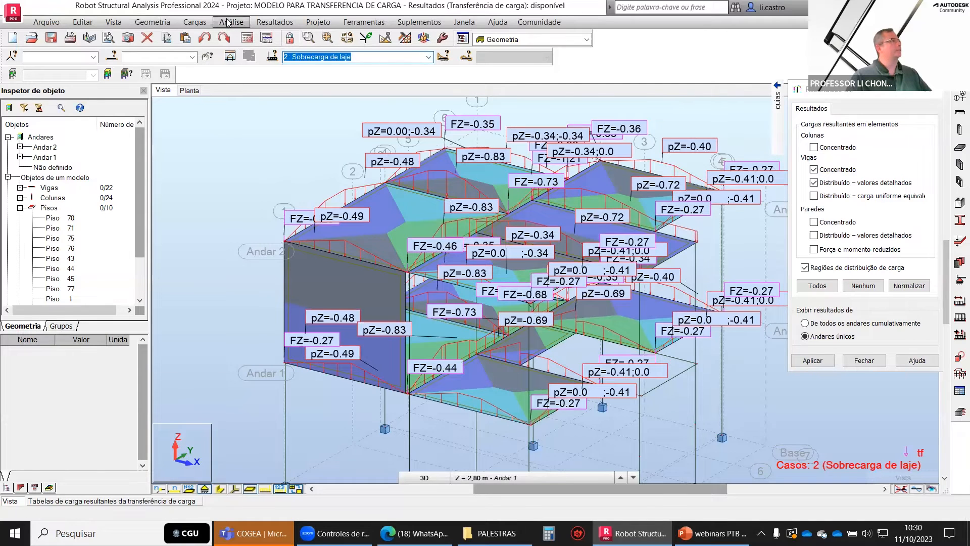
Set up manual load combinations to ABNT NBR 8681:2003 and review the case groups and the permanent and variable relations
click(188, 22)
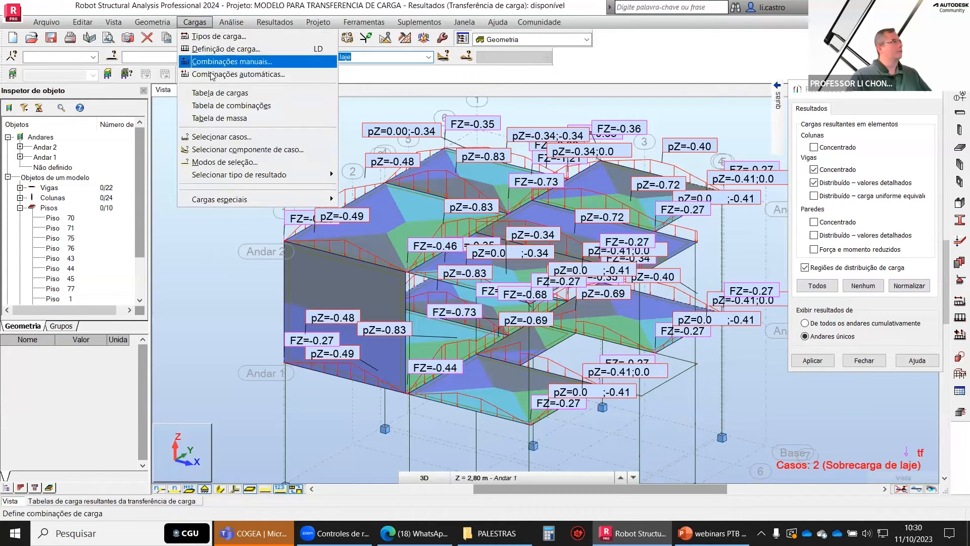
click(212, 75)
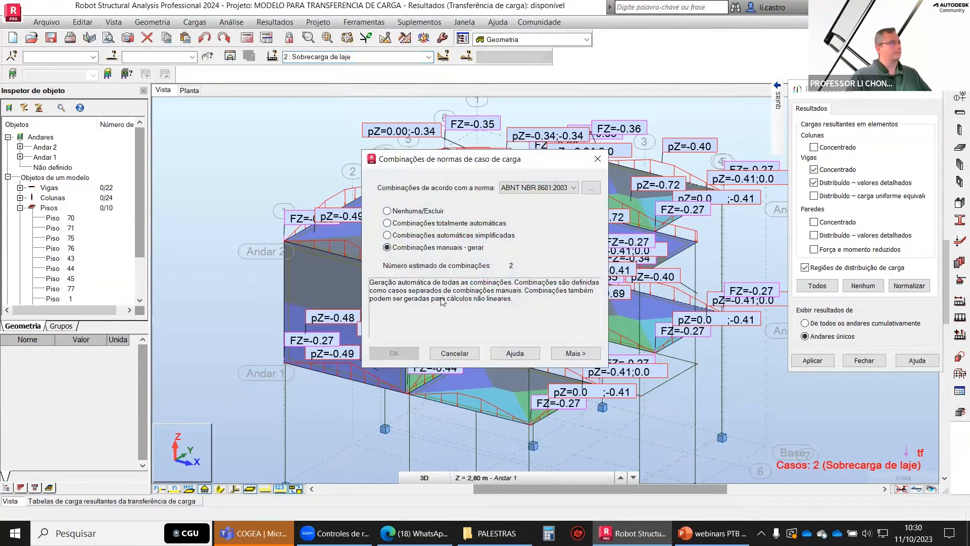
click(581, 355)
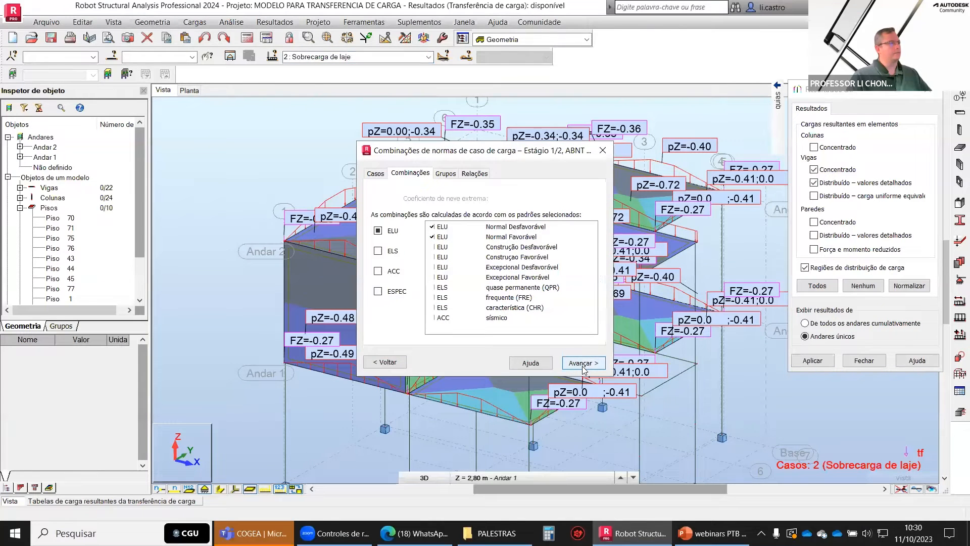
click(439, 174)
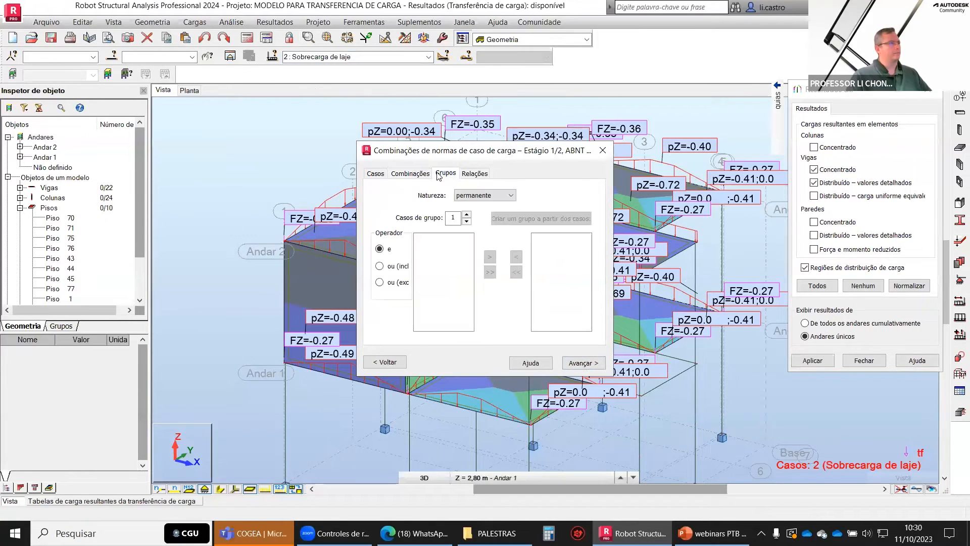
click(475, 173)
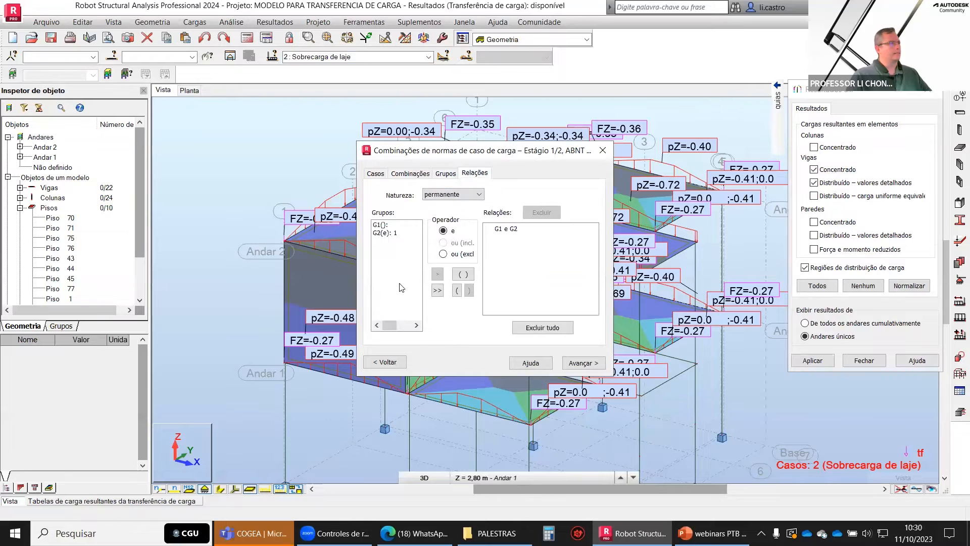
click(451, 195)
click(439, 242)
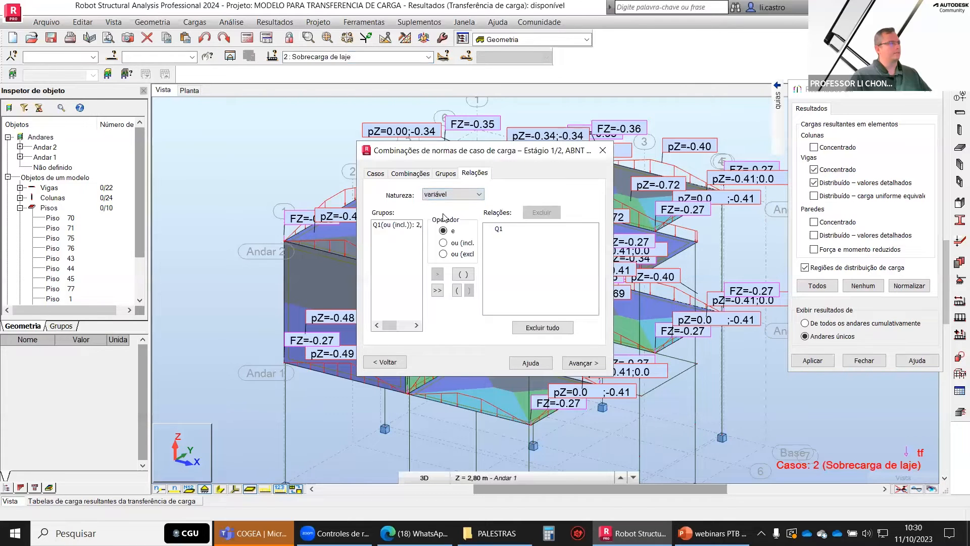
Select all the listed ELU combinations, generate them and recalculate the model
click(584, 363)
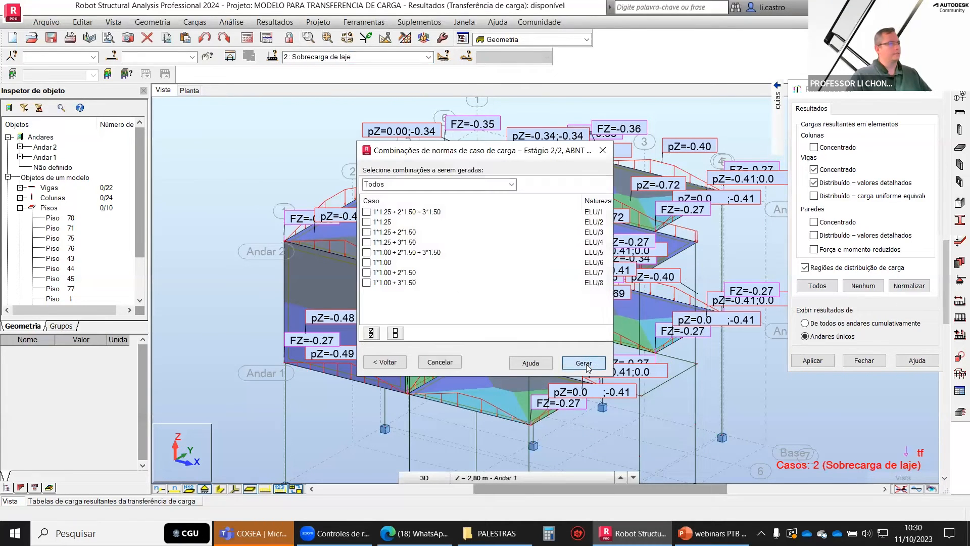
click(371, 333)
click(576, 365)
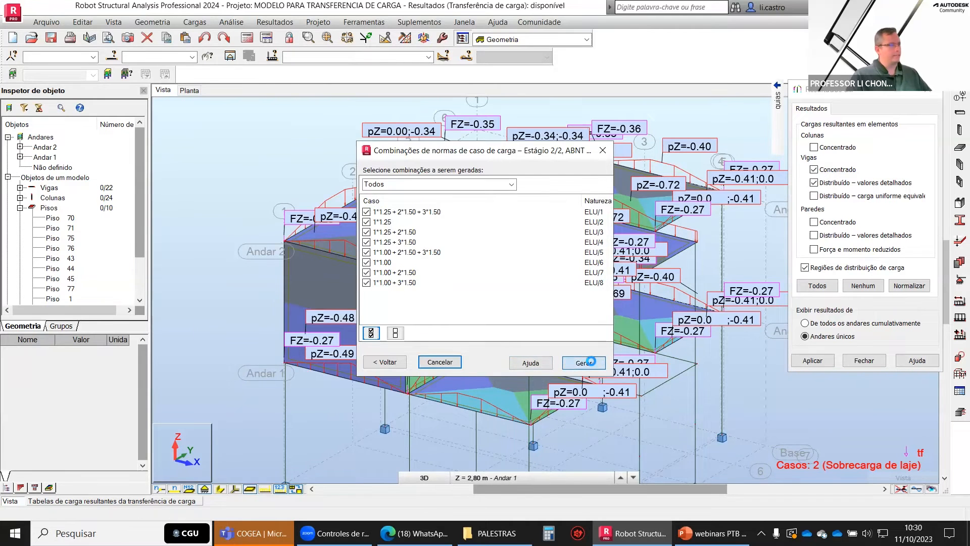
click(248, 40)
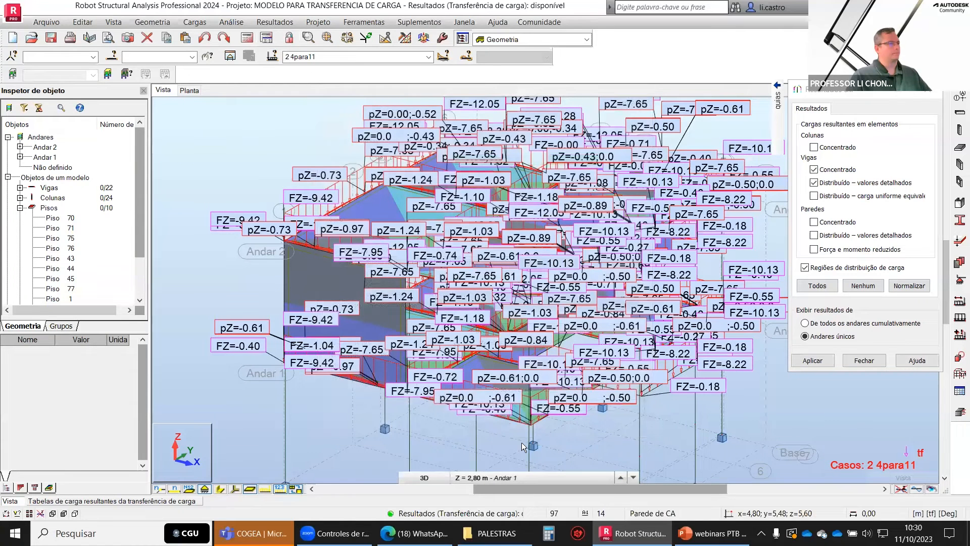
Hide the beams' concentrated and detailed distributed loads and check the list of load cases and generated combinations
click(815, 169)
click(815, 169)
click(817, 360)
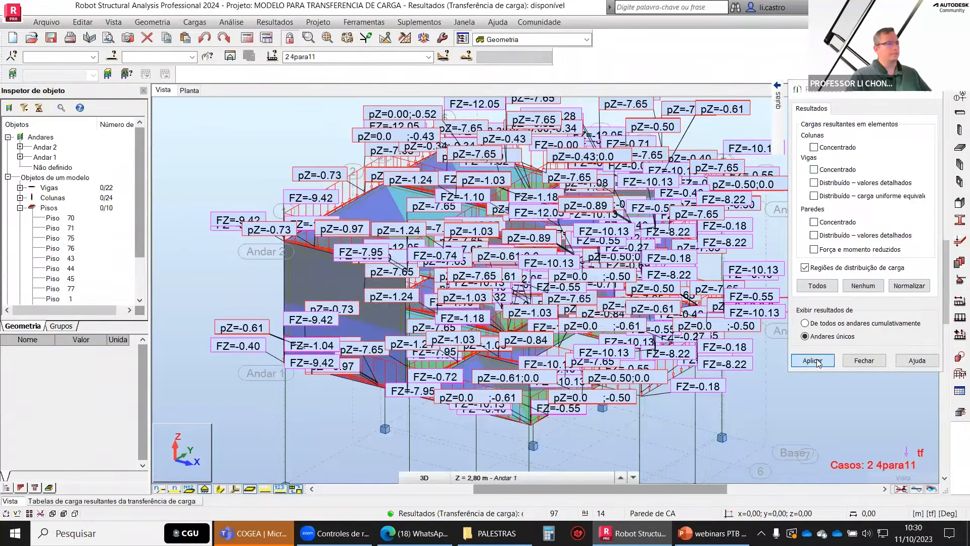
click(429, 56)
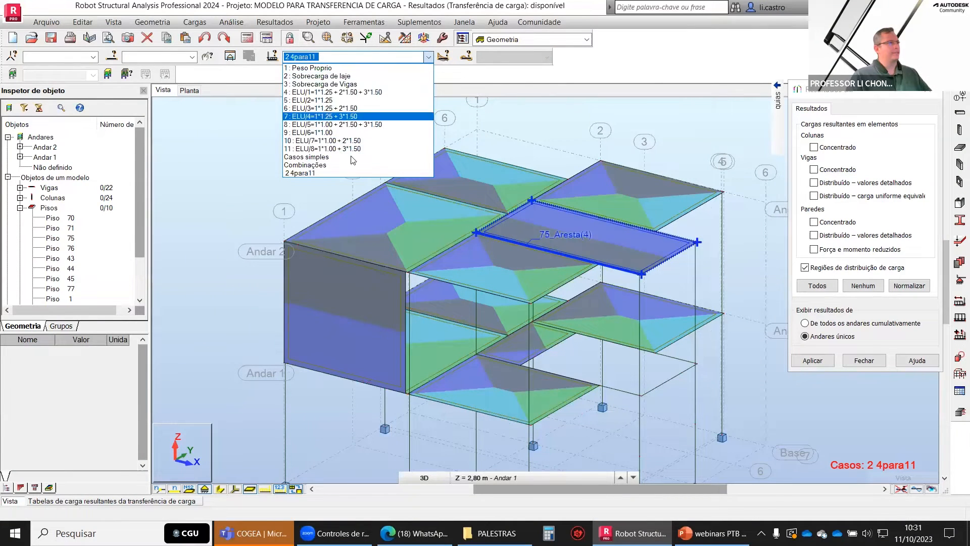
click(675, 44)
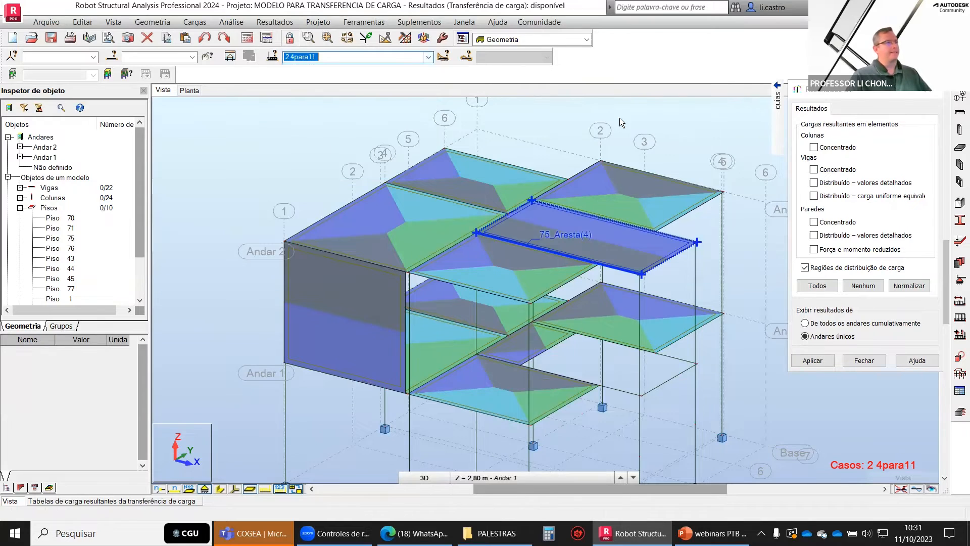
Display the beams' concentrated loads for the selected cases and examine them at the outer slab corner on Andar 1
scroll(449, 164, down, 3)
scroll(623, 223, up, 1)
scroll(601, 226, up, 4)
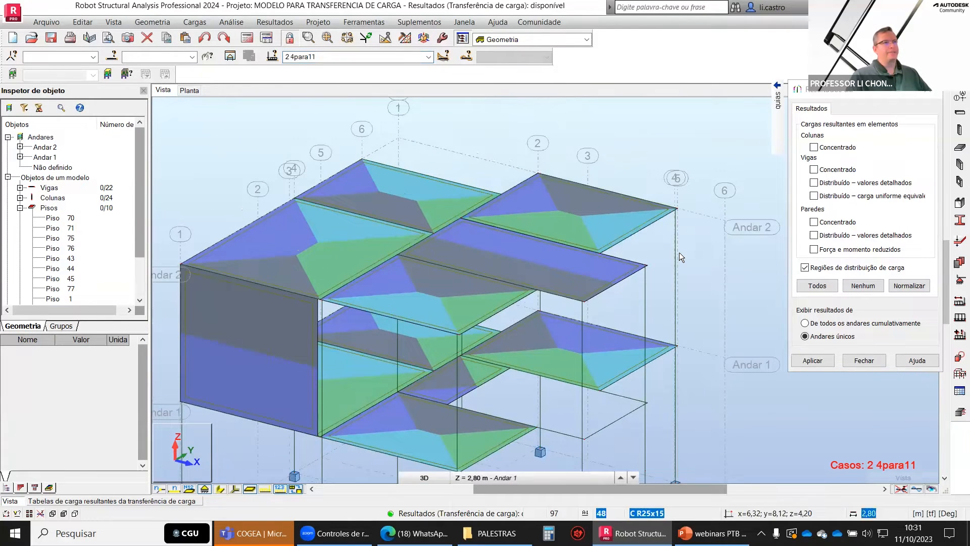
click(820, 170)
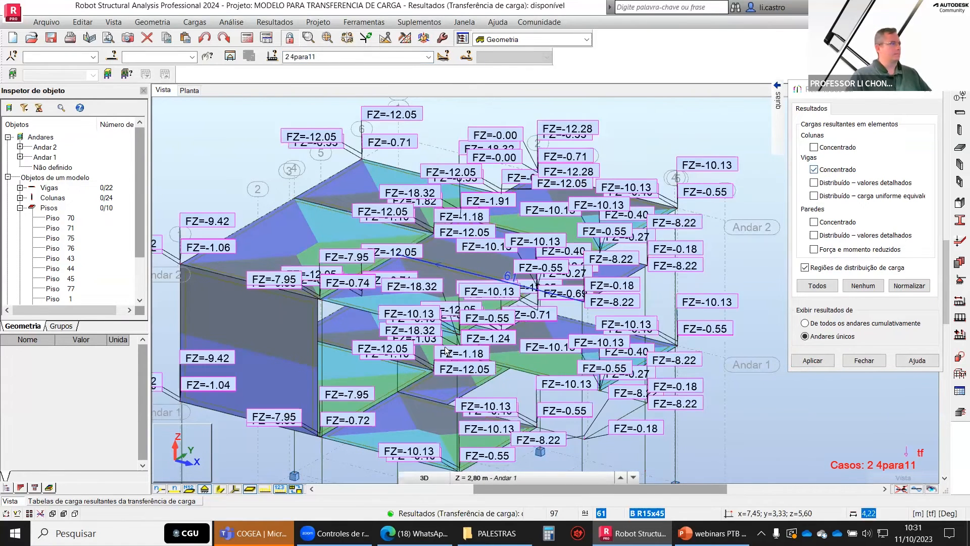
scroll(574, 300, down, 1)
scroll(354, 226, down, 2)
scroll(510, 255, up, 2)
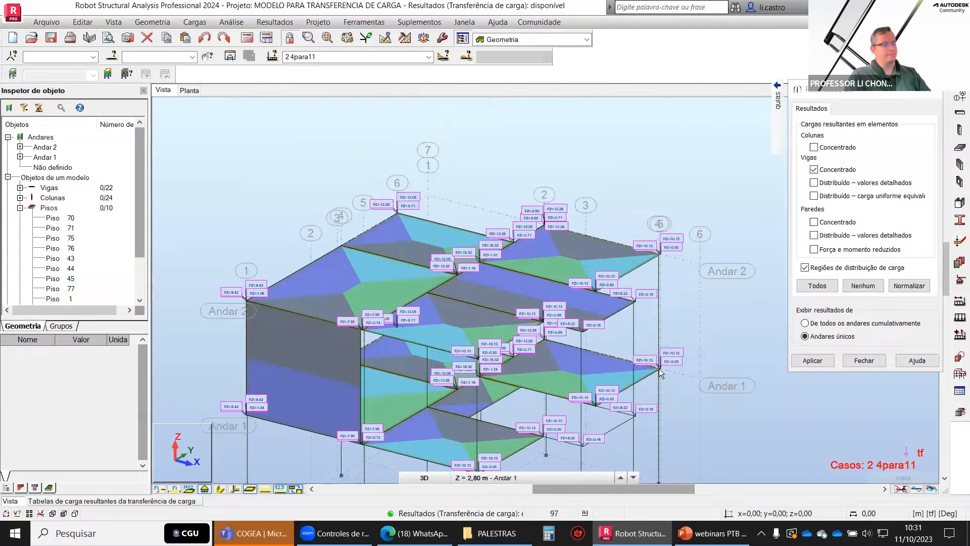
scroll(659, 368, up, 5)
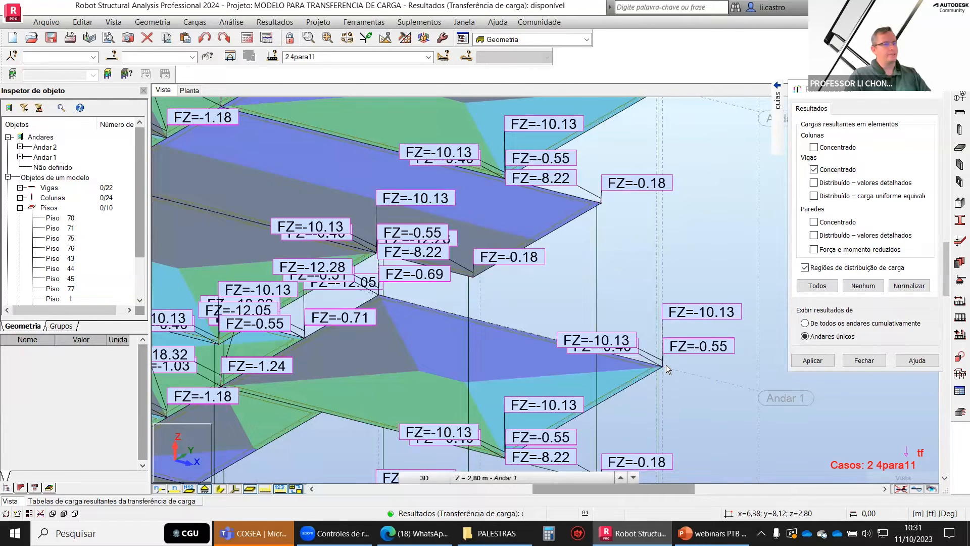
scroll(672, 365, up, 6)
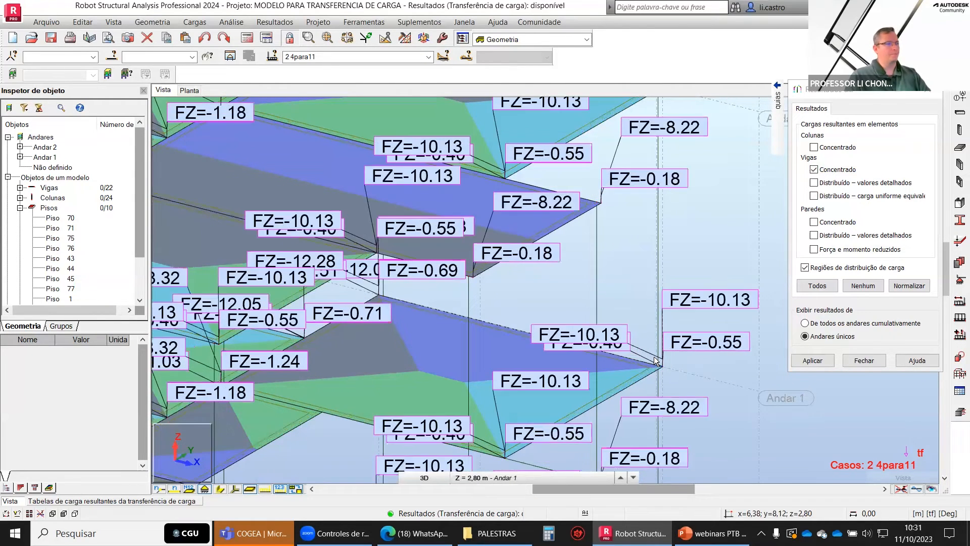
scroll(643, 360, up, 3)
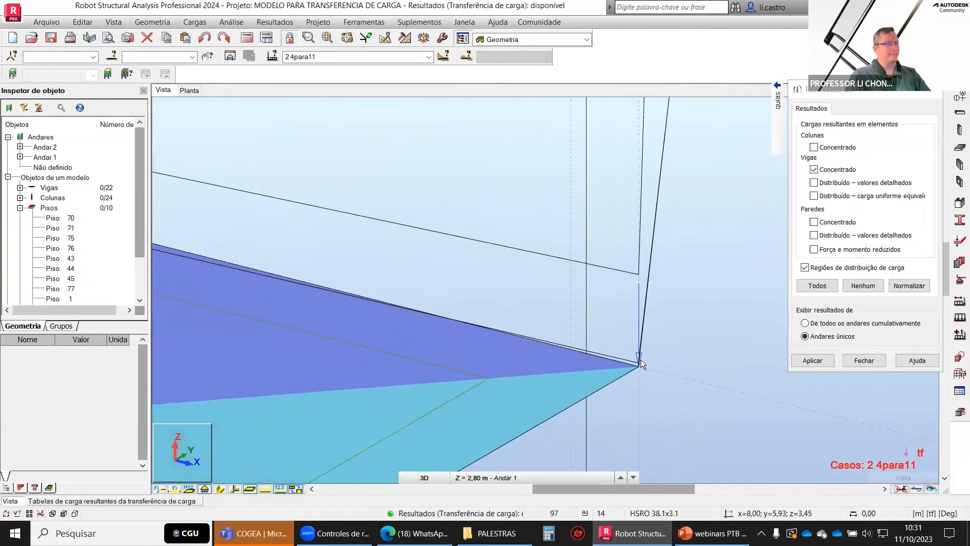
scroll(639, 359, down, 2)
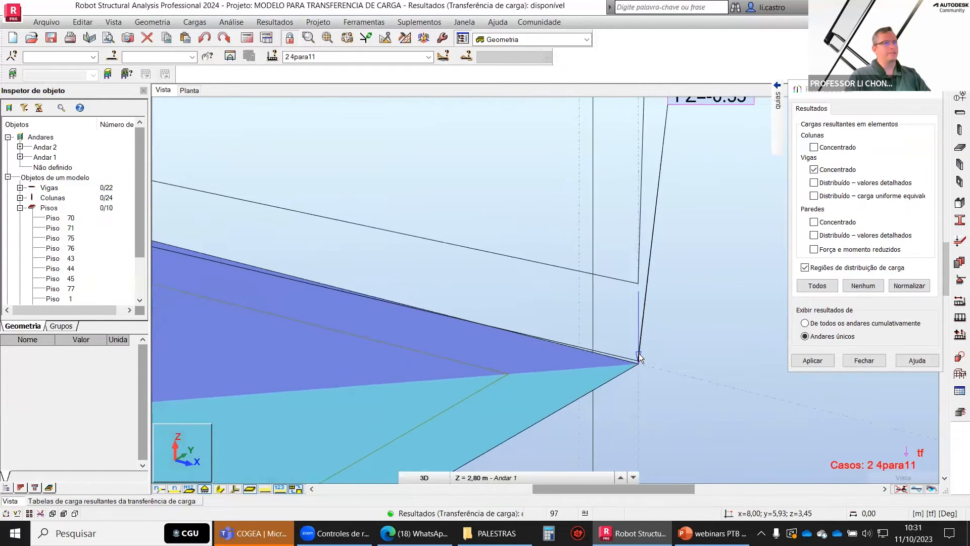
Show the beams' detailed distributed loads instead of the concentrated ones and examine them along the Andar 1 slab edges
click(814, 170)
click(815, 183)
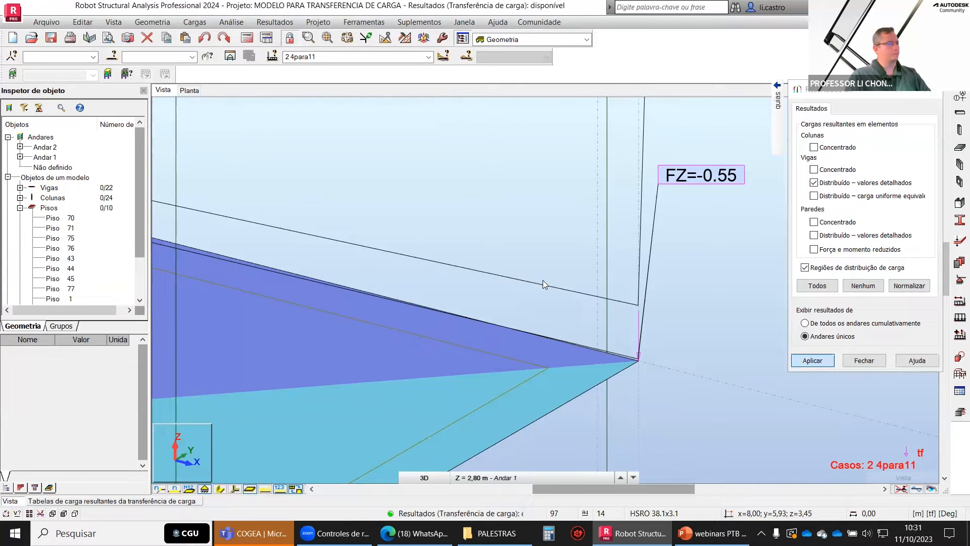
click(815, 361)
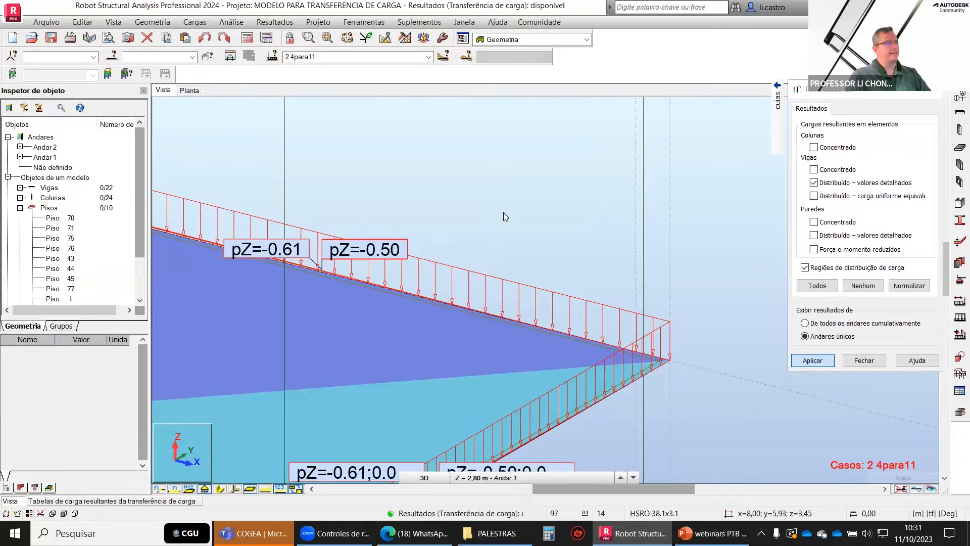
scroll(480, 211, down, 3)
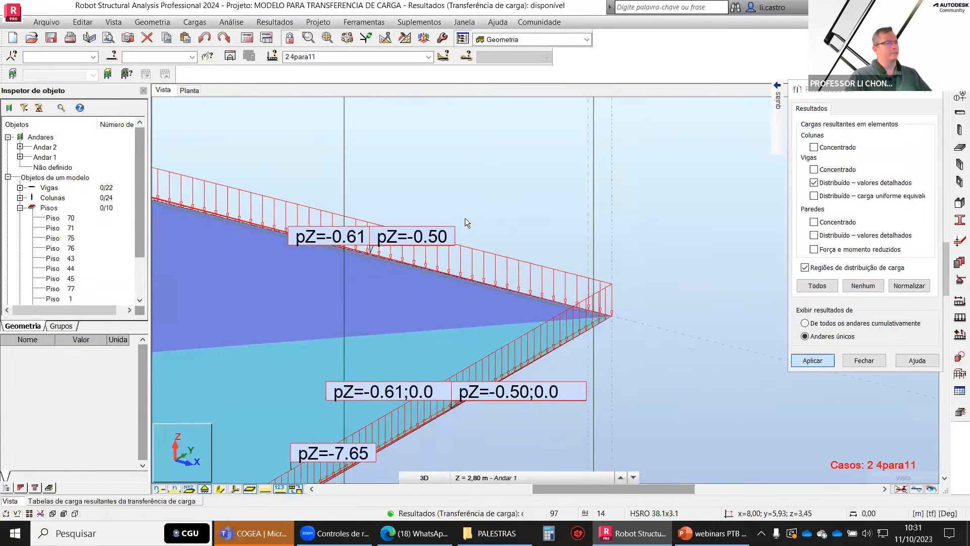
scroll(356, 298, down, 4)
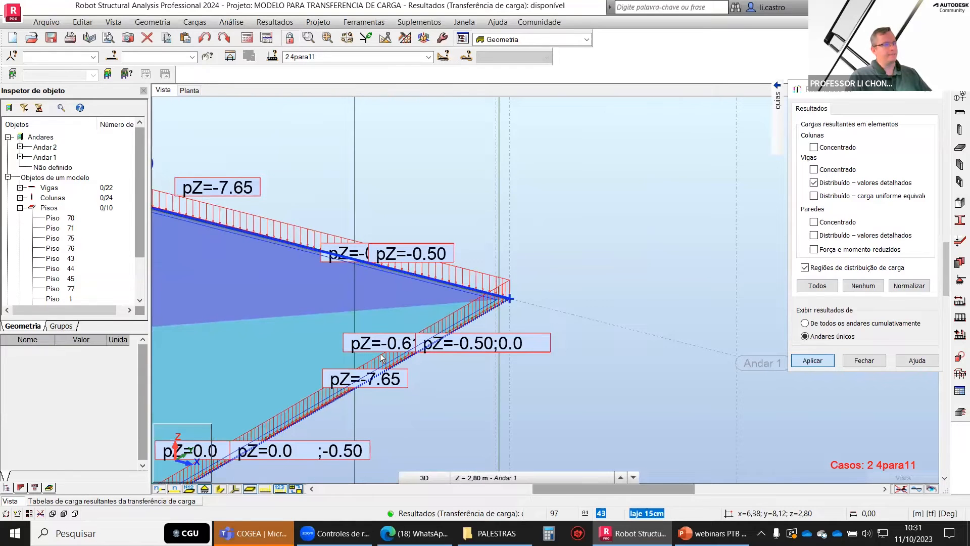
Replace the detailed distributed beam loads with the equivalent uniform loads and examine them on both floors
click(814, 183)
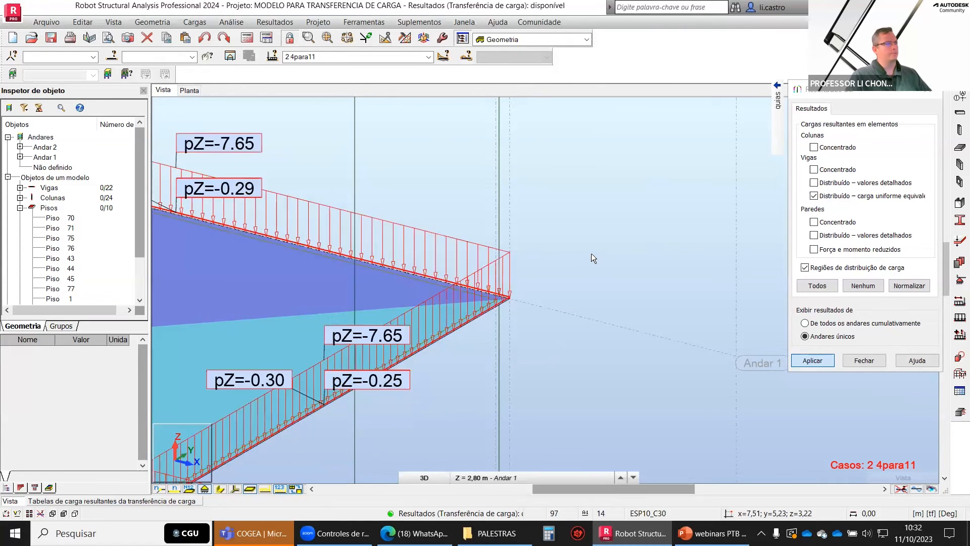
scroll(593, 255, down, 2)
scroll(599, 256, down, 5)
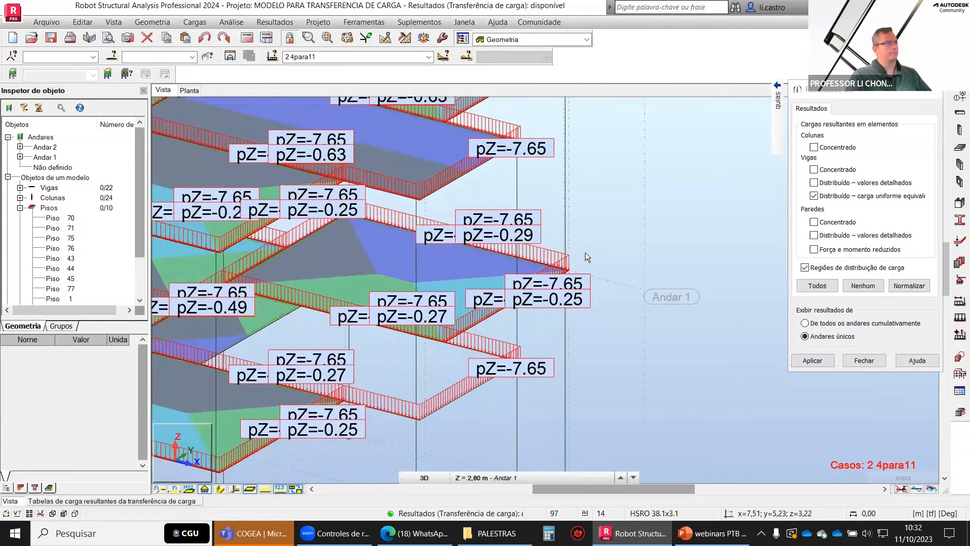
scroll(594, 284, down, 1)
middle_drag(507, 112, 518, 183)
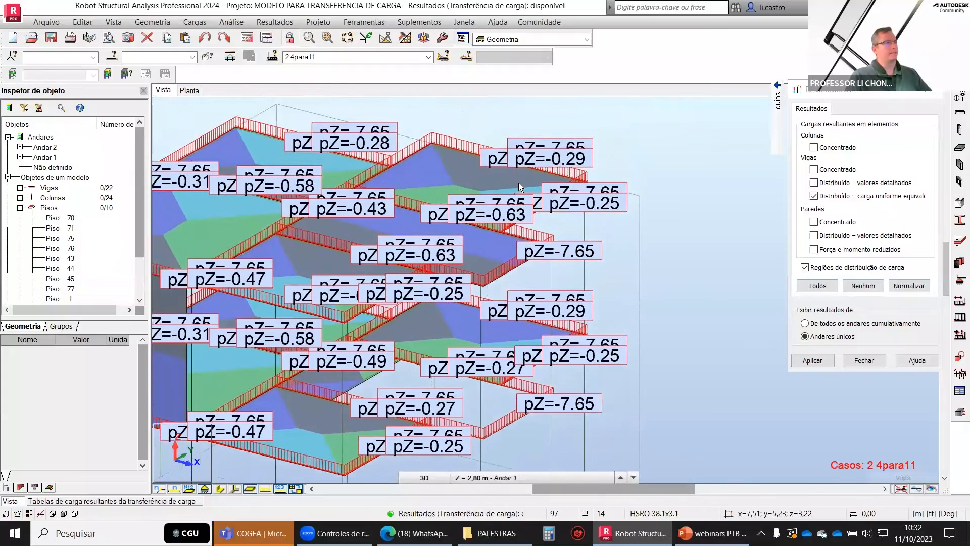
scroll(519, 183, up, 1)
scroll(510, 182, up, 3)
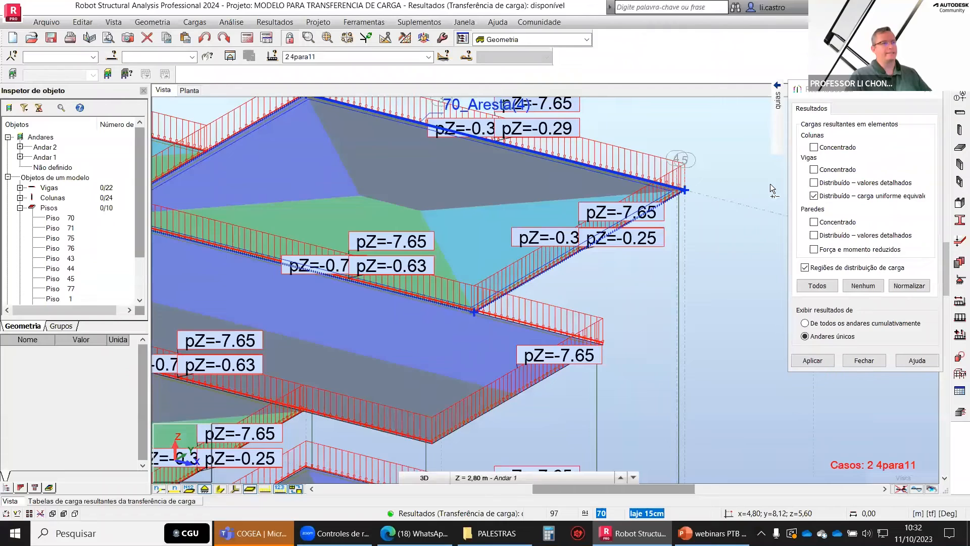
Hide the beams' equivalent uniform loads and set the results to show all floors cumulatively
click(814, 197)
click(813, 361)
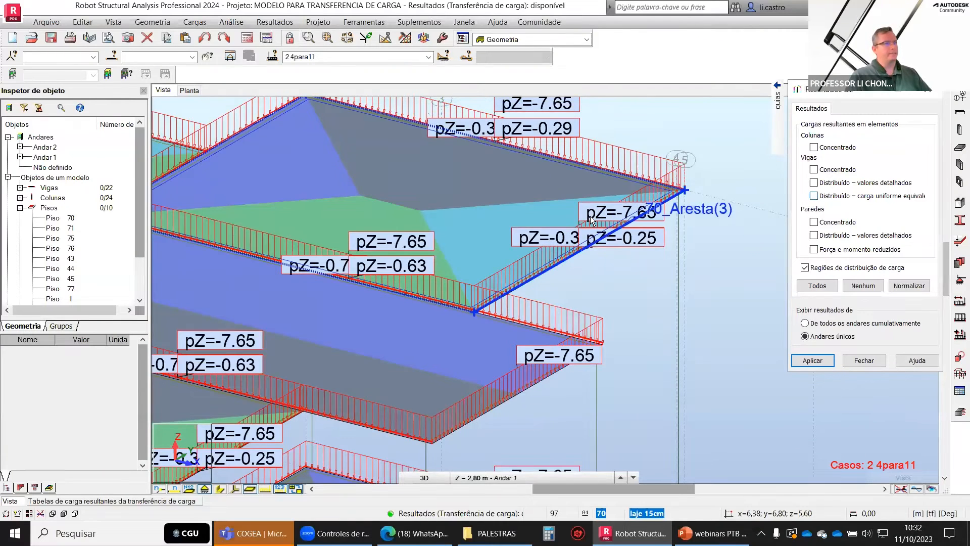
scroll(592, 218, down, 2)
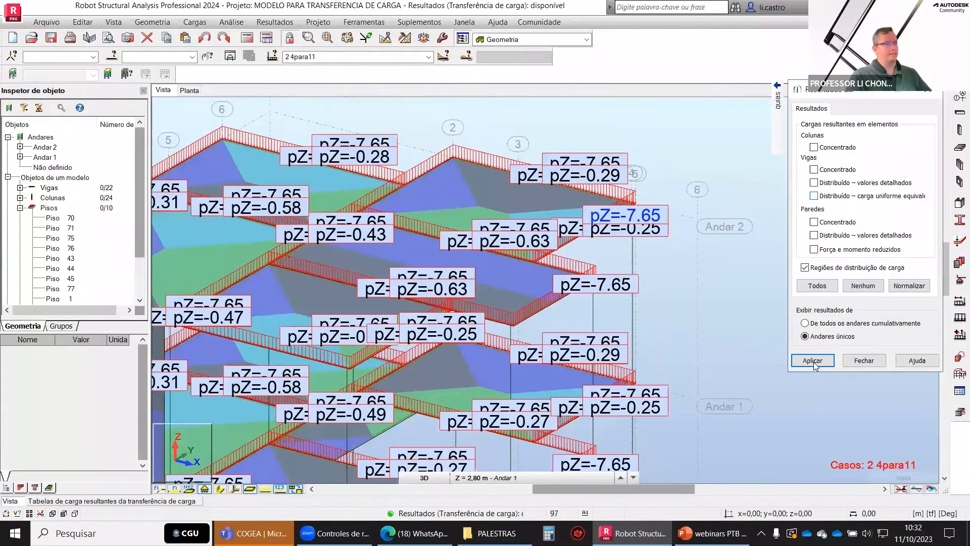
click(812, 361)
middle_drag(544, 300, 498, 287)
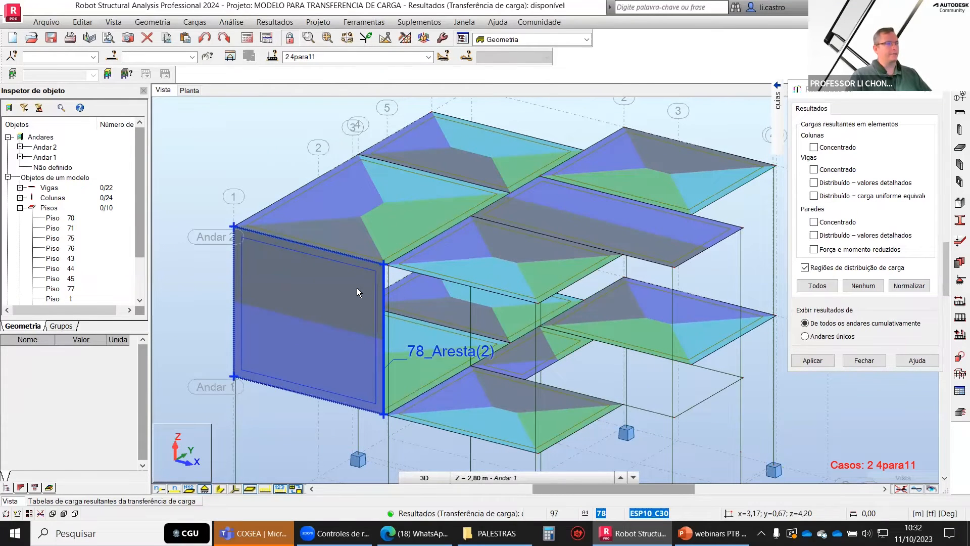
Enable the walls' concentrated loads, detailed distributed loads and reduced force and moment, and toggle the load symbols
click(814, 221)
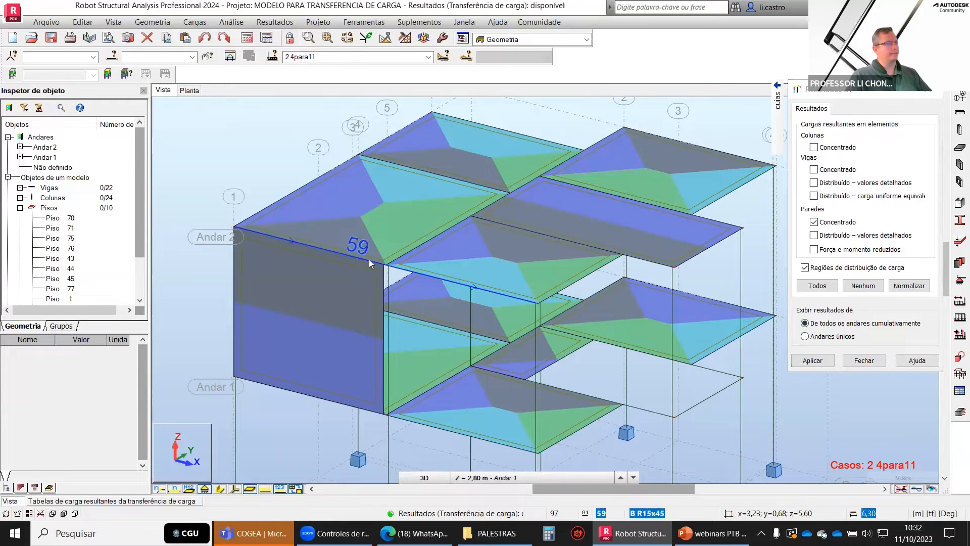
click(814, 235)
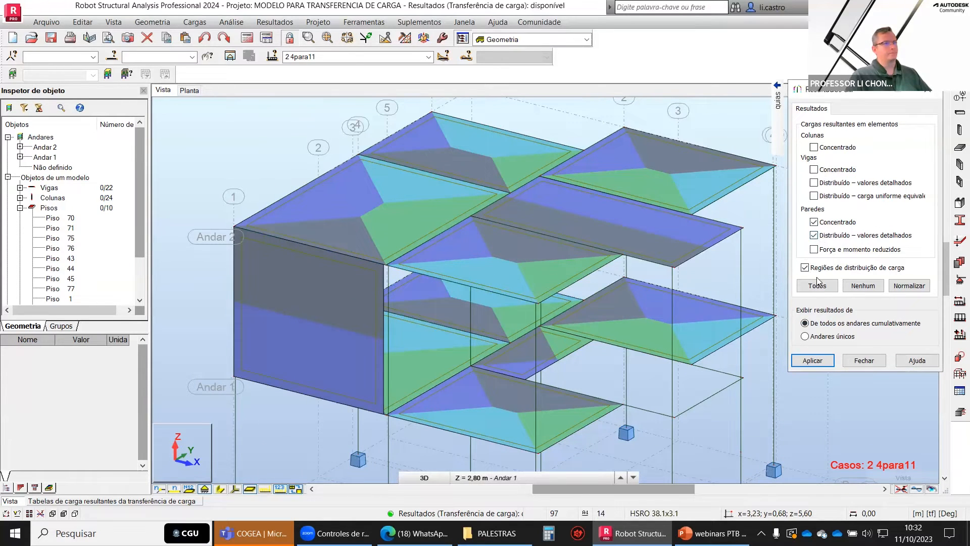
click(813, 360)
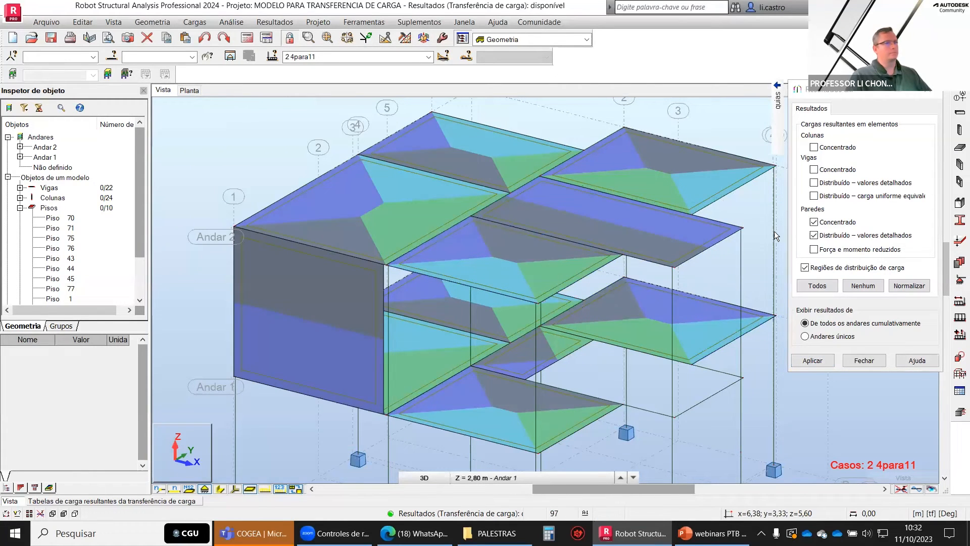
click(814, 249)
click(813, 361)
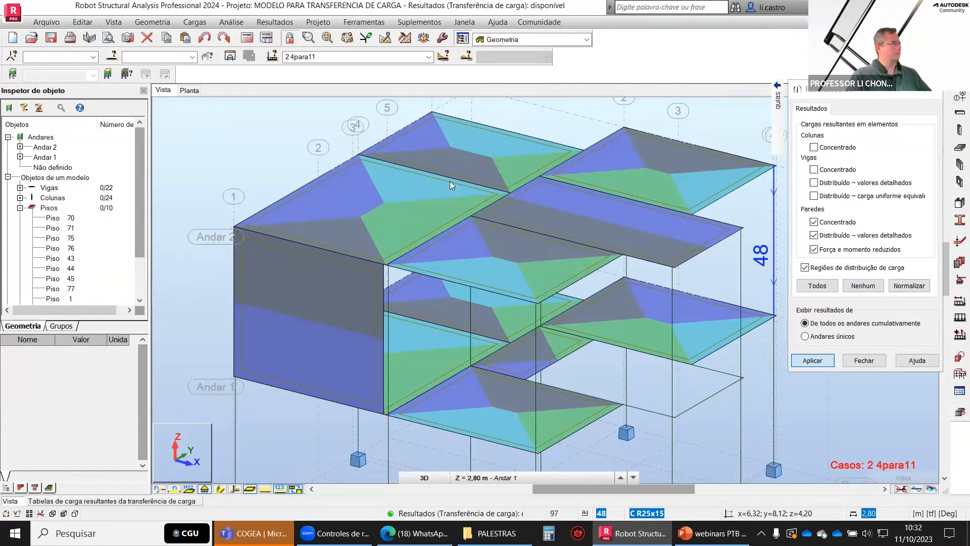
click(267, 491)
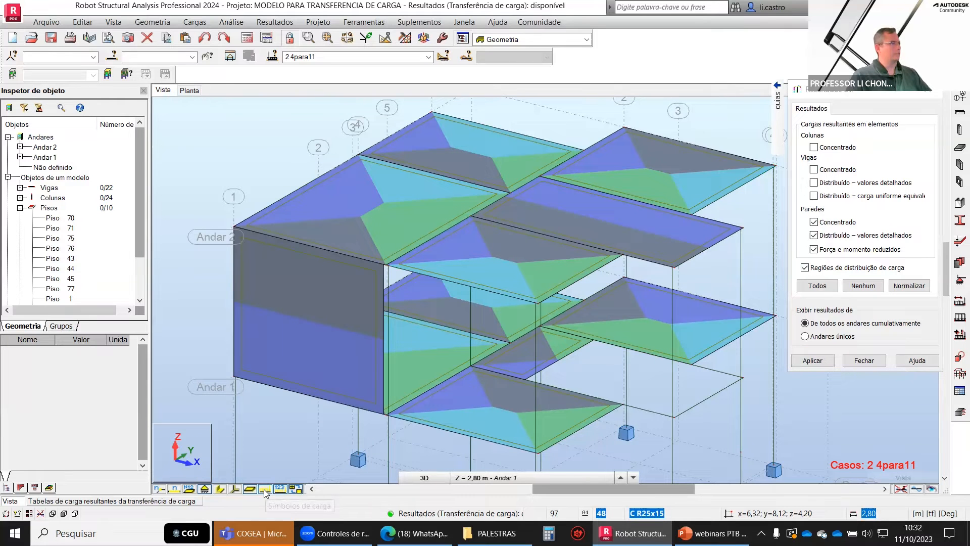
Turn on the load symbols and restrict the wall results to reduced force and moment, leaving out concentrated and detailed distributed loads
click(264, 490)
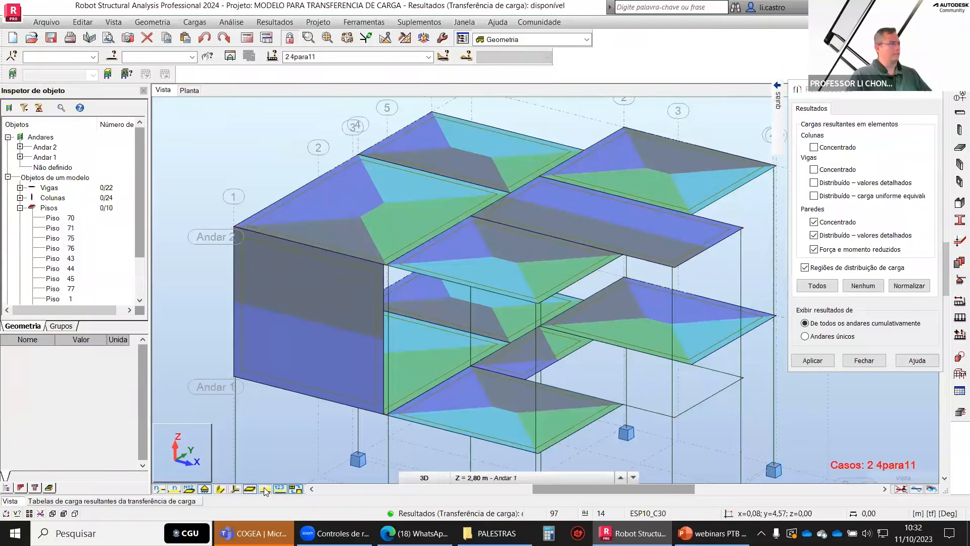
click(818, 223)
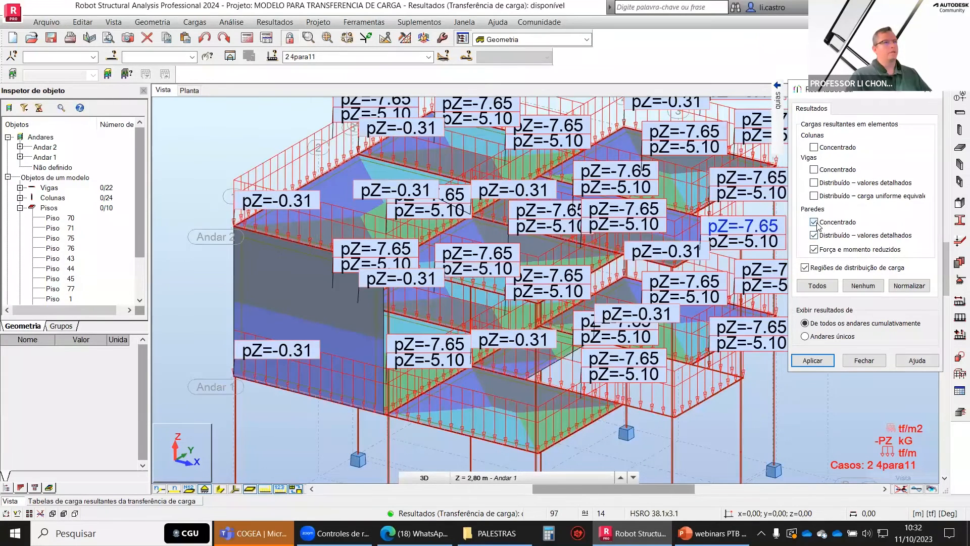
click(815, 236)
click(812, 362)
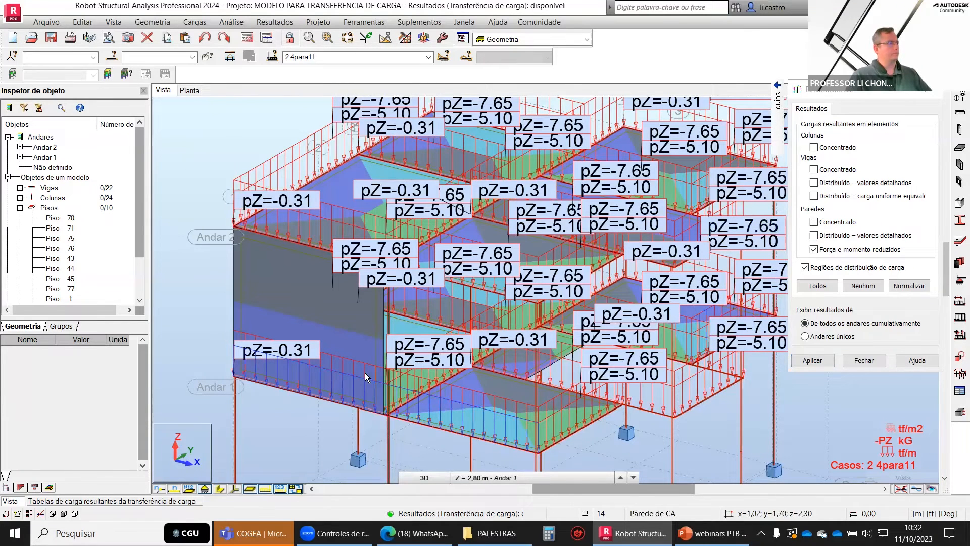
scroll(364, 366, down, 1)
click(815, 362)
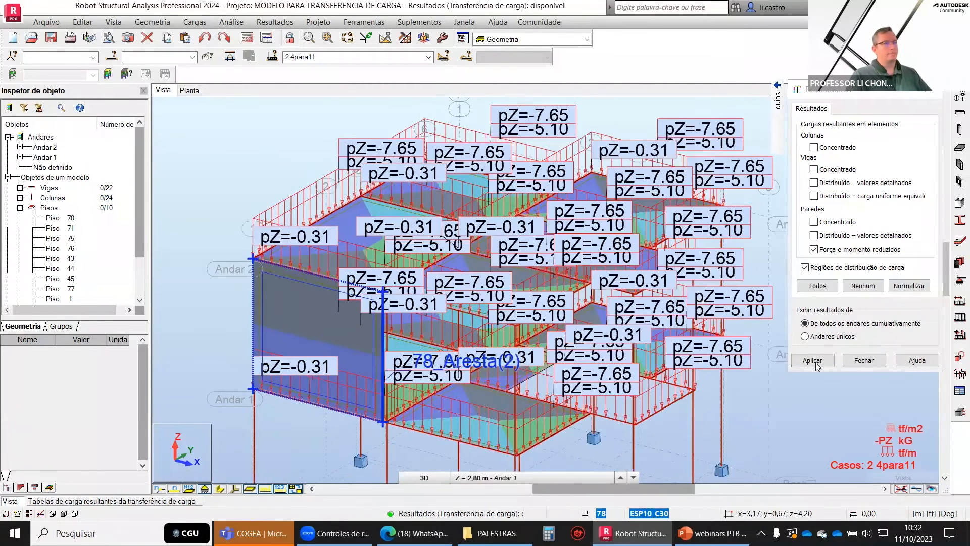
click(813, 363)
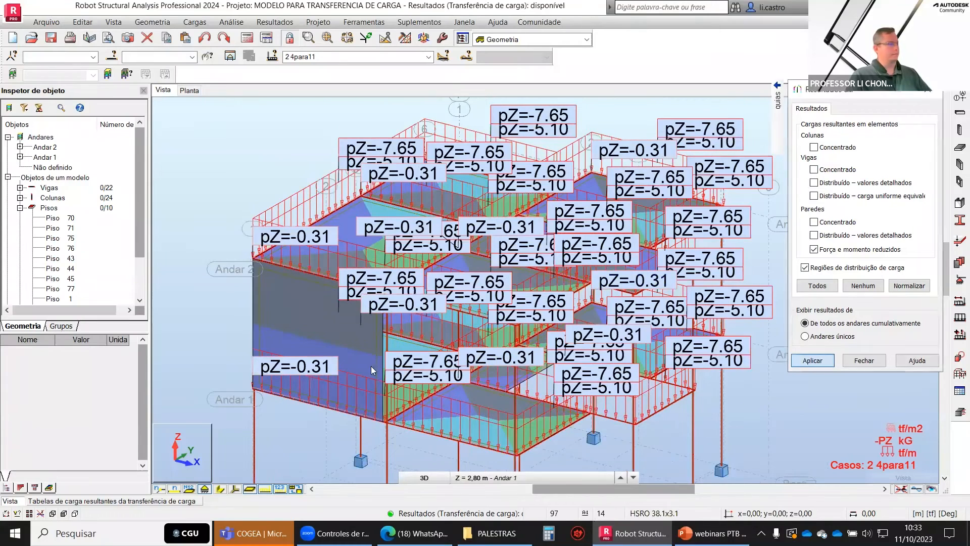
Hide the load value descriptions in the 3D view and open the list of load cases
click(282, 491)
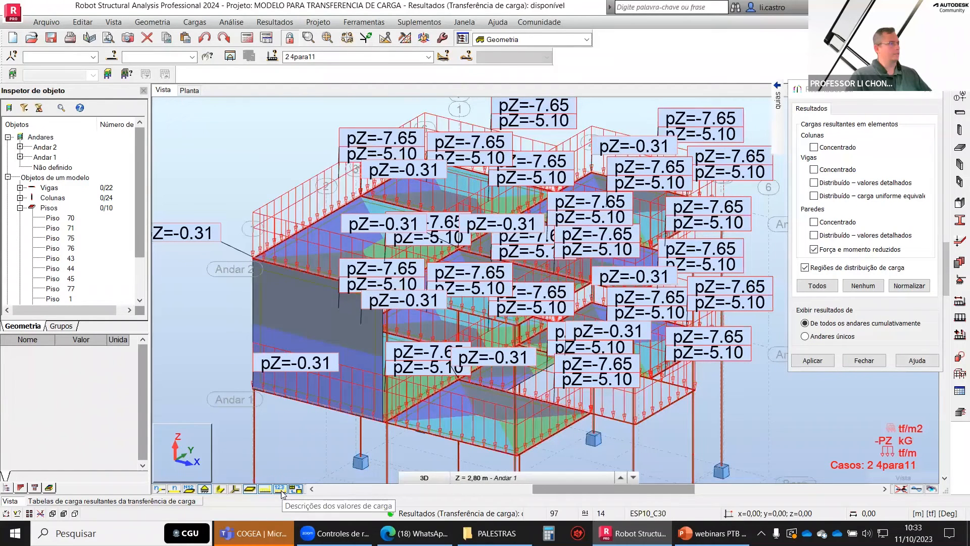
click(281, 489)
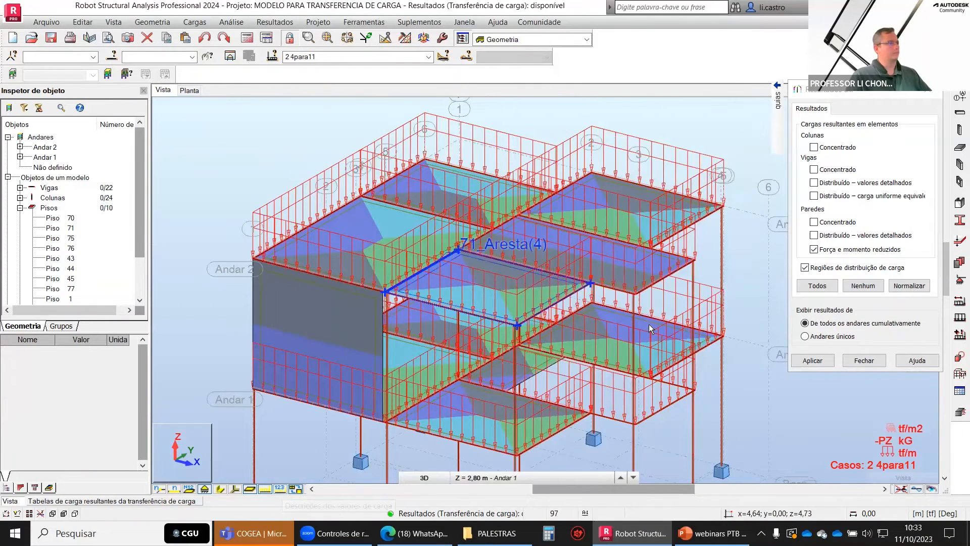
click(429, 58)
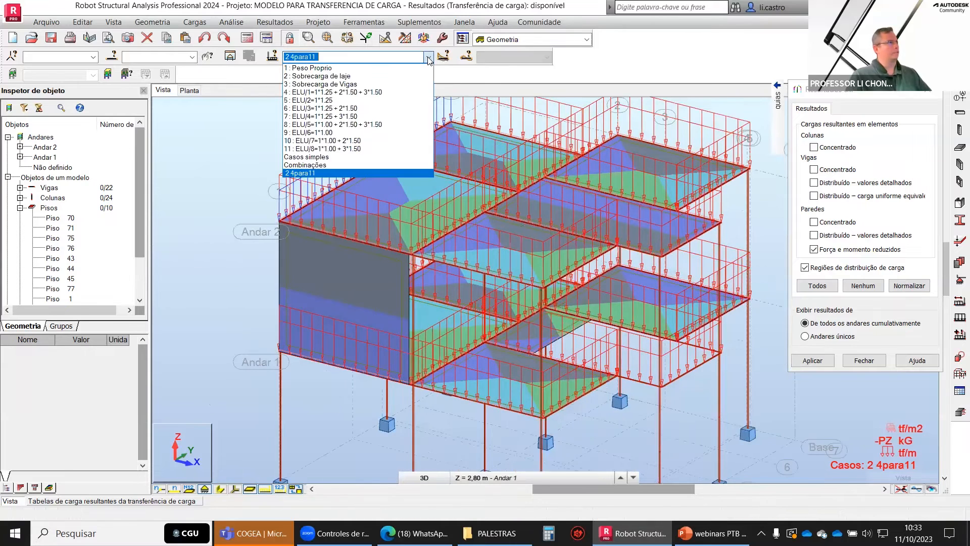
Display load case 1: Peso Proprio, replacing the walls' reduced force and moment results with detailed distributed values
click(340, 69)
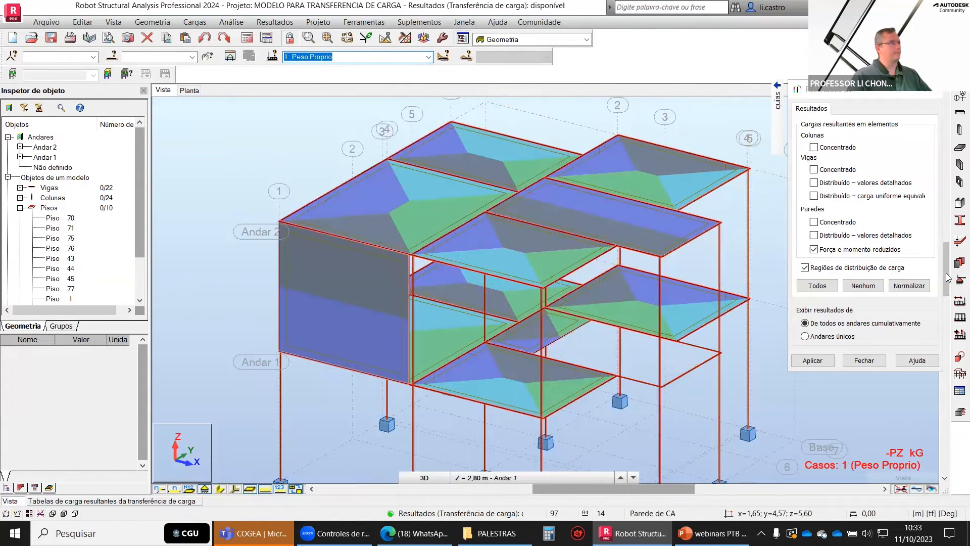
click(811, 361)
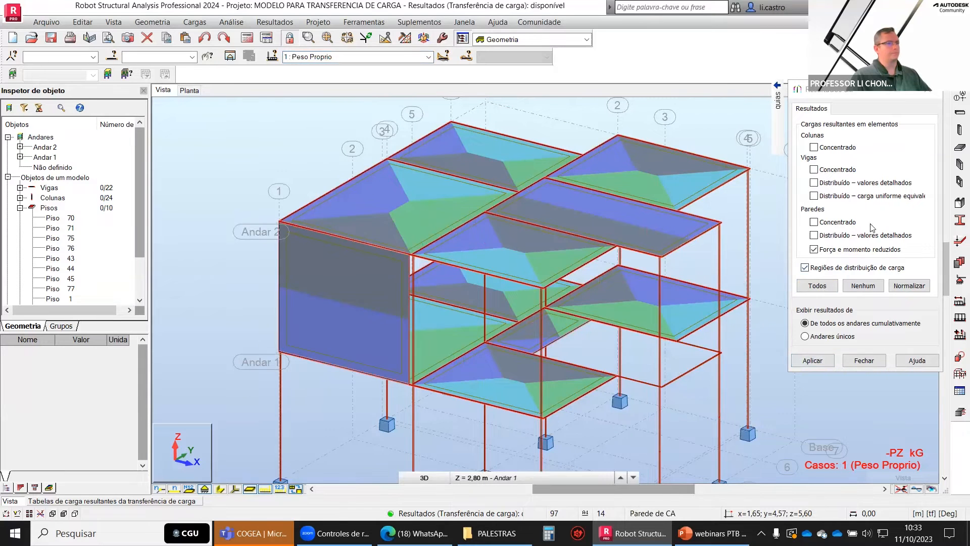
click(814, 249)
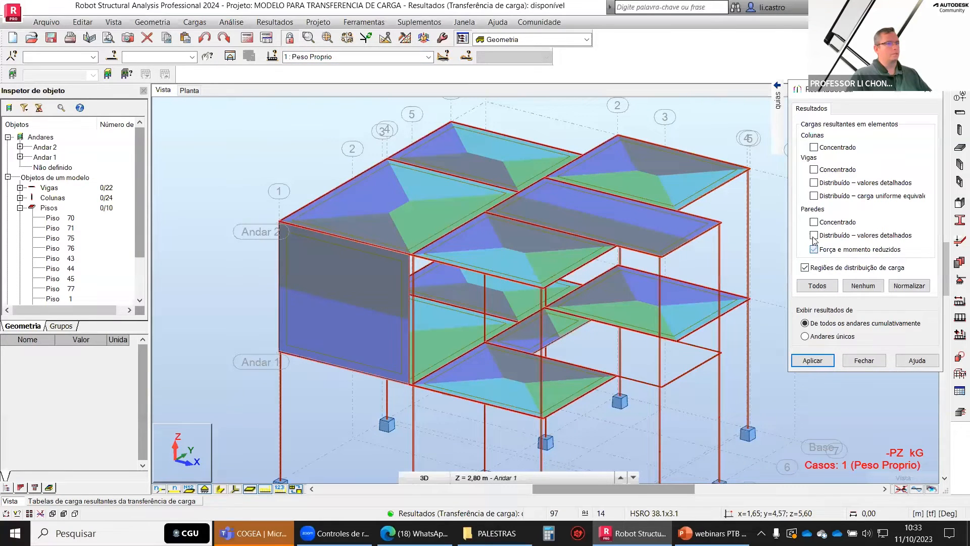
click(829, 363)
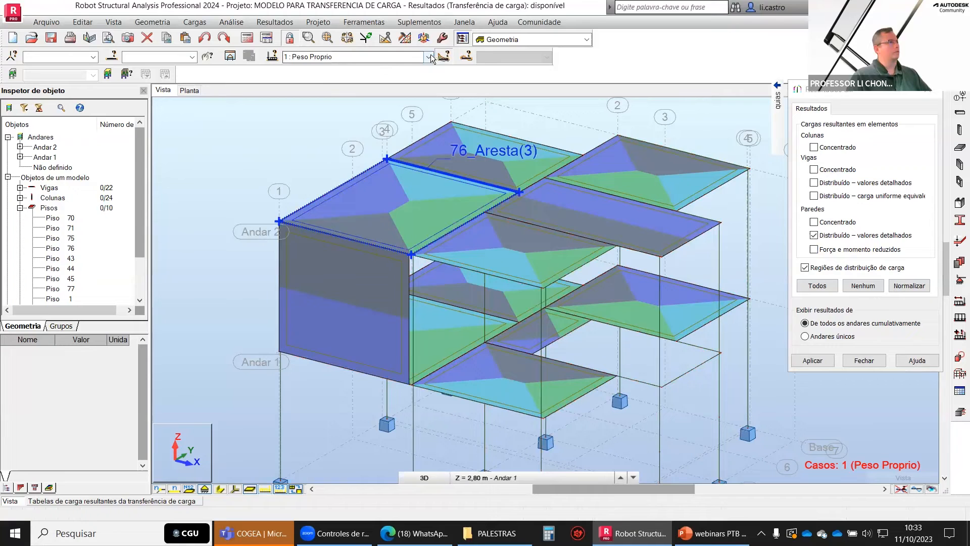
Display load case 2: Sobrecarga de laje with the detailed distributed wall values, and show the applied load symbols
click(443, 56)
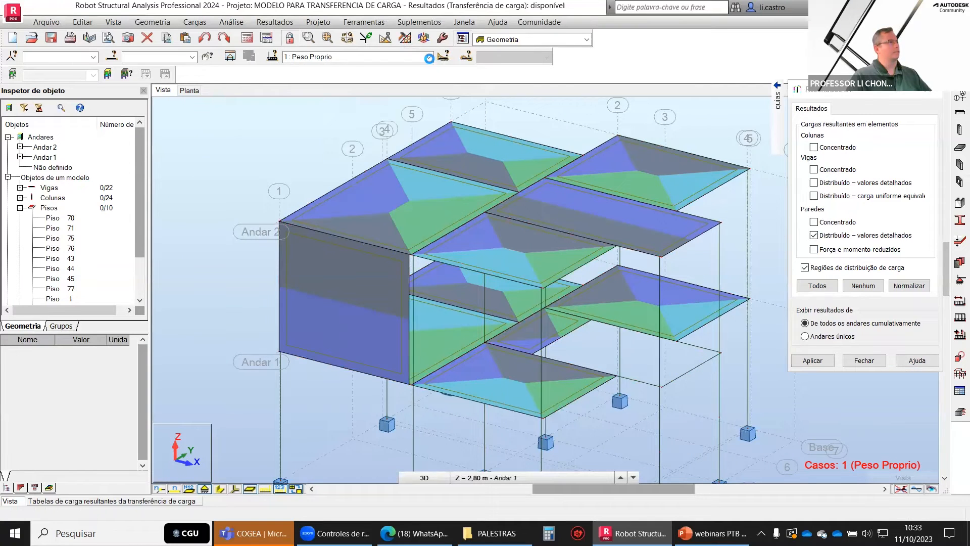
click(428, 56)
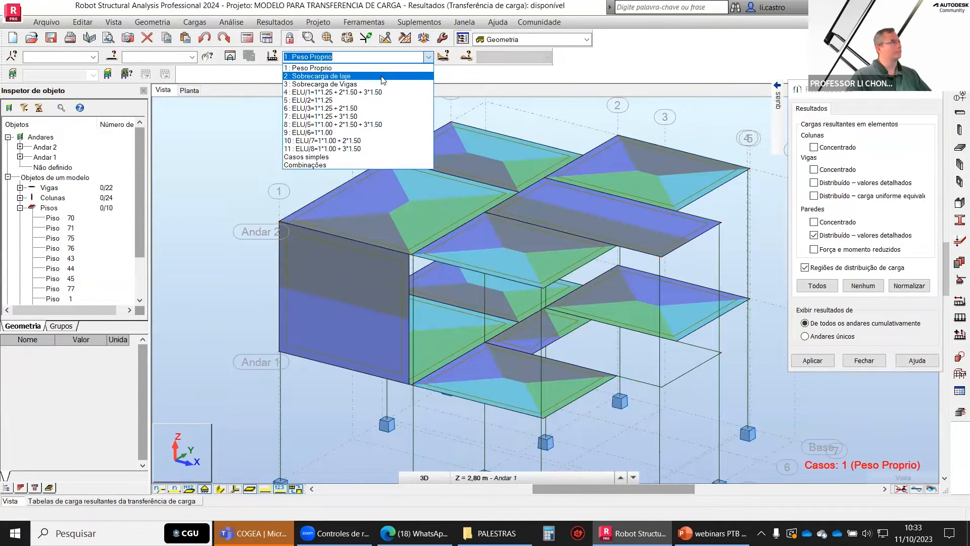
click(383, 76)
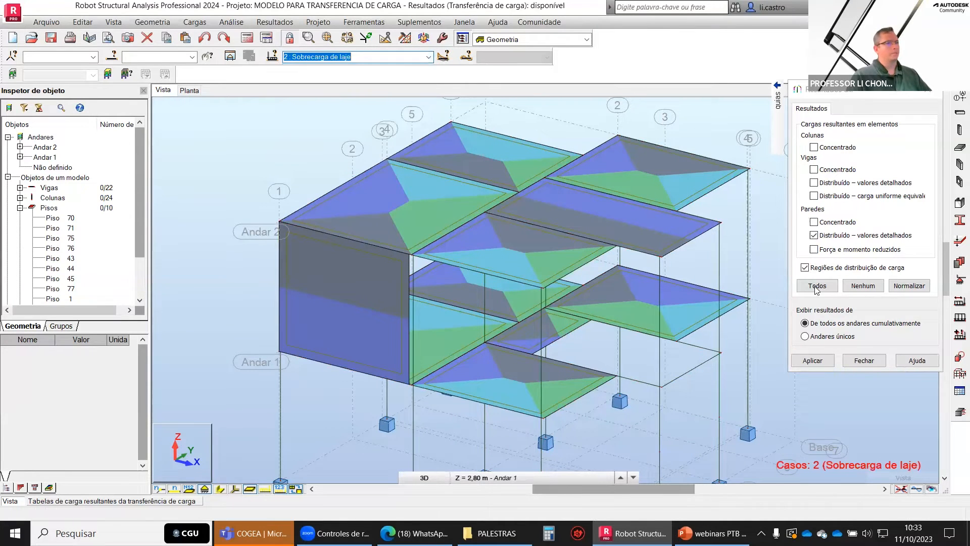
click(808, 364)
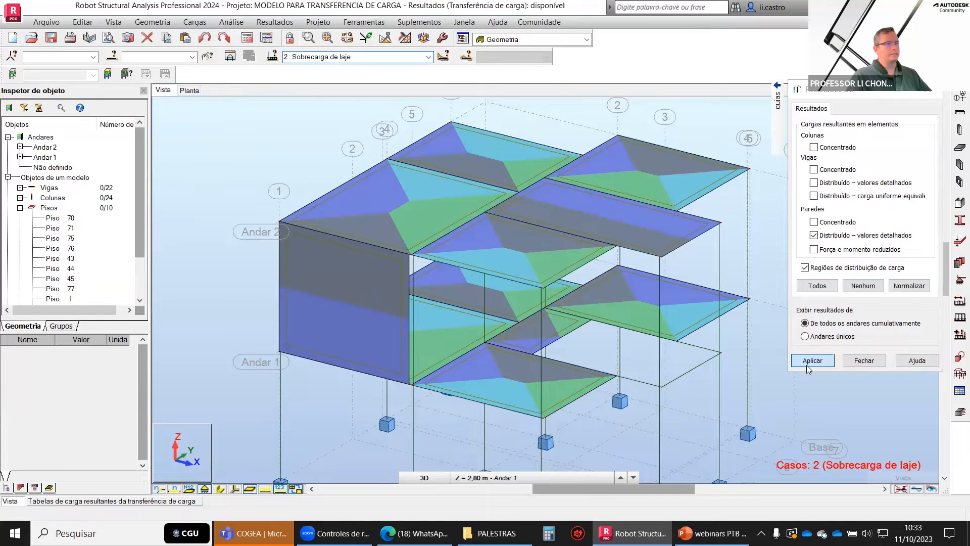
click(265, 489)
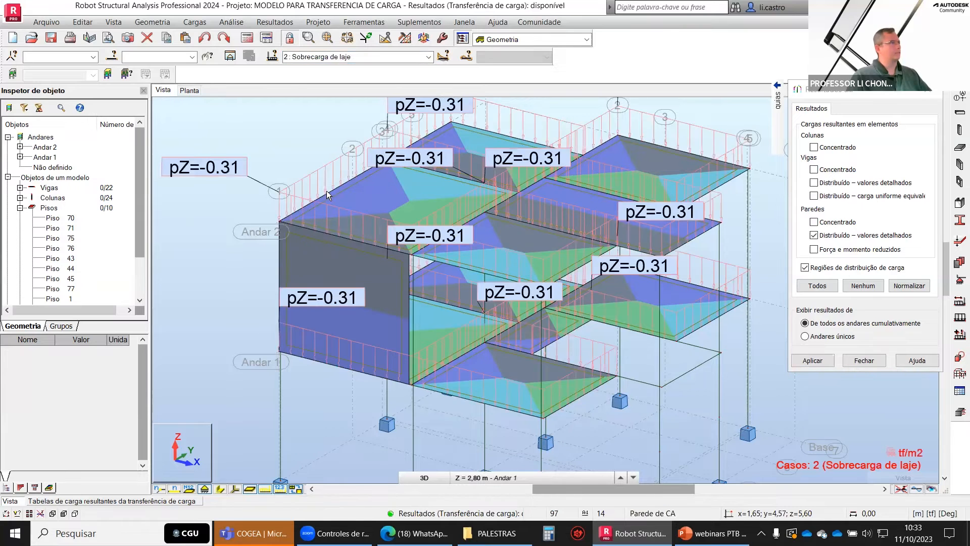
Enable the concentrated load results for walls and turn off their detailed distributed values
click(814, 223)
click(810, 362)
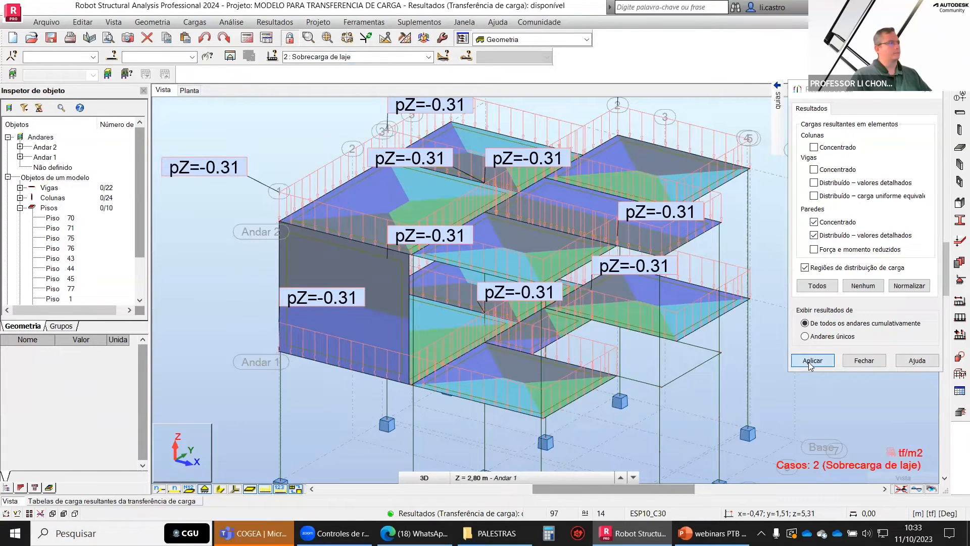
click(813, 235)
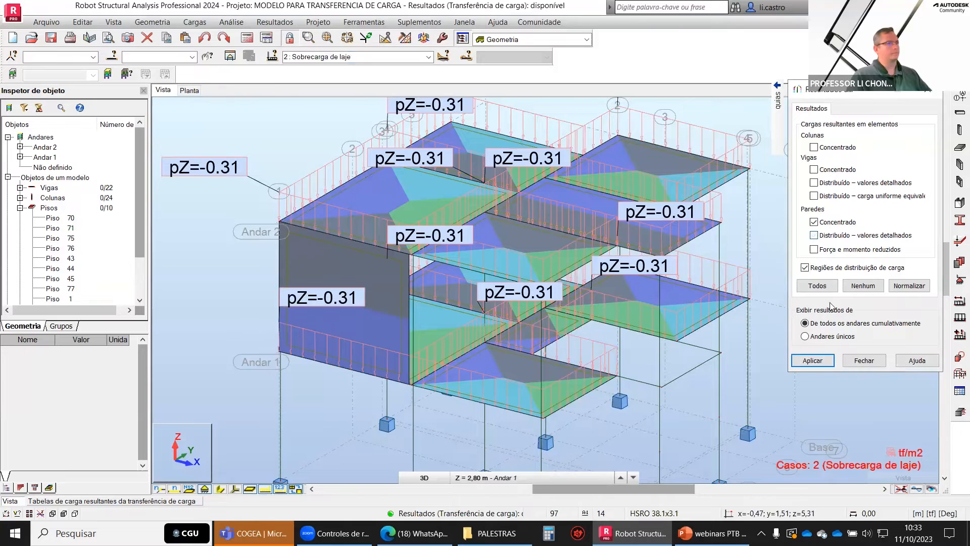
click(817, 361)
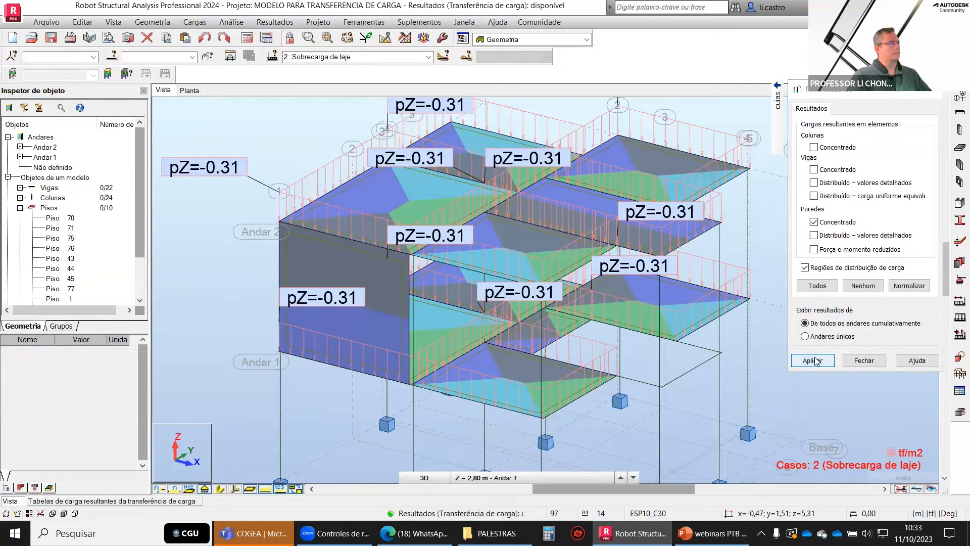
Replace the walls' concentrated loads with the reduced force and moment results, and clear that option after viewing them
scroll(336, 247, down, 2)
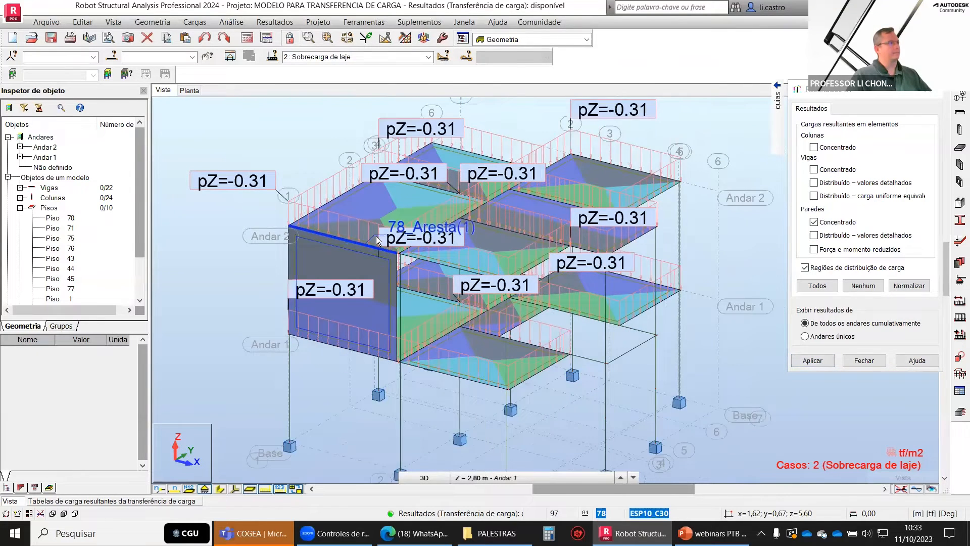
scroll(827, 236, up, 1)
click(814, 222)
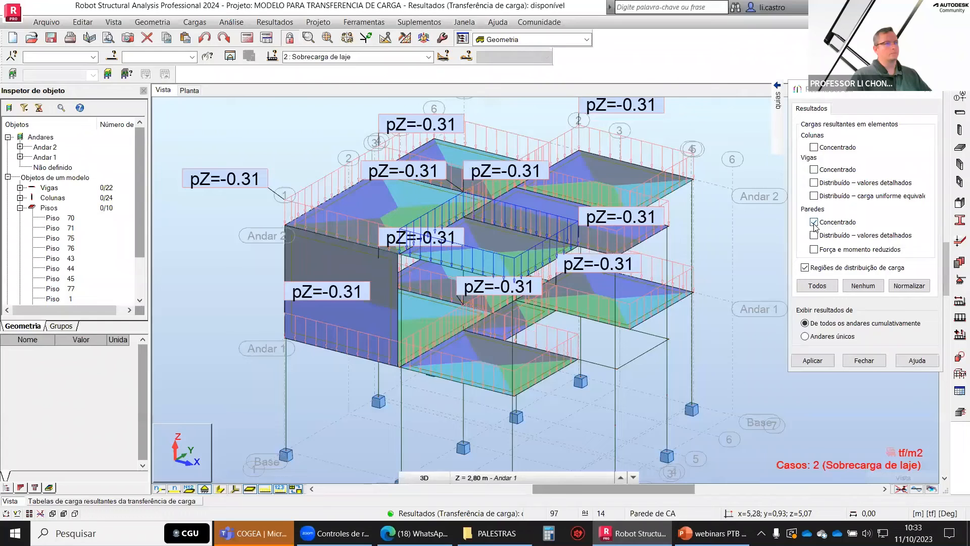
click(814, 249)
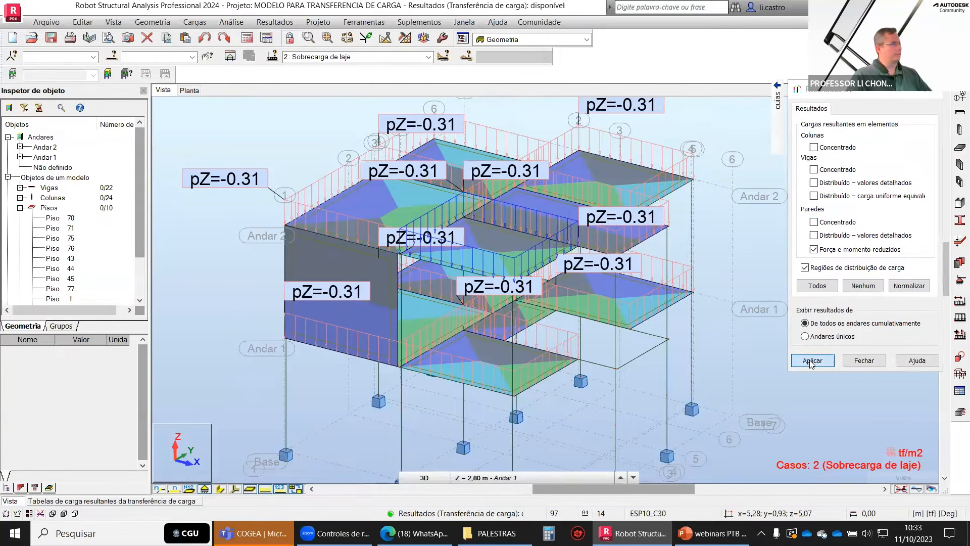
click(812, 360)
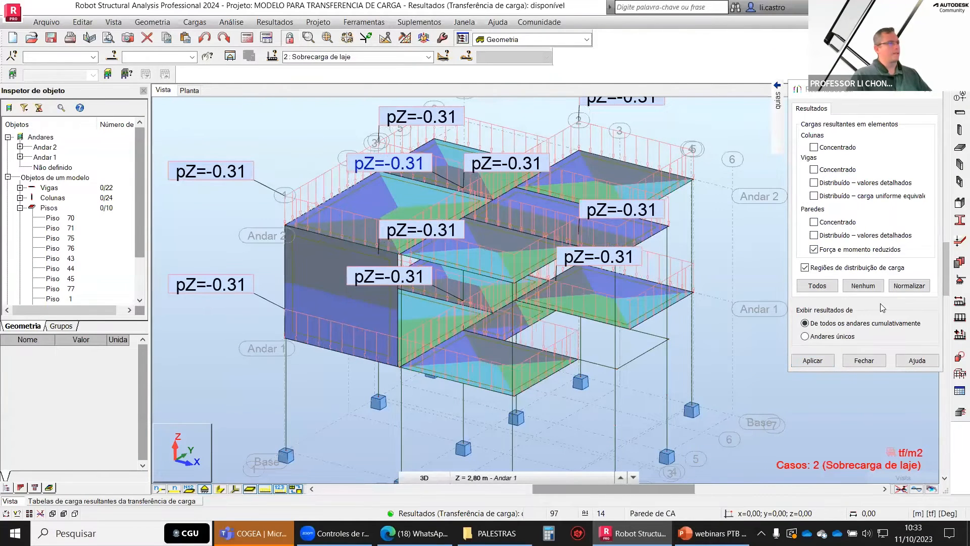
click(814, 249)
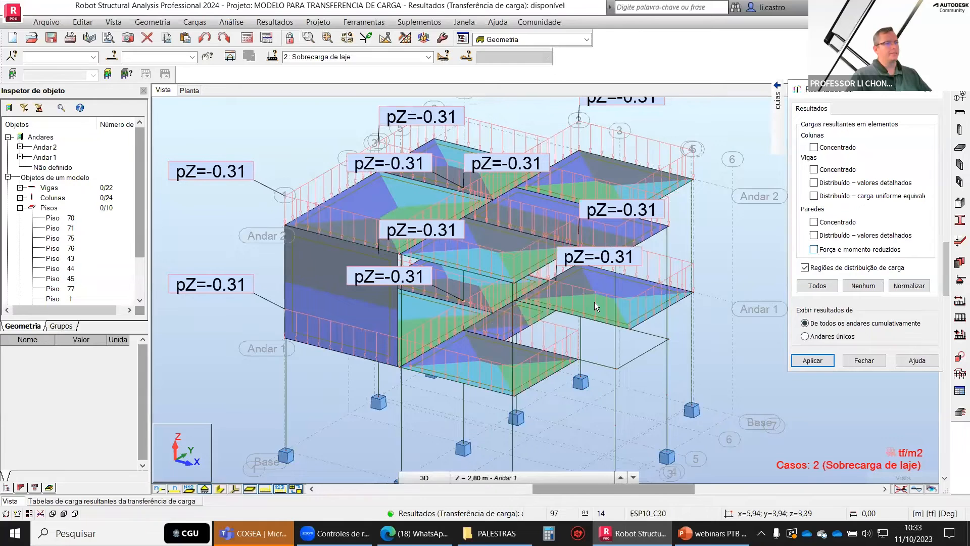
View the loads of combination 8: ELU/5=1*1.00 + 2*1.50 + 3*1.50 and return to load case 2: Sobrecarga de laje
scroll(501, 274, down, 2)
click(429, 59)
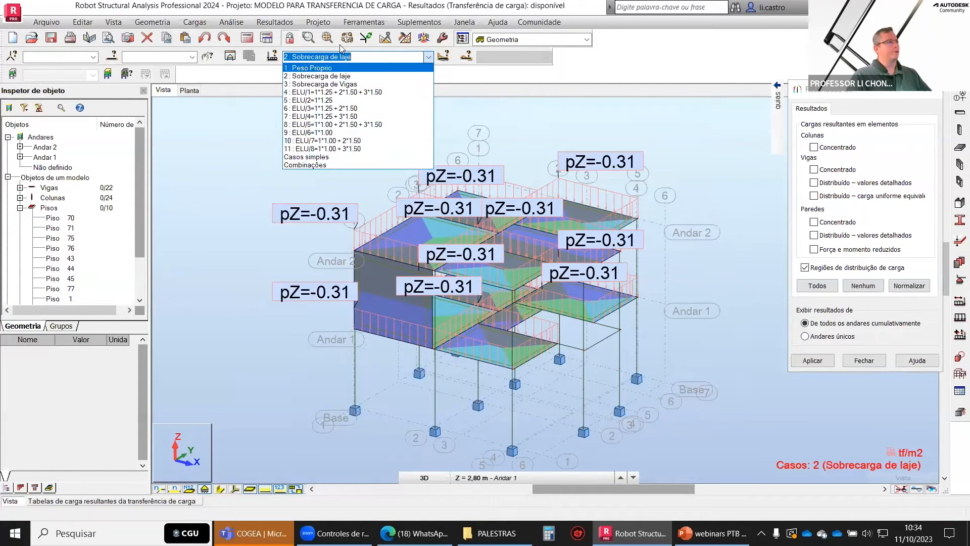
click(339, 125)
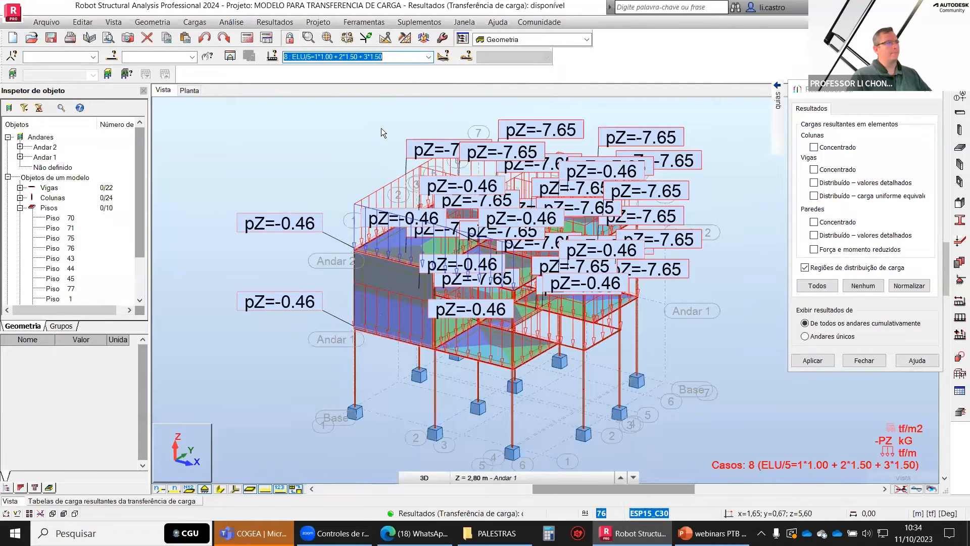
click(428, 58)
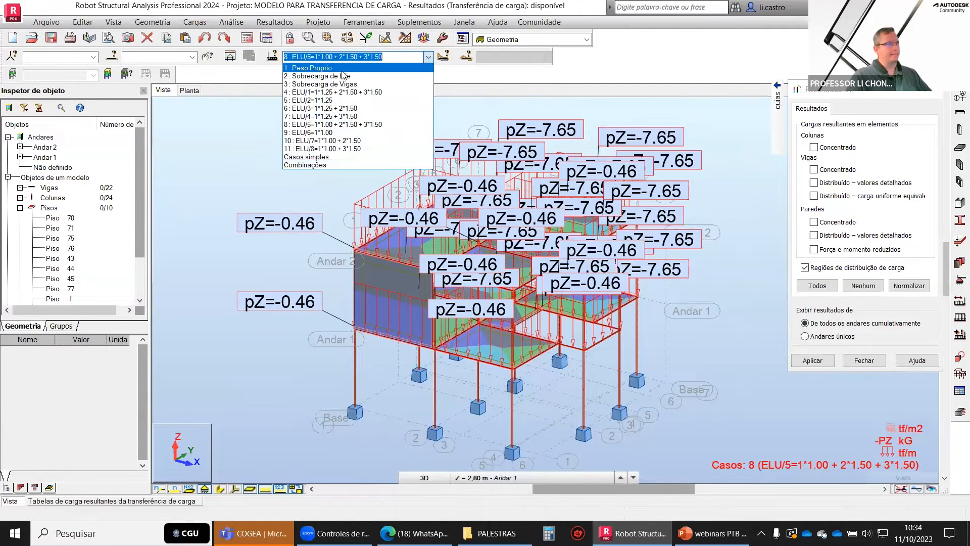
click(320, 76)
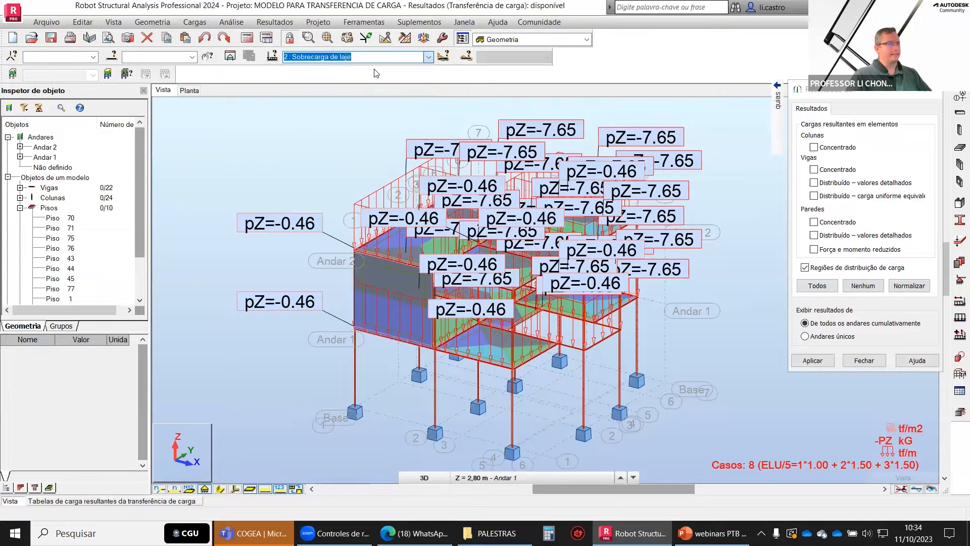
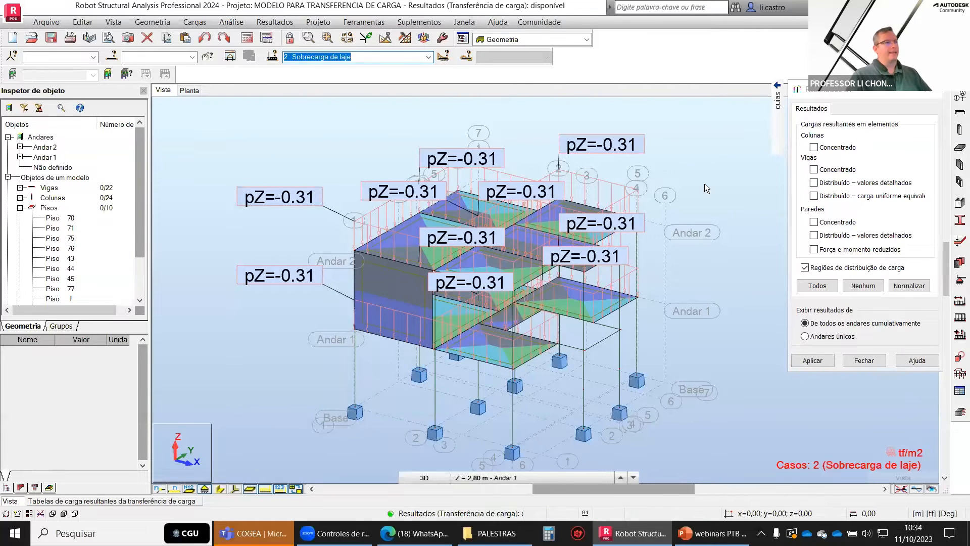
Filter the 3D view by storey, showing only Andar 1 and switching the filter to Andar 2
click(108, 74)
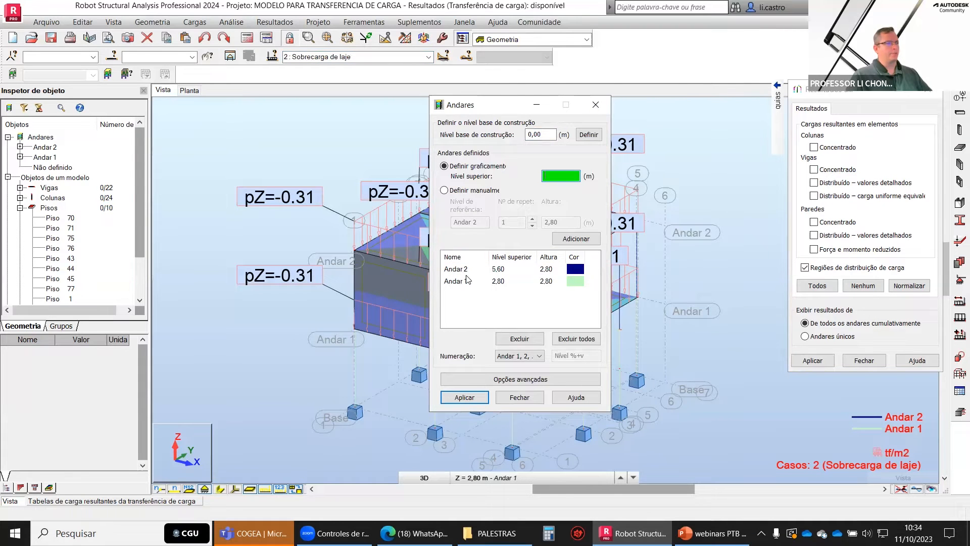
click(600, 105)
click(12, 74)
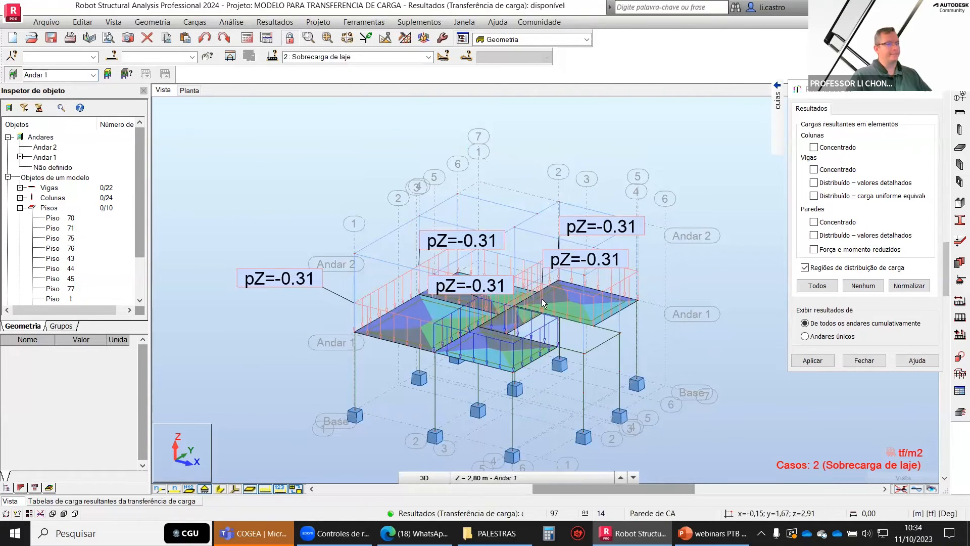
click(89, 75)
click(57, 86)
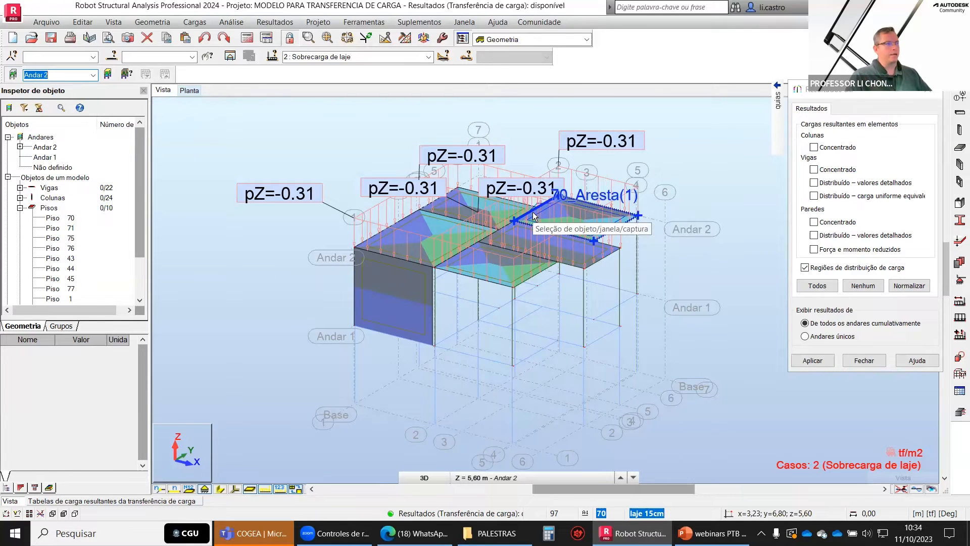
Display the concentrated column loads resulting on Andar 2 for the slab live load case
click(309, 138)
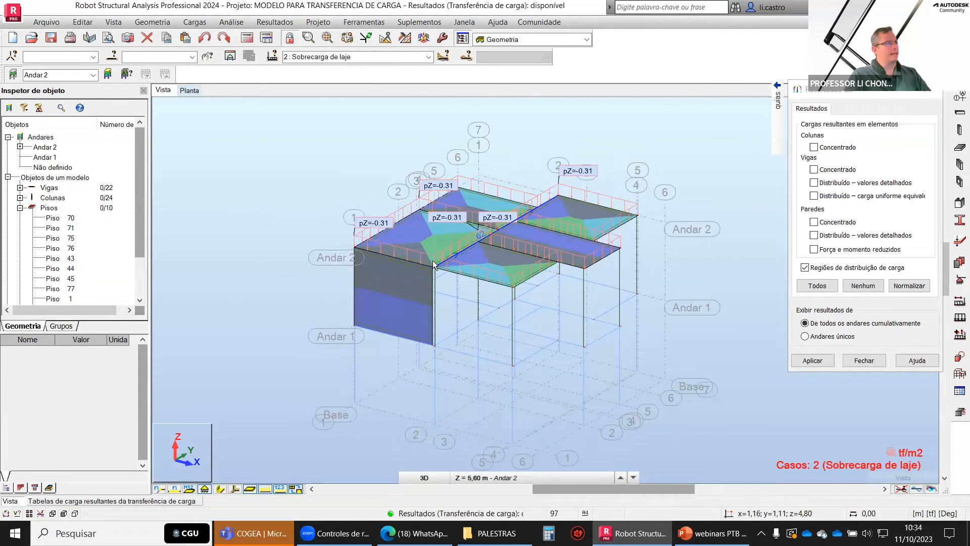
scroll(434, 265, up, 3)
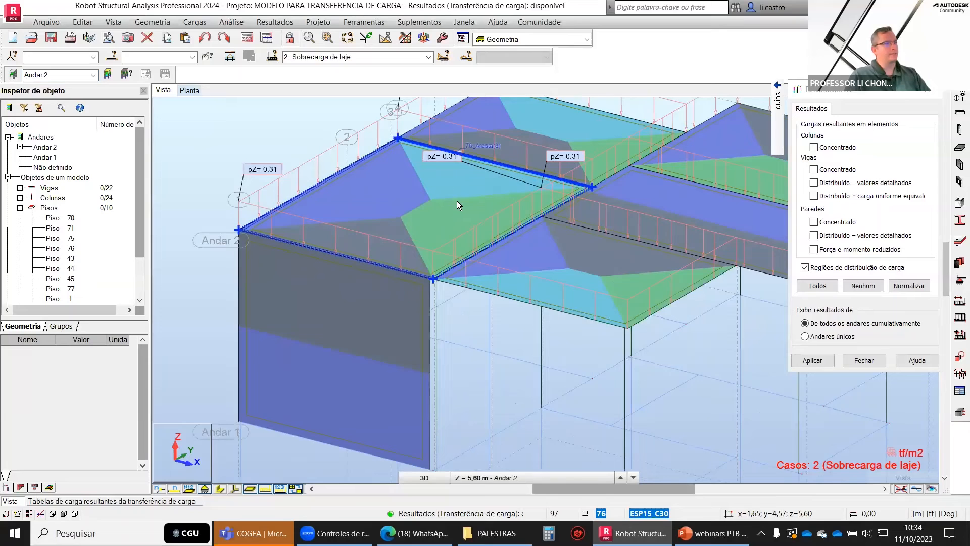
scroll(457, 201, down, 2)
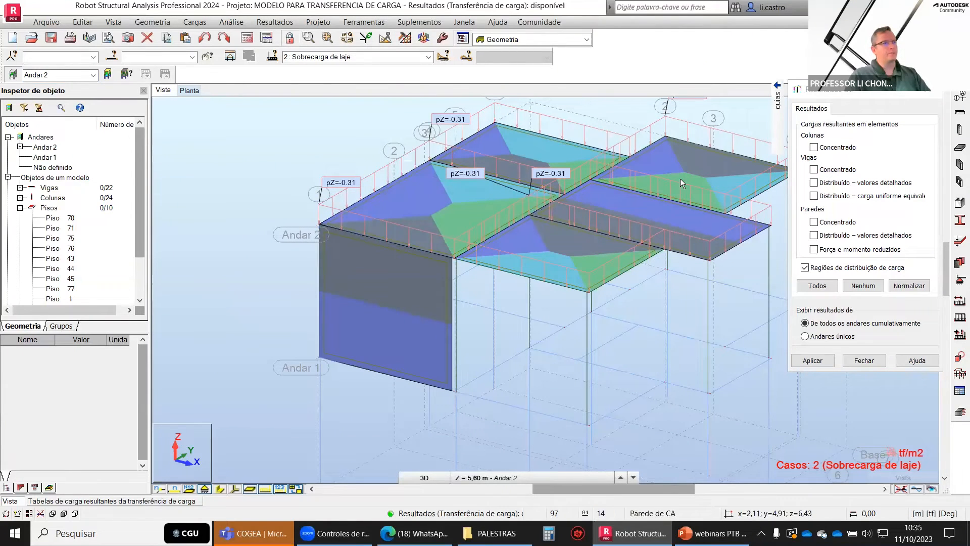
click(813, 146)
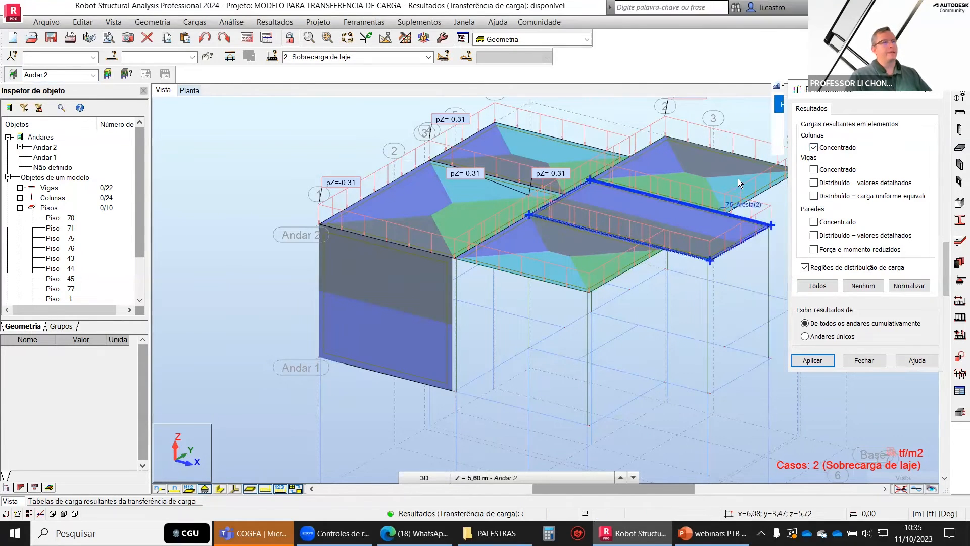
scroll(527, 244, down, 2)
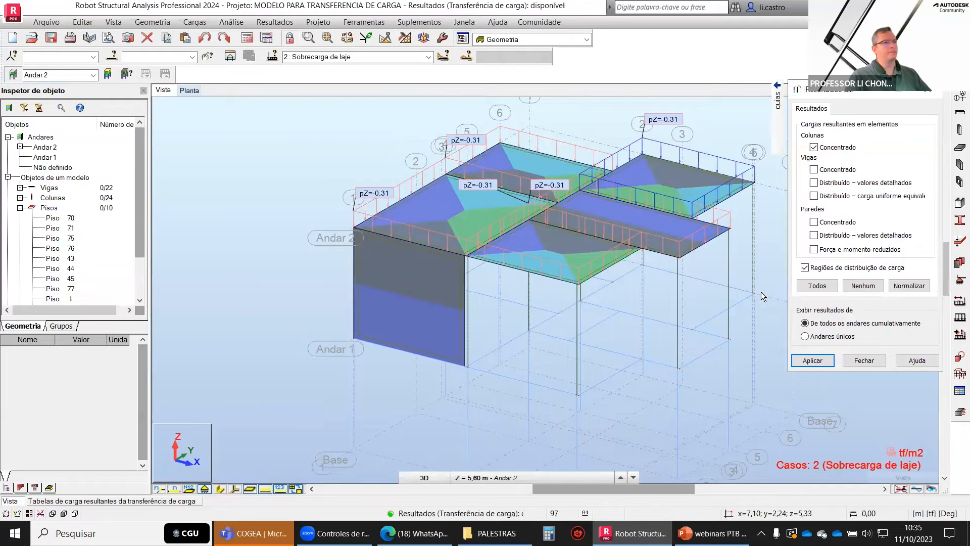
click(804, 358)
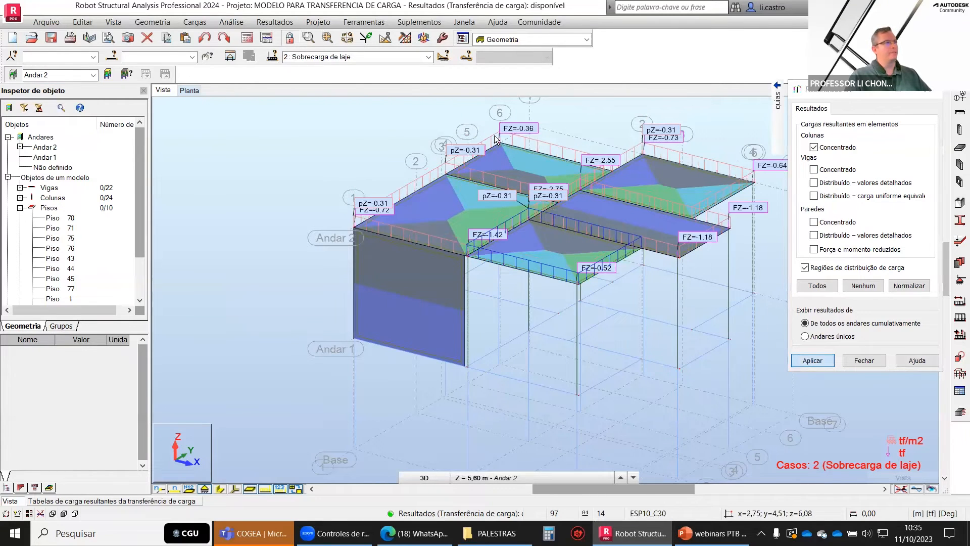
Switch to combination 4: ELU/1=1*1.25 + 2*1.50 + 3*1.50, and hide the applied load symbols and the load value labels
click(429, 57)
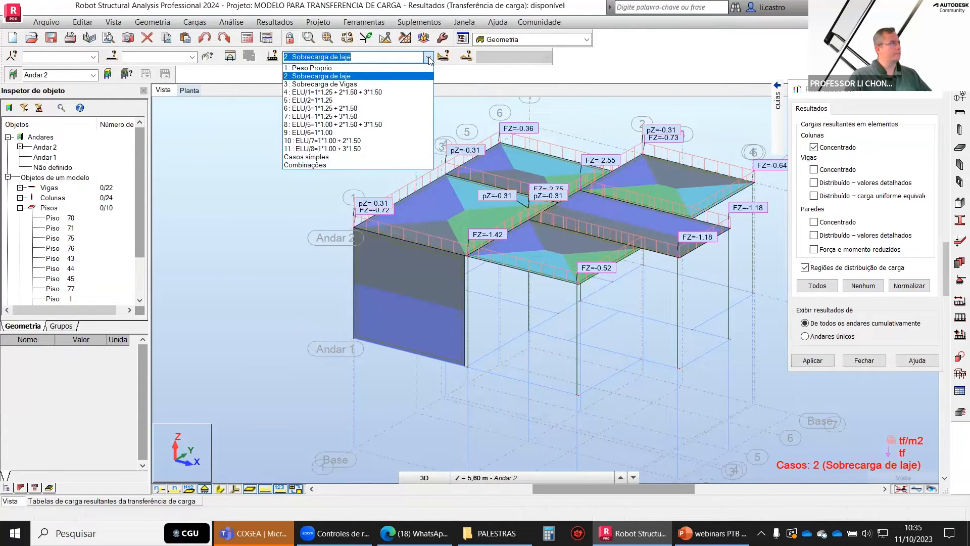
click(340, 92)
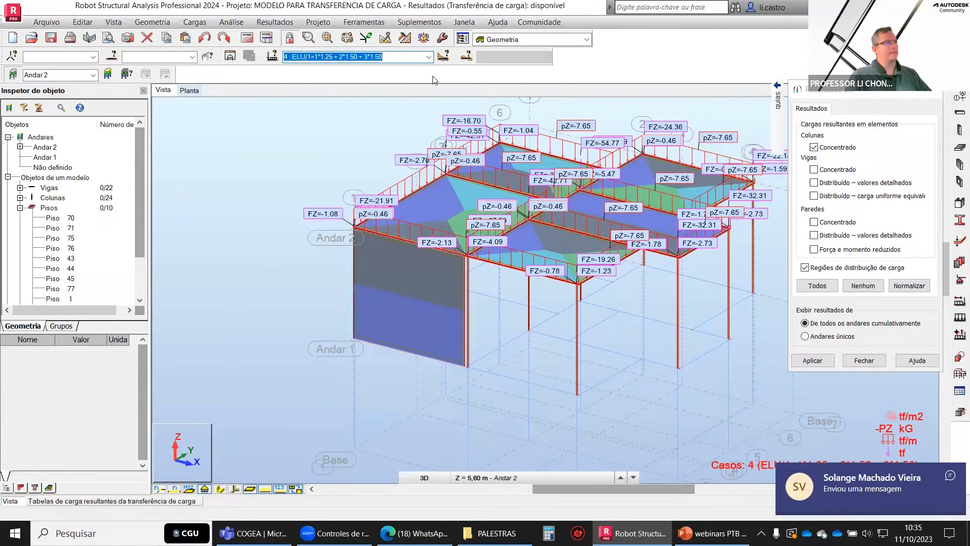
click(264, 490)
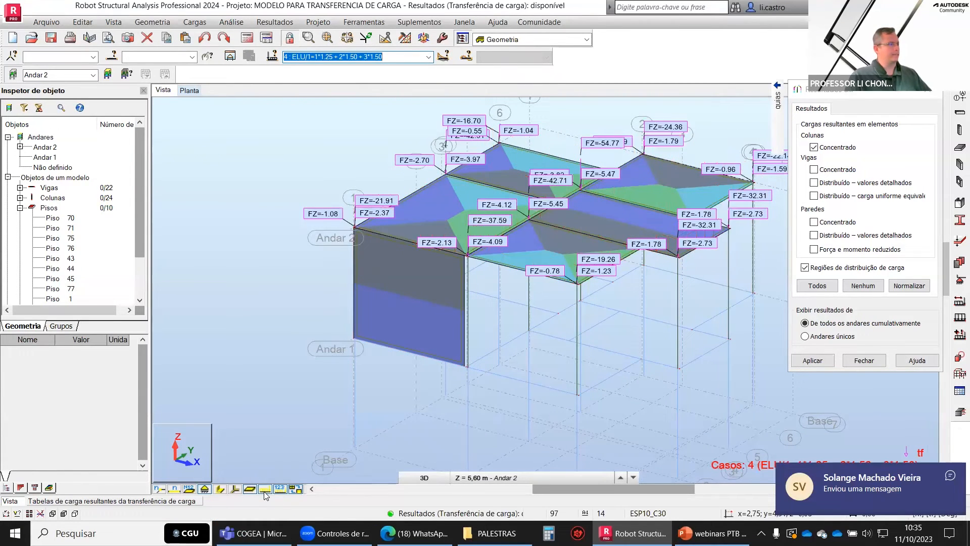
click(281, 493)
click(282, 492)
click(281, 493)
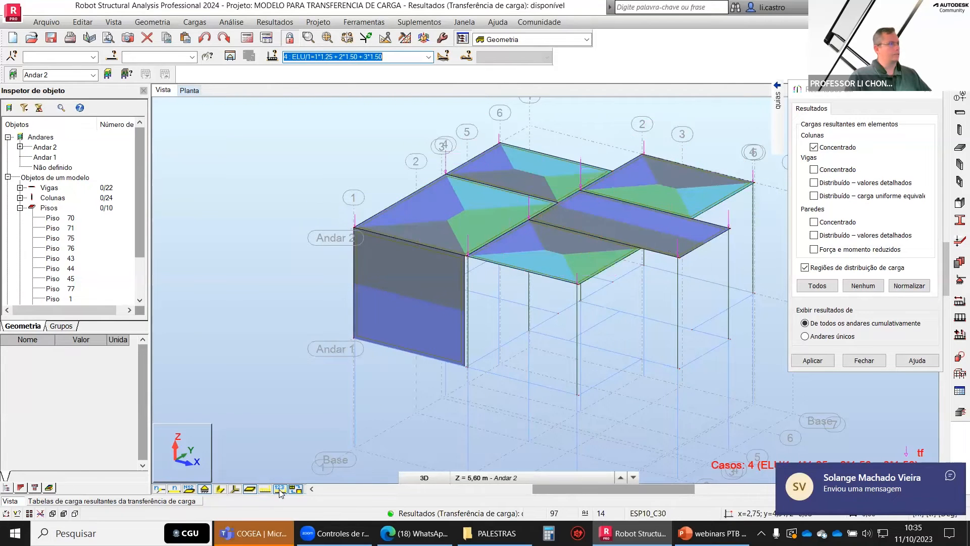
Limit the load transfer results to single storeys (Andares únicos) and inspect the column loads on Andar 2
scroll(667, 154, up, 2)
scroll(595, 156, up, 2)
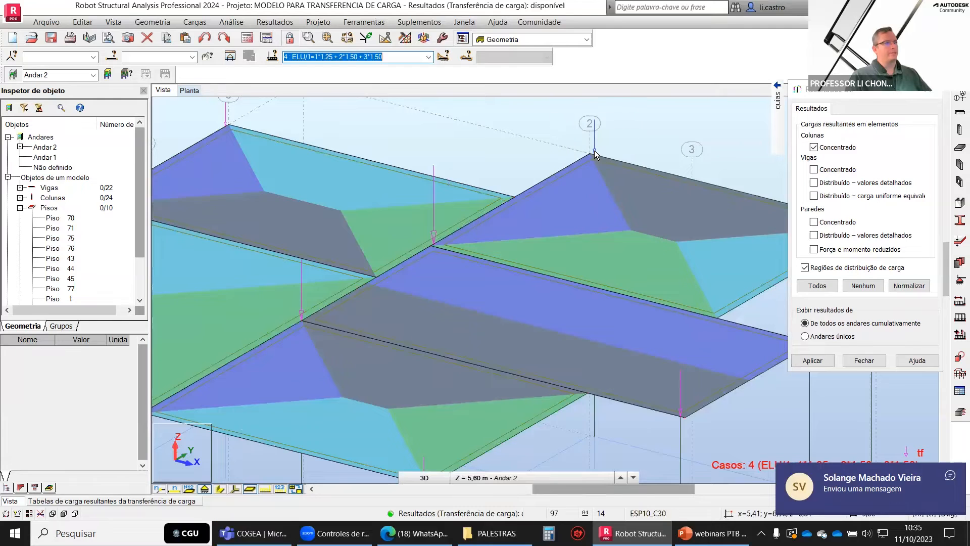
scroll(557, 151, down, 4)
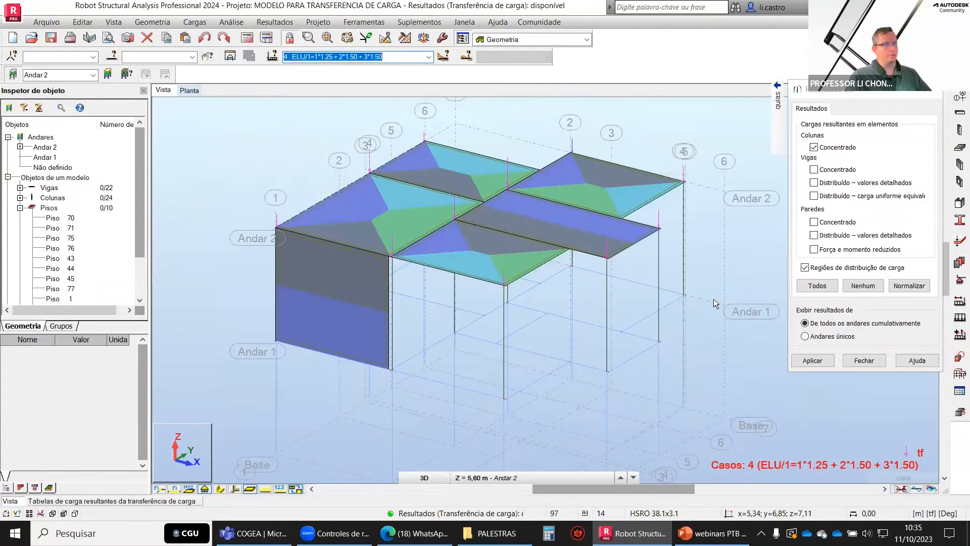
scroll(694, 304, up, 5)
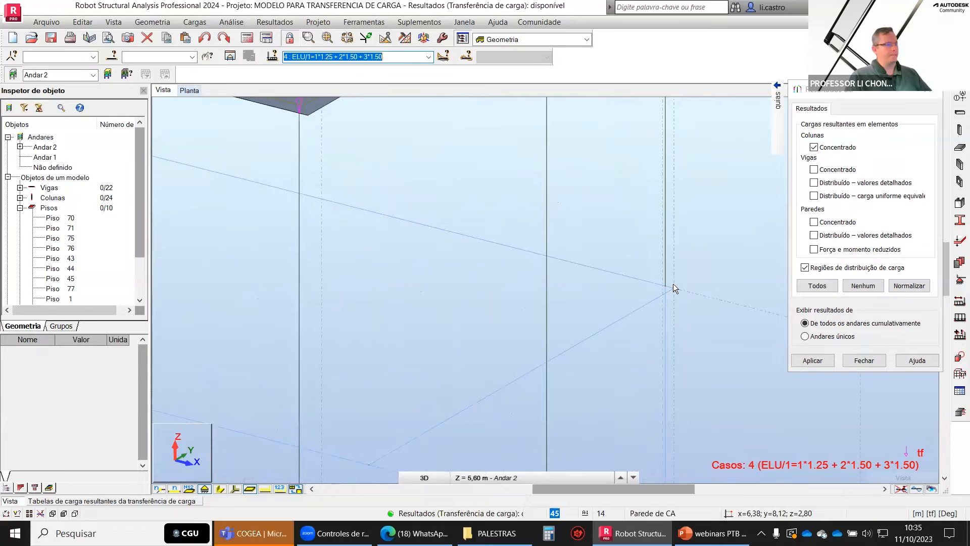
click(806, 337)
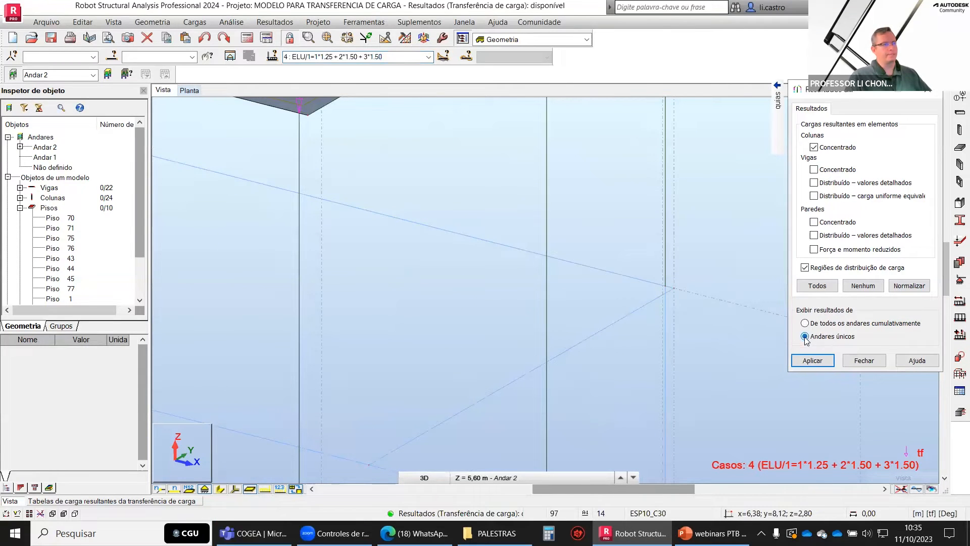
click(818, 365)
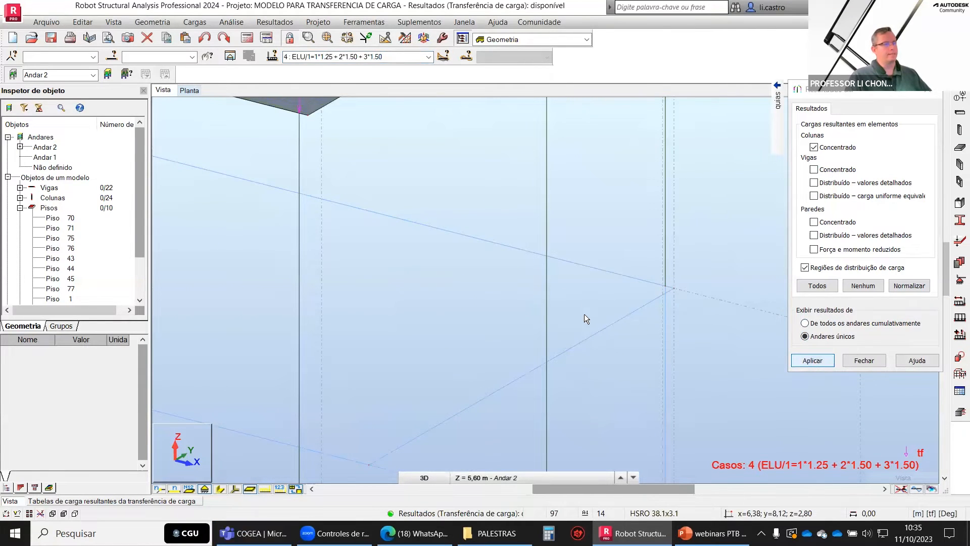
scroll(585, 312, down, 5)
scroll(596, 256, up, 3)
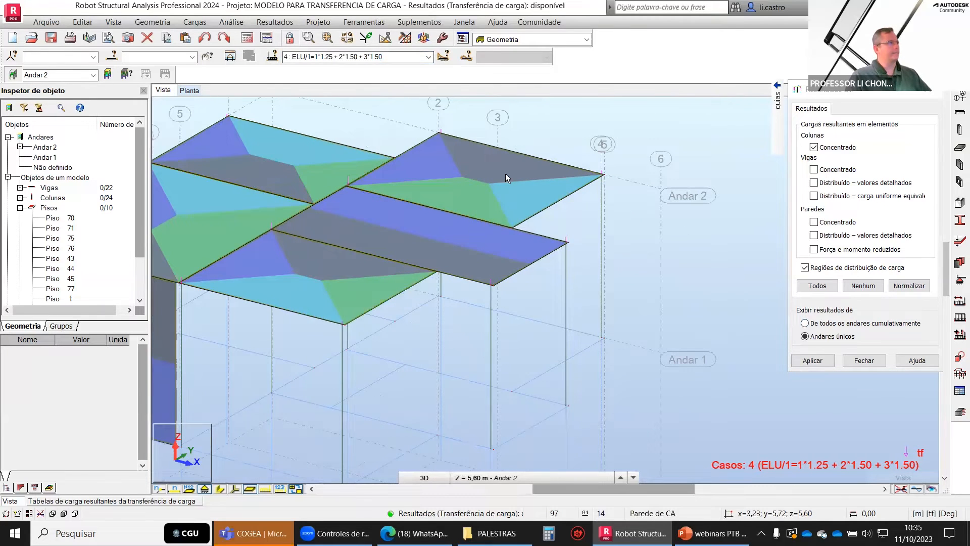
scroll(595, 238, down, 1)
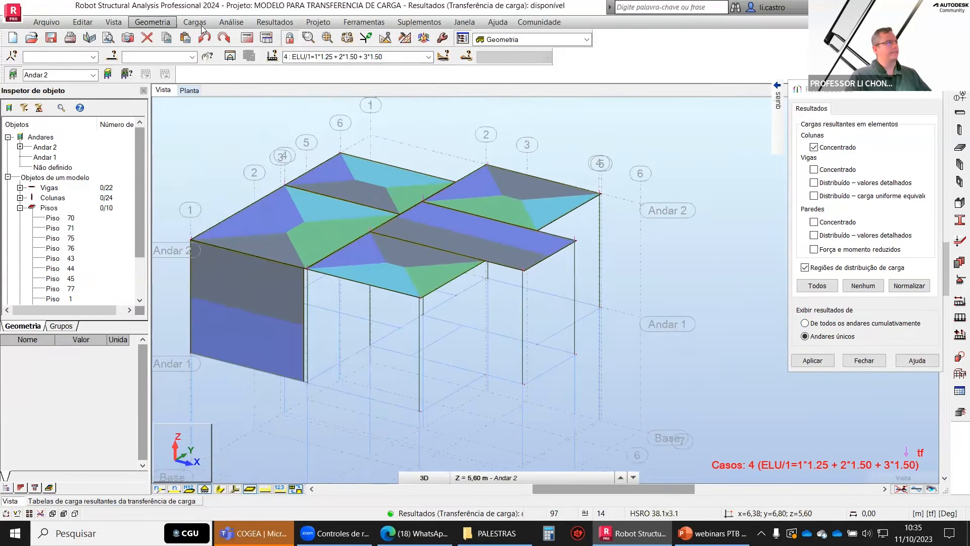
Filter the 3D view to Andar 1 and apply the single-storey column load display to it
click(108, 74)
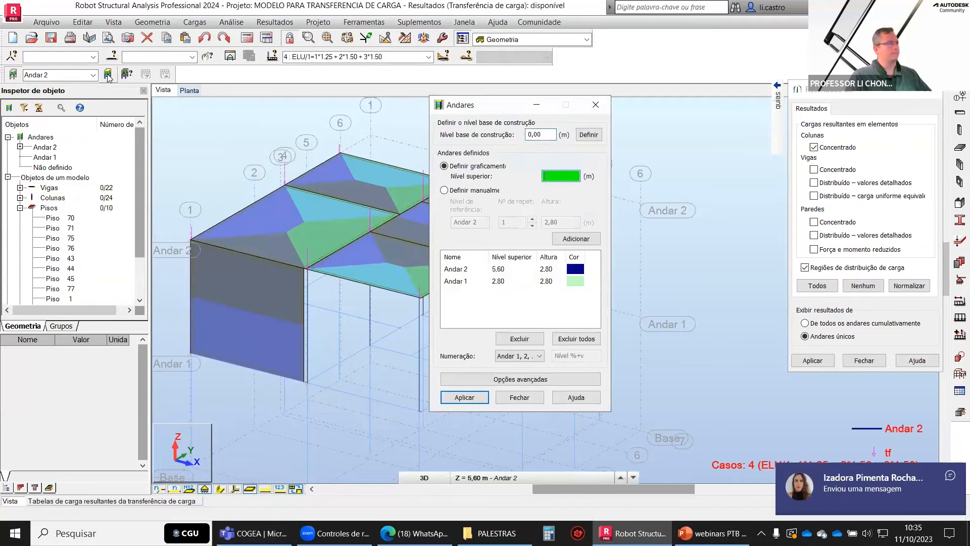
click(596, 104)
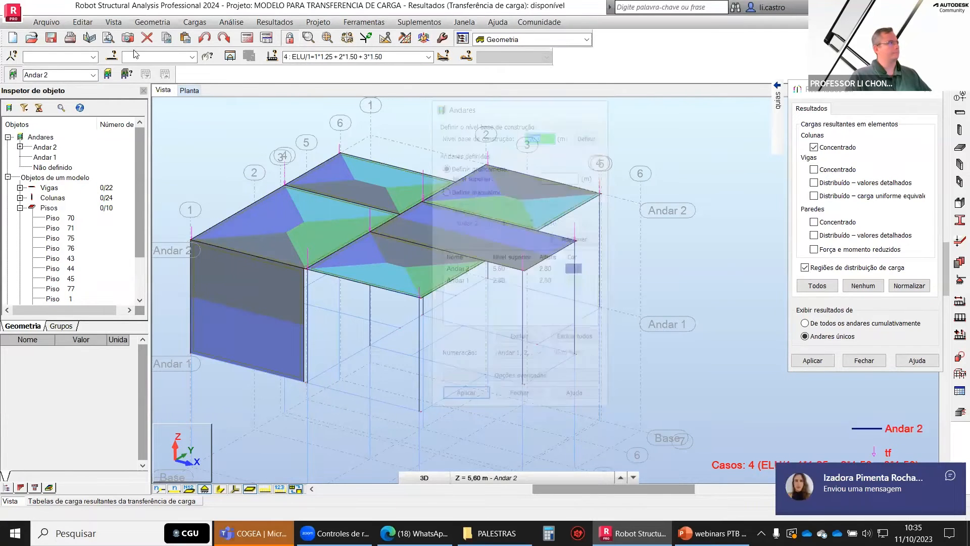
click(93, 75)
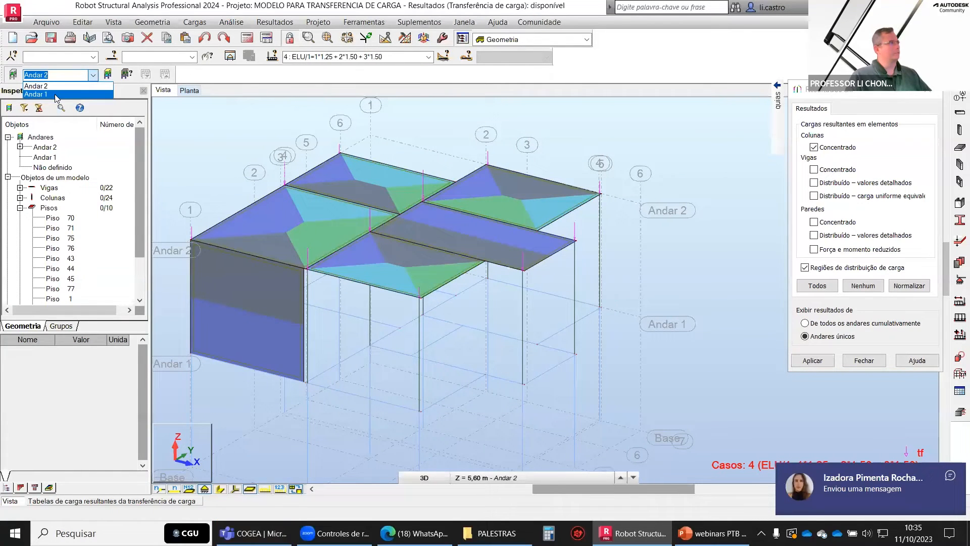
click(55, 95)
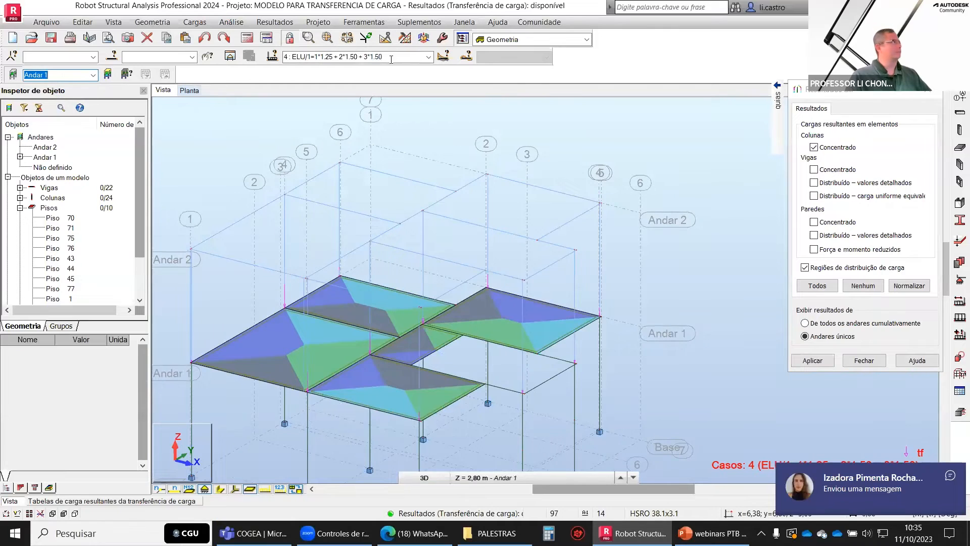
click(813, 360)
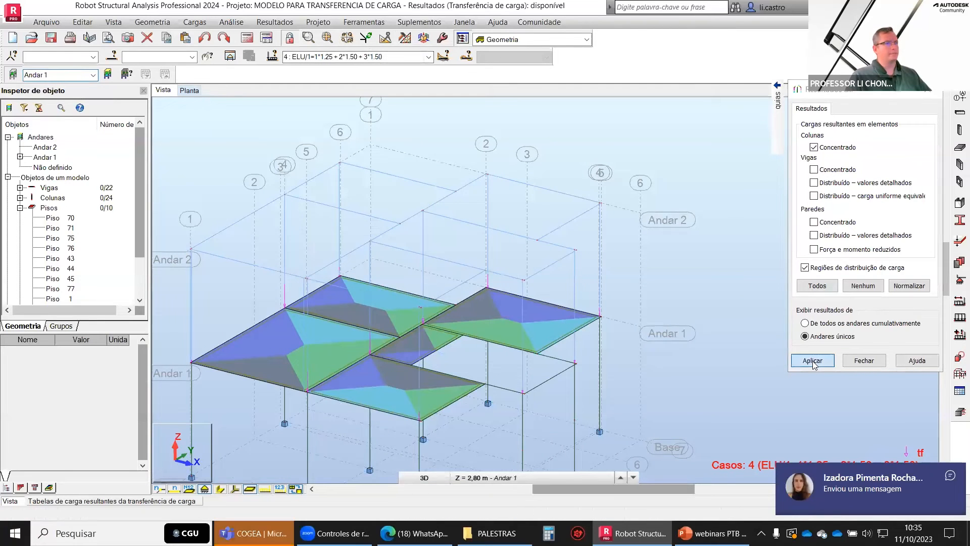
Display the load value labels of the Andar 1 column loads for combination 4: ELU/1=1*1.25 + 2*1.50 + 3*1.50
click(428, 56)
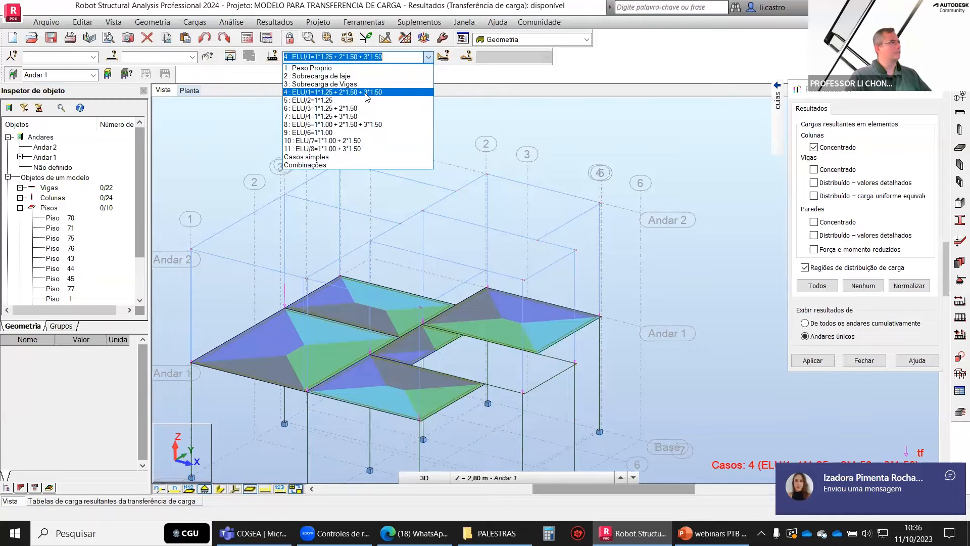
click(366, 93)
click(813, 360)
scroll(604, 359, up, 3)
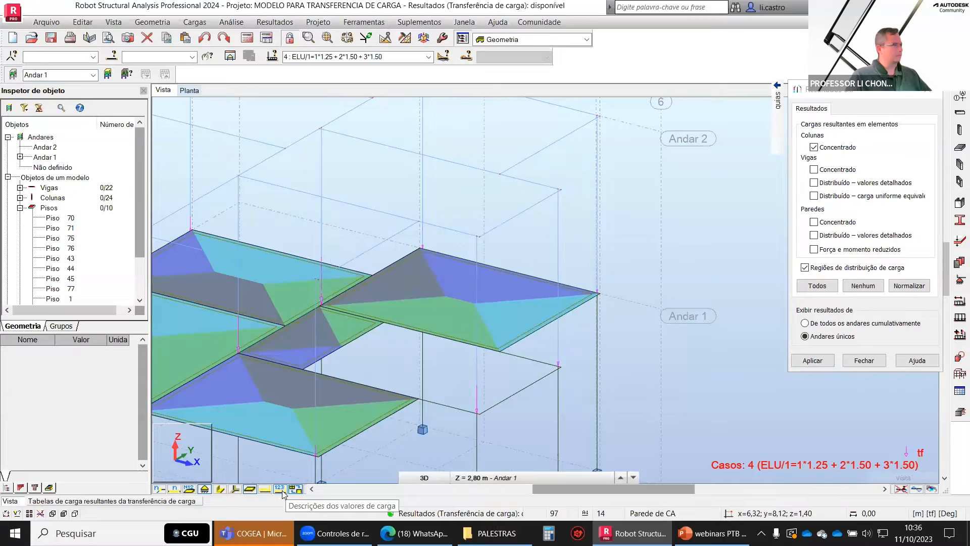
click(280, 489)
scroll(664, 287, up, 2)
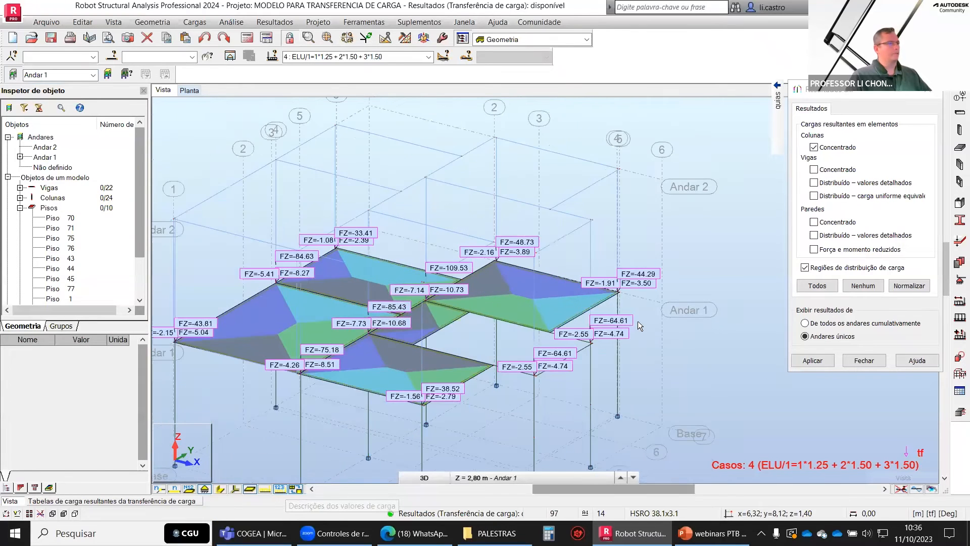
scroll(638, 276, up, 3)
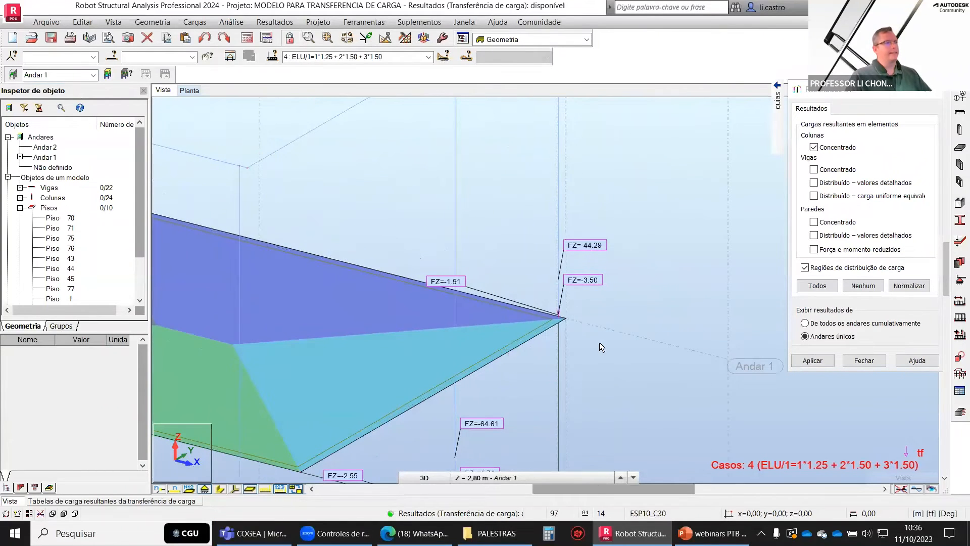
Switch from combination 5: ELU/2=1*1.25 to combination 8: ELU/5=1*1.00 + 2*1.50 + 3*1.50 and compare the Andar 1 column loads
click(415, 57)
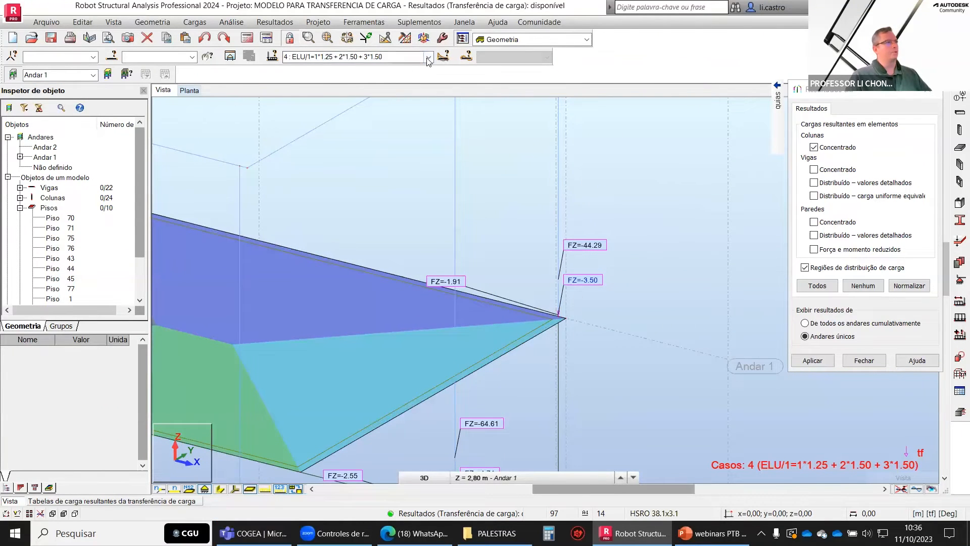
click(391, 102)
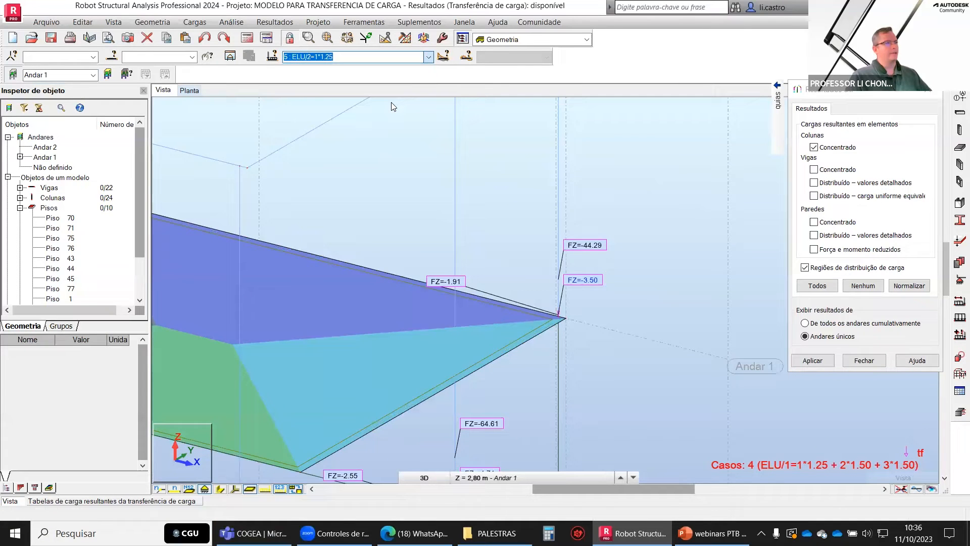
click(429, 57)
click(380, 125)
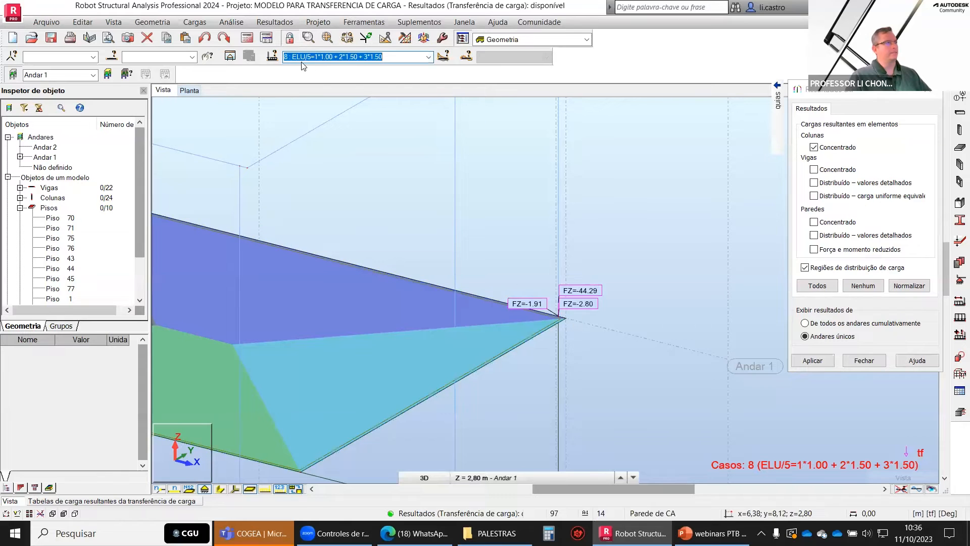
key(ctrl)
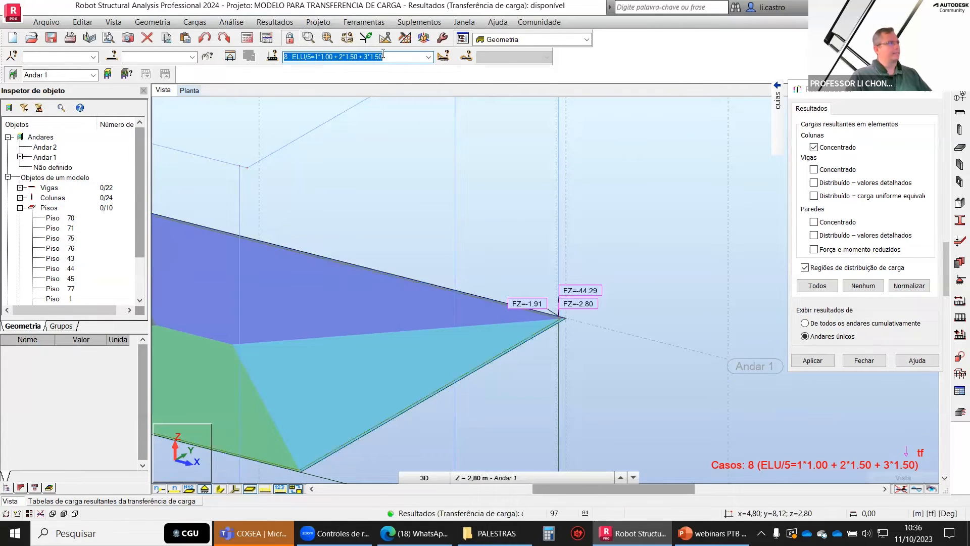
scroll(558, 301, down, 8)
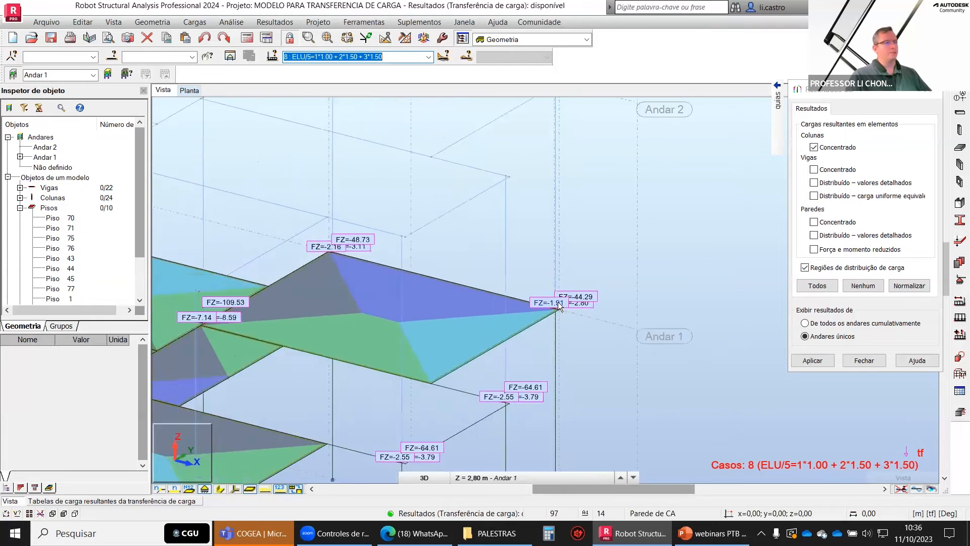
scroll(559, 301, up, 2)
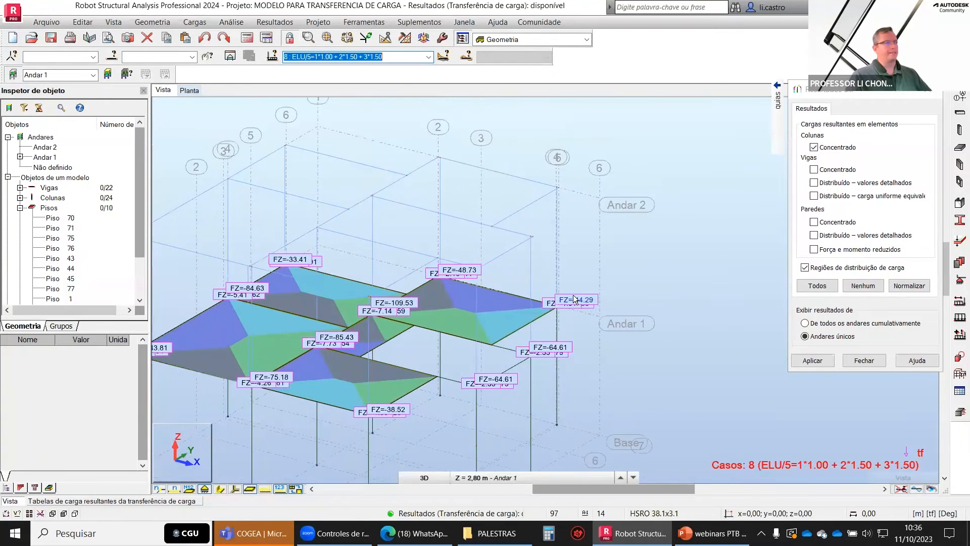
scroll(574, 299, down, 1)
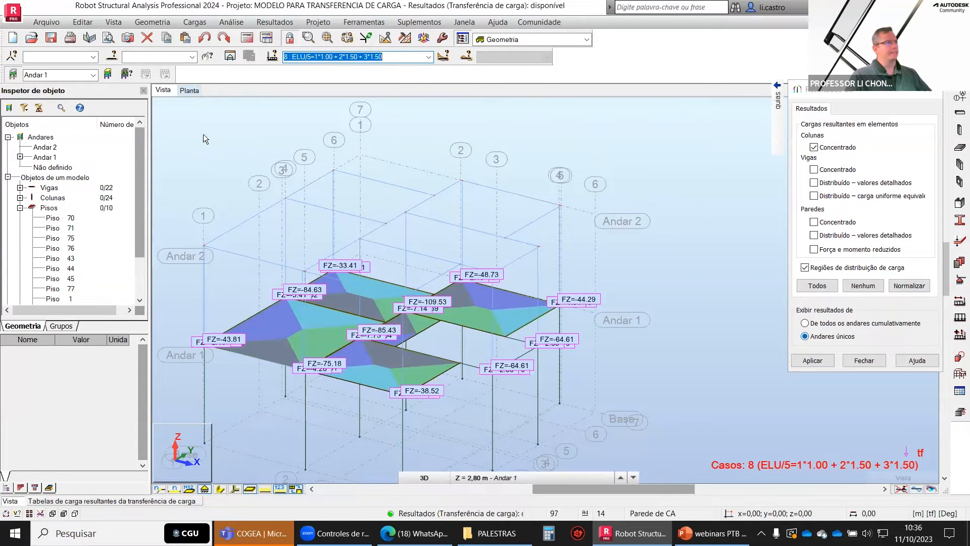
Turn off the storey filter and examine the column load values on both storeys of the building
click(13, 76)
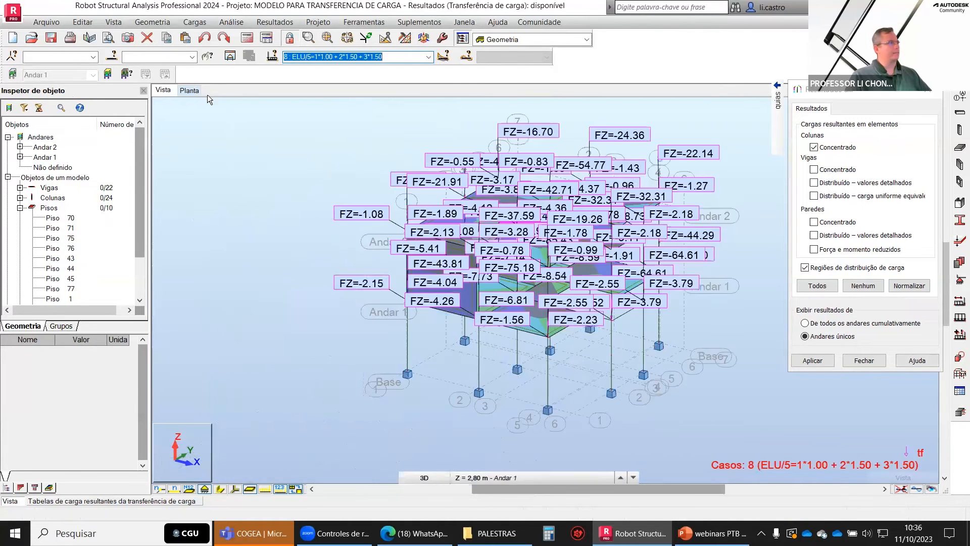
scroll(705, 277, up, 3)
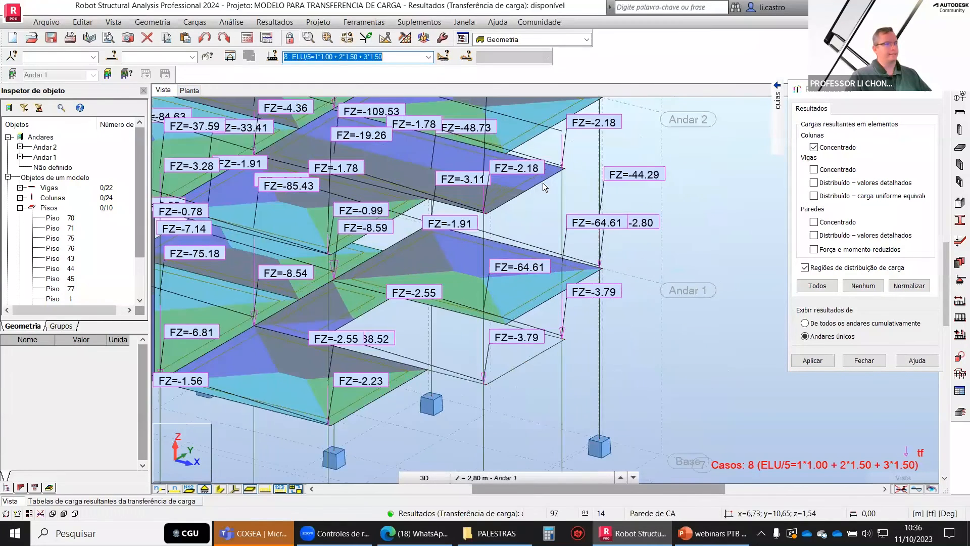
scroll(657, 268, up, 2)
scroll(605, 278, down, 2)
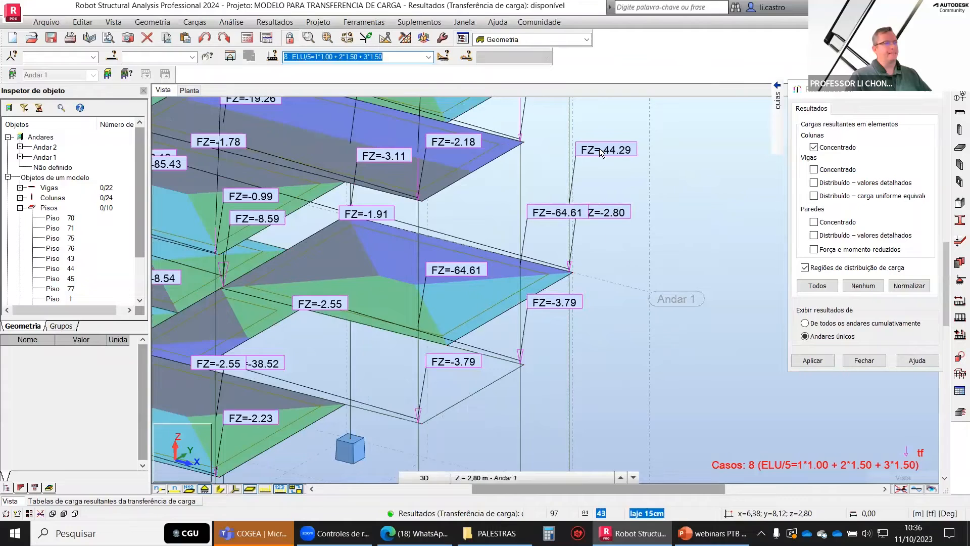
scroll(604, 238, down, 2)
scroll(673, 202, down, 3)
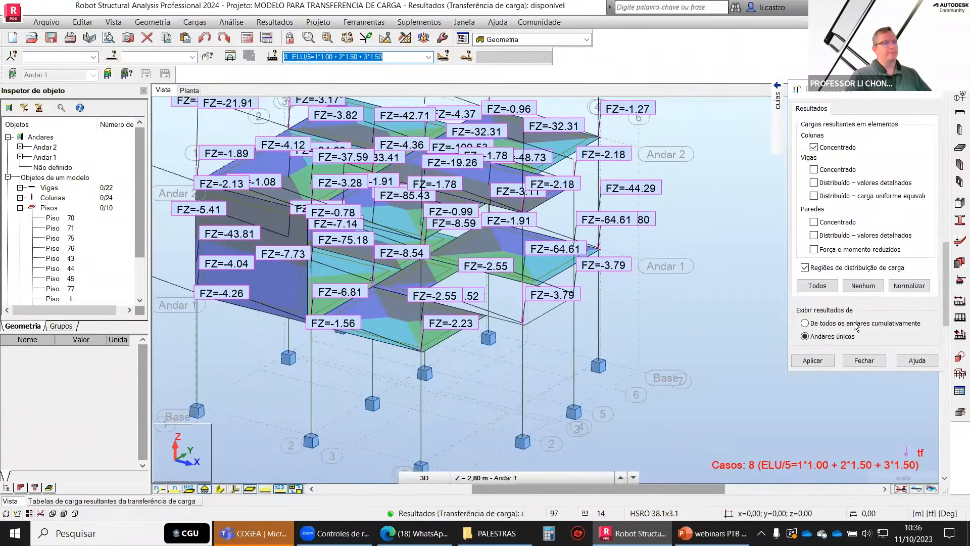
Set the results to accumulate over all storeys (De todos os andares cumulativamente) and examine the column loads from roof to base
click(805, 336)
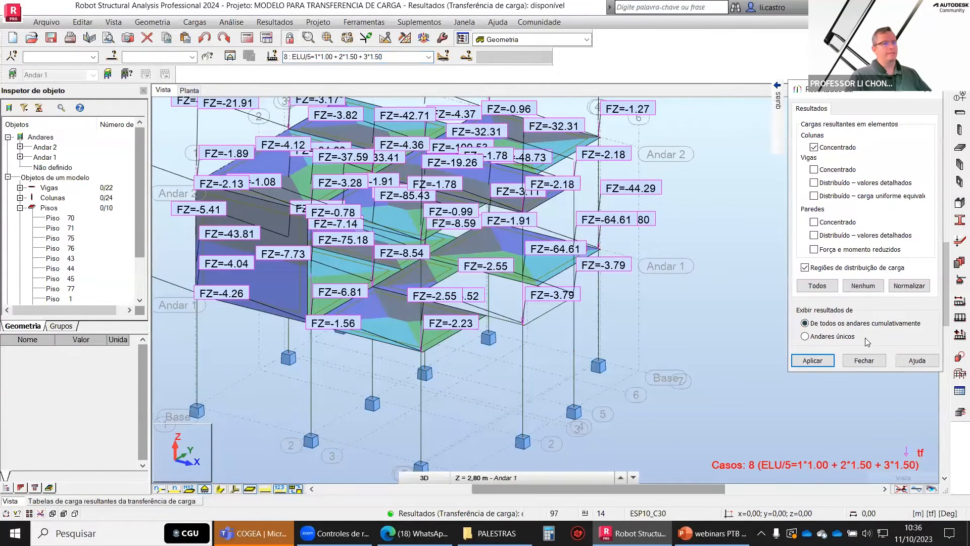
click(813, 361)
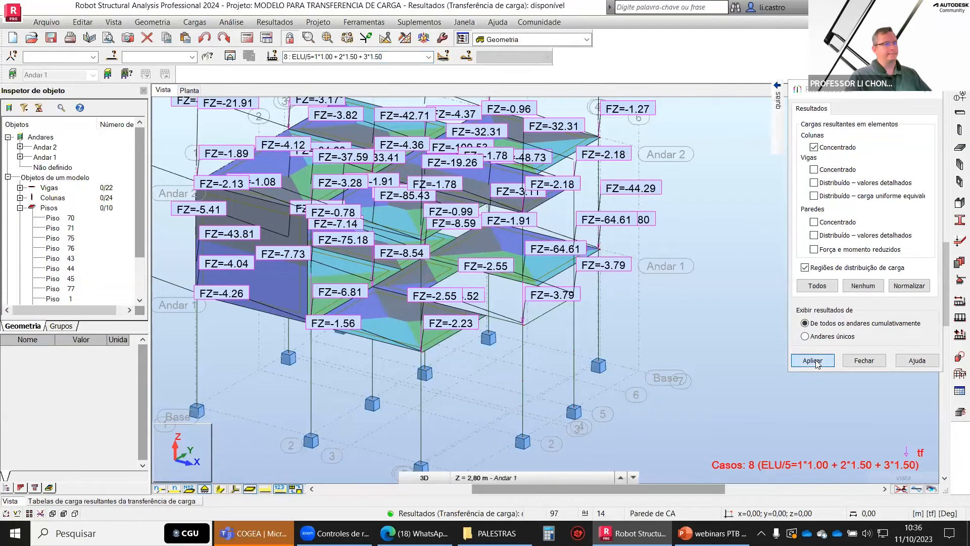
scroll(569, 342, down, 1)
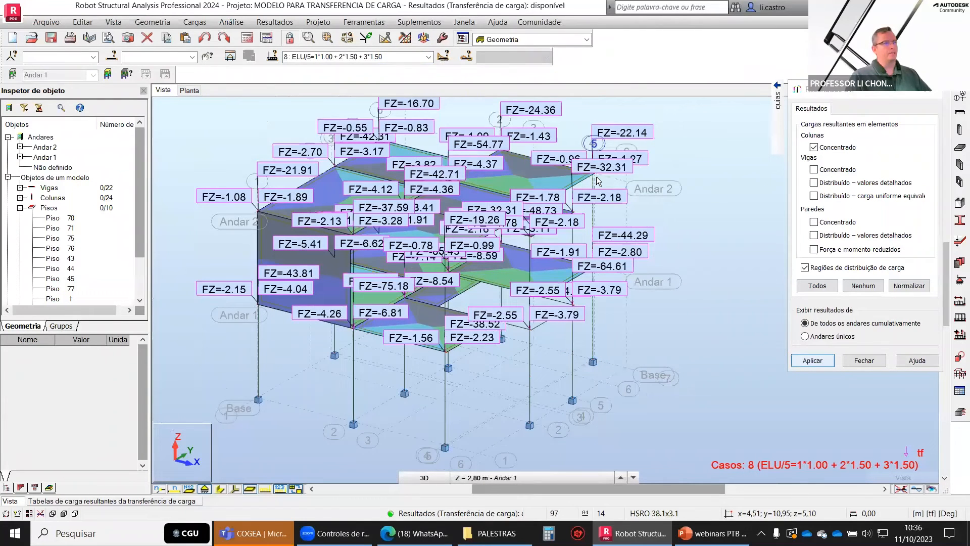
scroll(594, 374, up, 4)
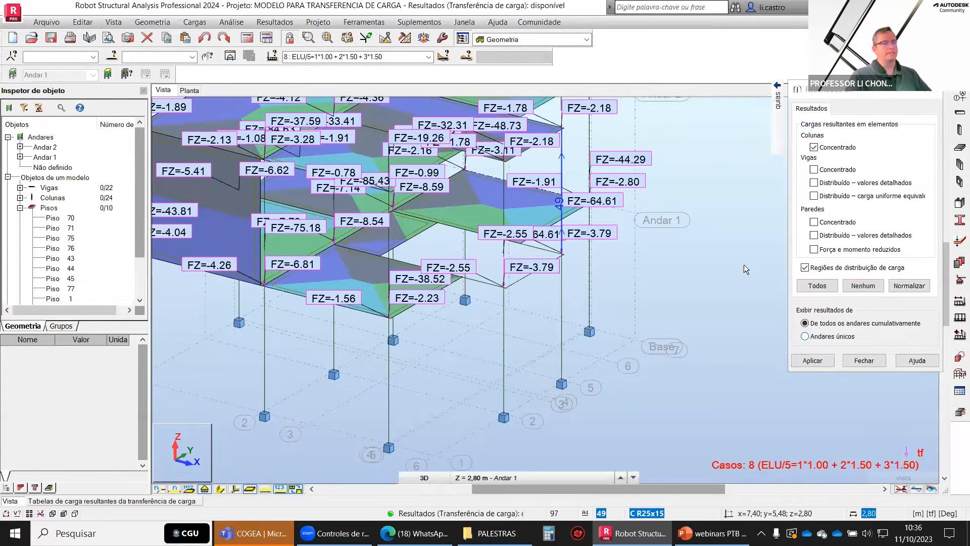
scroll(668, 333, down, 3)
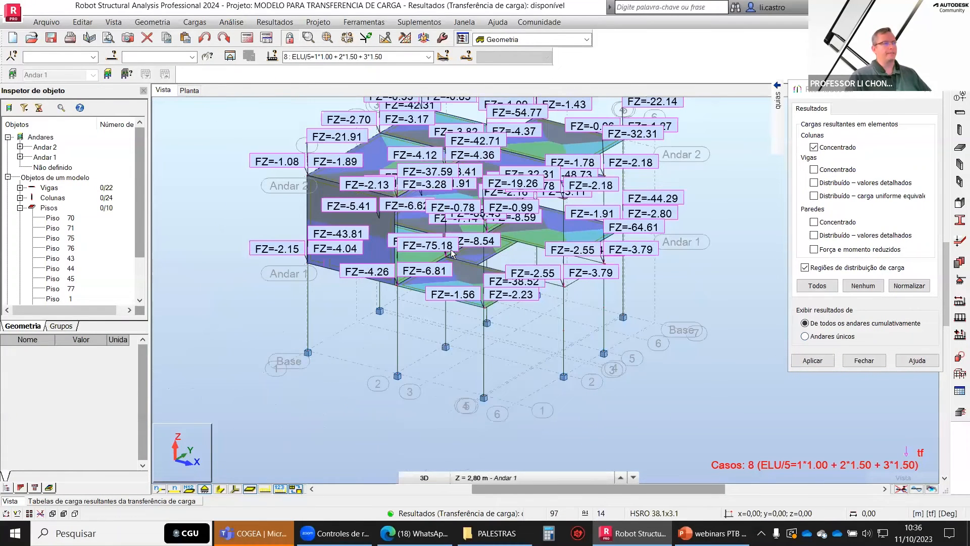
Hide the load distribution regions, keep the concentrated column loads displayed, and examine the cumulative values down to the base
click(485, 398)
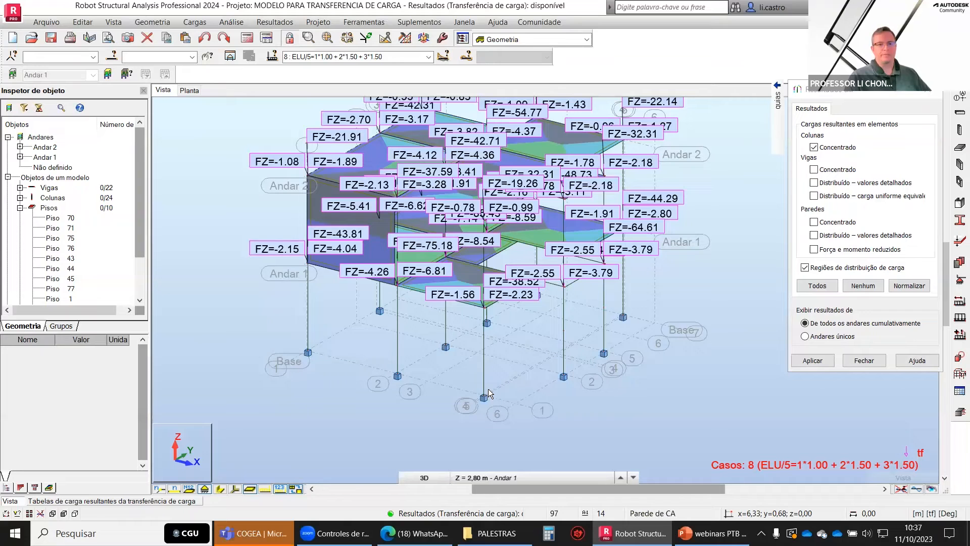
middle_drag(393, 249, 386, 304)
scroll(693, 188, down, 1)
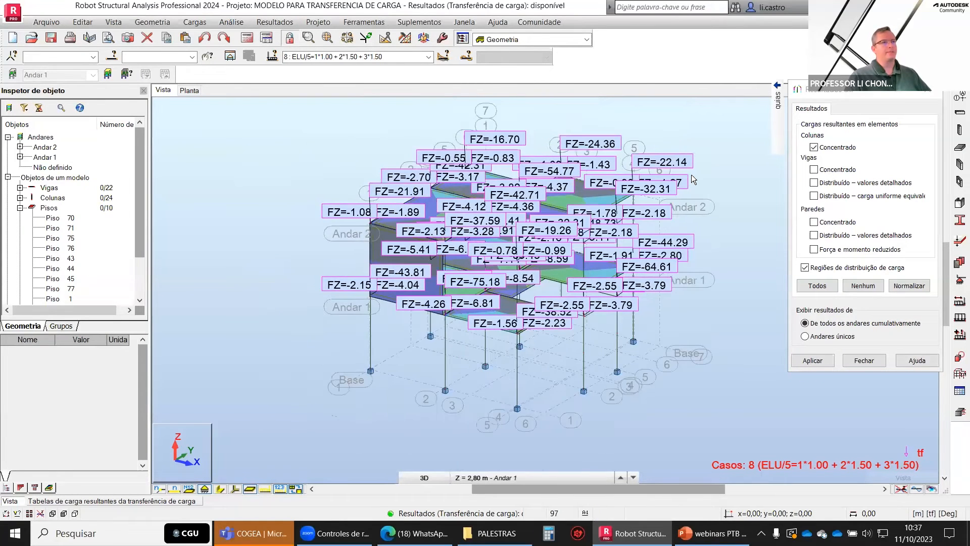
scroll(692, 180, up, 1)
click(264, 24)
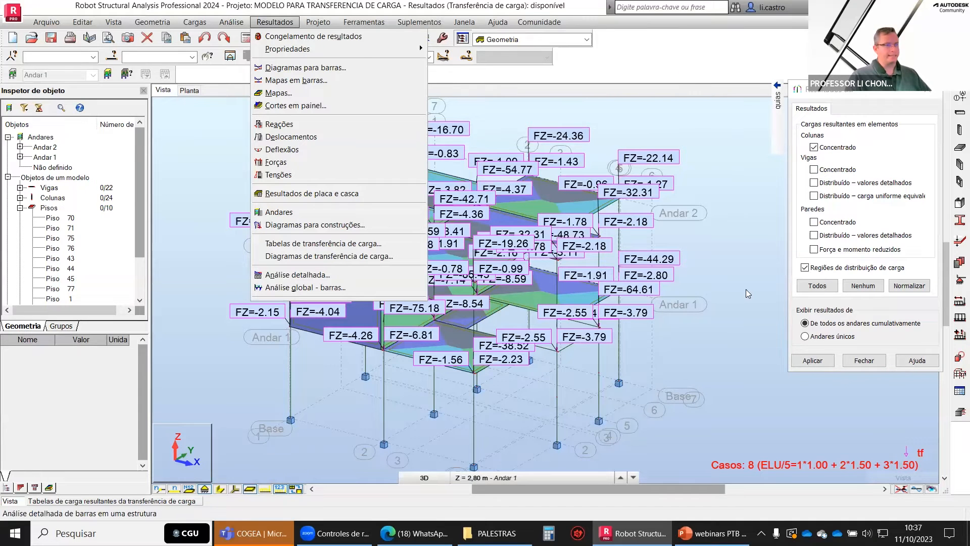
click(809, 268)
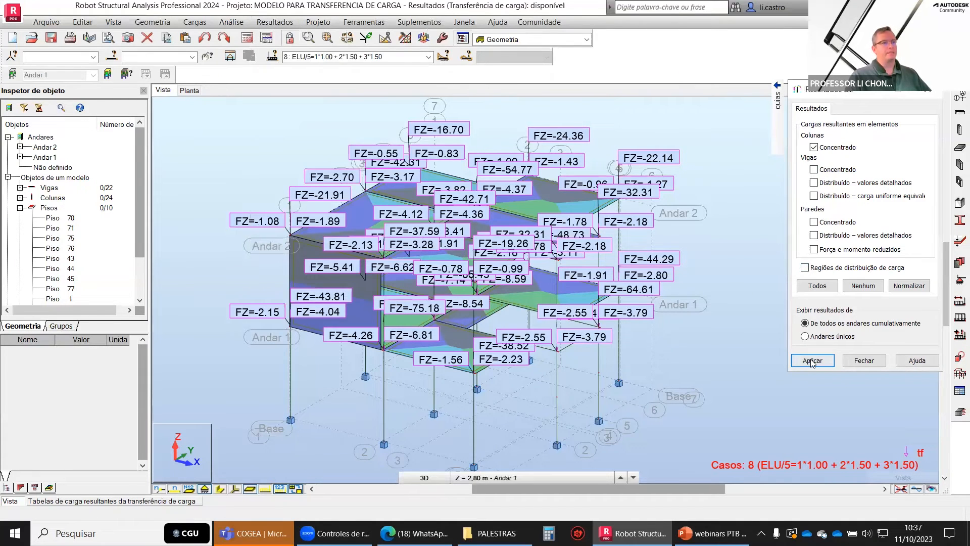
click(814, 147)
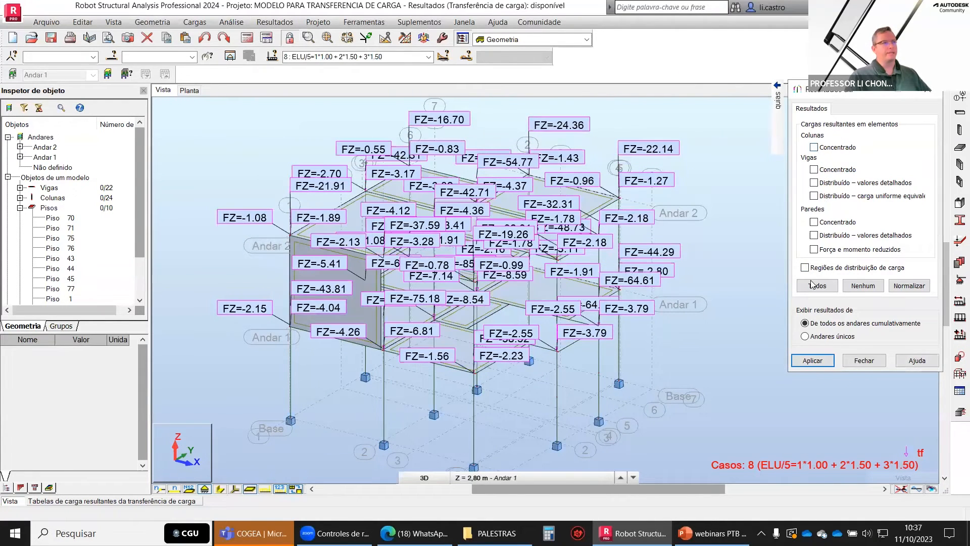
scroll(599, 167, up, 4)
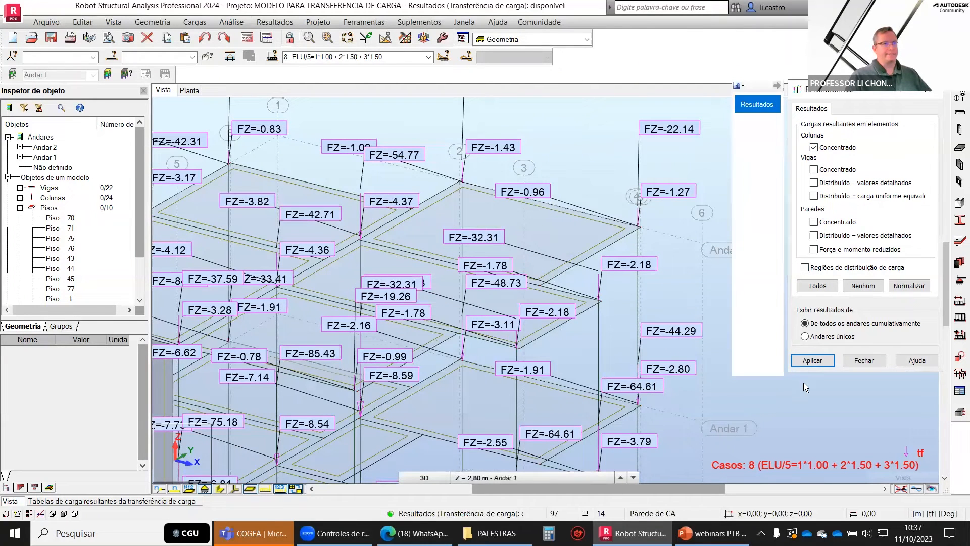
click(812, 365)
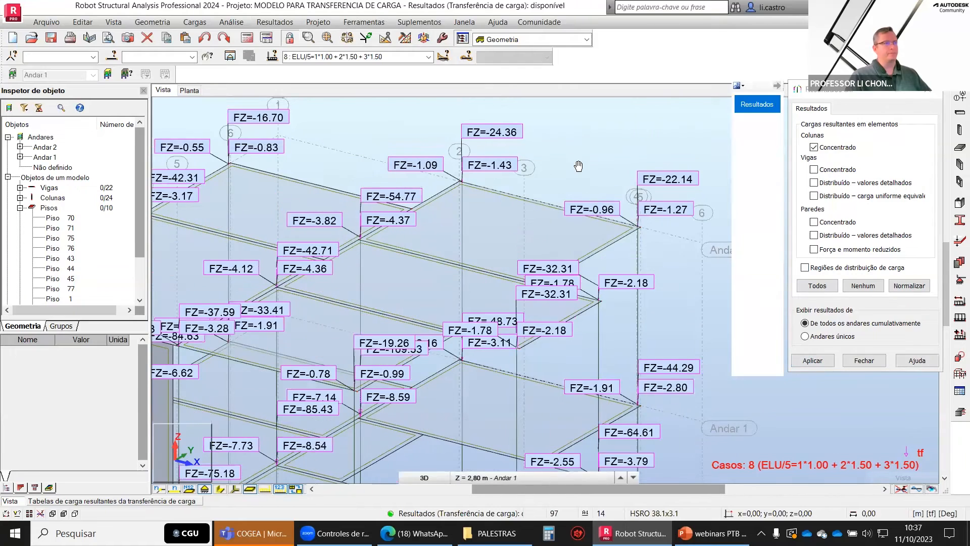
middle_drag(620, 174, 562, 120)
scroll(569, 135, down, 4)
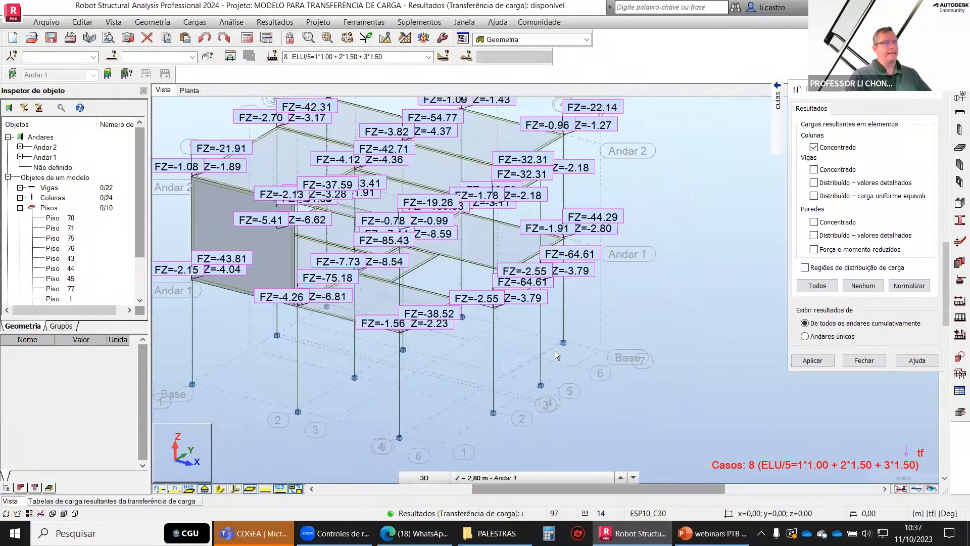
Display the vertical support reactions (FZ) with value descriptions at the column bases for combination 8
key(ctrl)
key(ctrl)
key(ctrl)
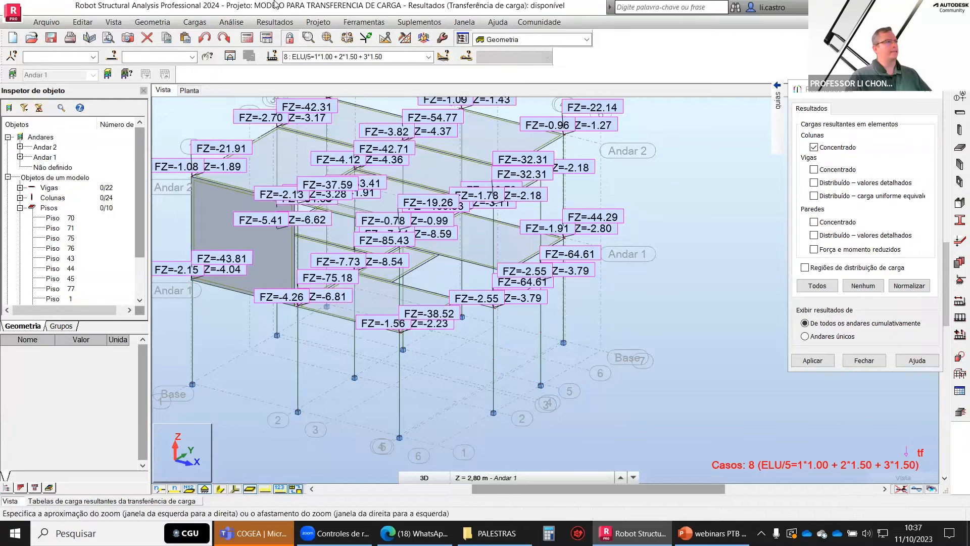
click(274, 22)
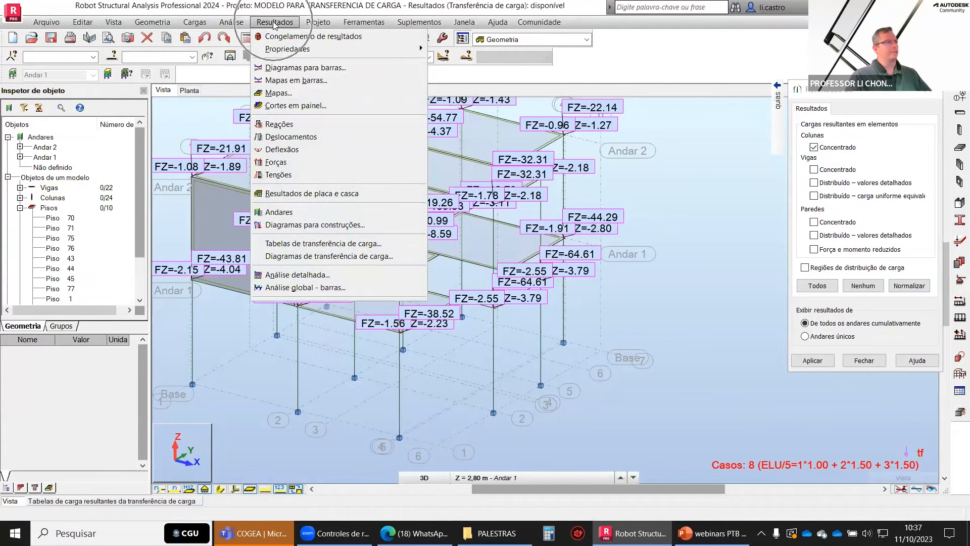
key(ctrl)
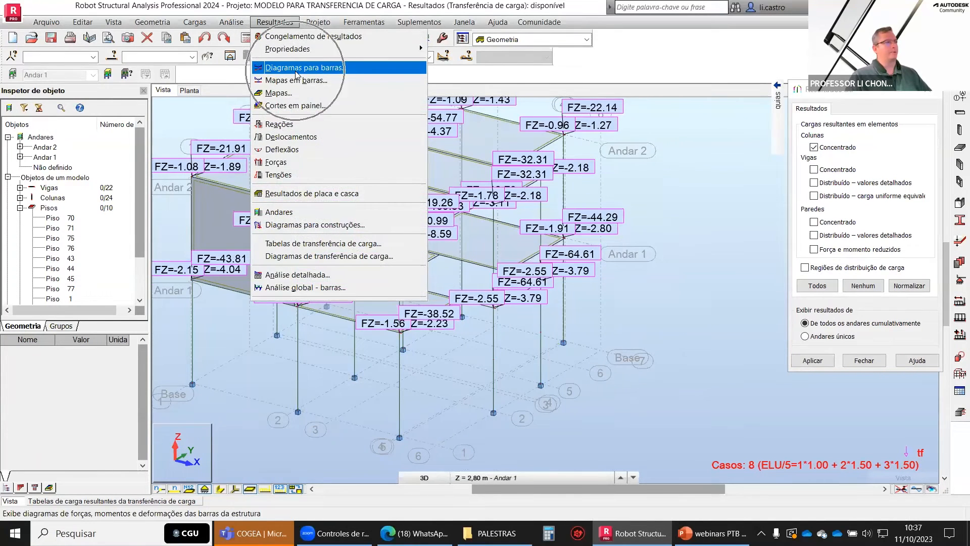
click(296, 69)
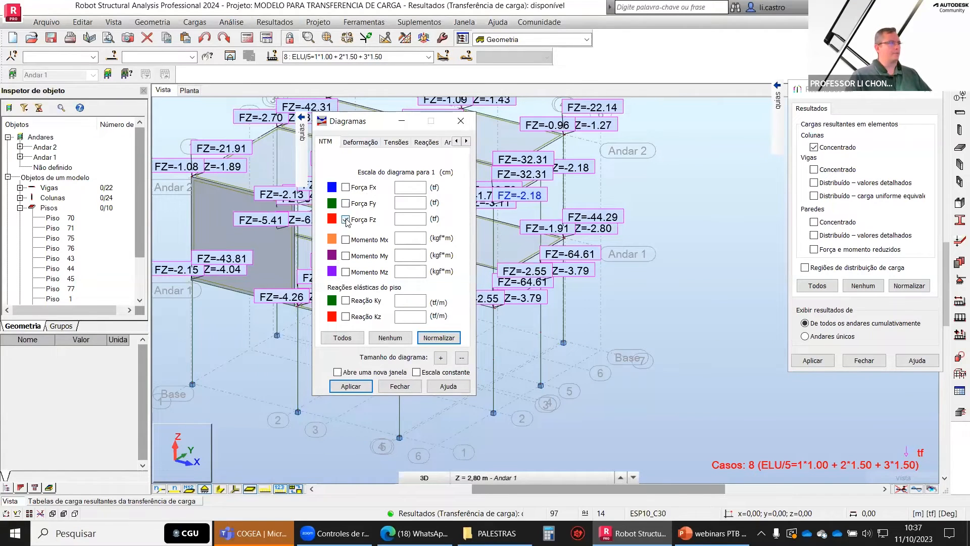
click(426, 142)
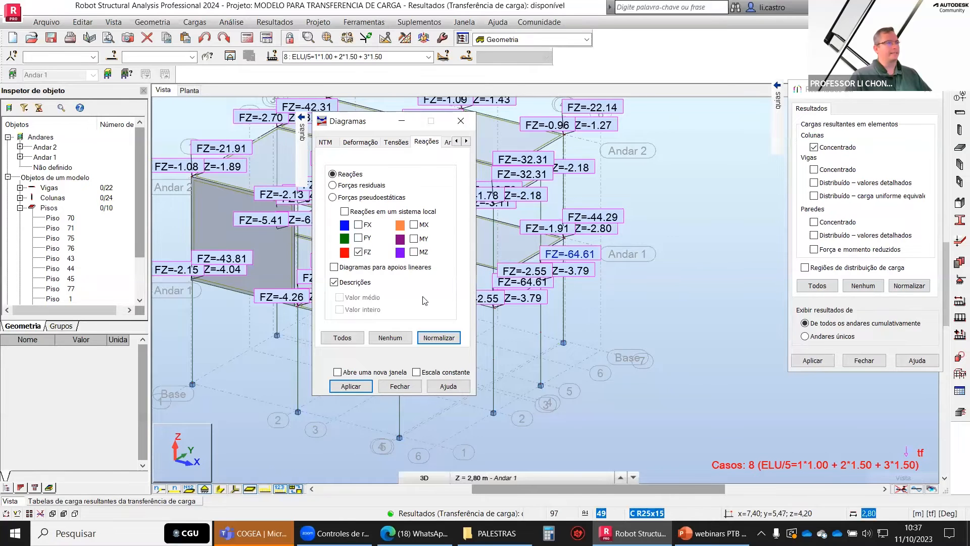
click(349, 387)
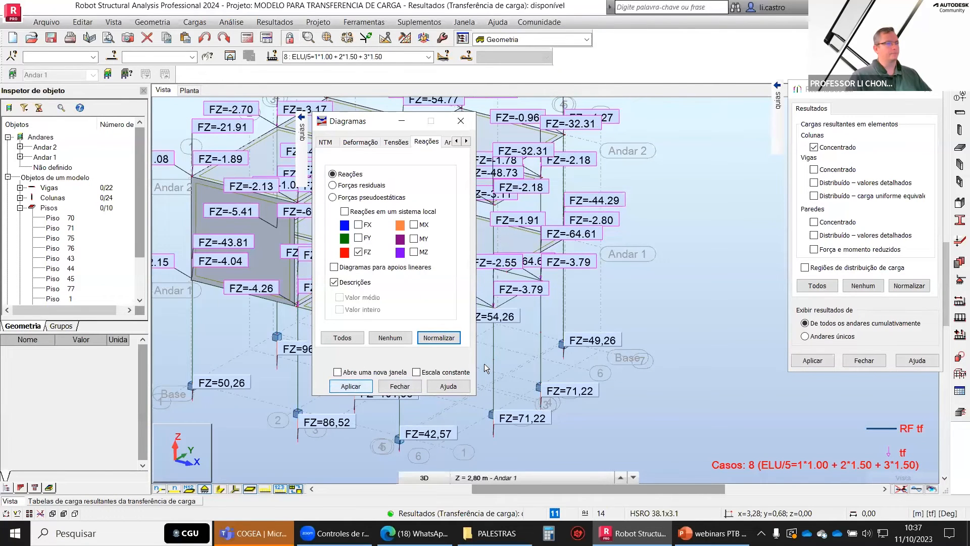
click(399, 387)
Set the load transfer results to single storeys (Andares únicos) and examine the column loads on Andar 2
scroll(585, 342, down, 1)
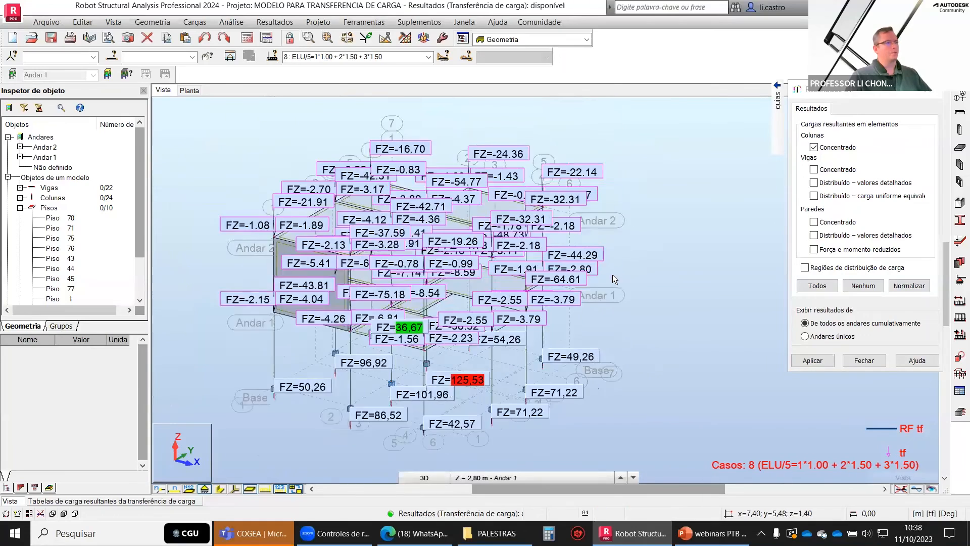
scroll(534, 349, up, 2)
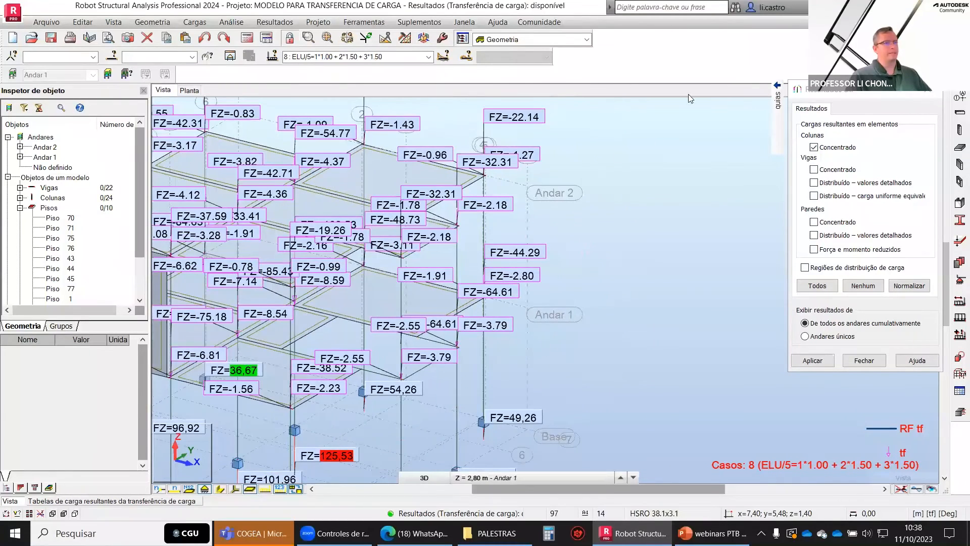
scroll(538, 347, down, 2)
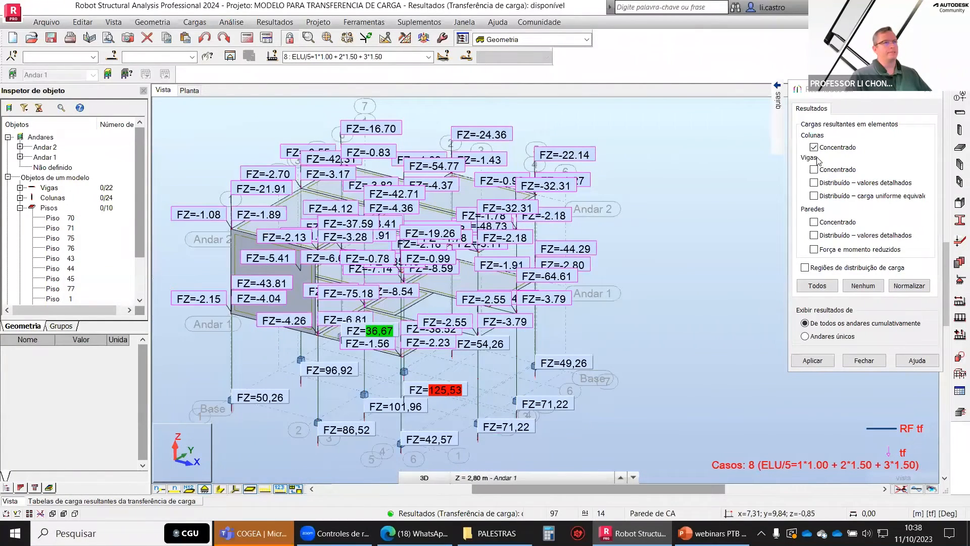
click(814, 337)
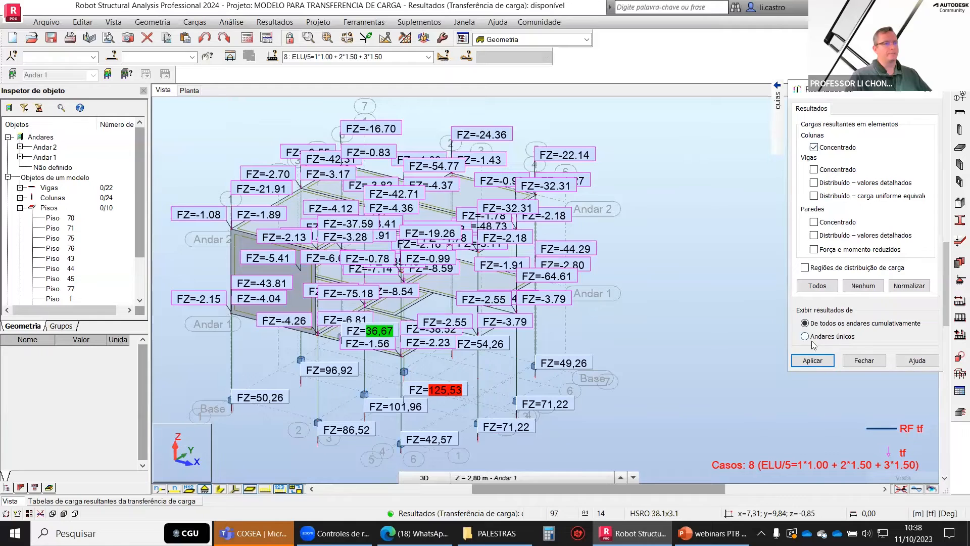
click(814, 361)
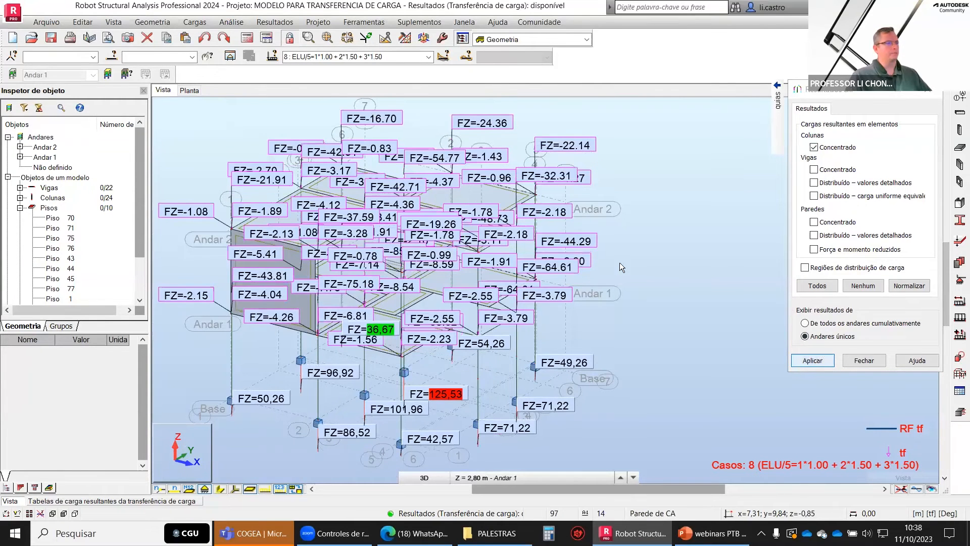
scroll(587, 151, up, 5)
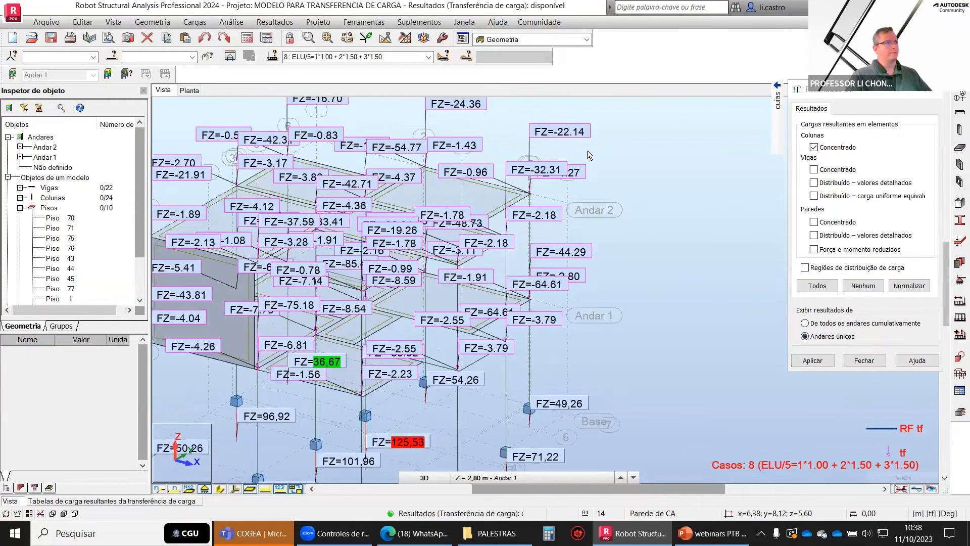
middle_drag(572, 232, 580, 265)
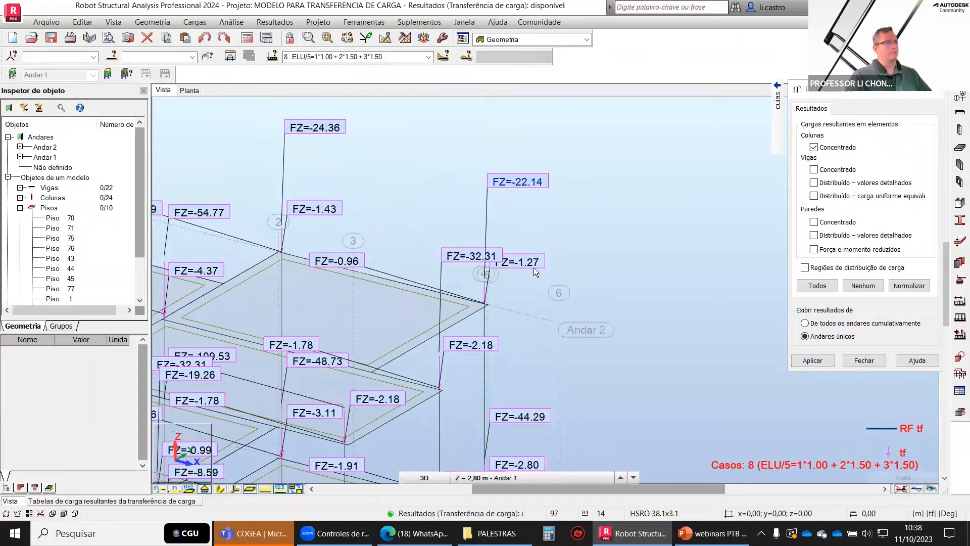
Restore the cumulative results over all storeys (De todos os andares cumulativamente) and compare the column loads with the base reactions
click(805, 323)
click(812, 361)
middle_drag(652, 280, 644, 123)
scroll(647, 206, down, 2)
scroll(643, 221, down, 1)
middle_drag(627, 243, 616, 284)
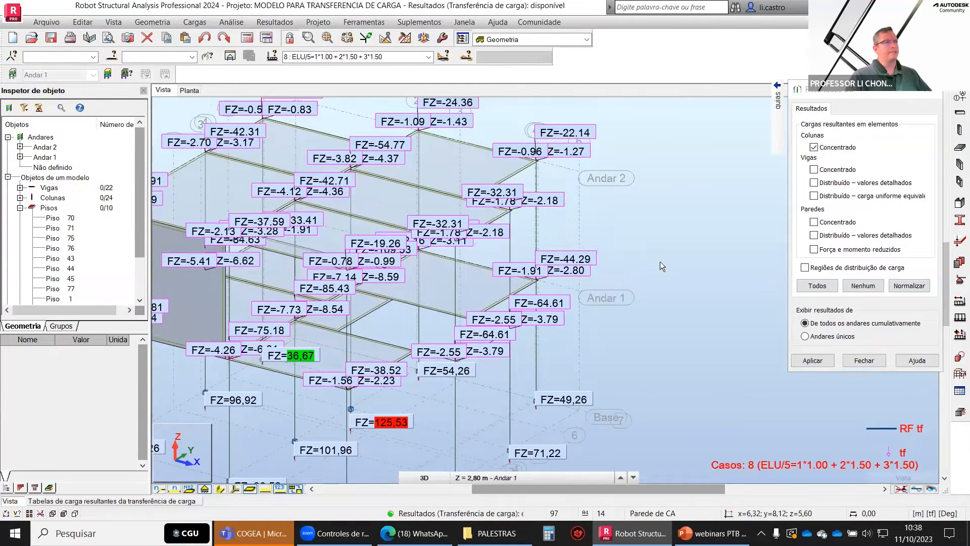
middle_drag(661, 262, 659, 212)
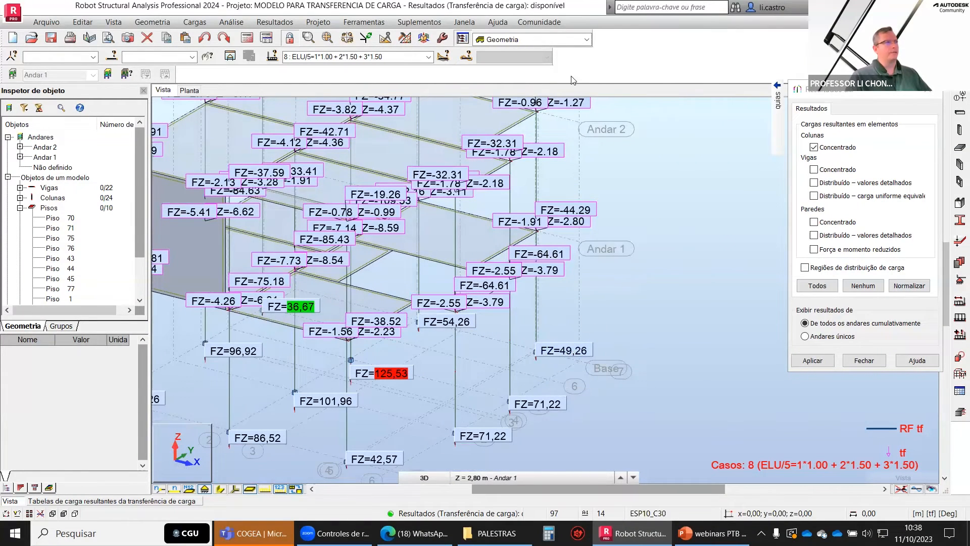
Select combination 4: ELU/1=1*1.25 + 2*1.50 + 3*1.50 and advance through the following combinations, comparing column loads and base reactions
click(429, 57)
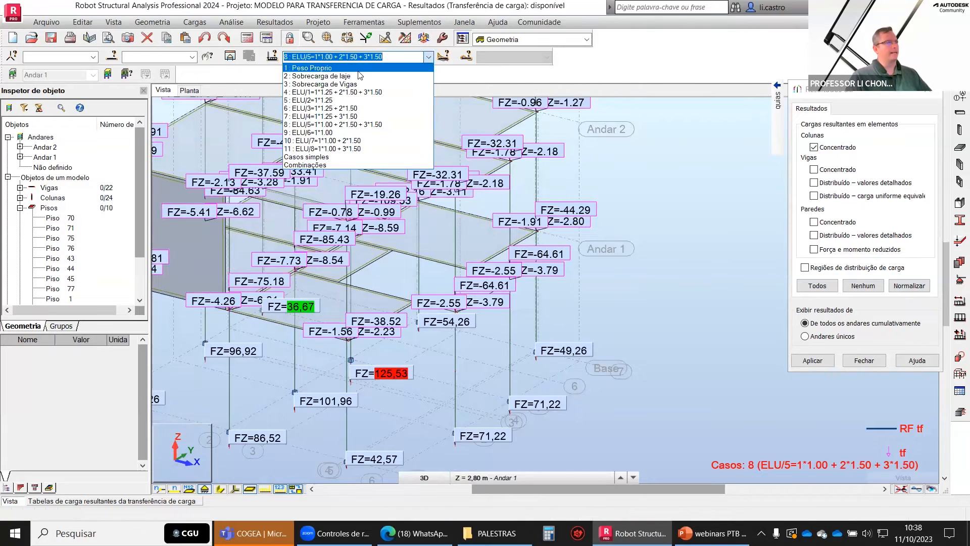
click(351, 92)
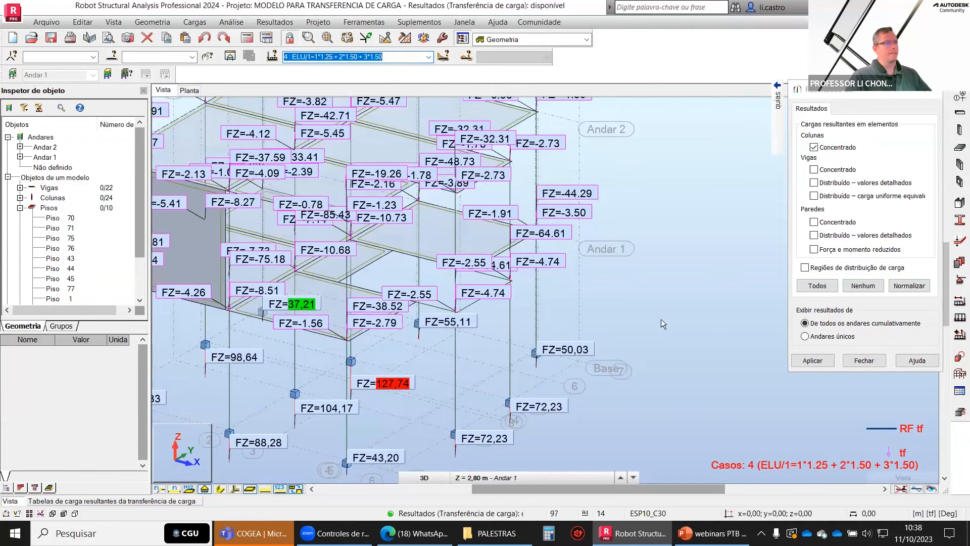
scroll(437, 56, down, 1)
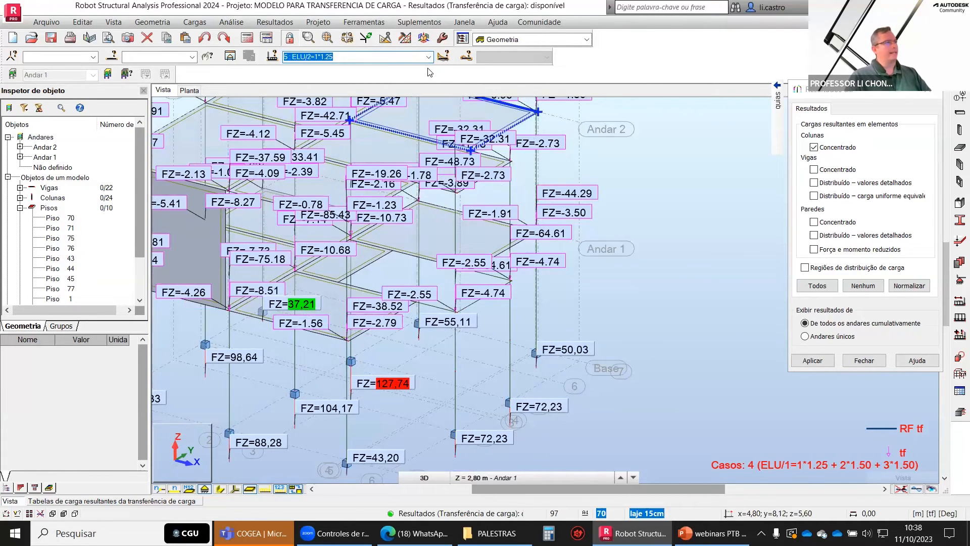
key(Down)
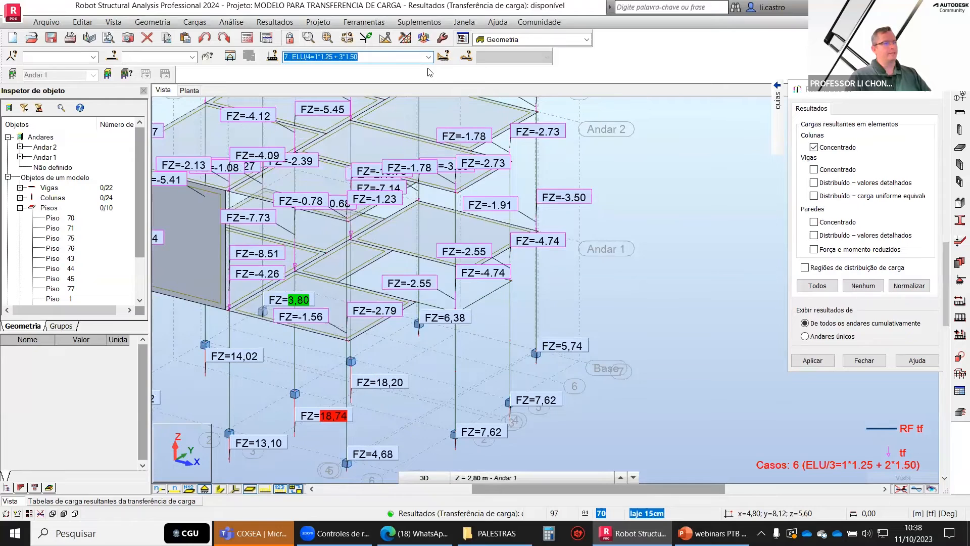
key(Down)
key(Down)
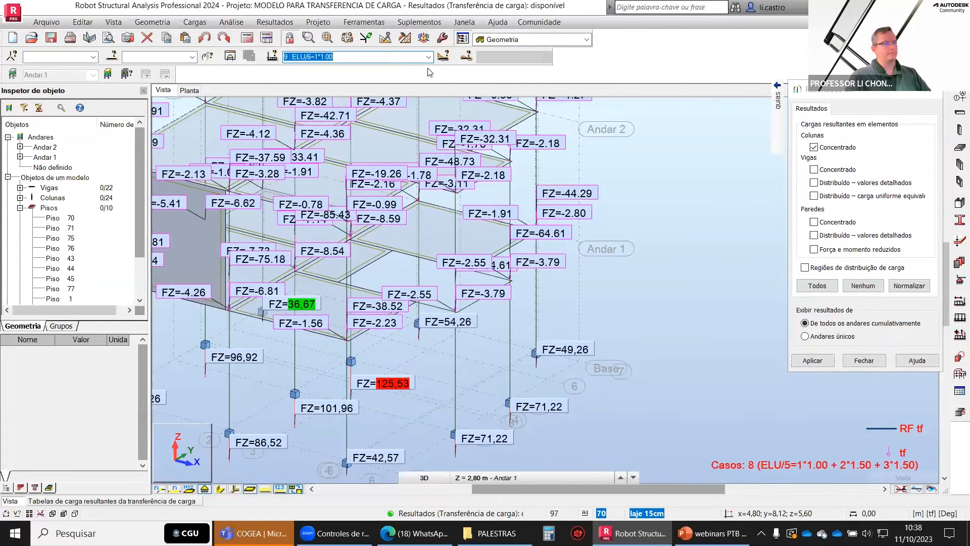
Go back to combination 7: ELU/4=1*1.25 + 3*1.50, advance to combination 9: ELU/6=1*1.00, and examine its column loads and reactions
key(Up)
key(Up)
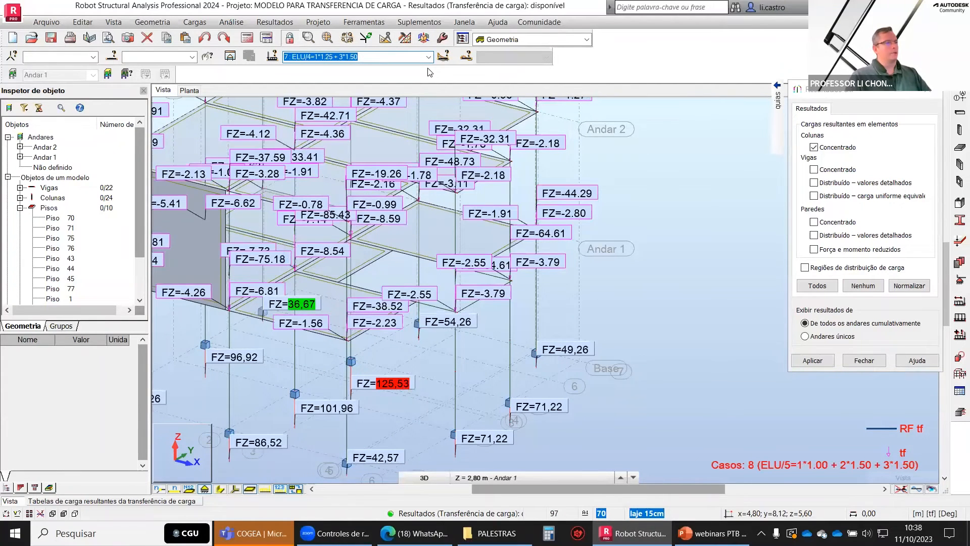
key(Down)
key(Down)
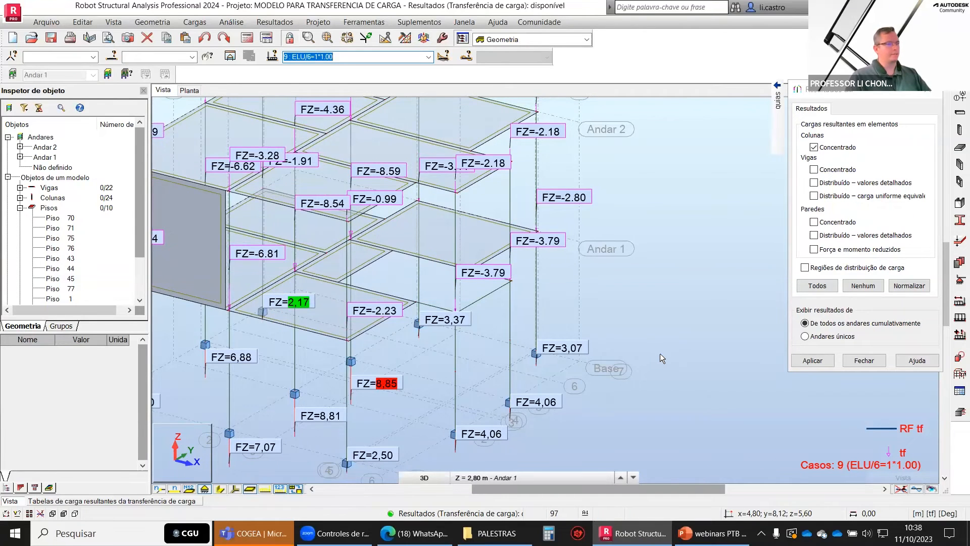
scroll(657, 356, down, 3)
scroll(640, 375, up, 3)
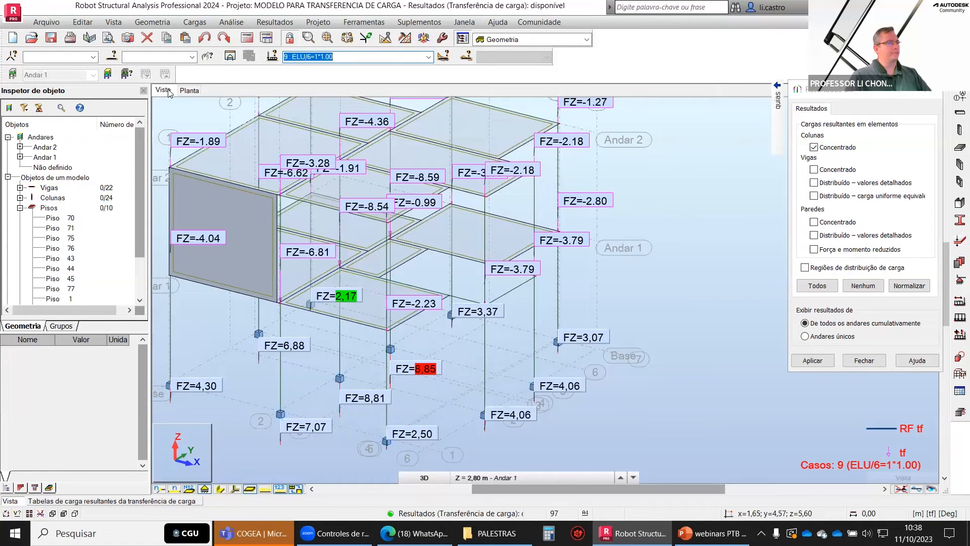
Show the plan view at the Base level (0,00 m) and examine the layout of the column supports
click(187, 93)
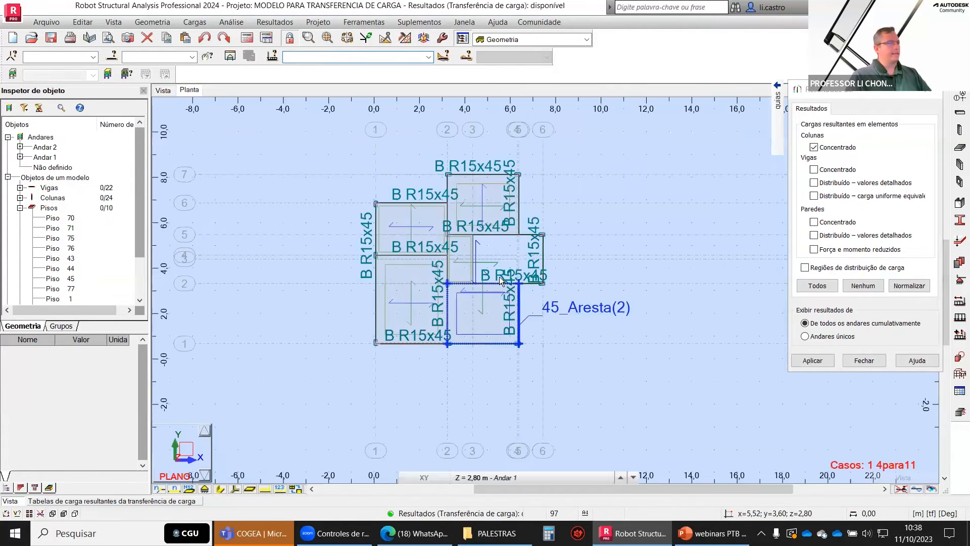
click(620, 477)
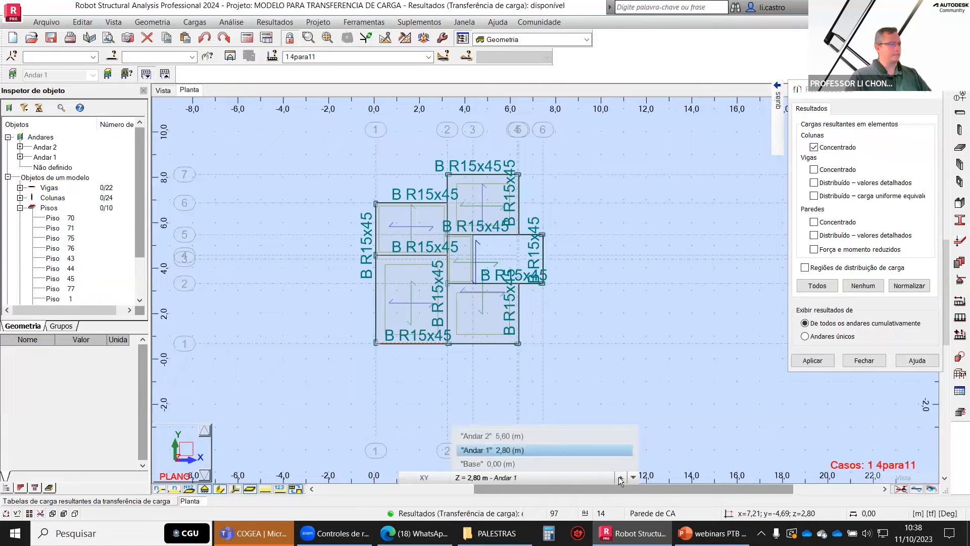
click(574, 464)
scroll(541, 232, up, 2)
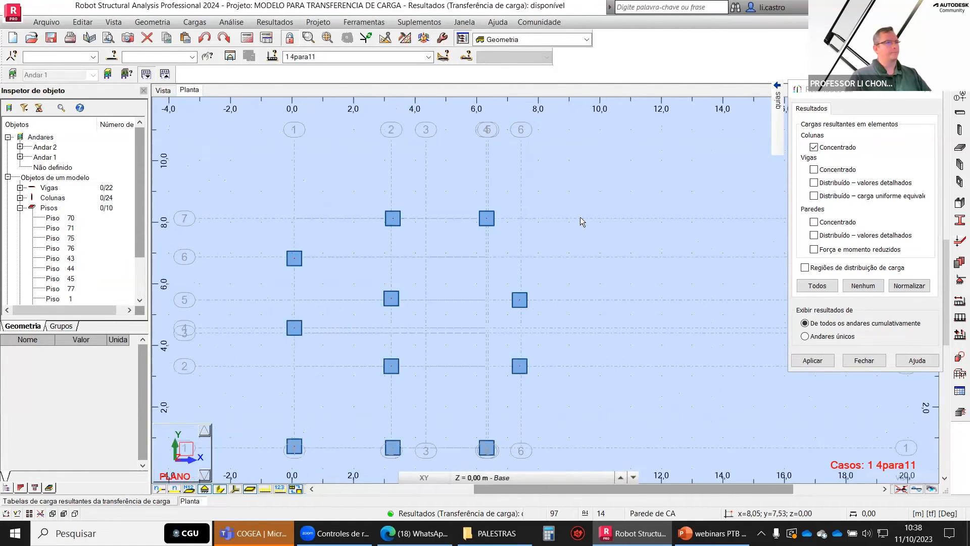
scroll(453, 408, down, 2)
scroll(452, 408, up, 2)
middle_drag(510, 341, 470, 319)
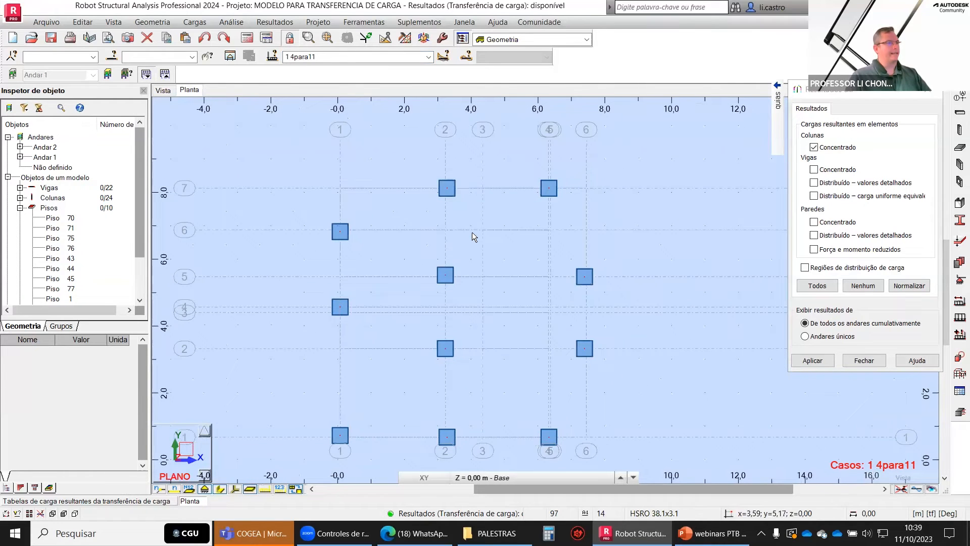
Display the vertical support reactions FZ with value descriptions on the Base level plan and examine them
click(263, 24)
click(306, 69)
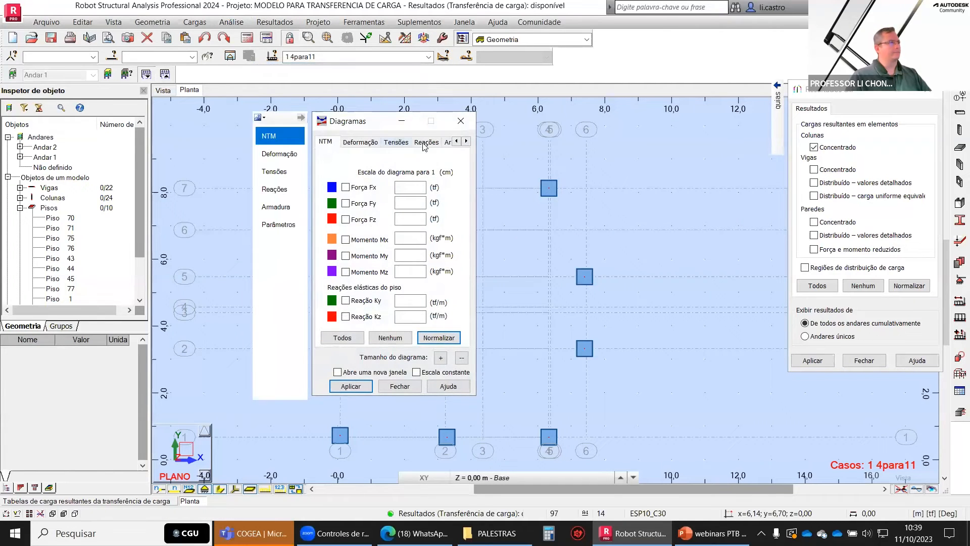
click(425, 143)
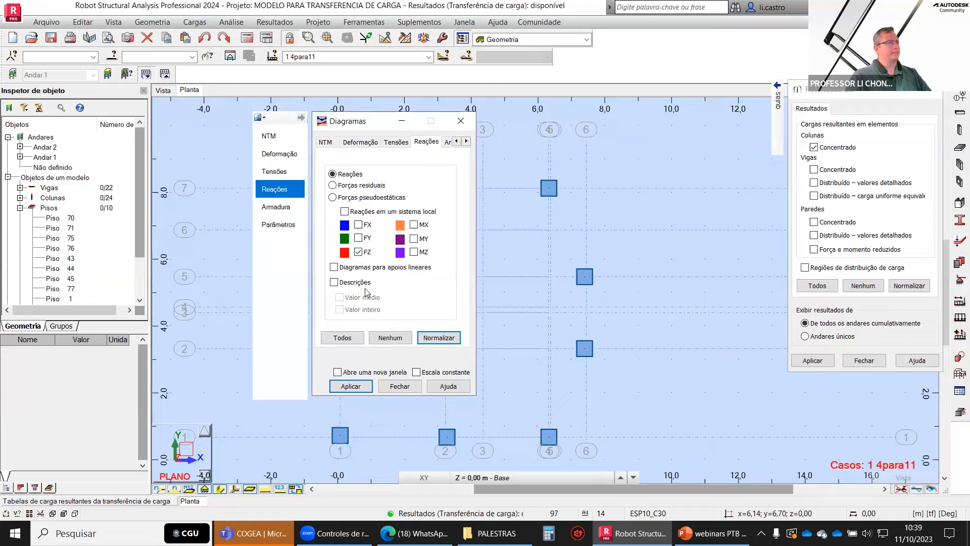
click(346, 388)
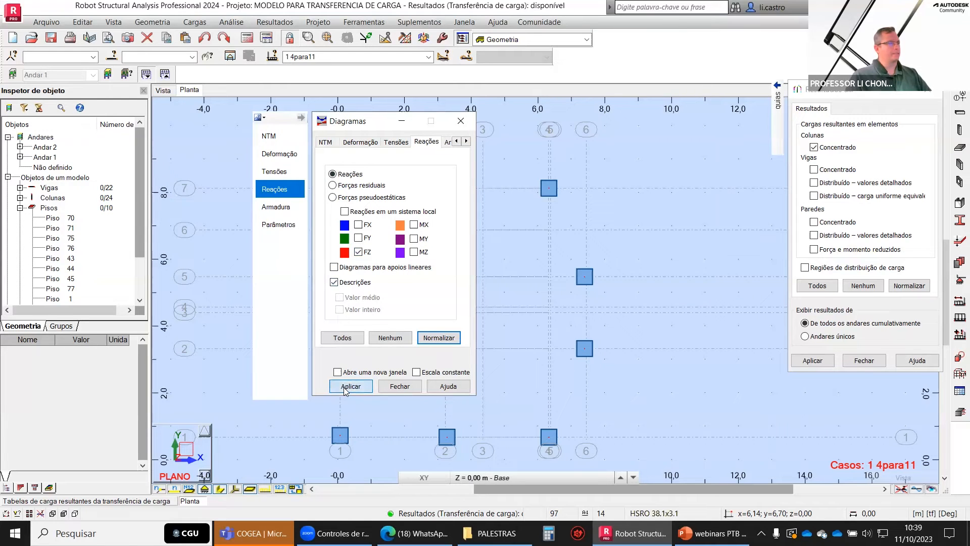
click(401, 387)
scroll(510, 262, down, 3)
scroll(607, 286, up, 1)
scroll(751, 283, down, 2)
scroll(689, 144, up, 2)
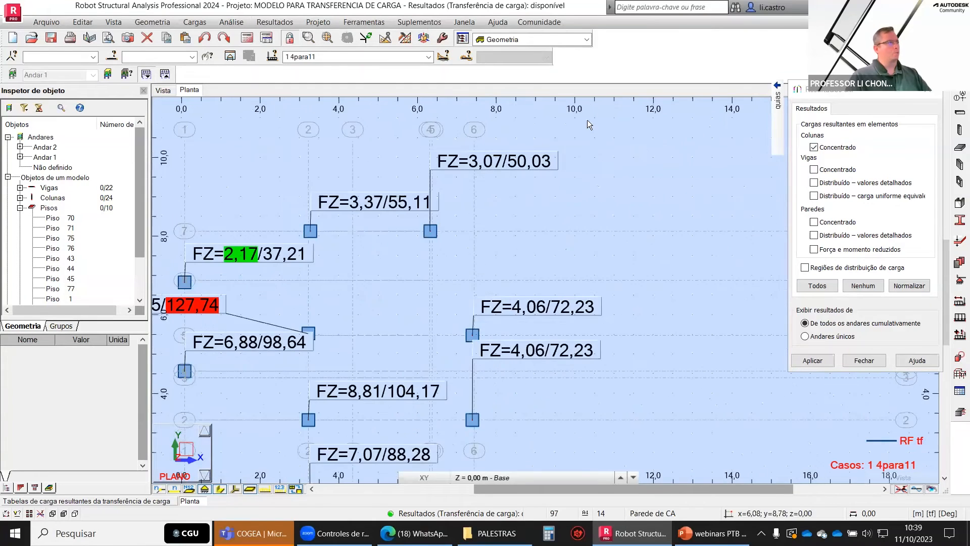
middle_drag(603, 253, 719, 191)
scroll(693, 236, down, 1)
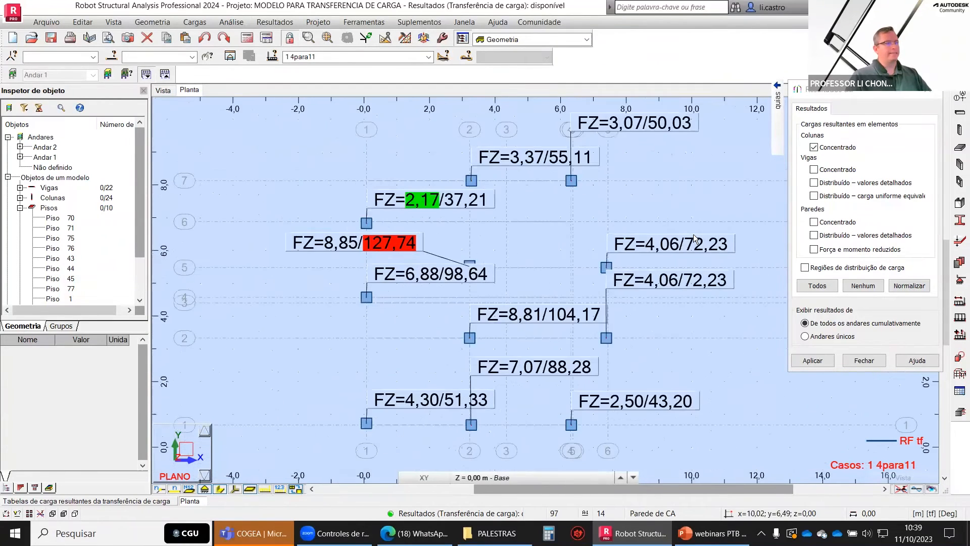
scroll(664, 244, down, 1)
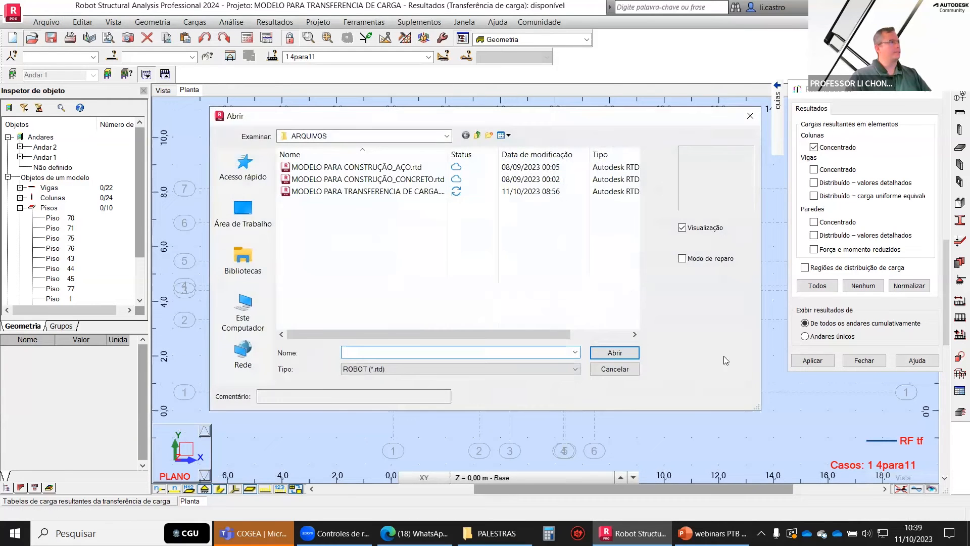
Examine the file formats available for saving the project under another type, such as Formato DXF and Formato DWG, without saving
click(613, 371)
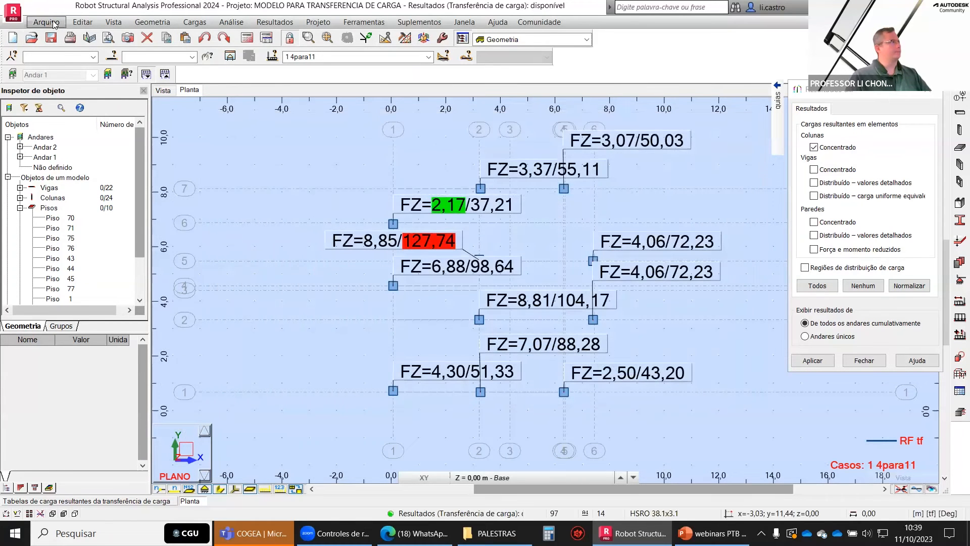
click(47, 22)
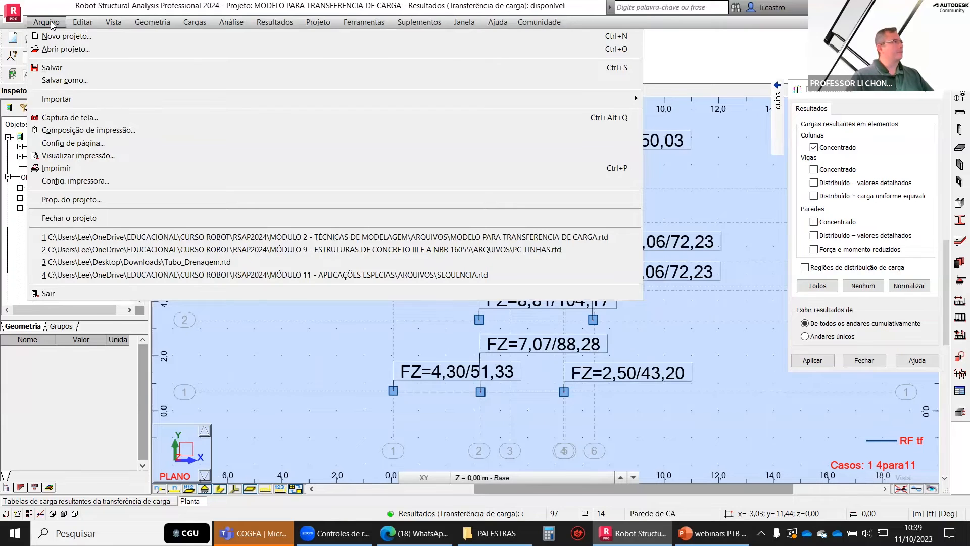
click(75, 80)
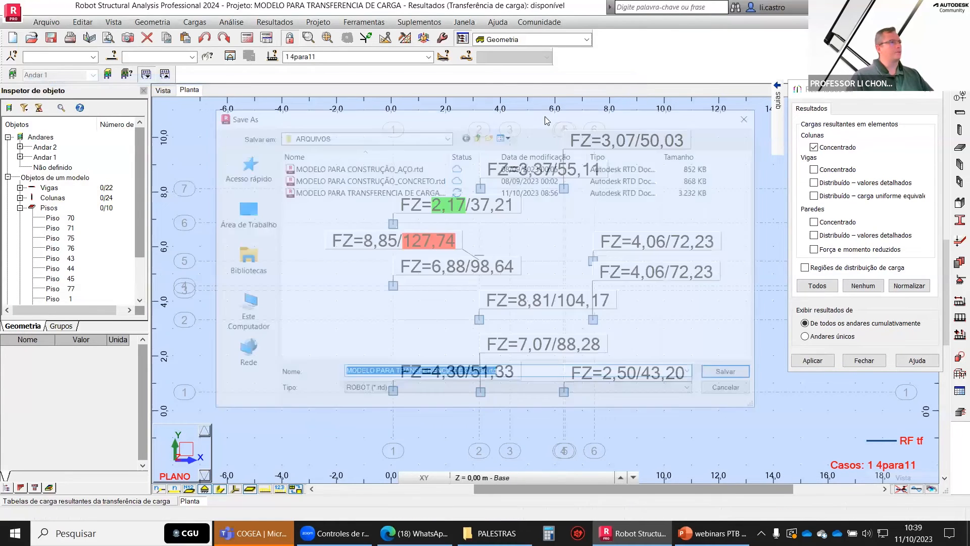
click(692, 390)
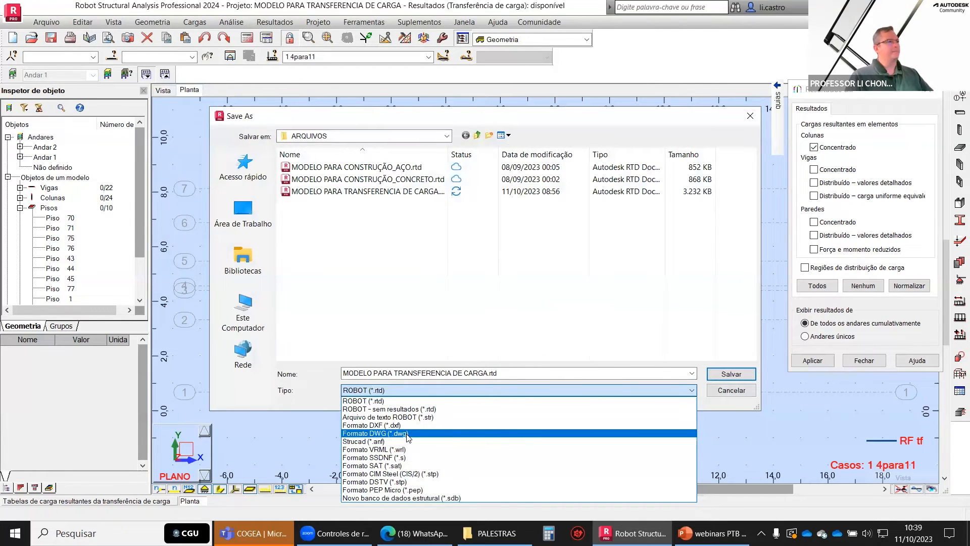
click(745, 390)
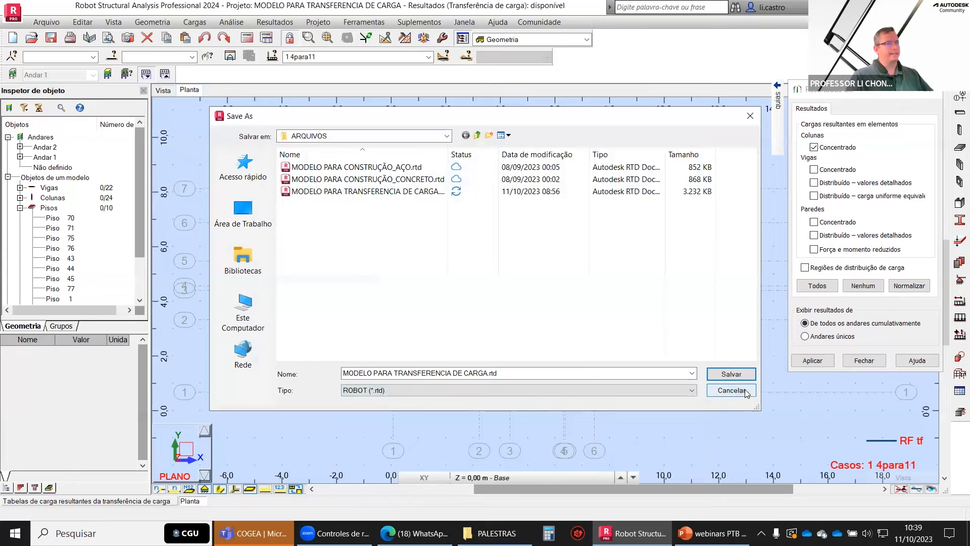
click(741, 394)
Close the load transfer diagram settings and examine the FZ reaction labels across all column supports on the base plan
scroll(529, 277, up, 3)
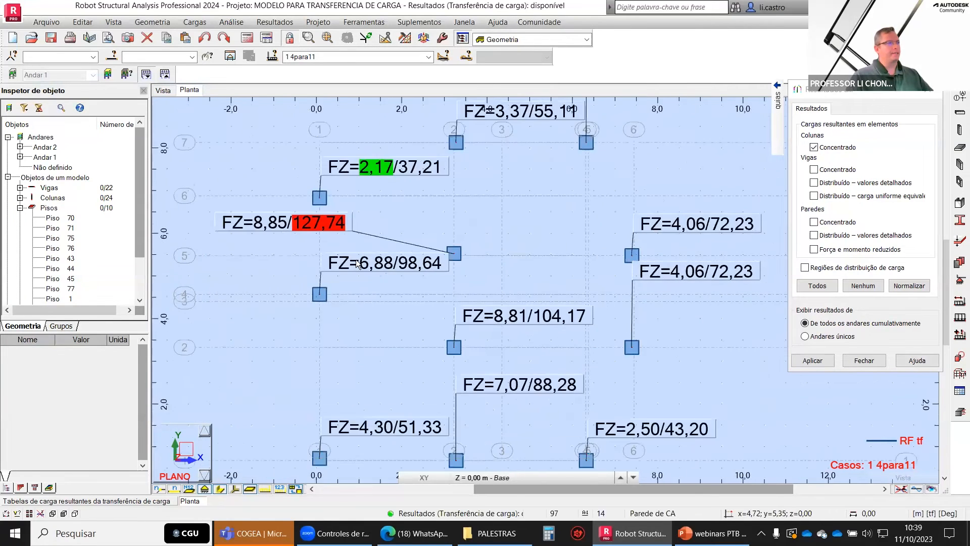
scroll(556, 237, up, 1)
scroll(602, 168, up, 2)
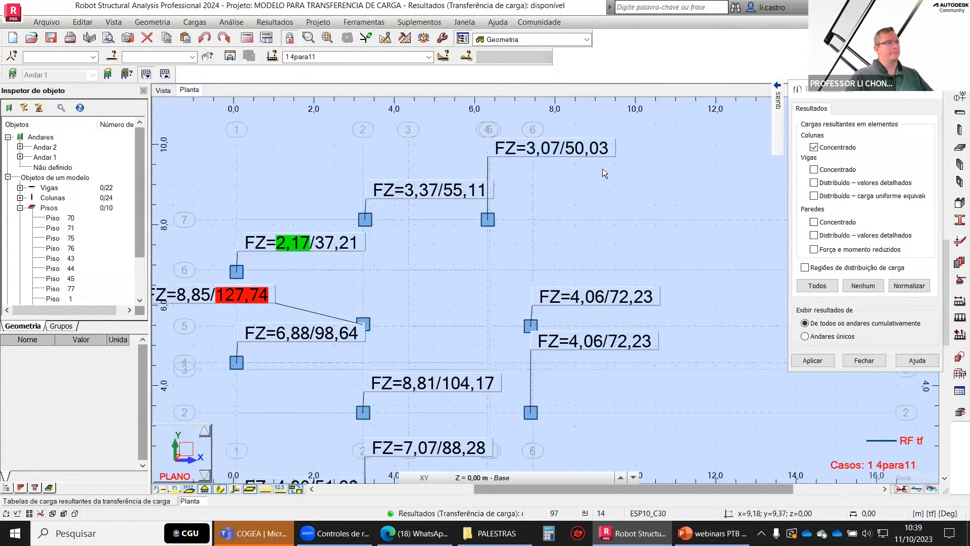
scroll(622, 209, down, 1)
middle_drag(622, 209, 702, 208)
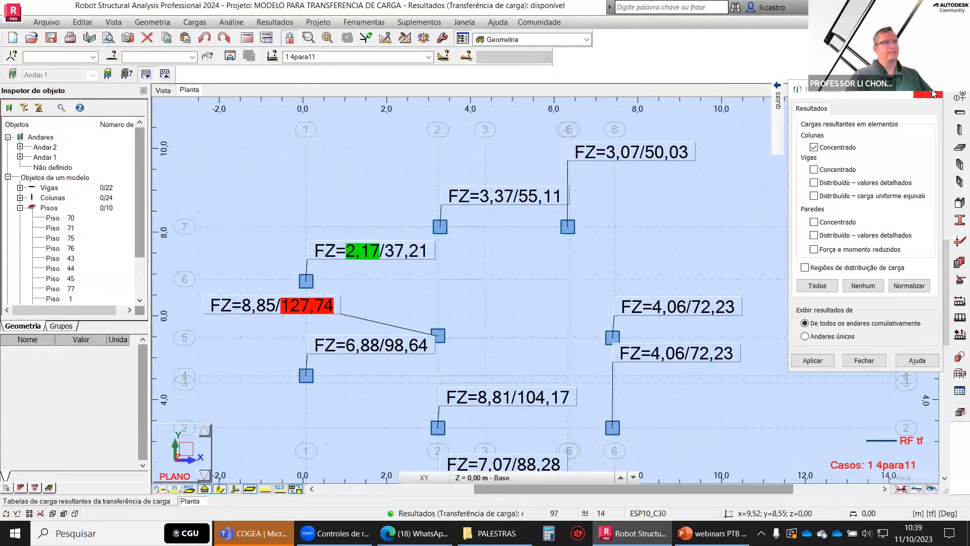
click(935, 94)
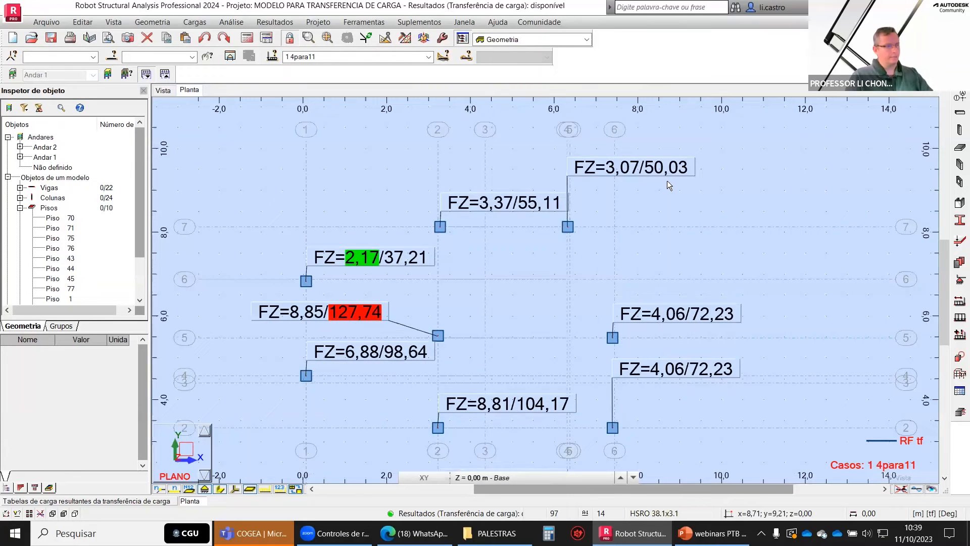
scroll(662, 192, down, 2)
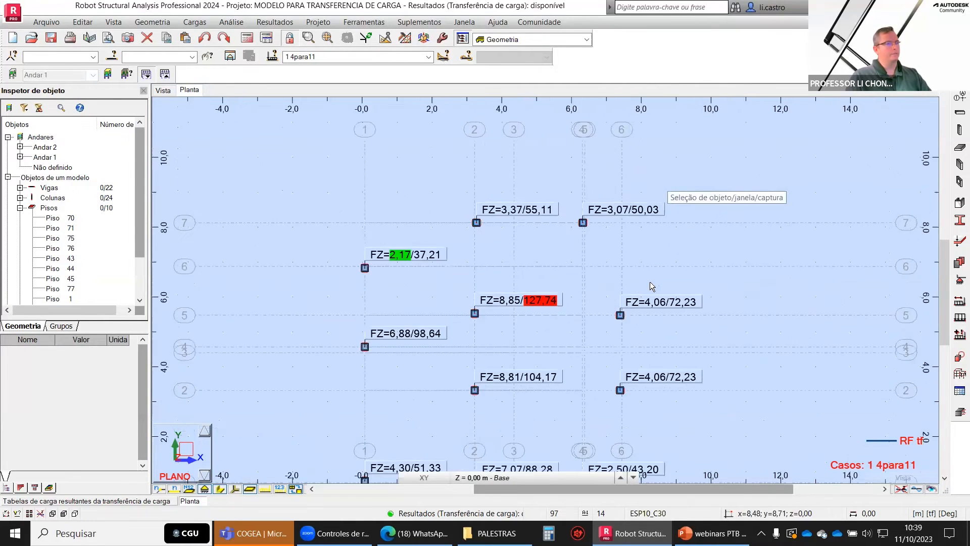
scroll(657, 306, up, 1)
middle_drag(646, 319, 653, 292)
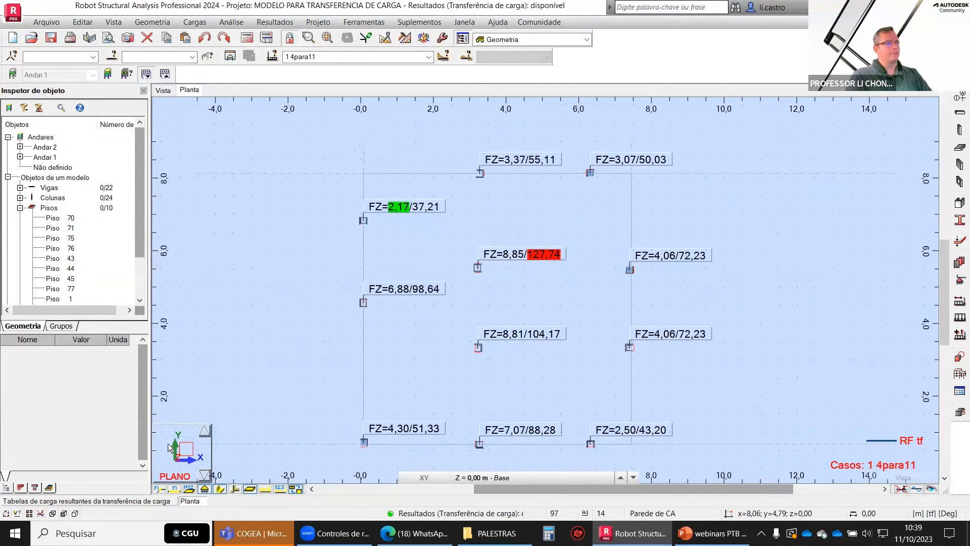
Display the node numbers on the base plan and reposition the FZ reaction label of node 3
click(159, 488)
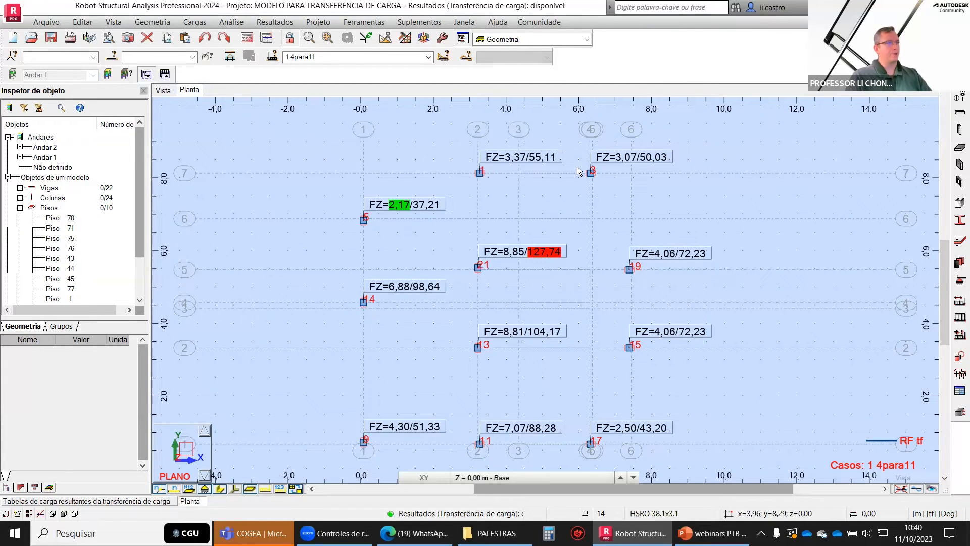
middle_drag(509, 241, 447, 239)
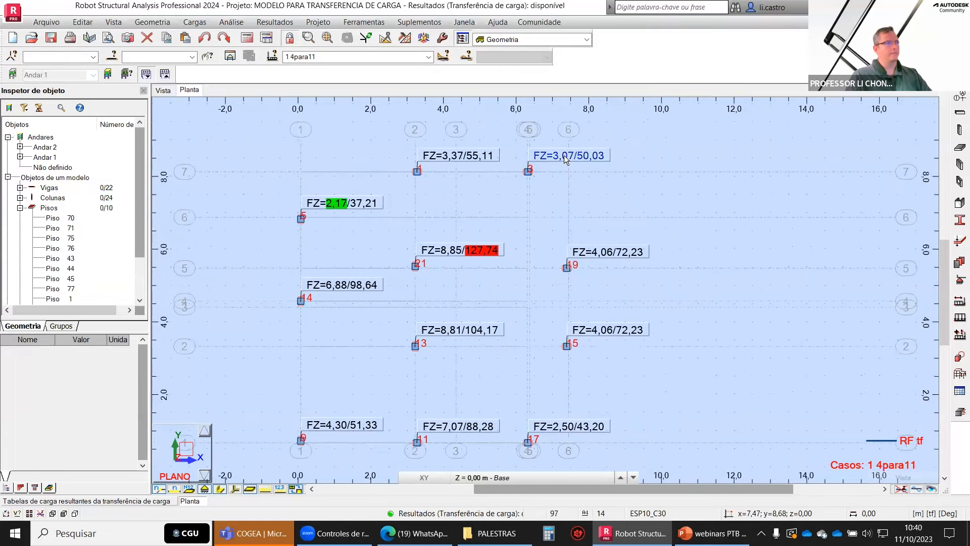
drag(637, 164, 698, 193)
drag(665, 149, 571, 145)
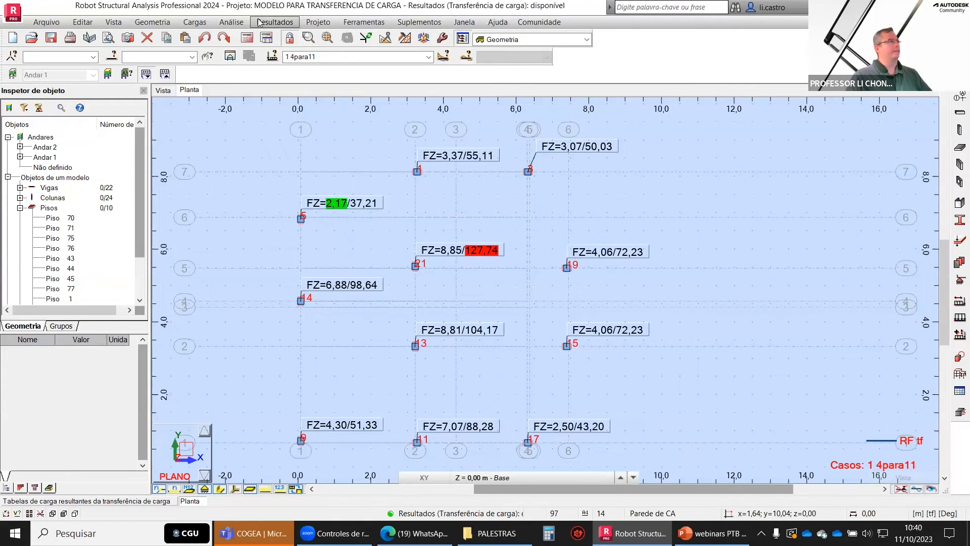
Set the bar diagram parameters to text descriptions, differentiated positive and negative values (diferenciados) and filled diagrams (preenchido)
click(289, 23)
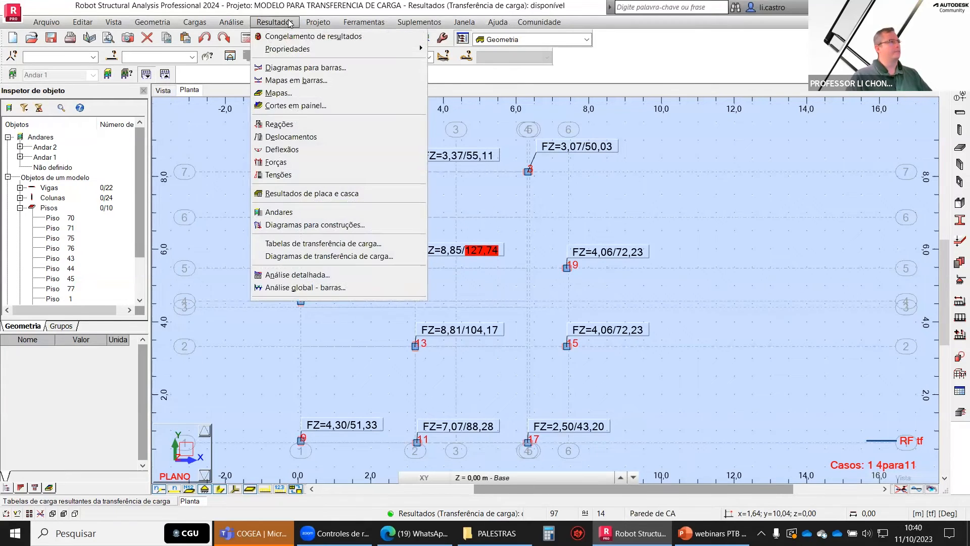
click(301, 67)
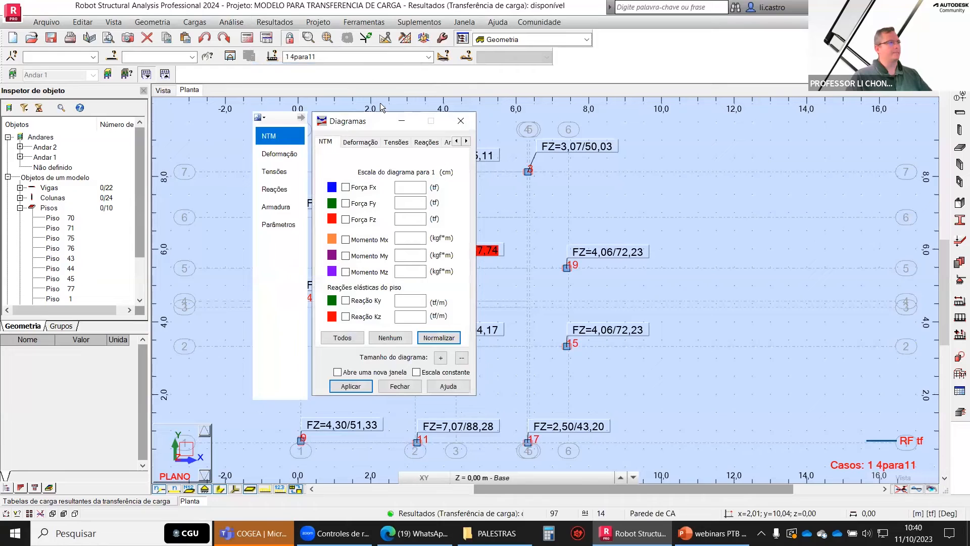
drag(379, 119, 783, 115)
click(871, 138)
click(871, 138)
click(833, 138)
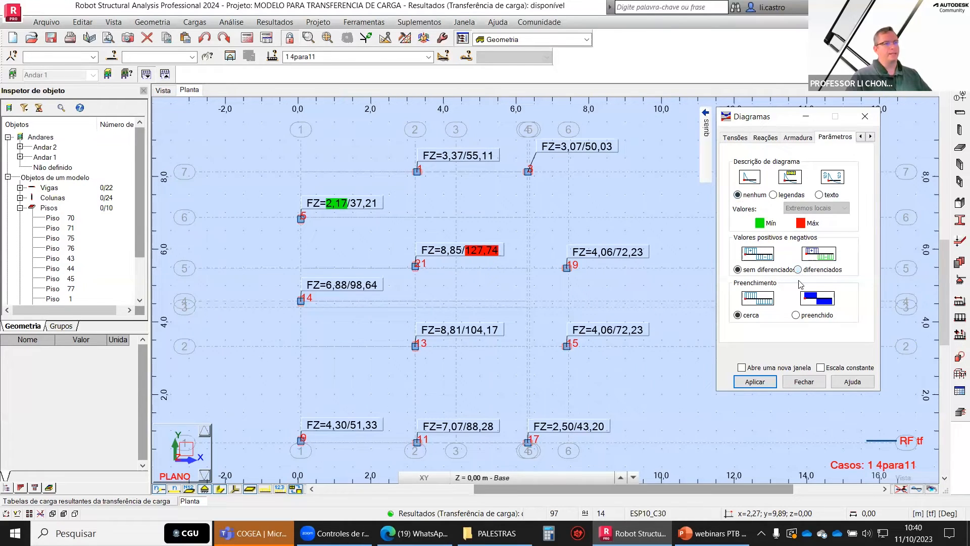
click(819, 195)
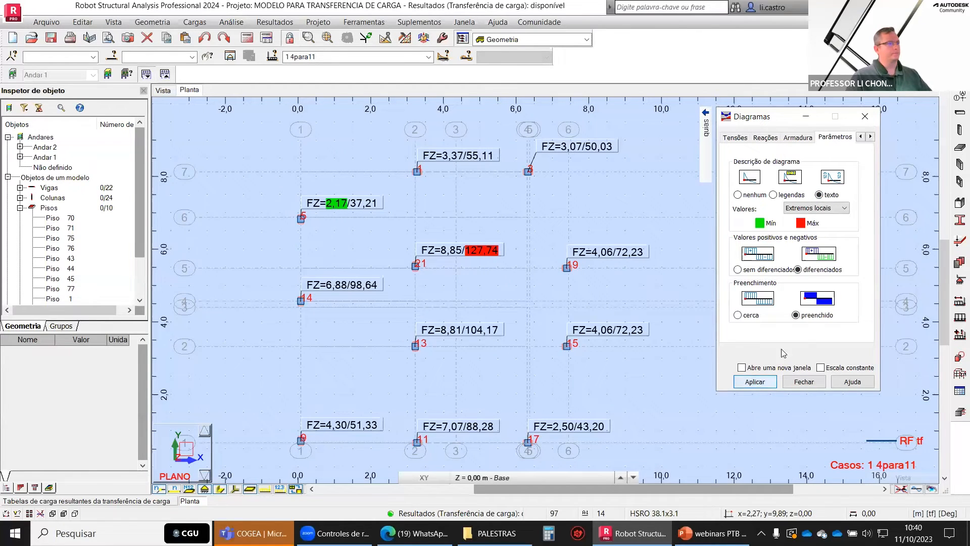
Apply Extremos globais as the values shown in the diagram descriptions and try the Todos option
click(817, 207)
click(812, 236)
click(753, 383)
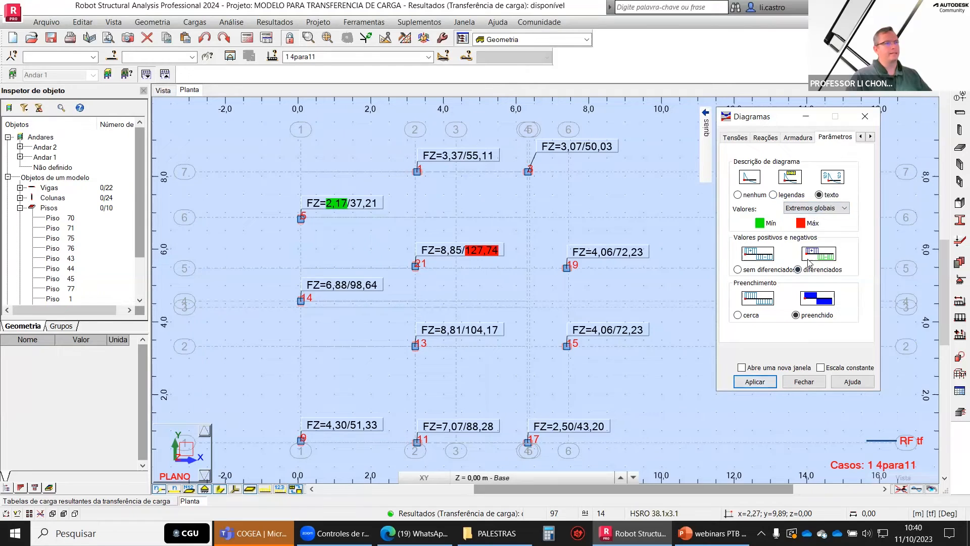
click(813, 210)
click(796, 219)
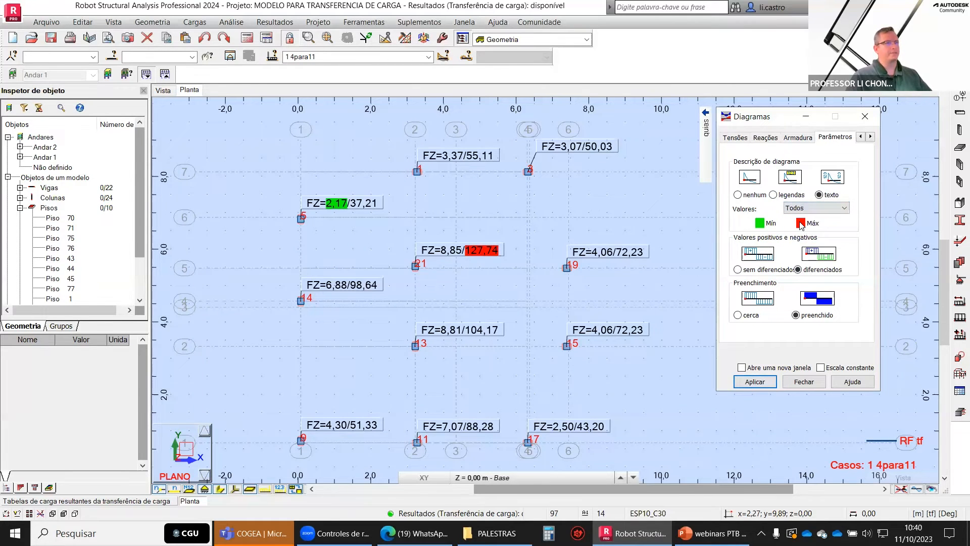
Select combination 4: ELU/1=1*1.25 + 2*1.50 + 3*1.50 and advance to combination 7: ELU/4=1*1.25 + 3*1.50, comparing base reactions
click(428, 57)
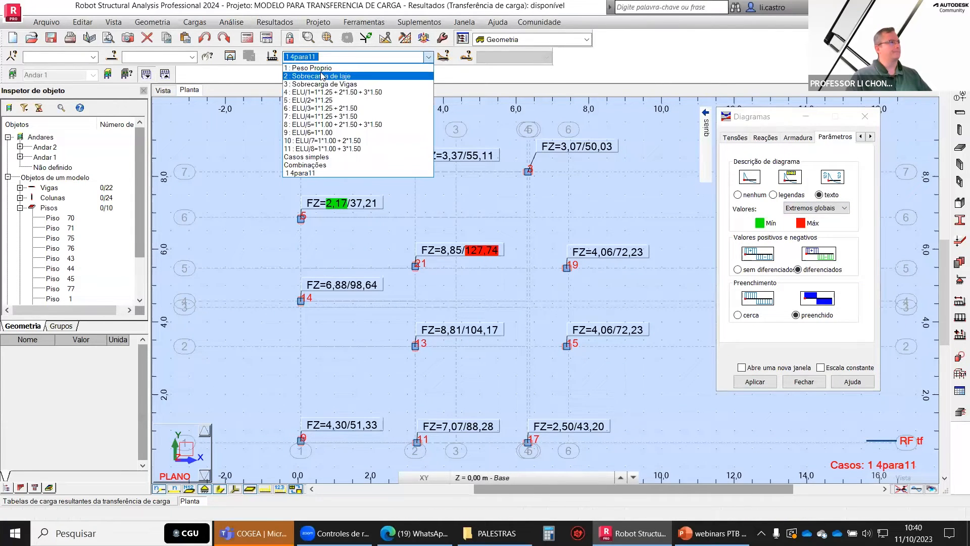
click(318, 92)
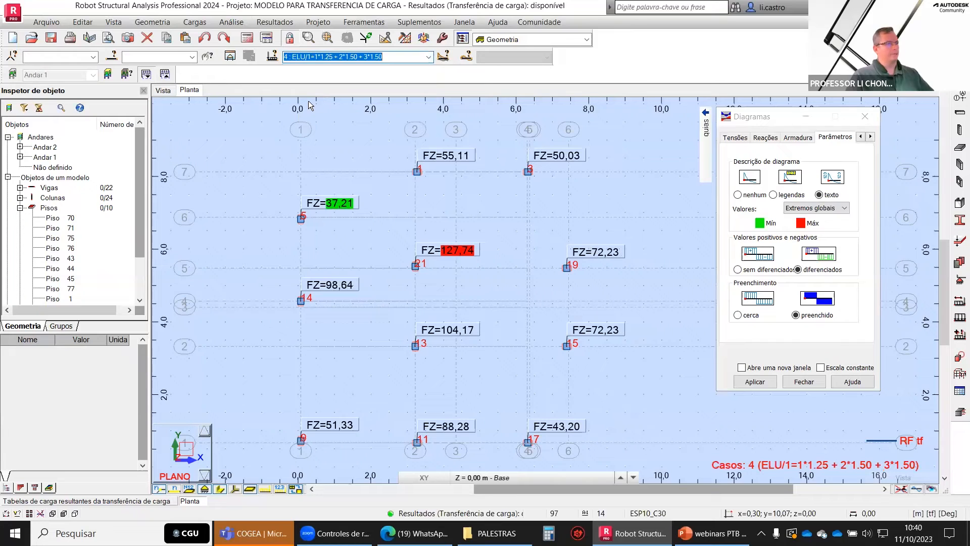
key(Down)
key(Down)
key(Down)
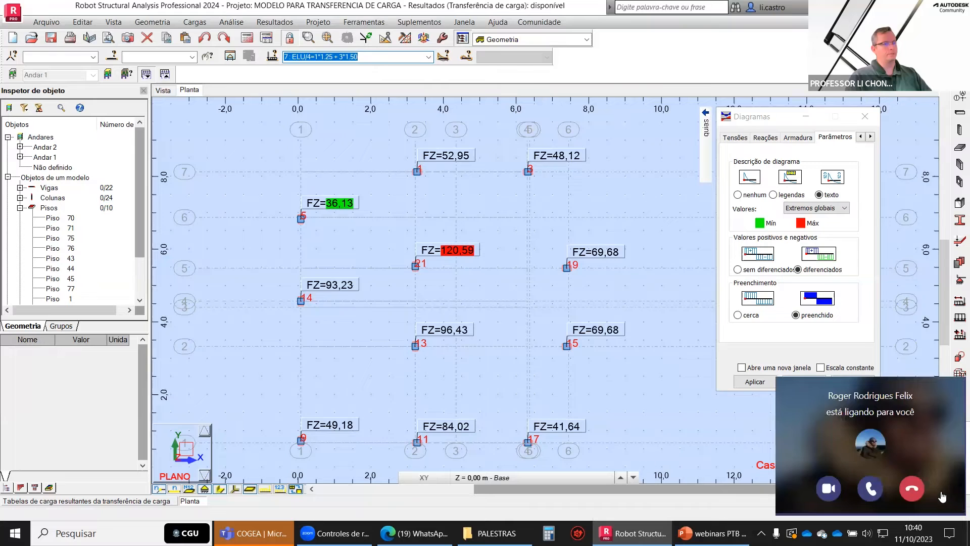
Decline the incoming call and close the Microsoft Teams window
click(908, 489)
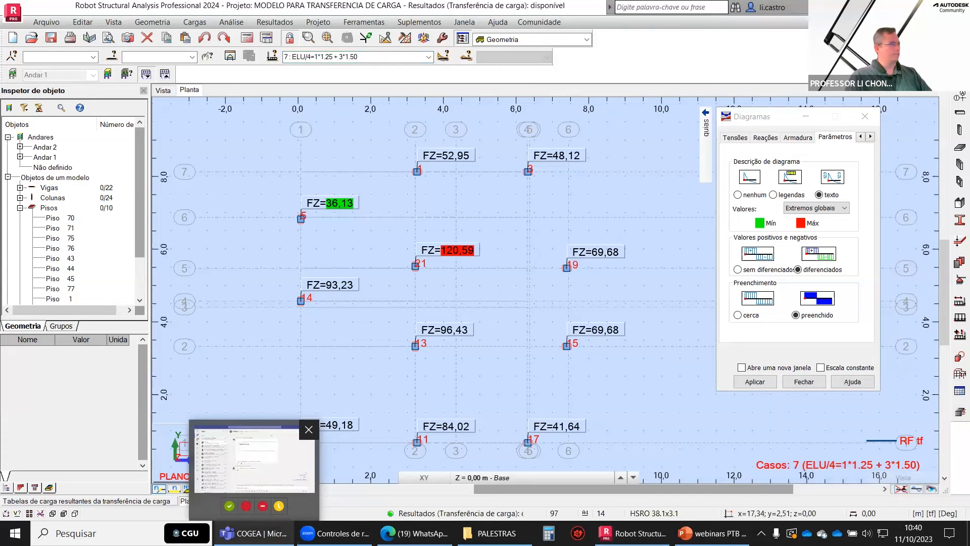
right_click(252, 533)
click(203, 507)
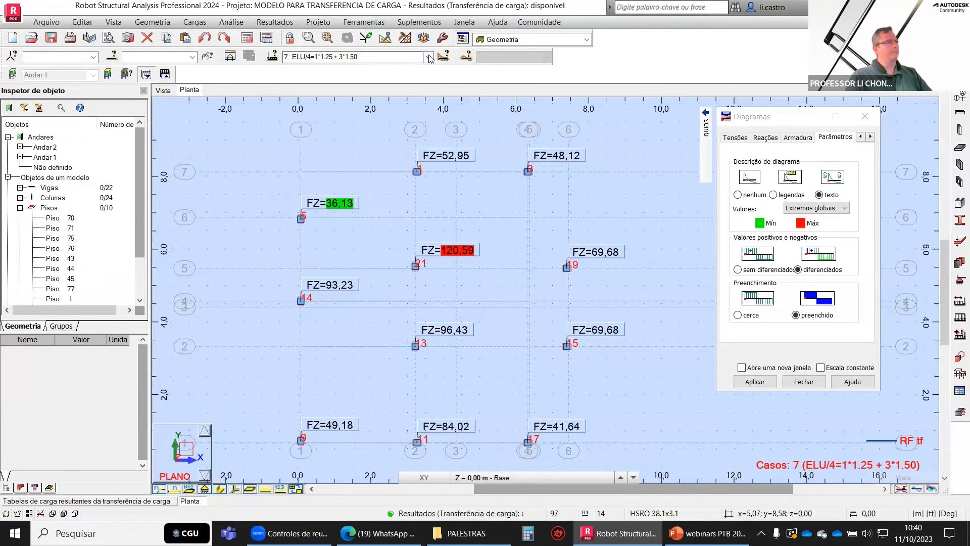
Switch the FZ reactions on the base plan to combination 9: ELU/6=1*1.00
key(Down)
key(Down)
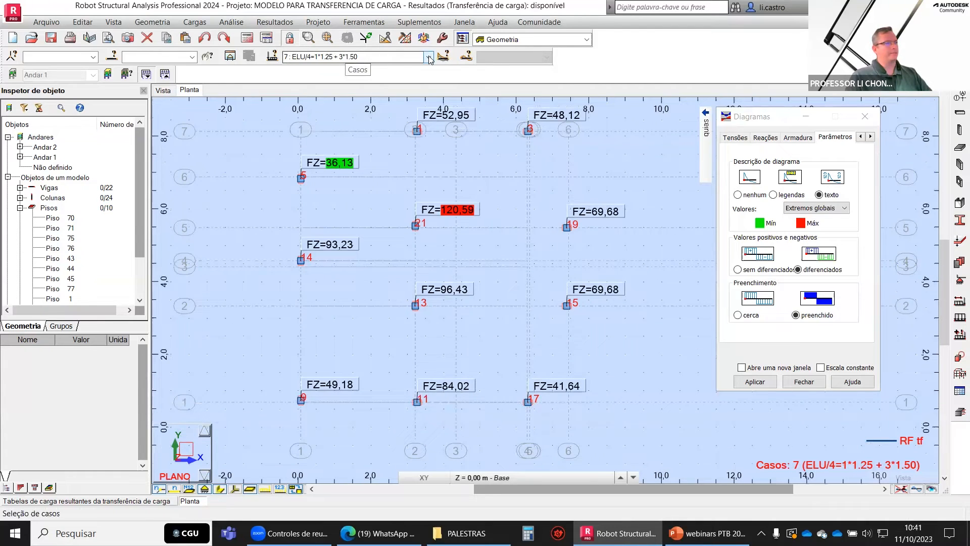
click(393, 58)
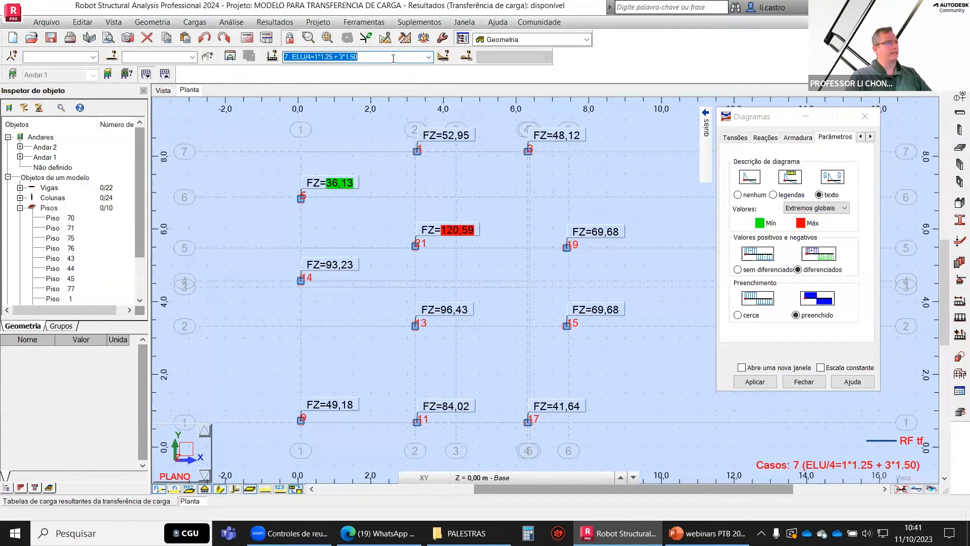
key(Down)
key(Down)
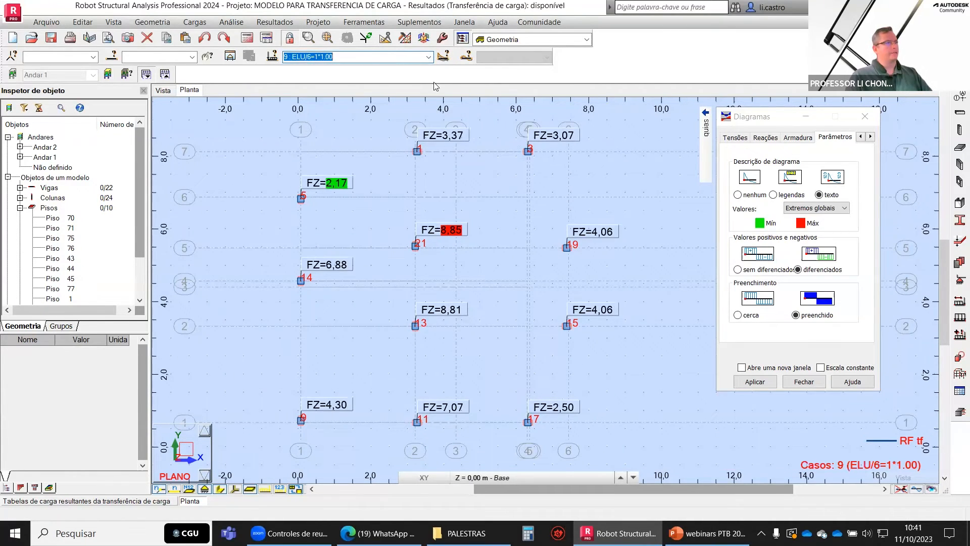
click(428, 57)
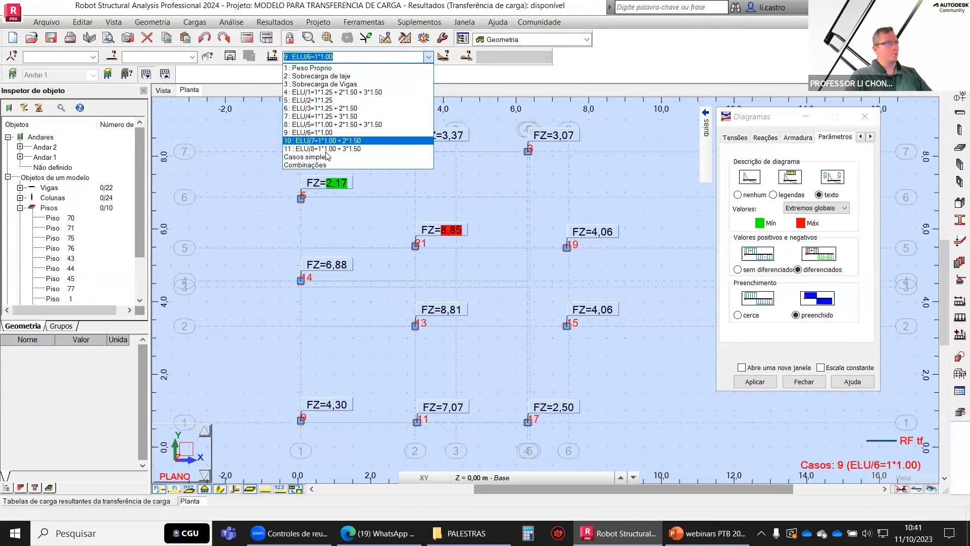
click(301, 58)
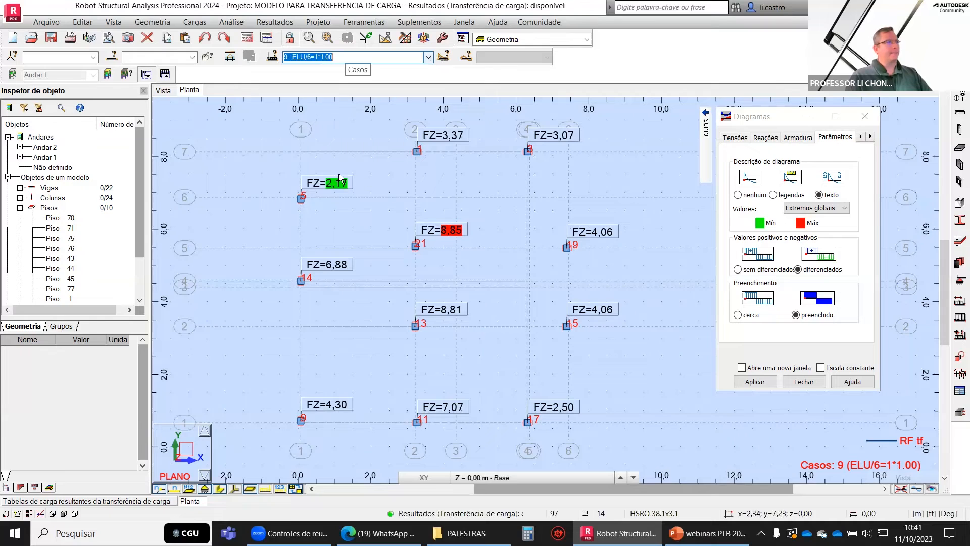
Open the Reações results table and examine its Envoltória and Extremos globais values
click(276, 24)
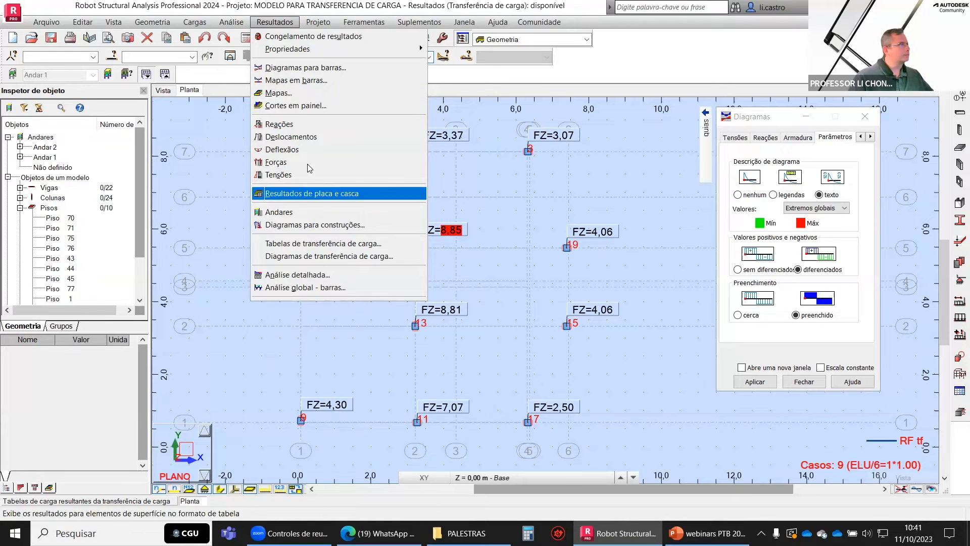
click(291, 130)
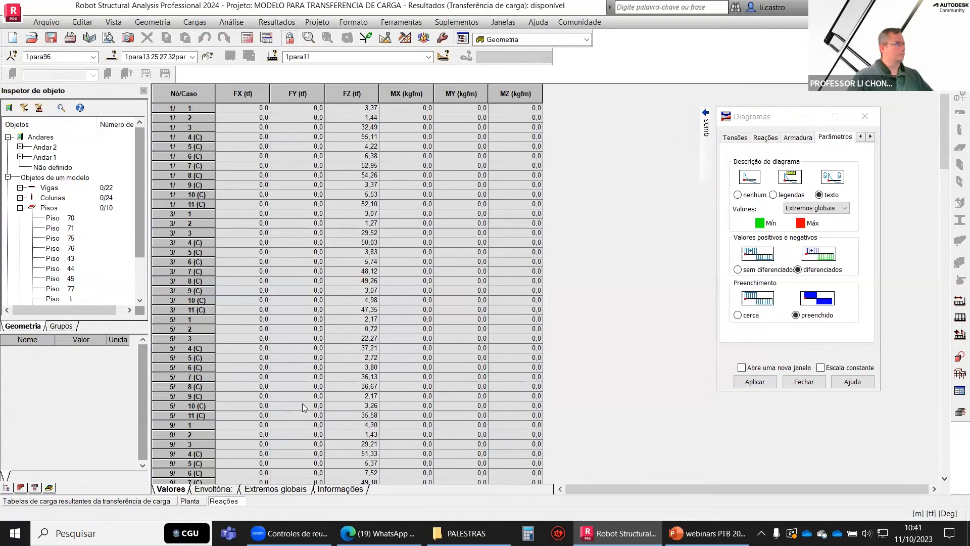
click(213, 490)
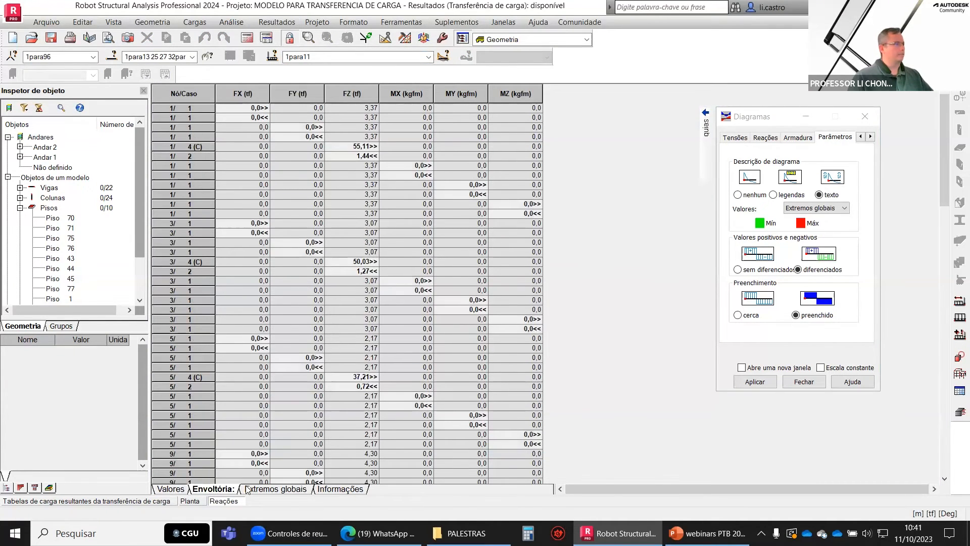
click(286, 490)
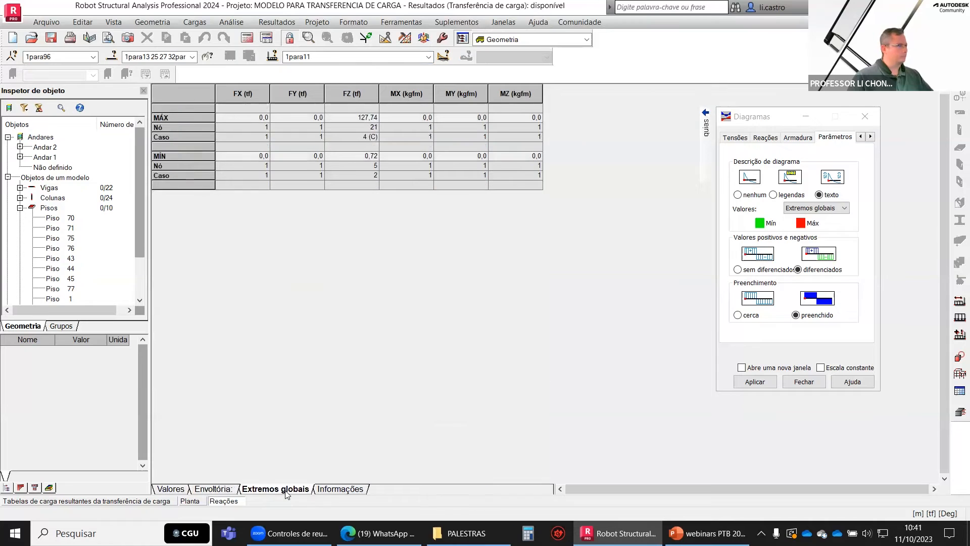
click(214, 489)
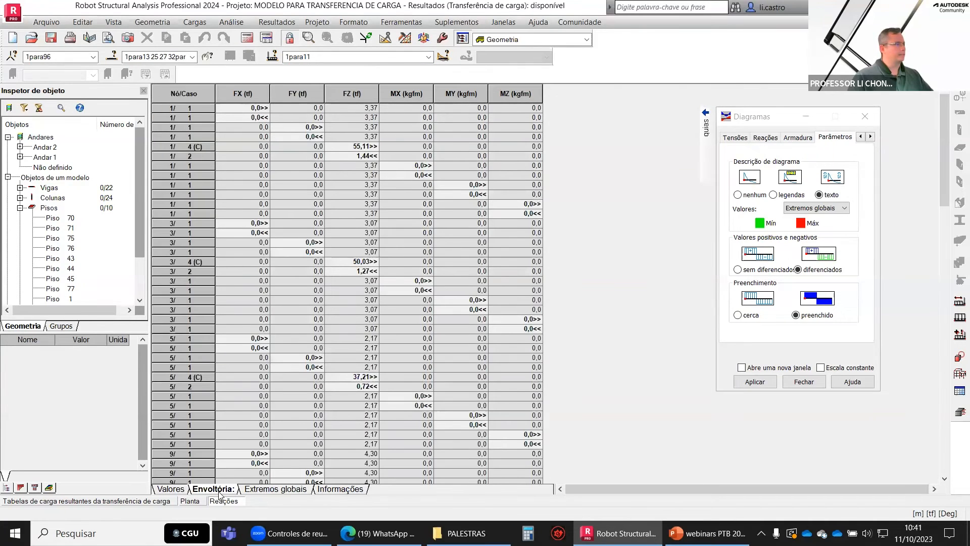
click(286, 488)
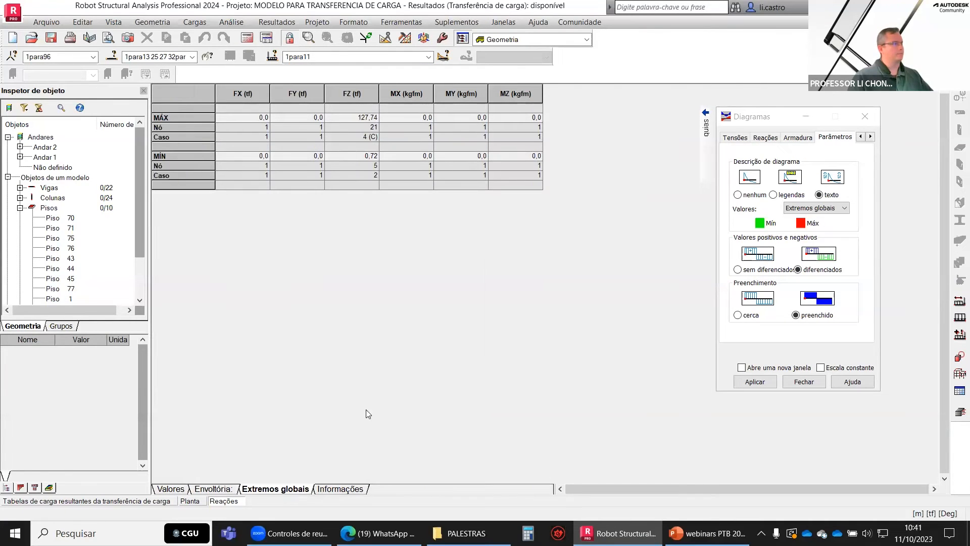
Check the global reaction extremes for combinations 9 and 8, and filter the table to combination 4: ELU/1=1*1.25 + 2*1.50 + 3*1.50
click(429, 56)
click(345, 92)
scroll(345, 92, down, 5)
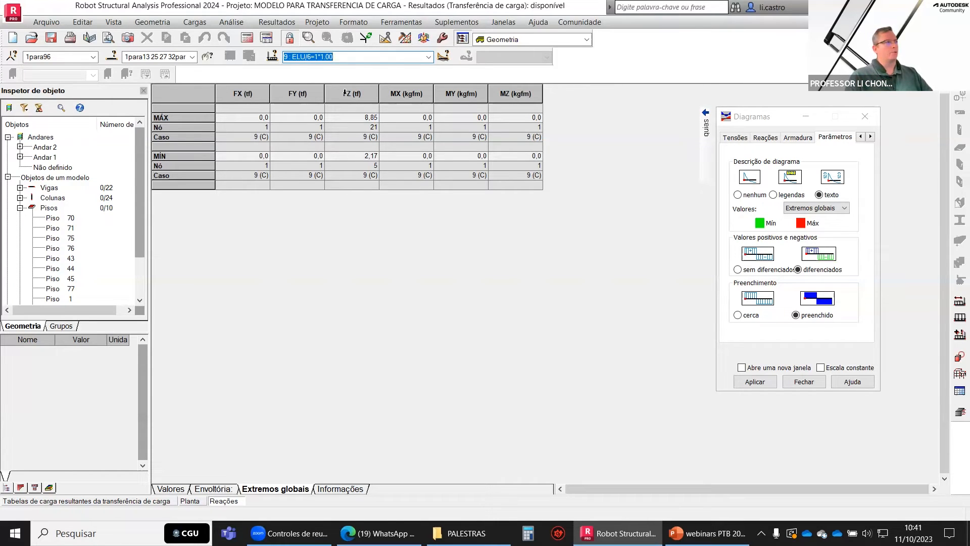
key(Up)
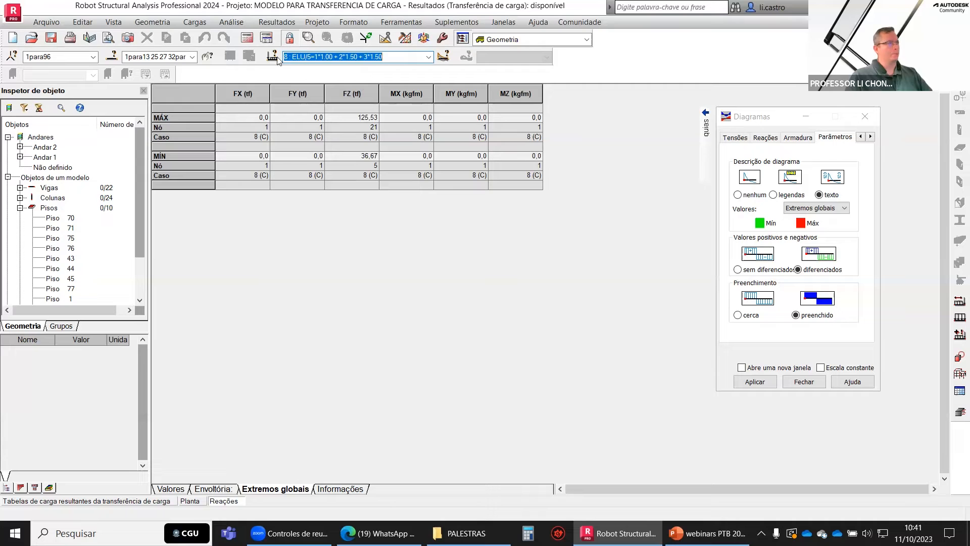
click(400, 58)
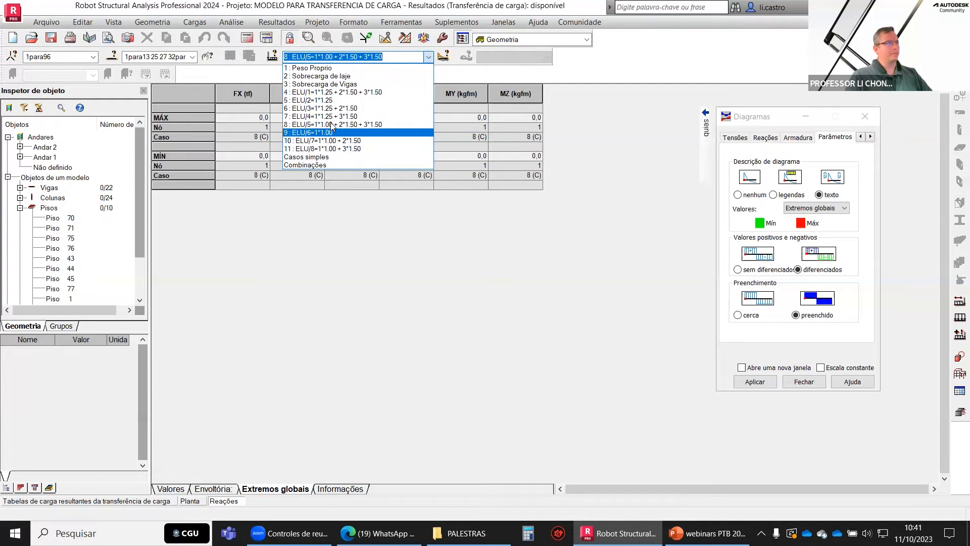
click(302, 92)
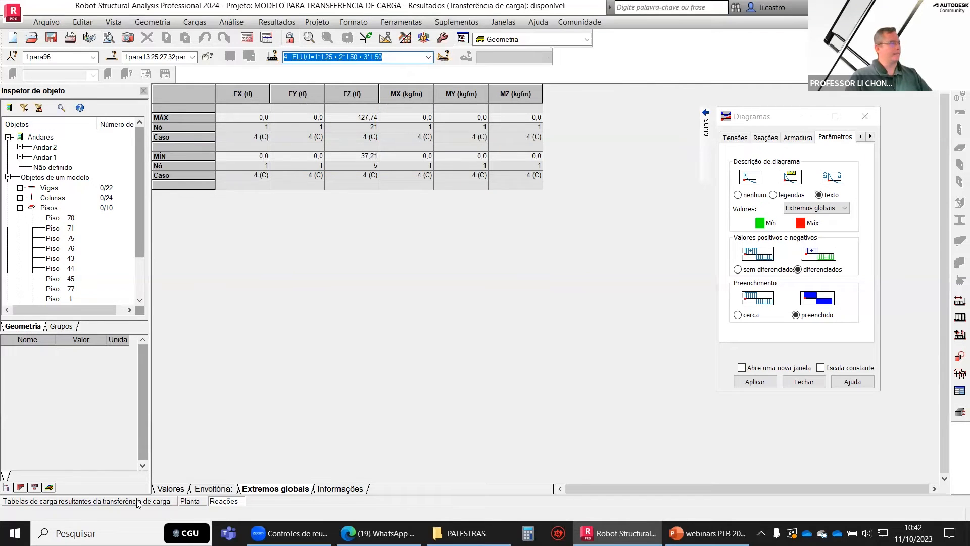
Review the Áreas de afluente load transfer table alongside the FZ reactions on the base plan
click(33, 502)
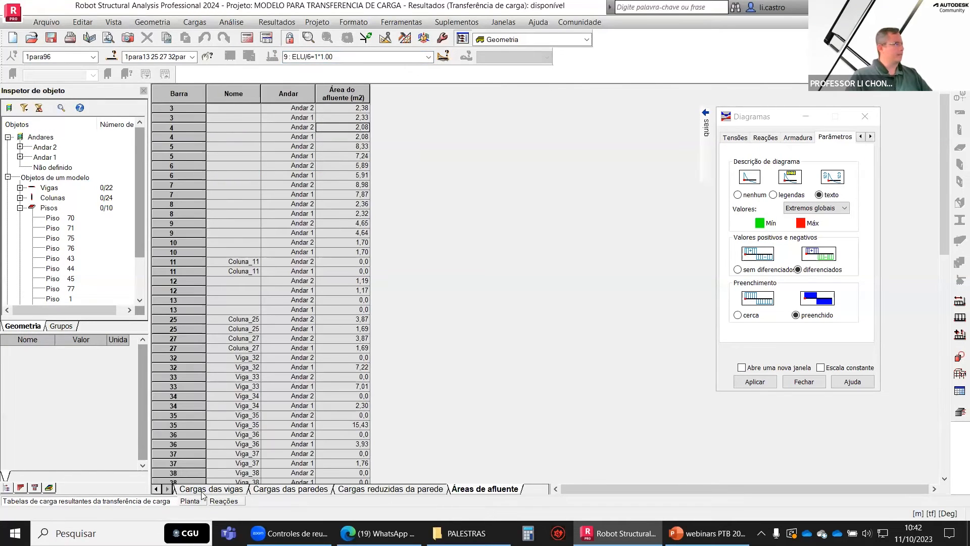
click(189, 503)
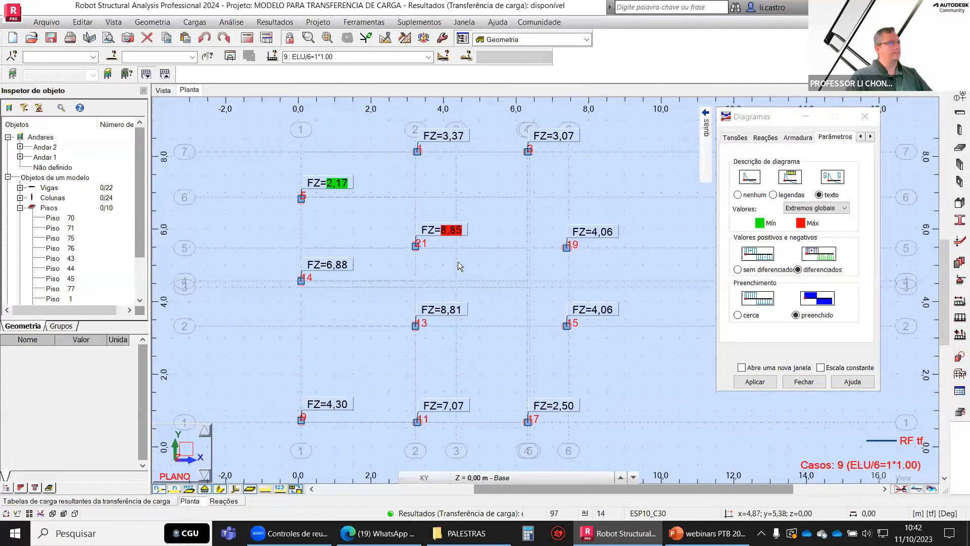
scroll(537, 210, up, 1)
middle_drag(537, 210, 455, 209)
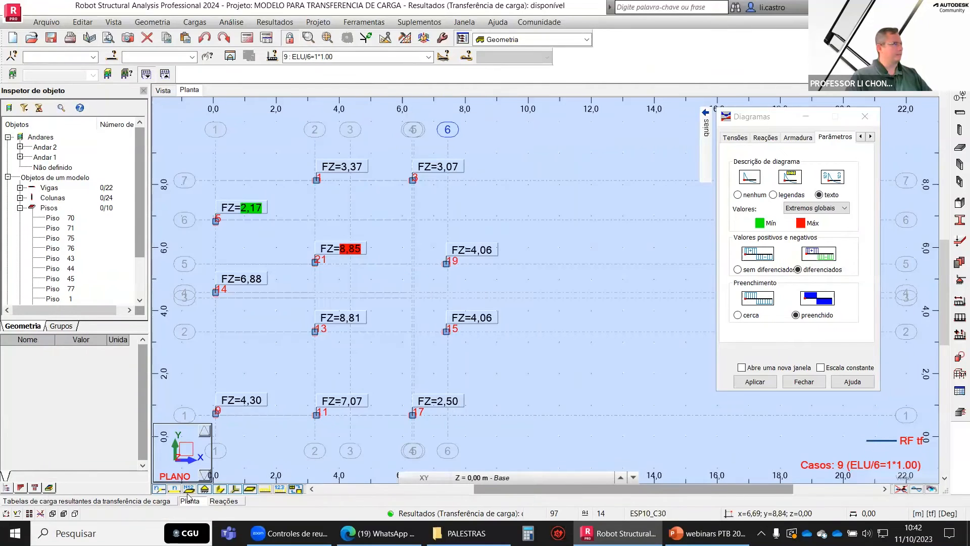
click(89, 501)
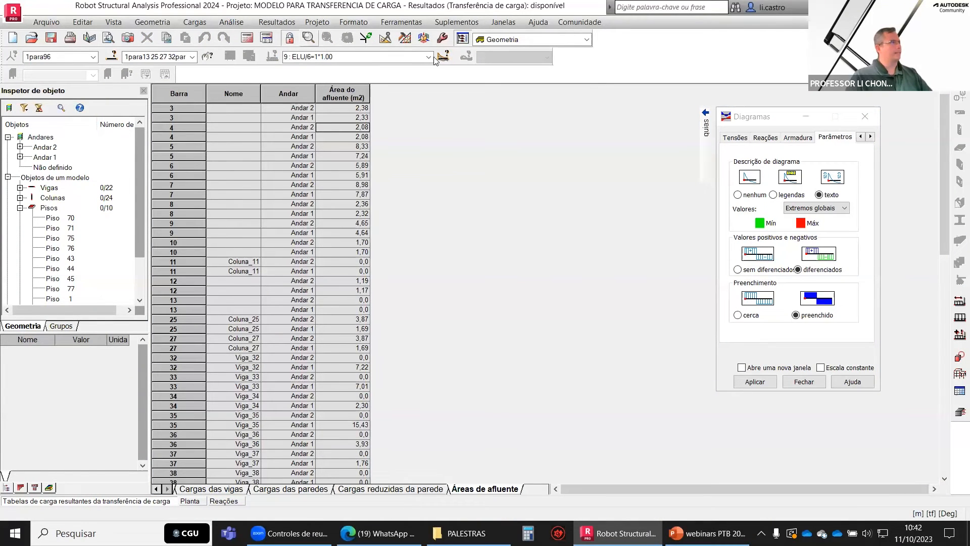
Open a second Reações table and filter it to combination 4: ELU/1=1*1.25 + 2*1.50 + 3*1.50
click(275, 22)
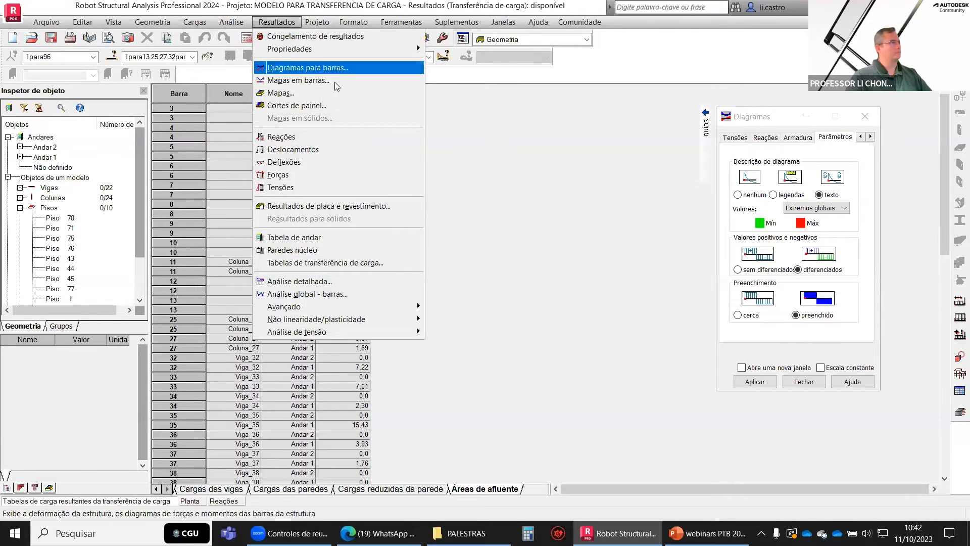
click(311, 138)
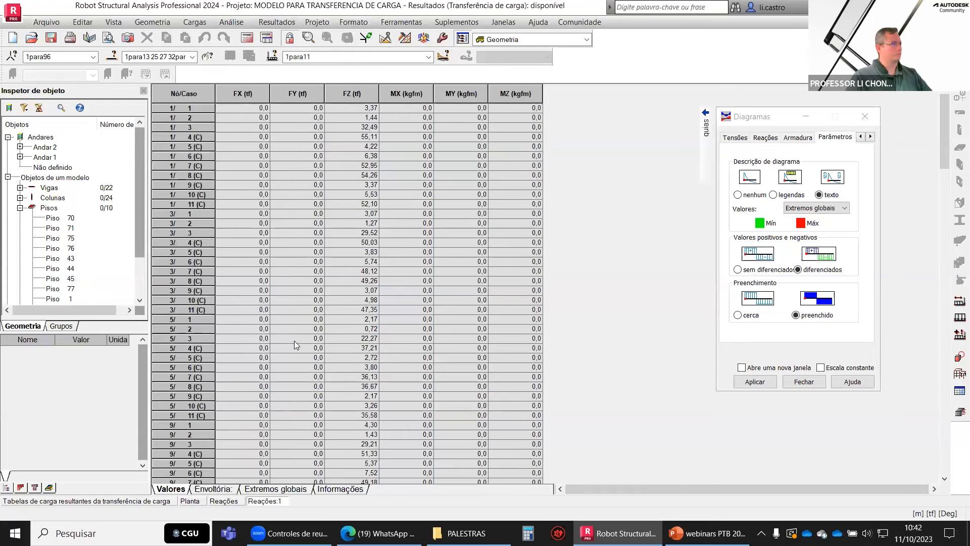
click(428, 57)
click(322, 93)
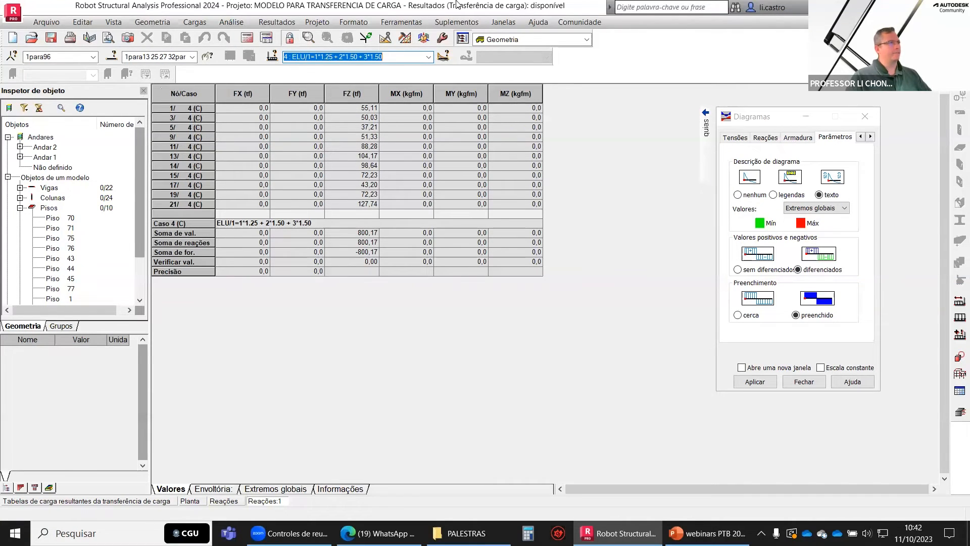
Apply Alinhar janelas to the open windows and return to the second reactions table
click(453, 23)
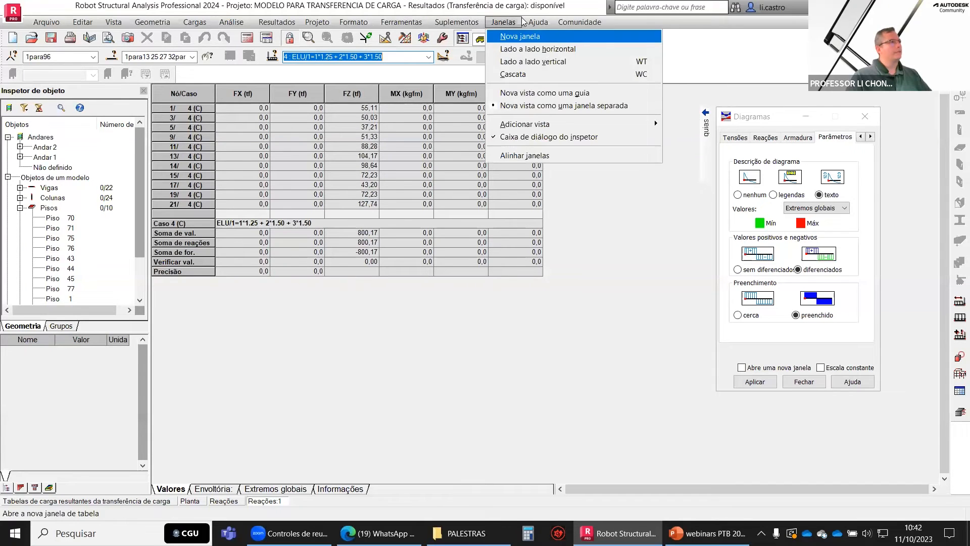
mouse_move(510, 22)
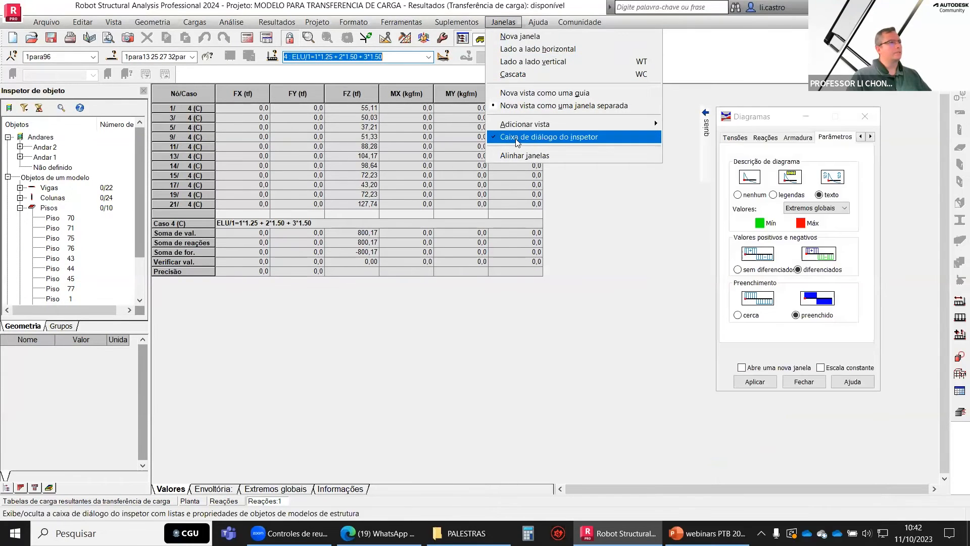
click(518, 156)
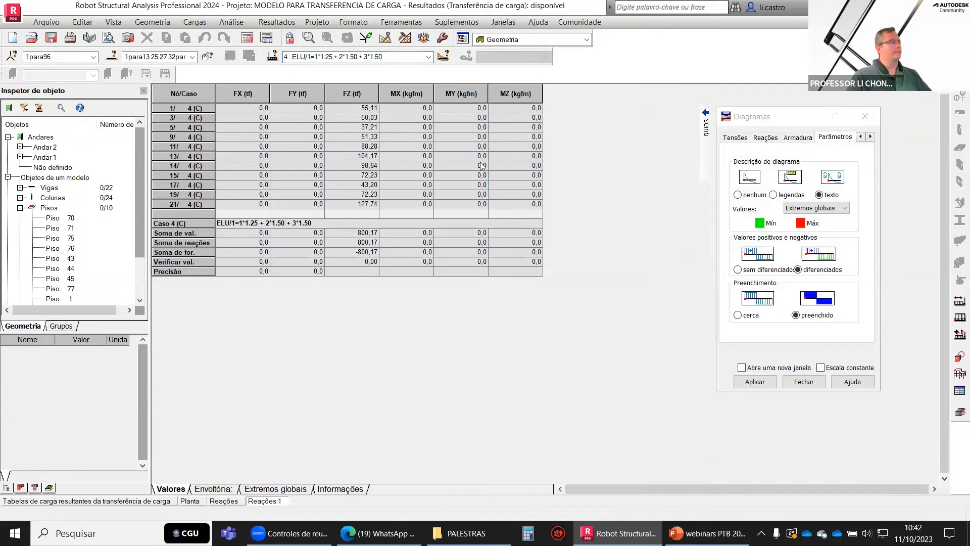
click(230, 502)
click(259, 502)
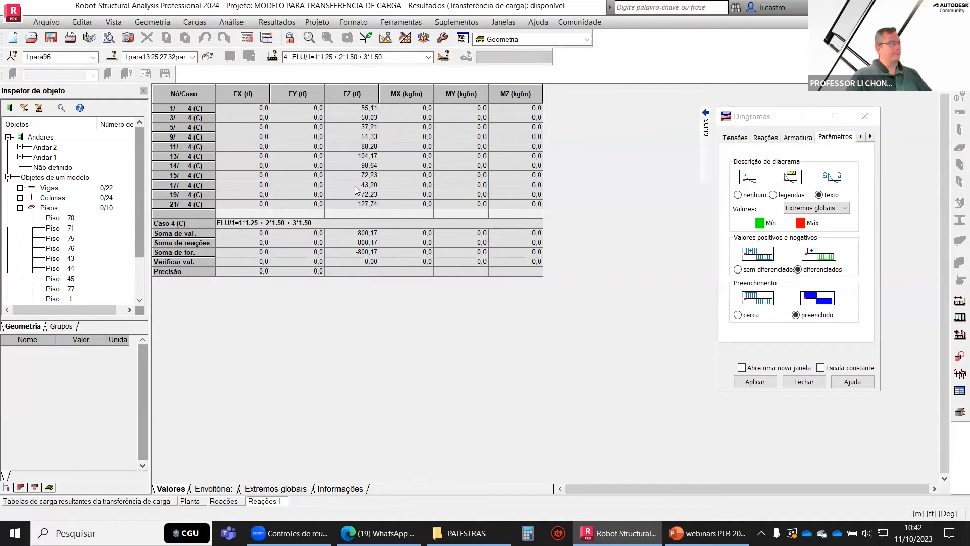
Compare the FZ reactions on the base plan with the global extremes and the per-node values in the two reactions tables
click(189, 501)
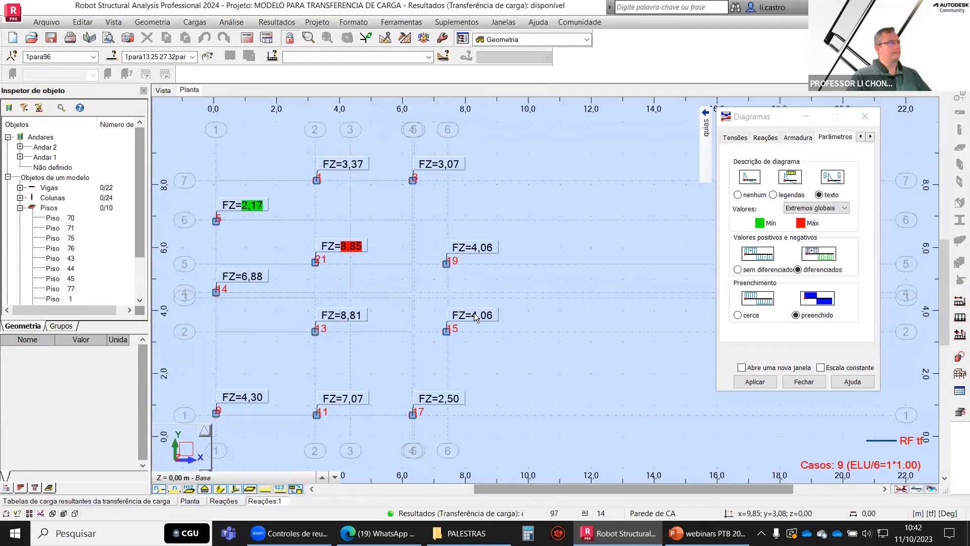
scroll(530, 293, down, 2)
scroll(460, 321, up, 2)
middle_drag(378, 307, 424, 305)
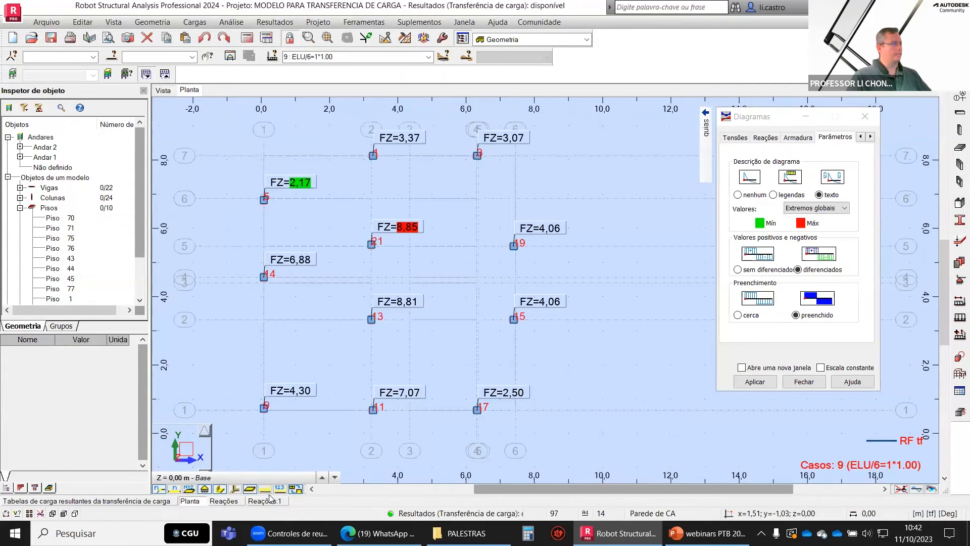
click(223, 501)
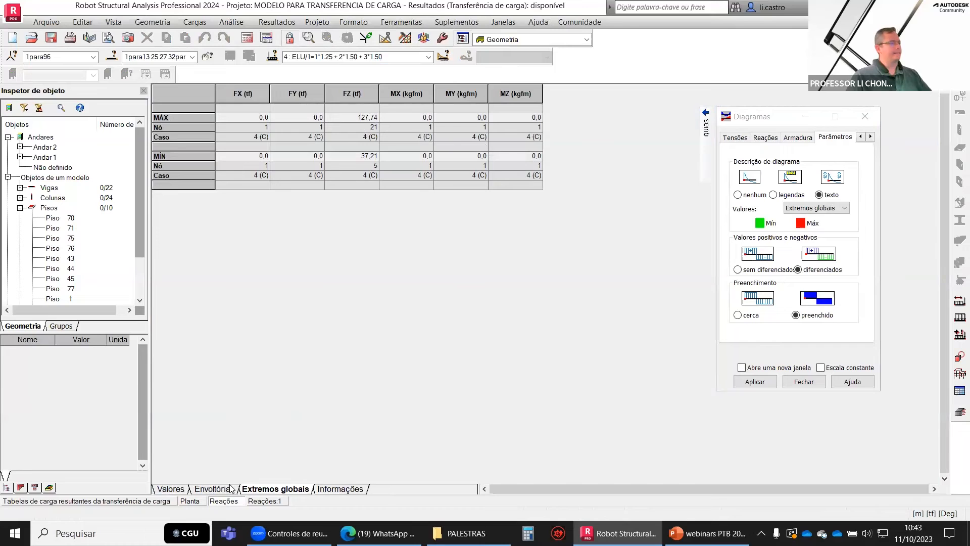
click(260, 501)
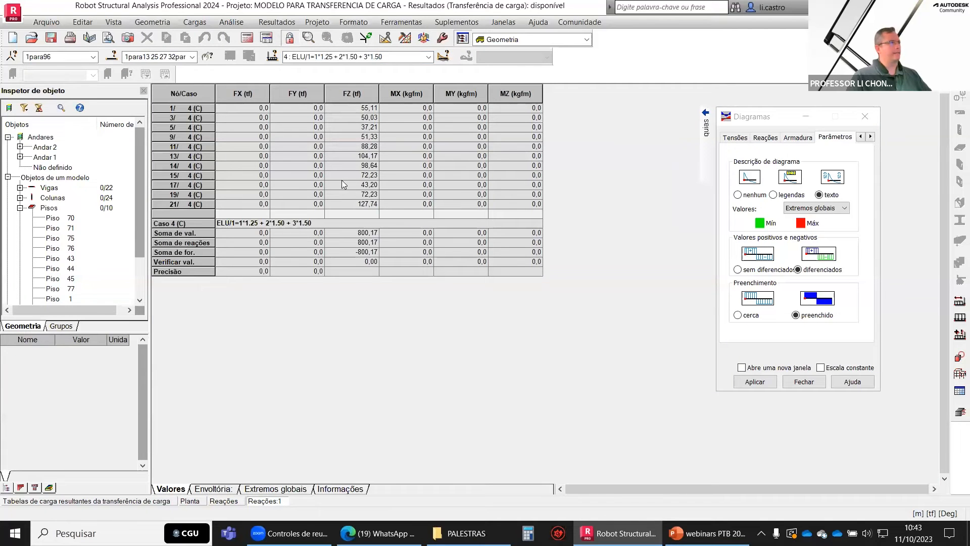
Select all values in the combination 4 reactions table and return to the base plan
right_click(325, 296)
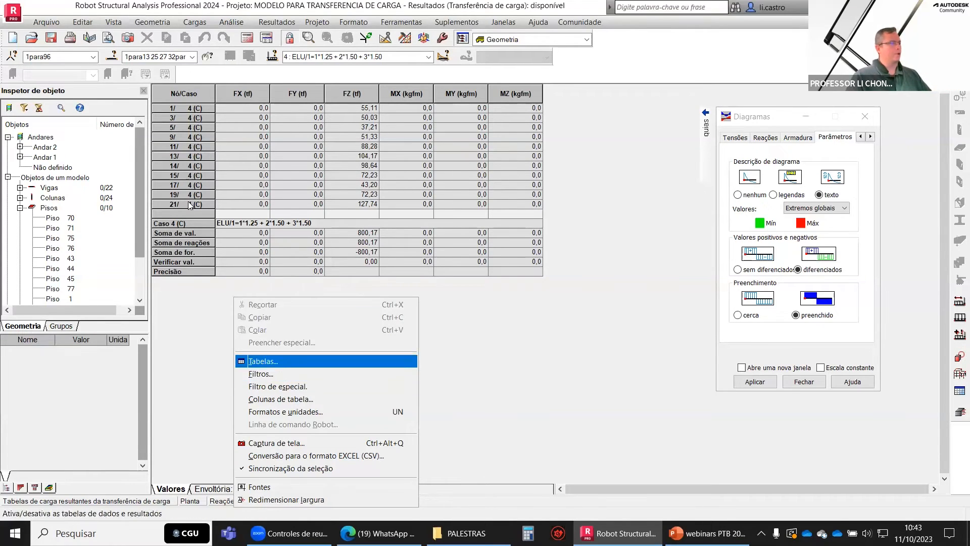
drag(238, 95, 587, 197)
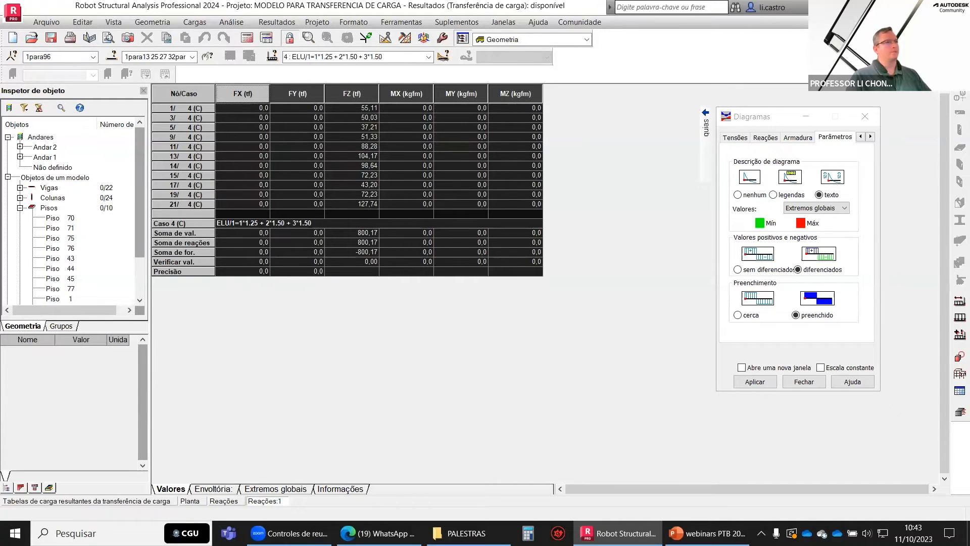
click(379, 533)
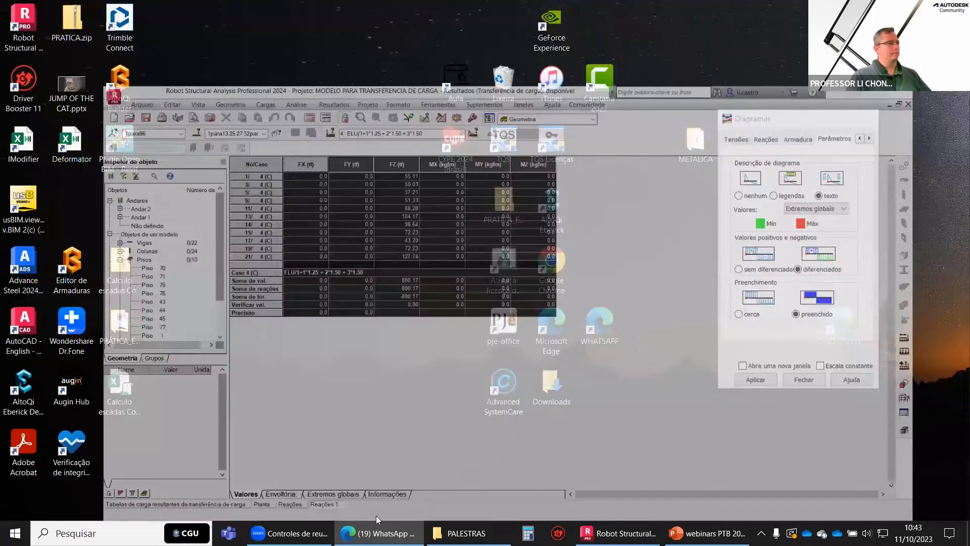
click(618, 534)
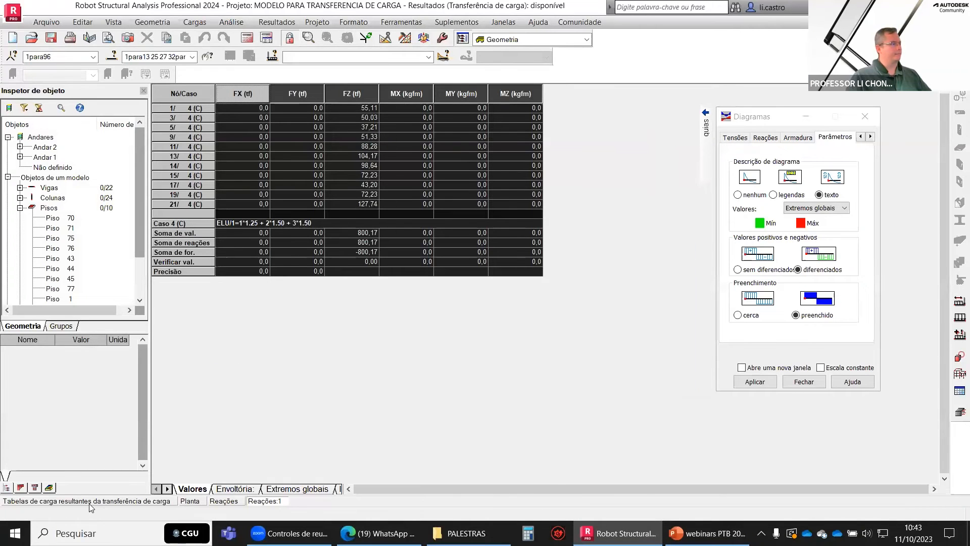
click(158, 501)
click(190, 501)
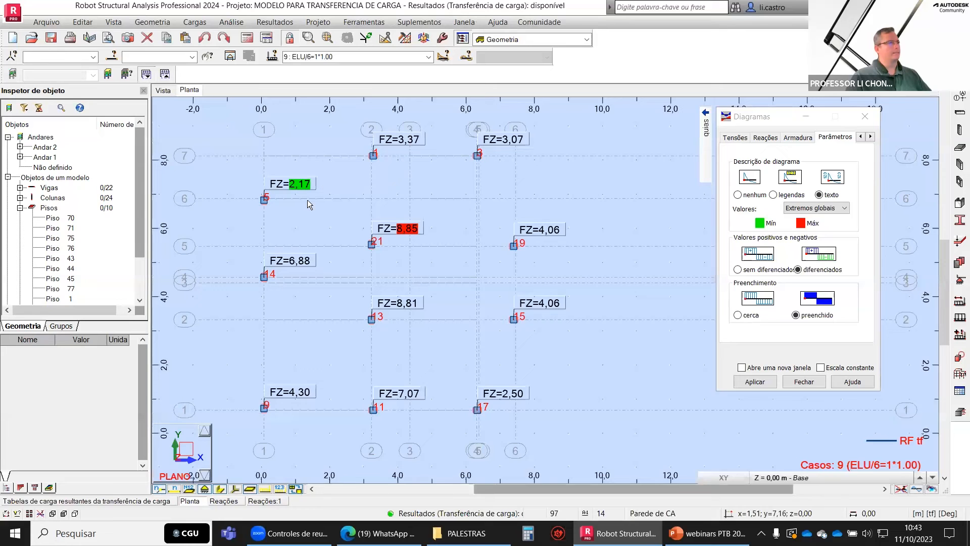
Close the Diagramas dialog and generate simplified automatic combinations to ABNT NBR 8681:2003 for ELU Normal Desfavorável and Normal Favorável
click(804, 382)
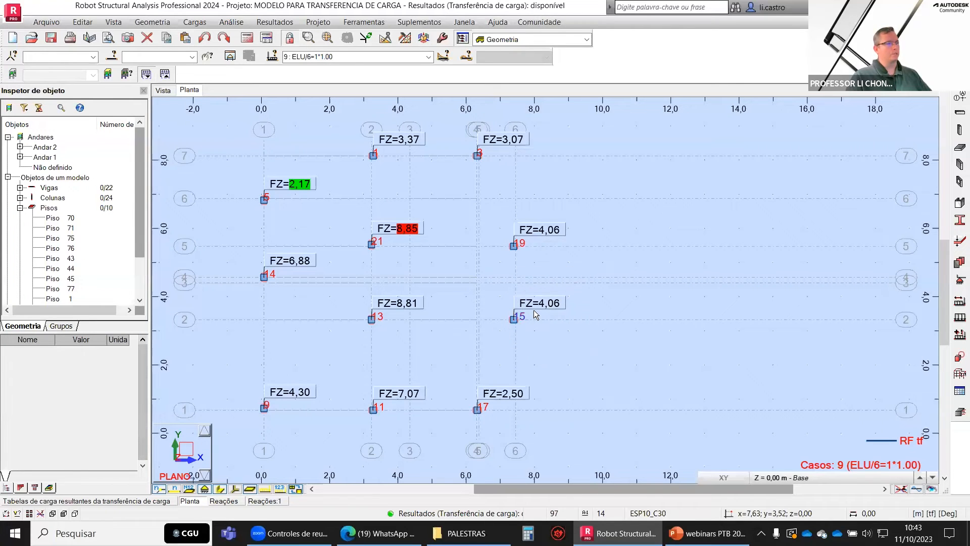
key(ctrl)
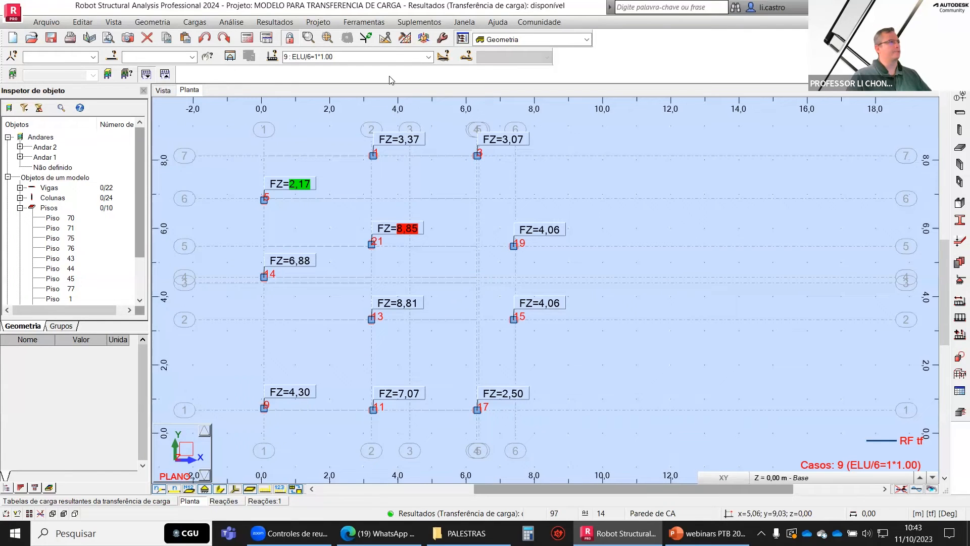
click(428, 57)
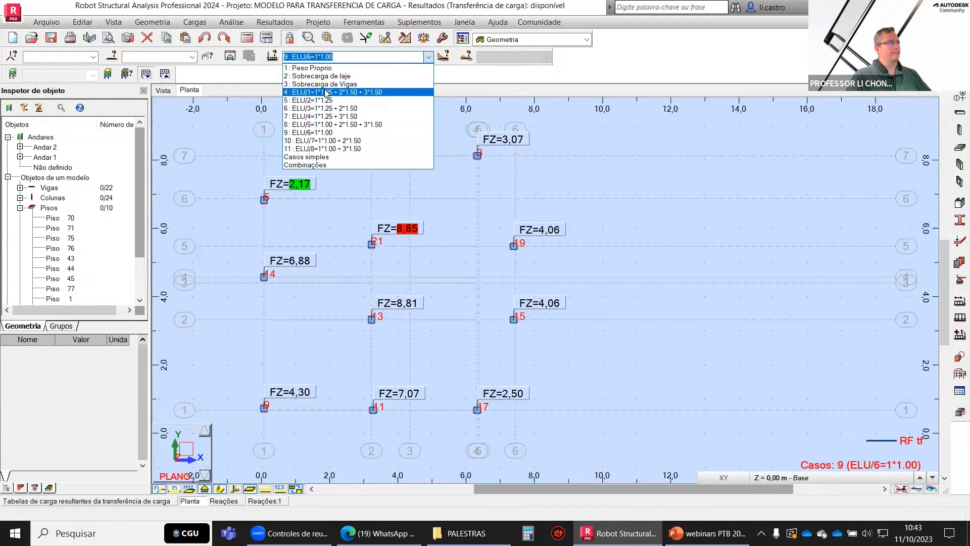
click(205, 24)
click(199, 24)
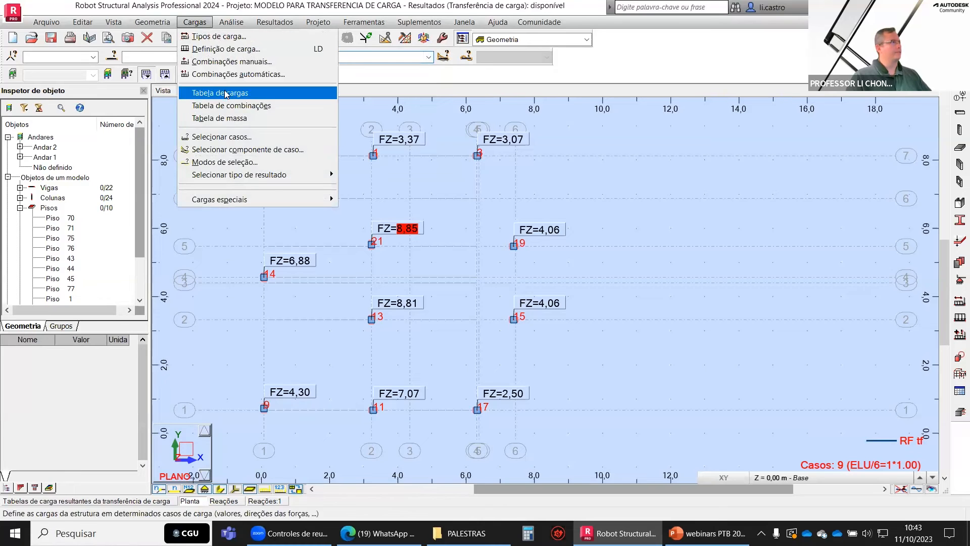
click(232, 75)
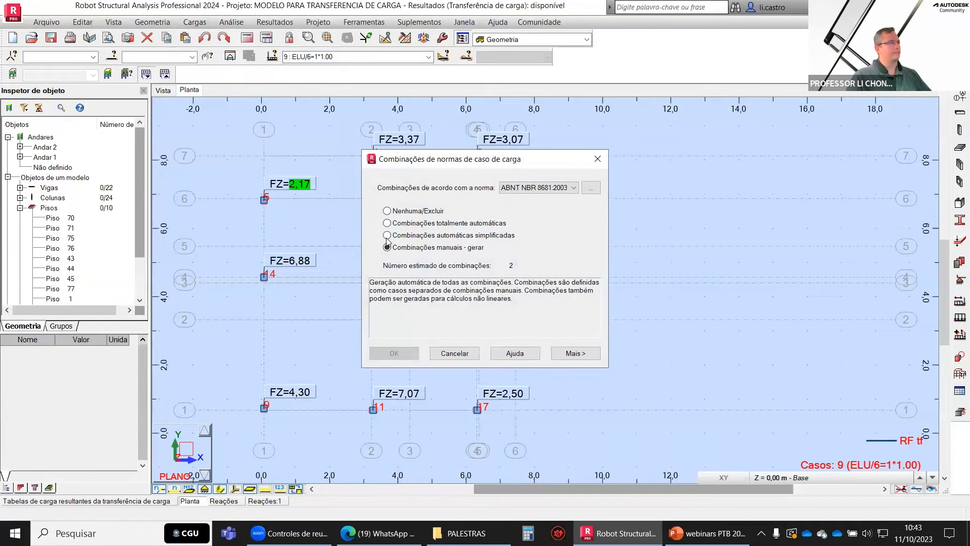
click(387, 236)
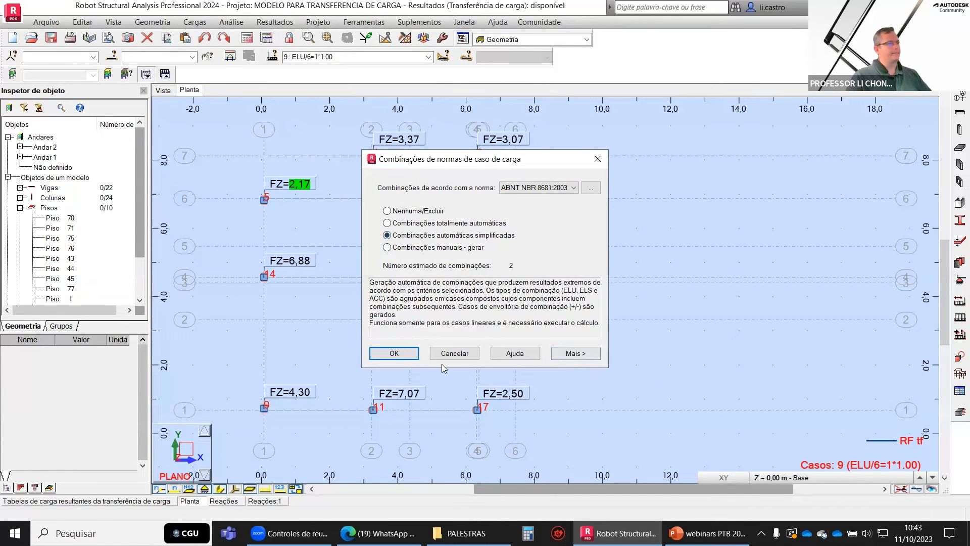
click(576, 354)
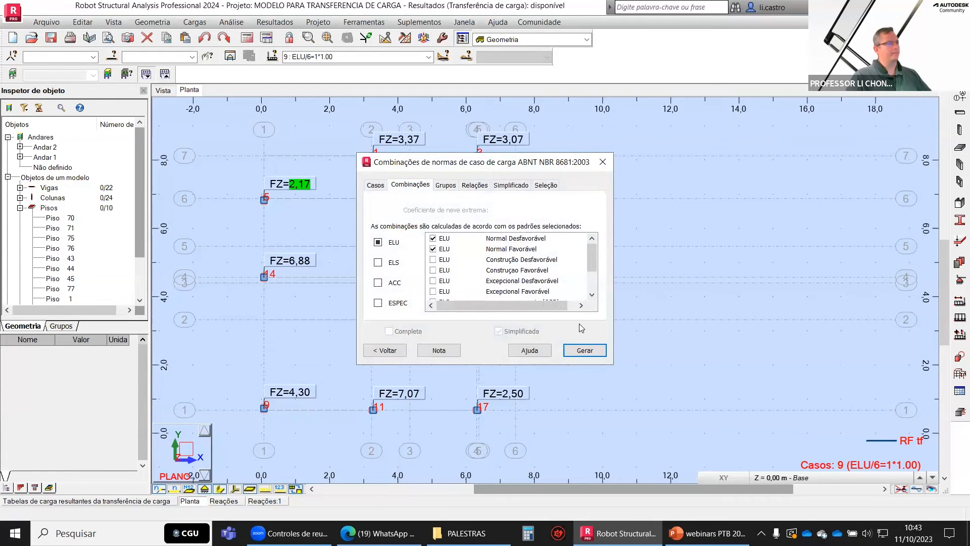
click(585, 350)
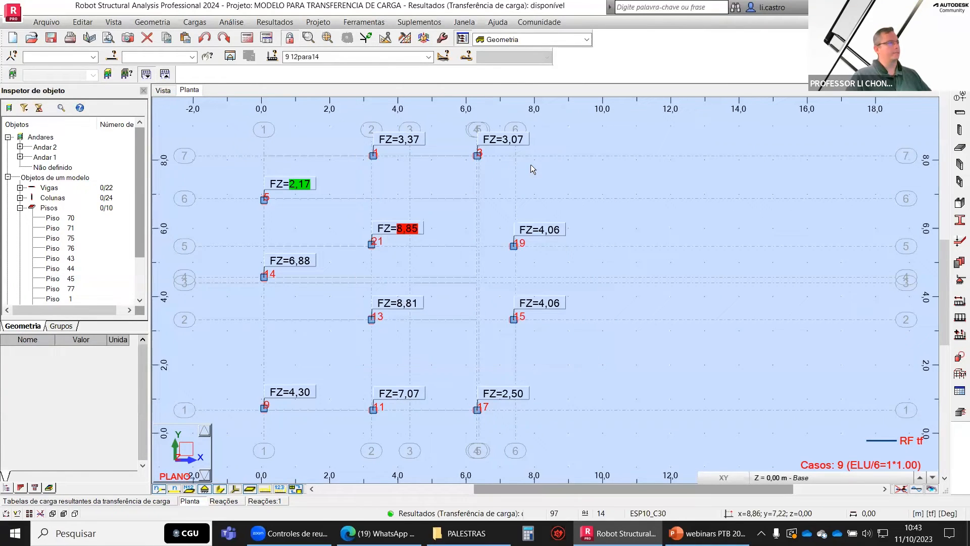
Recalculate the structure with the generated norm combinations
click(428, 57)
click(427, 58)
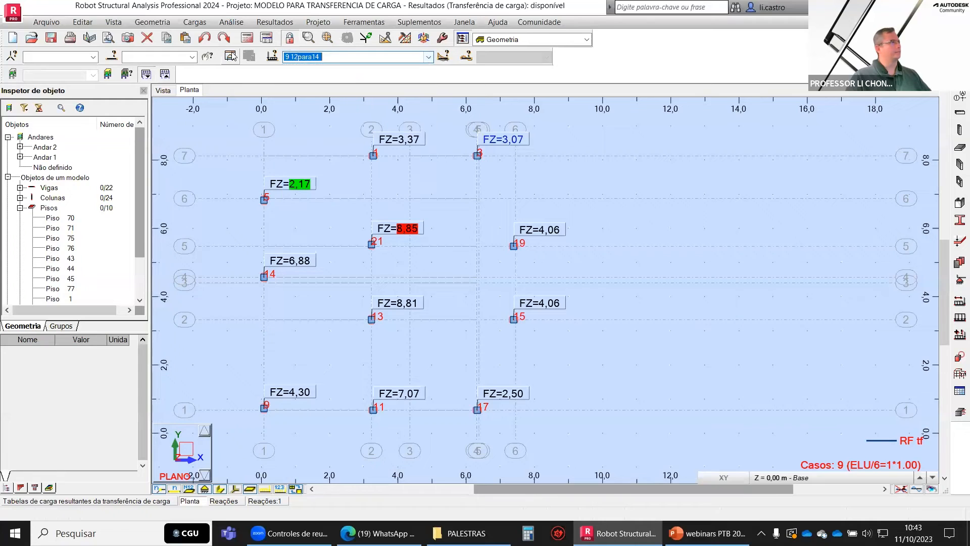
click(246, 38)
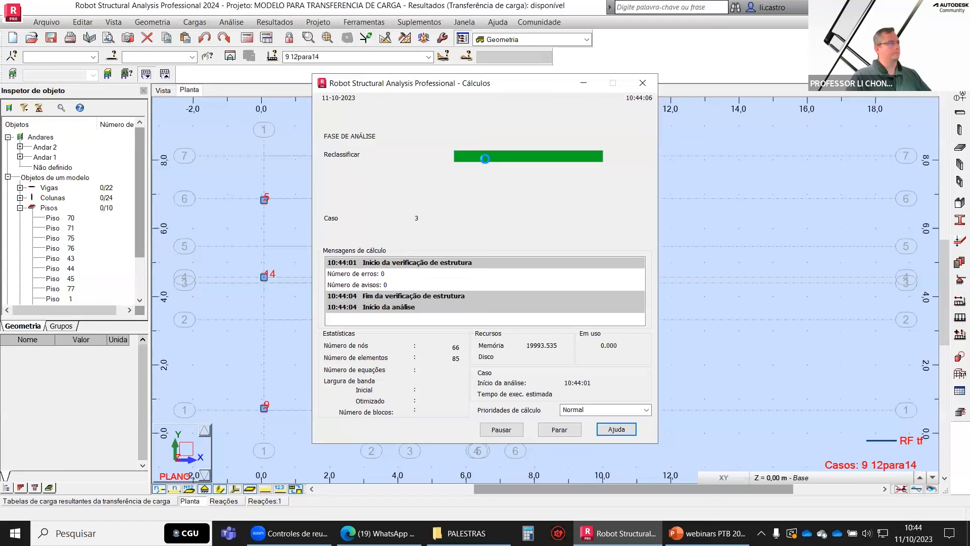
Compare the FZ reactions on the base plan for cases 12: ELU, 13: ELU+ and 14: ELU-, leaving 14: ELU- active
click(413, 58)
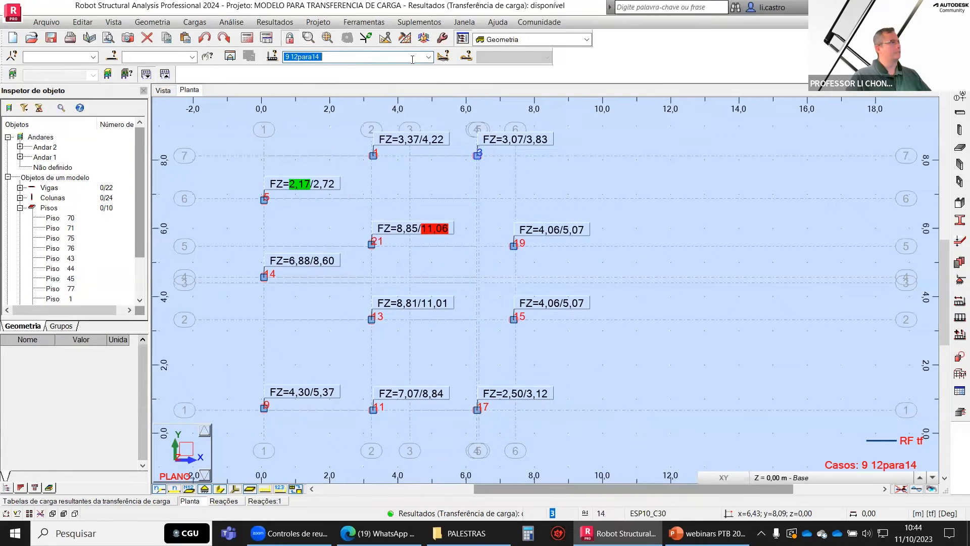
click(429, 57)
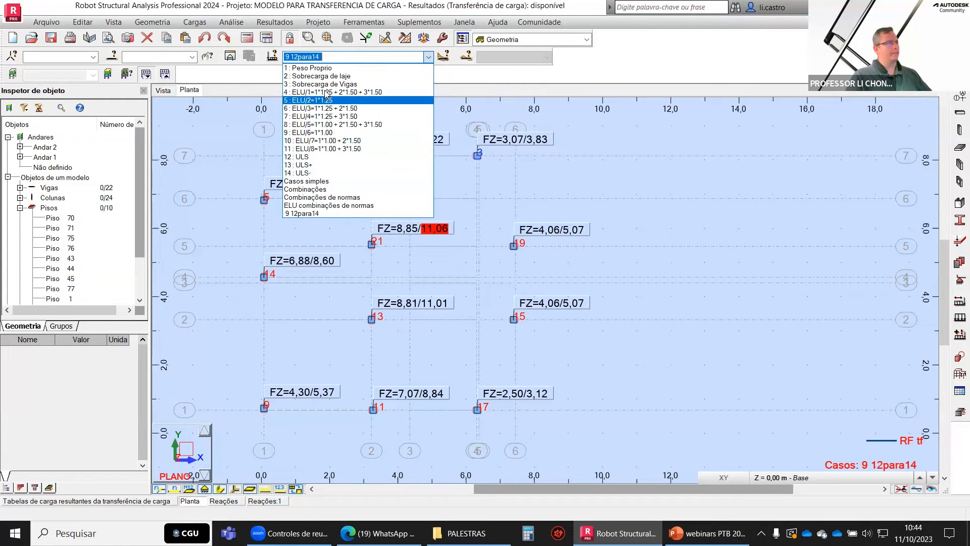
click(319, 158)
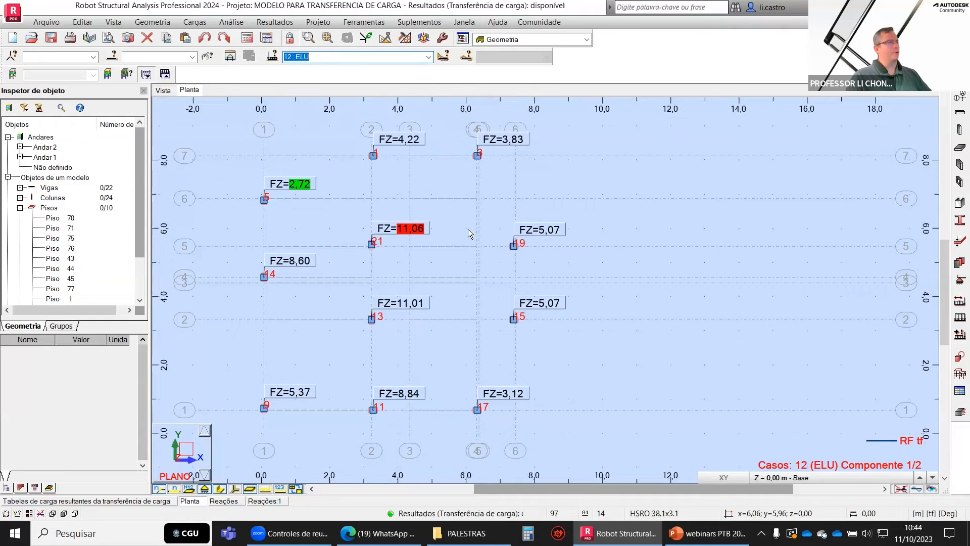
click(418, 233)
click(419, 233)
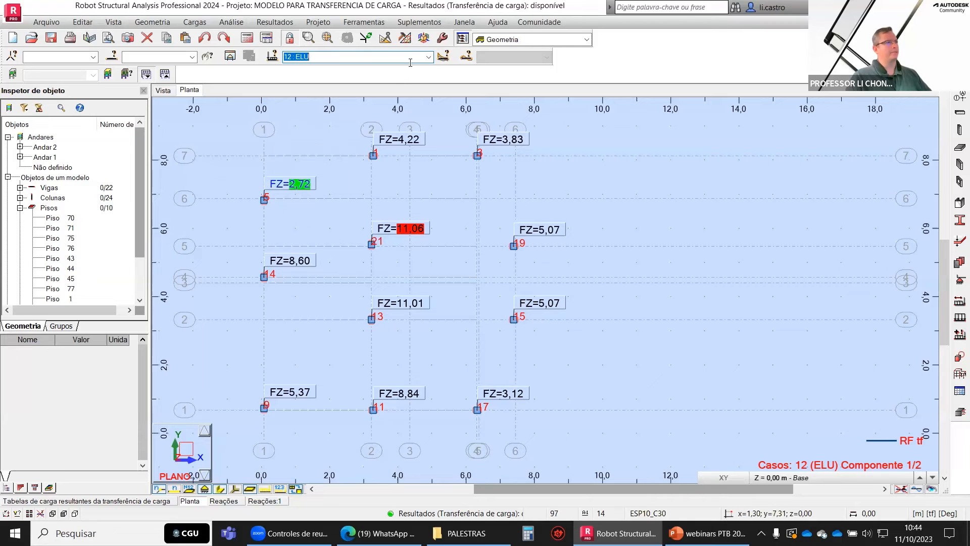
click(428, 57)
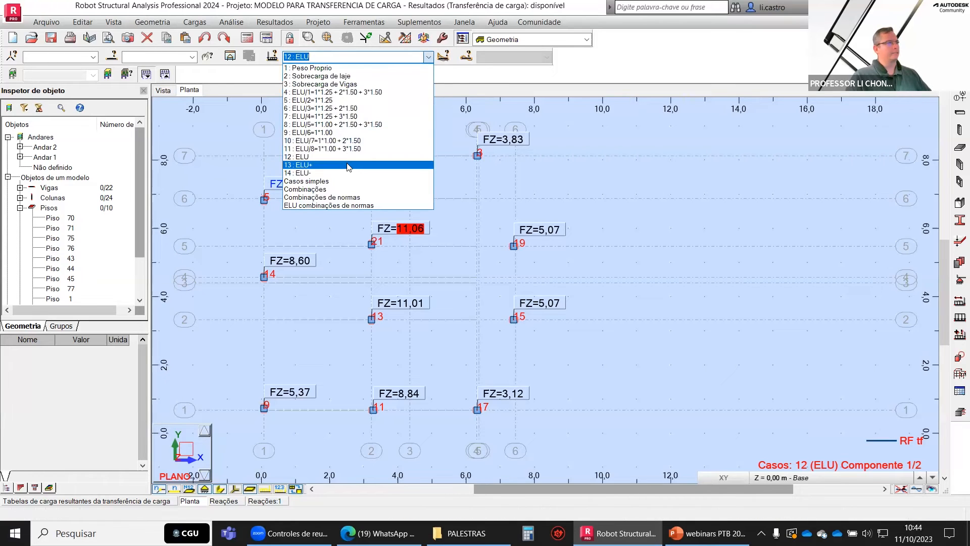
click(346, 165)
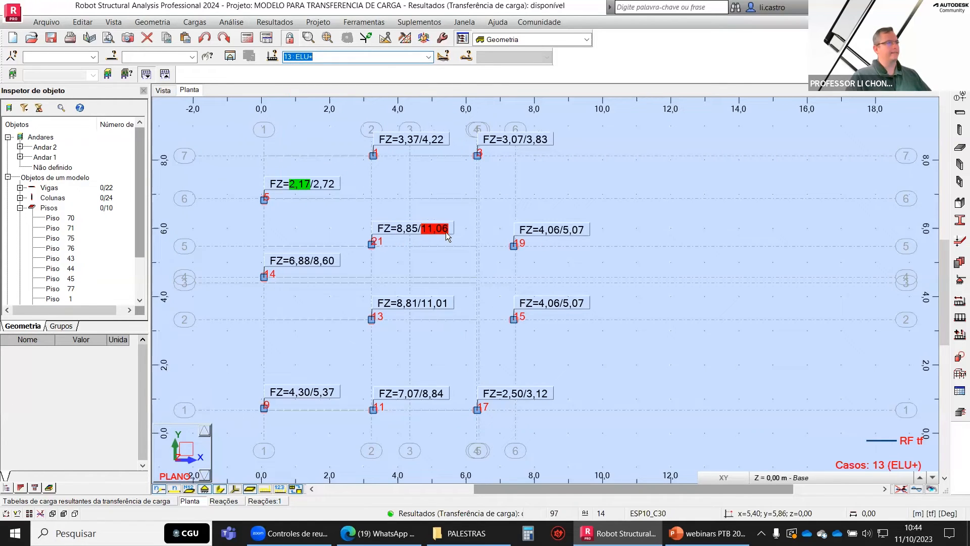
click(428, 57)
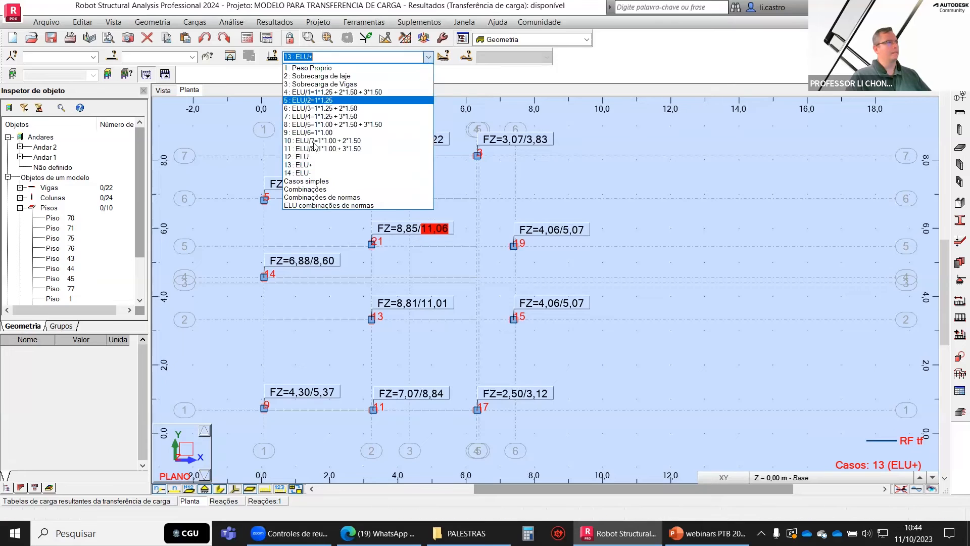
click(430, 175)
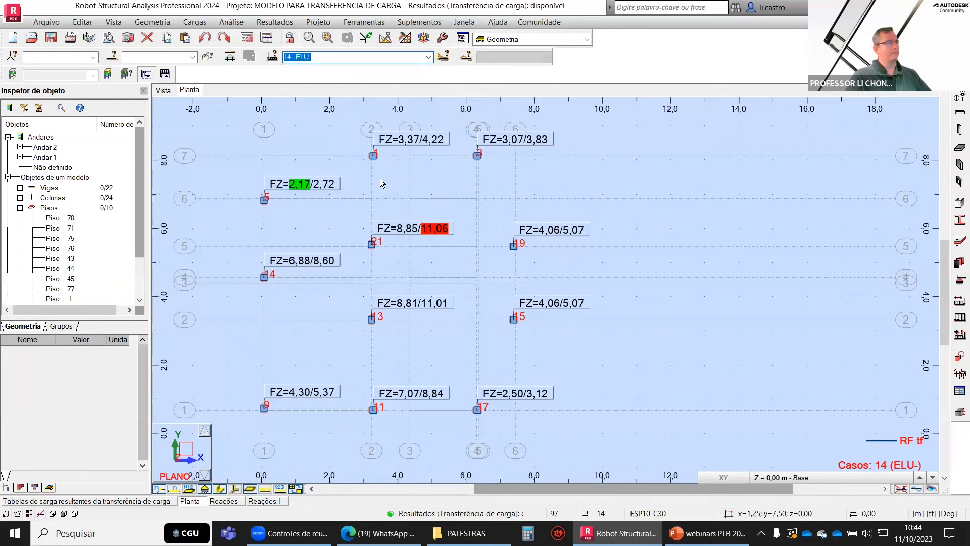
Save the base plan with its FZ reactions to the desktop as a DWG file called MODELO PARA TRANSFERENCIA DE CARGA
click(46, 22)
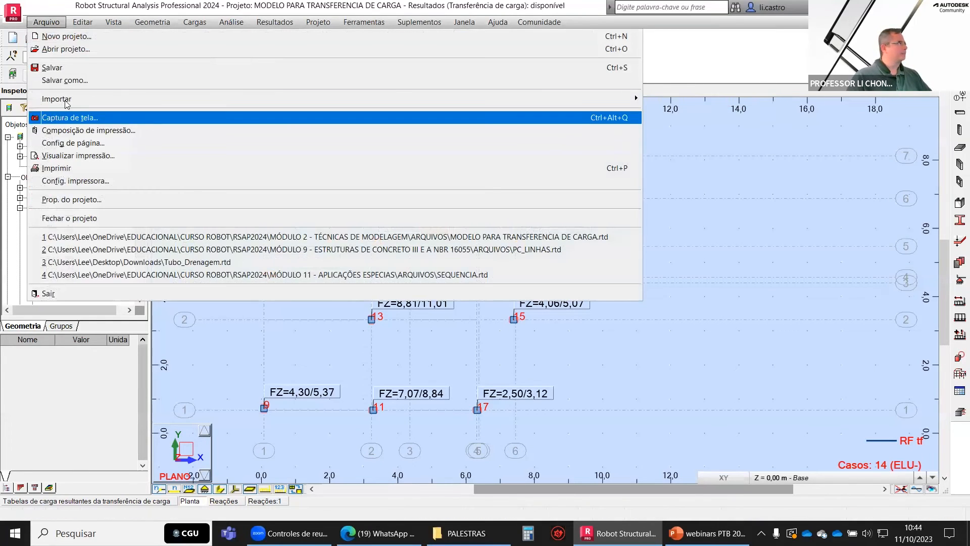
click(72, 82)
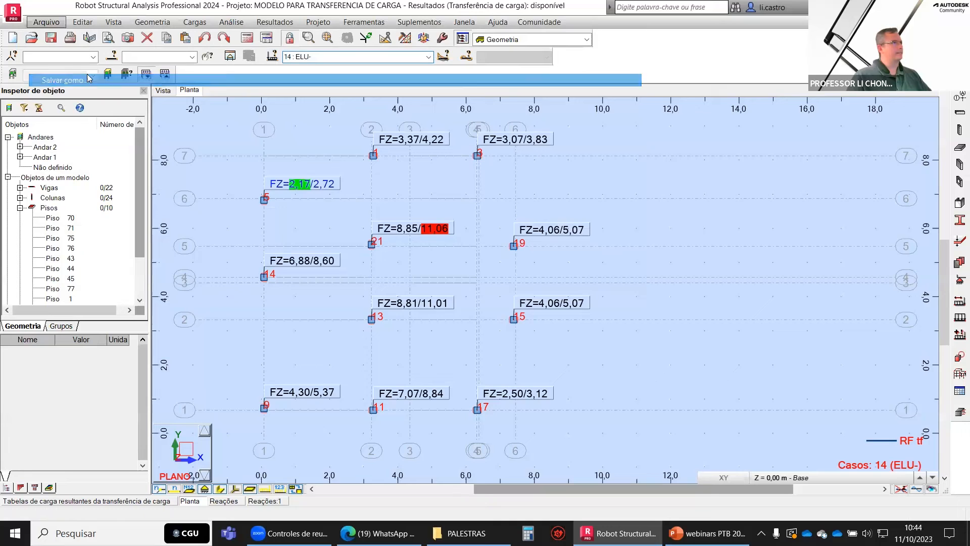
click(271, 226)
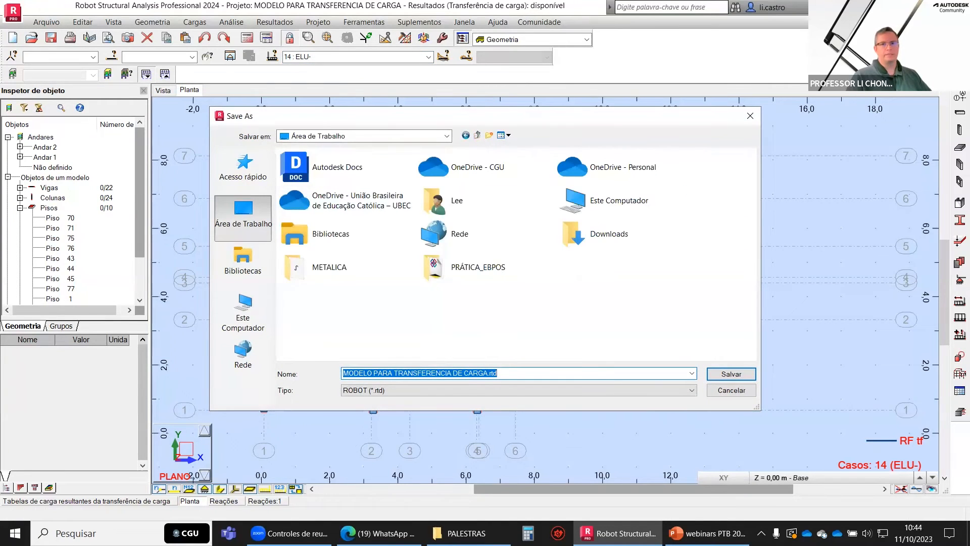
key(Return)
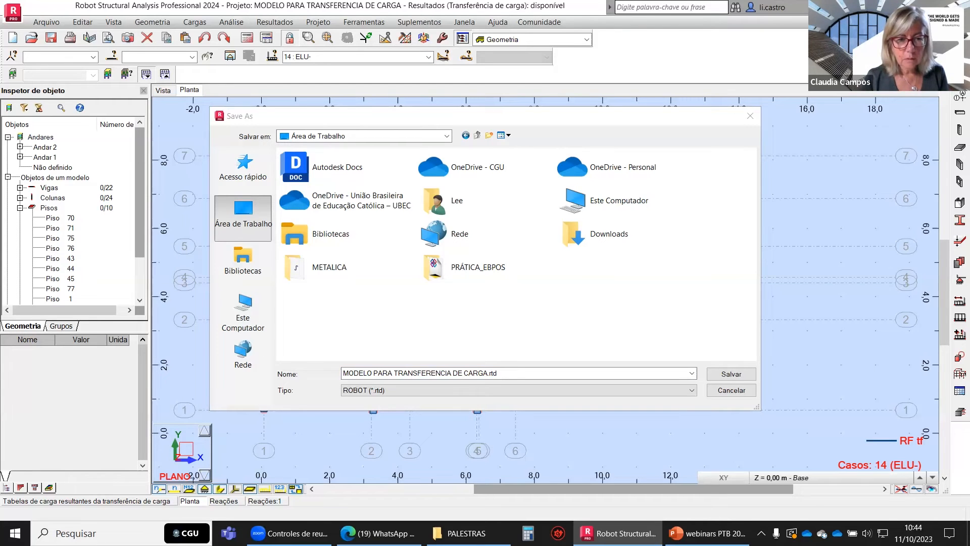
Open the saved MODELO PARA TRANSFERENCIA DE CARGA drawing from the desktop in AutoCAD and fit it to the view
key(super+d)
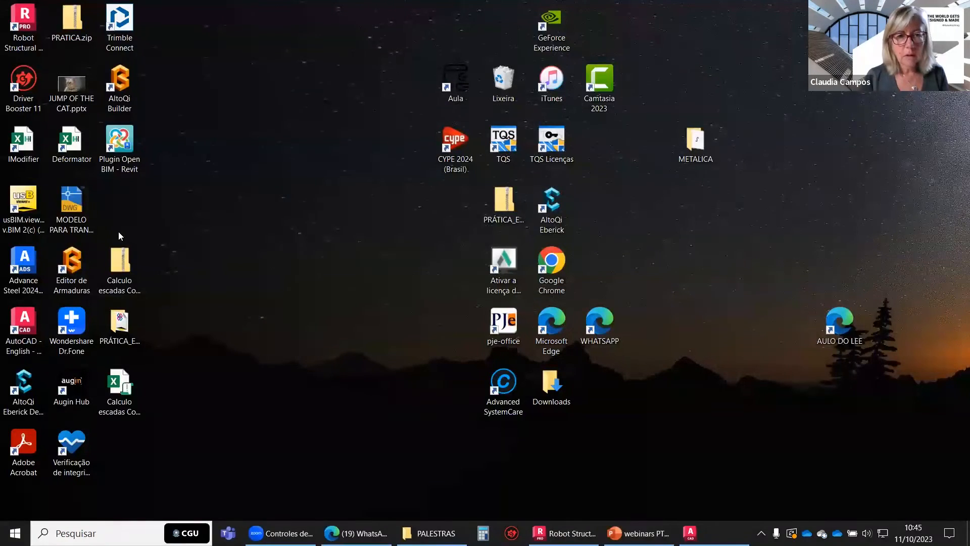
double_click(75, 202)
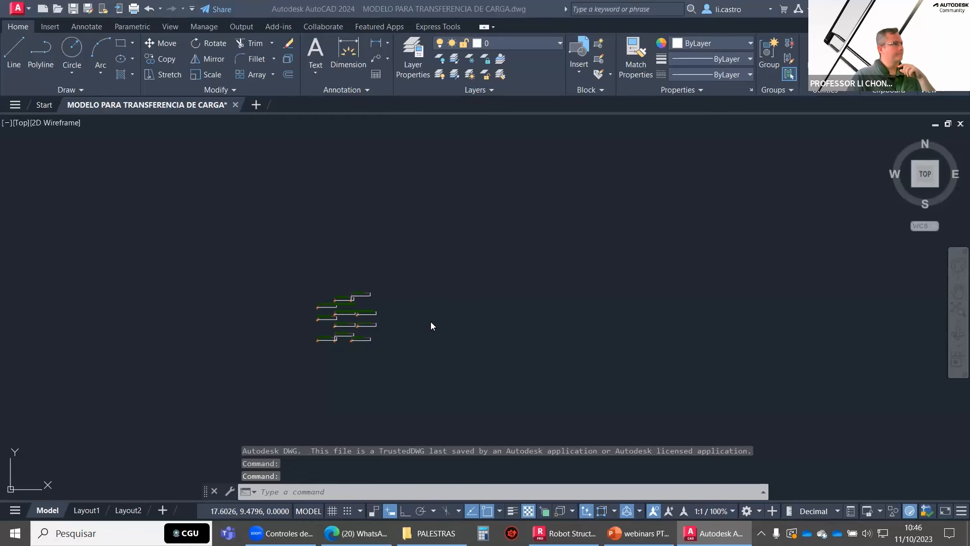
middle_click(379, 338)
middle_click(379, 339)
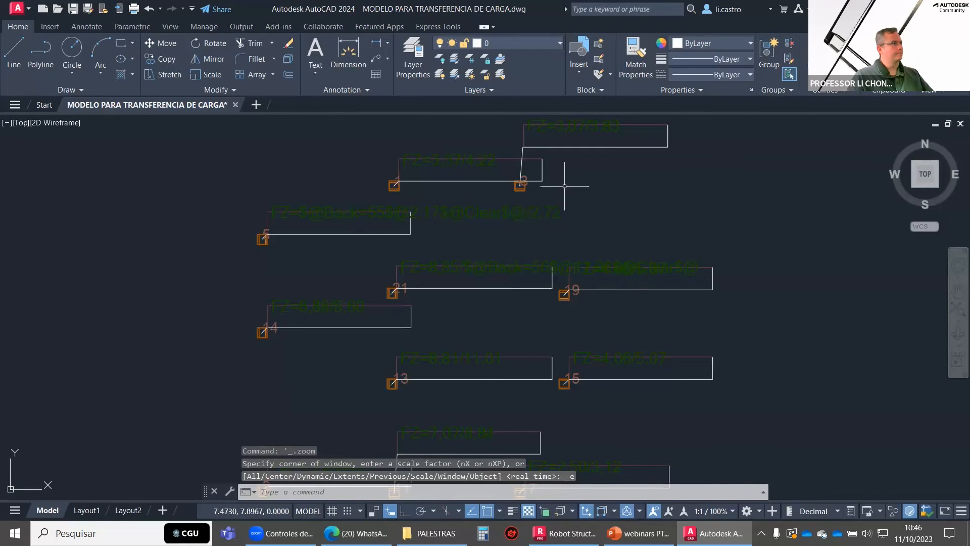
Examine the exported FZ reaction labels and node numbers at the supports across the drawing
middle_drag(596, 197, 609, 277)
scroll(506, 229, up, 4)
mouse_move(535, 422)
middle_down()
mouse_move(667, 316)
mouse_move(716, 308)
middle_up()
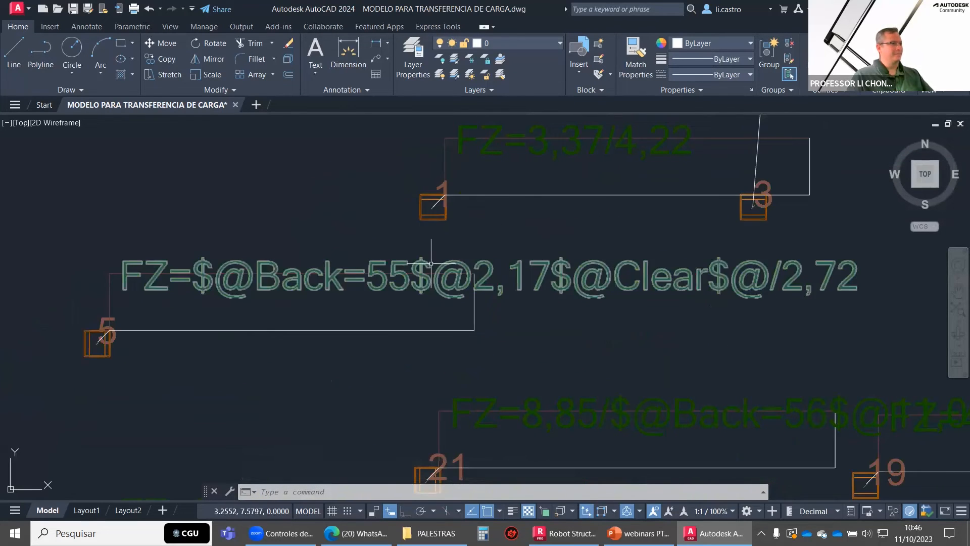
scroll(480, 256, down, 4)
scroll(568, 183, up, 4)
scroll(583, 227, up, 2)
scroll(390, 162, down, 4)
middle_drag(506, 297, 510, 162)
scroll(510, 161, down, 4)
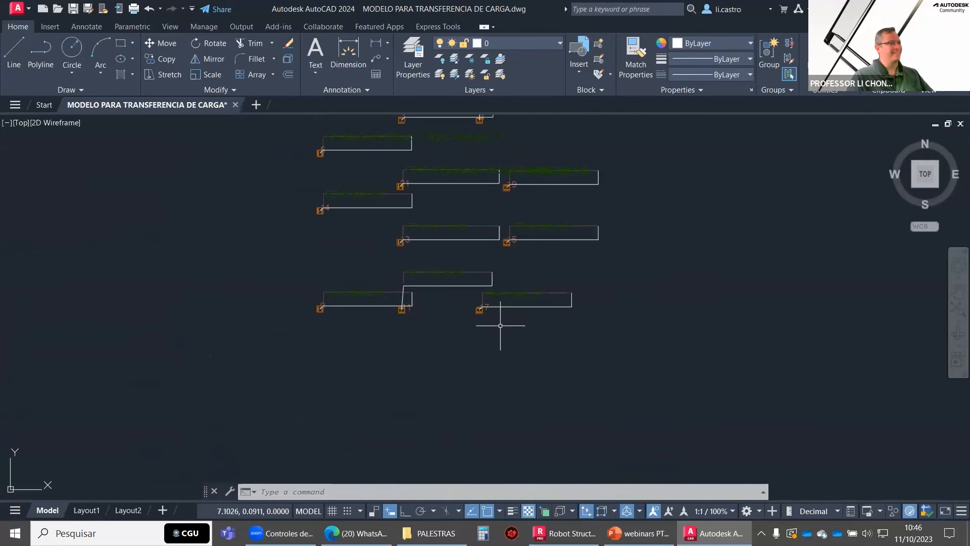
scroll(502, 255, up, 6)
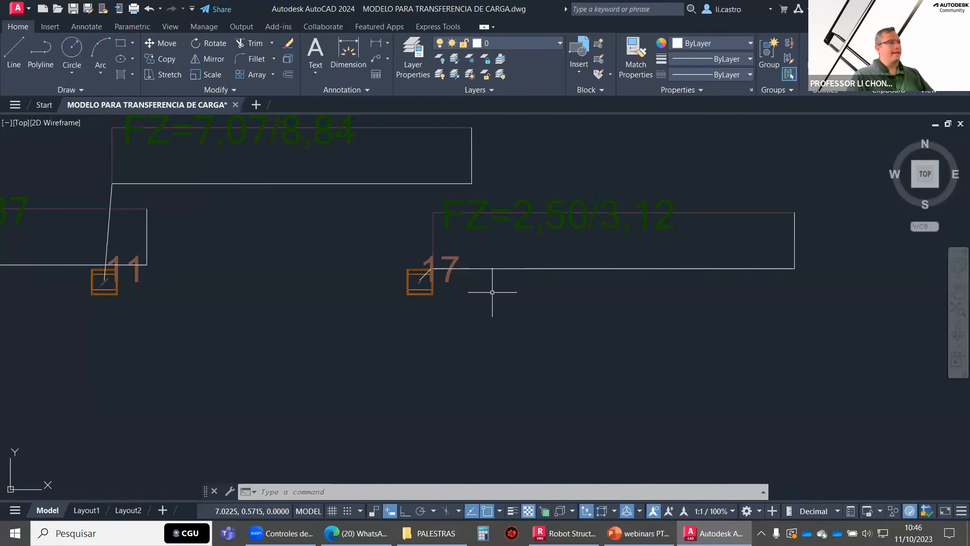
scroll(496, 282, down, 5)
middle_drag(525, 209, 495, 277)
scroll(505, 283, up, 4)
middle_drag(531, 314, 450, 281)
scroll(461, 278, down, 4)
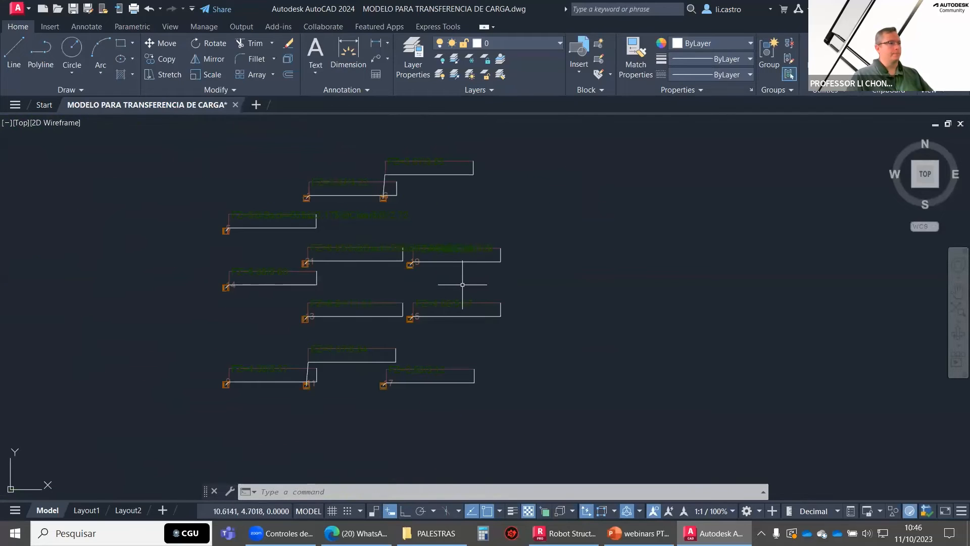
middle_drag(581, 267, 530, 292)
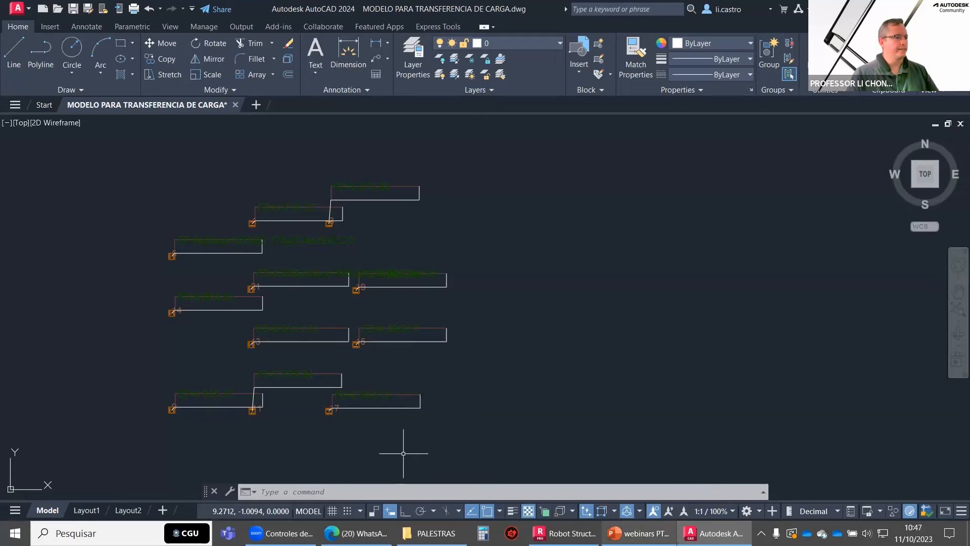
click(640, 533)
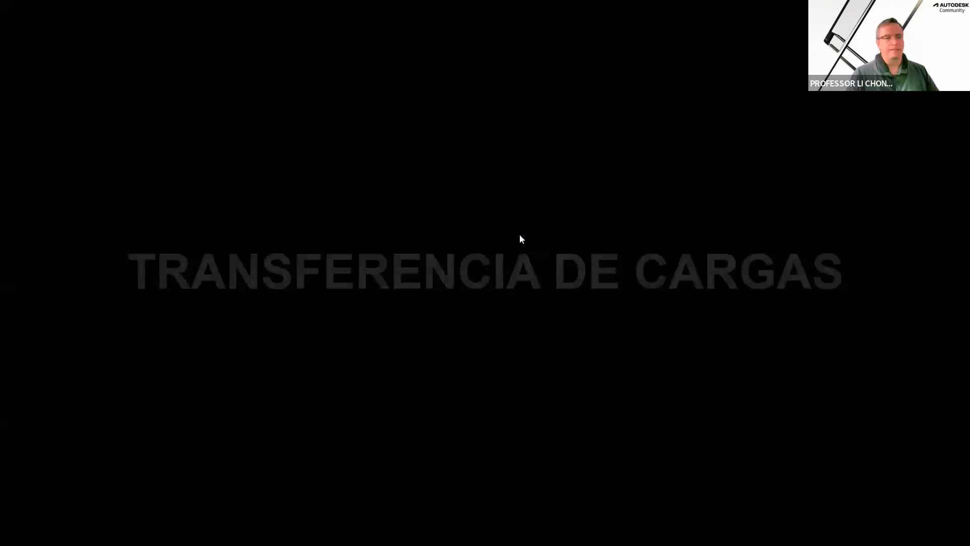
key(Right)
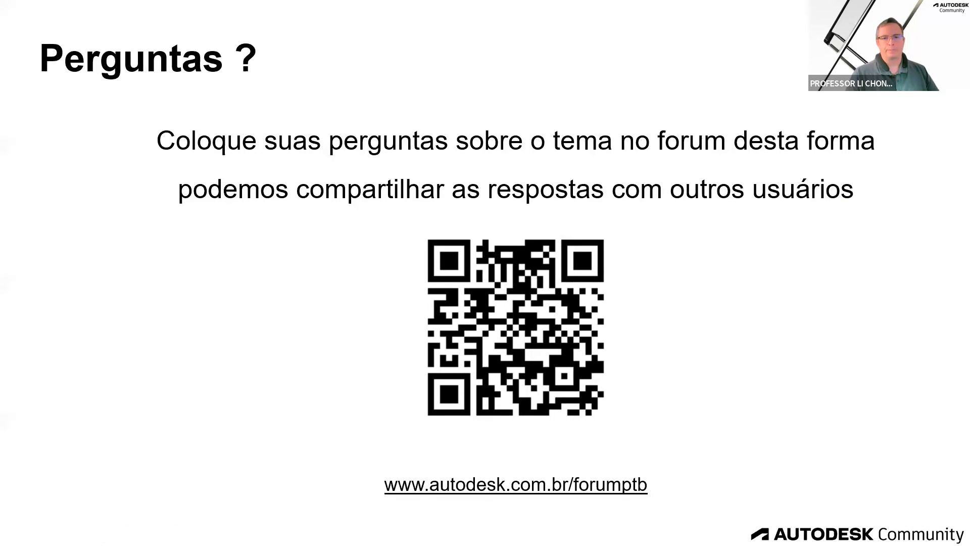
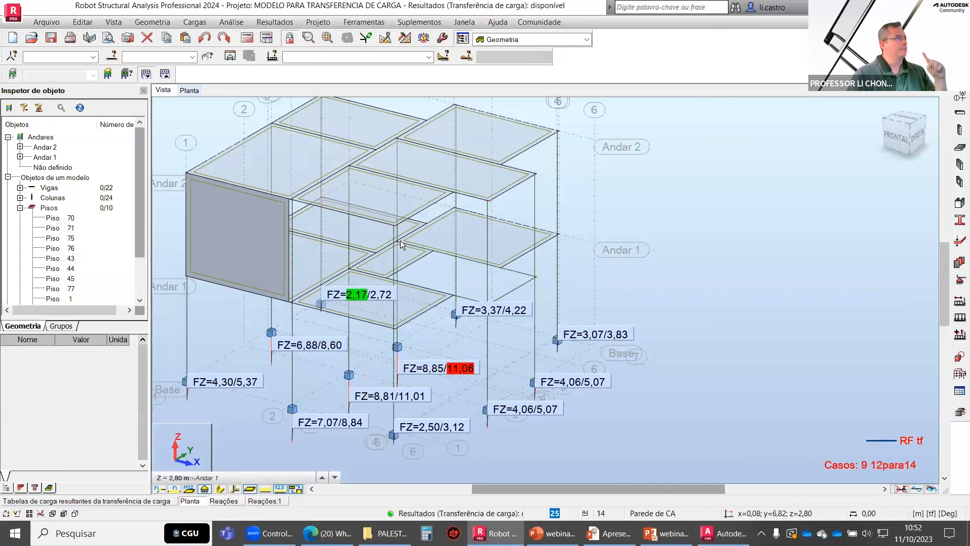
Convert the load transfer model to a 3D FEM structure type and display the whole building in the 3D view
click(193, 22)
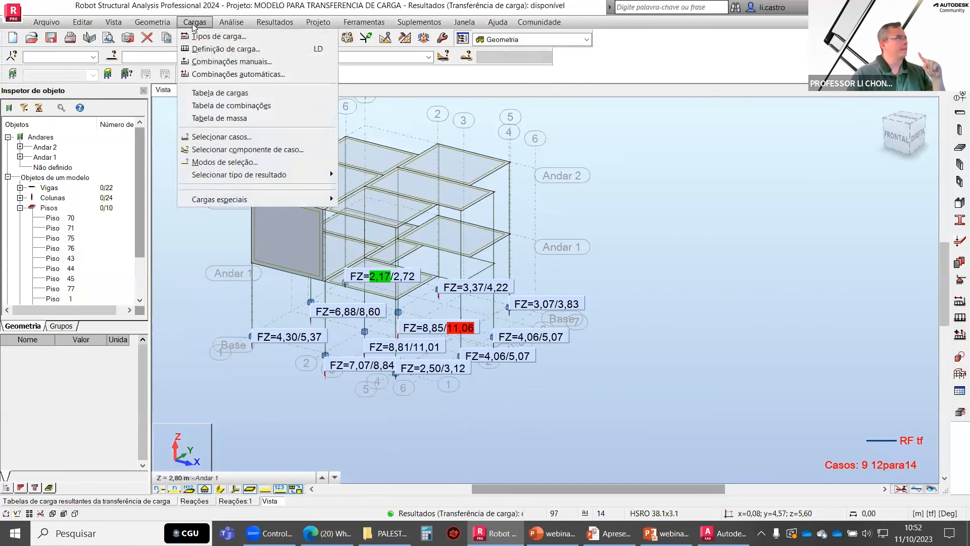
mouse_move(246, 201)
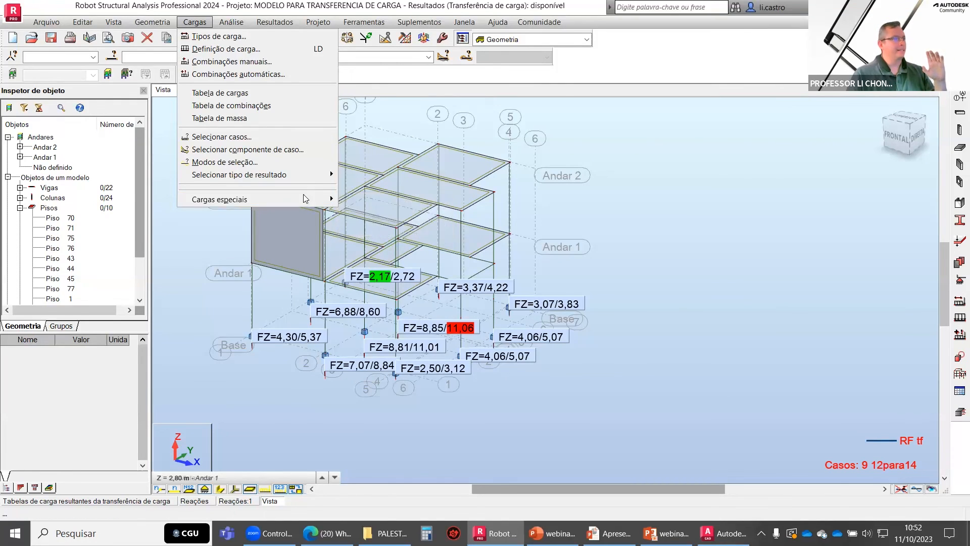
click(147, 25)
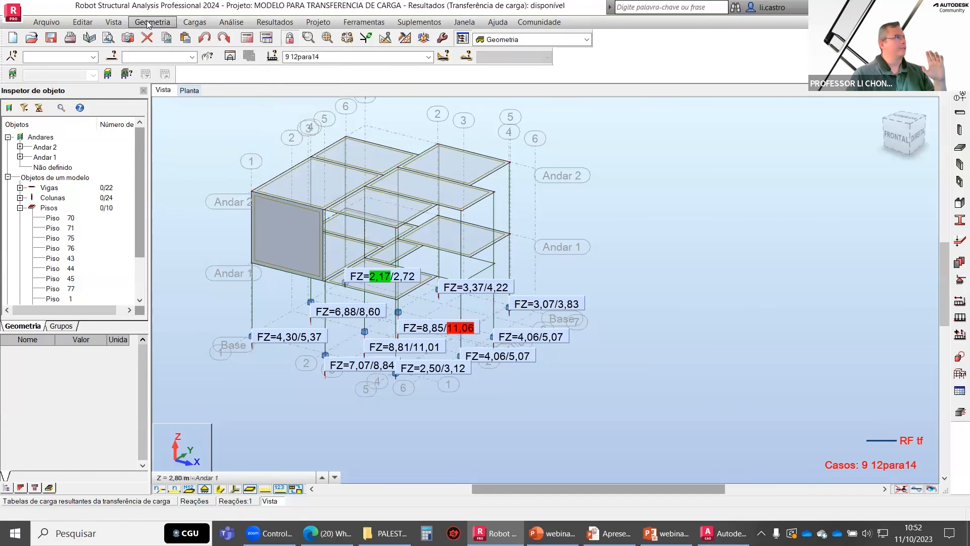
click(149, 24)
click(169, 37)
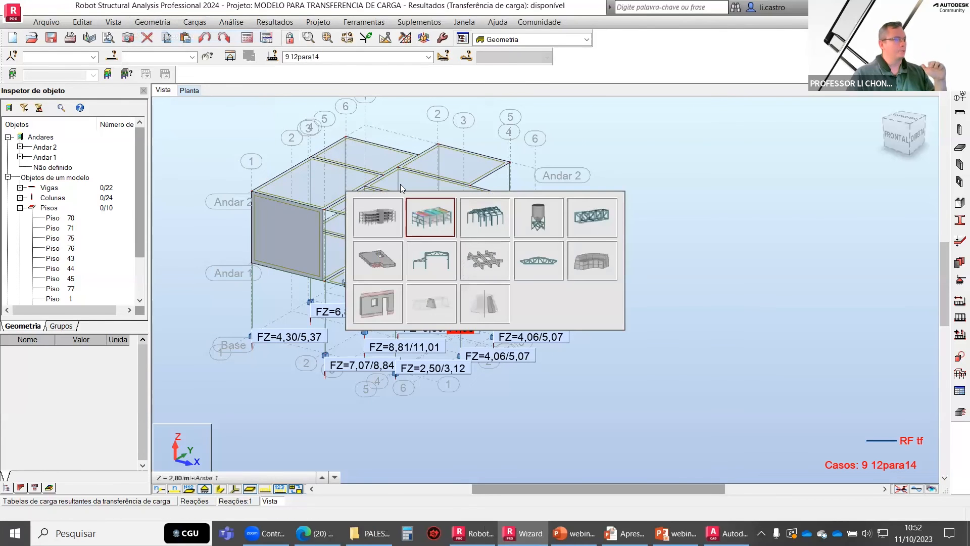
click(380, 223)
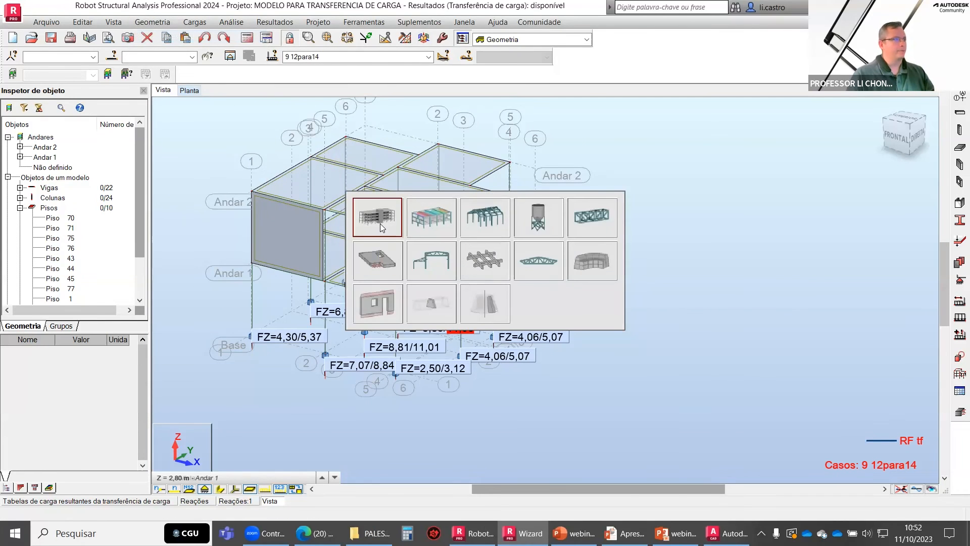
click(376, 266)
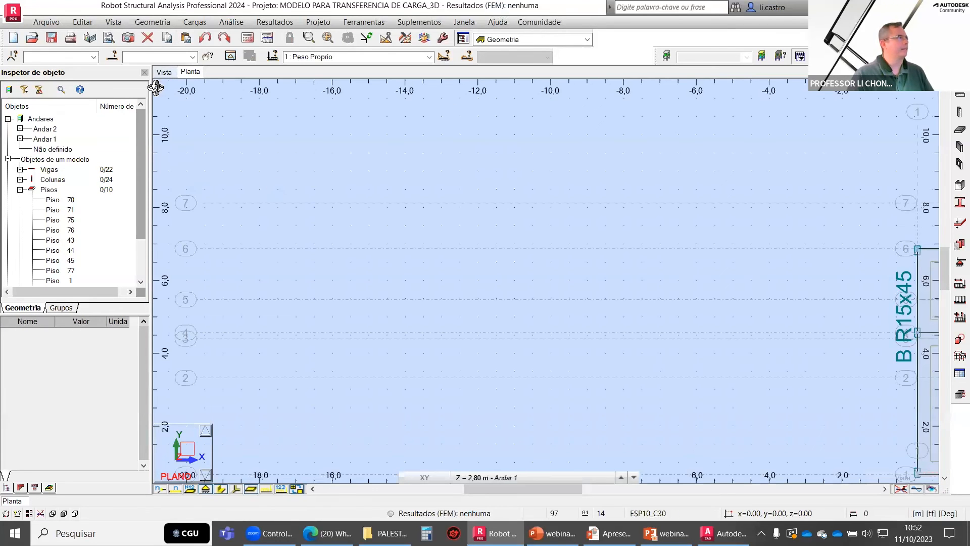
click(167, 72)
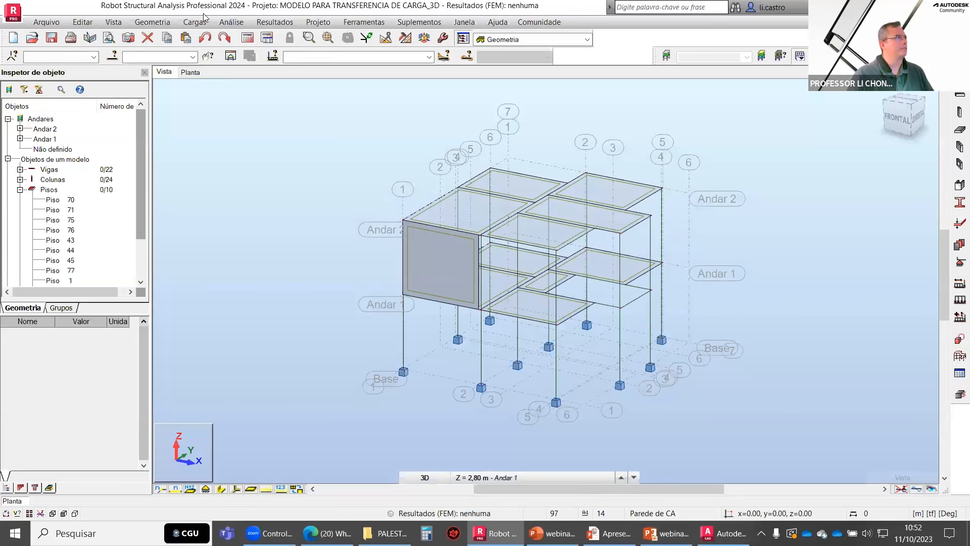
Examine the general settings for generating simulated wind loads, then close them without running the simulation
click(194, 22)
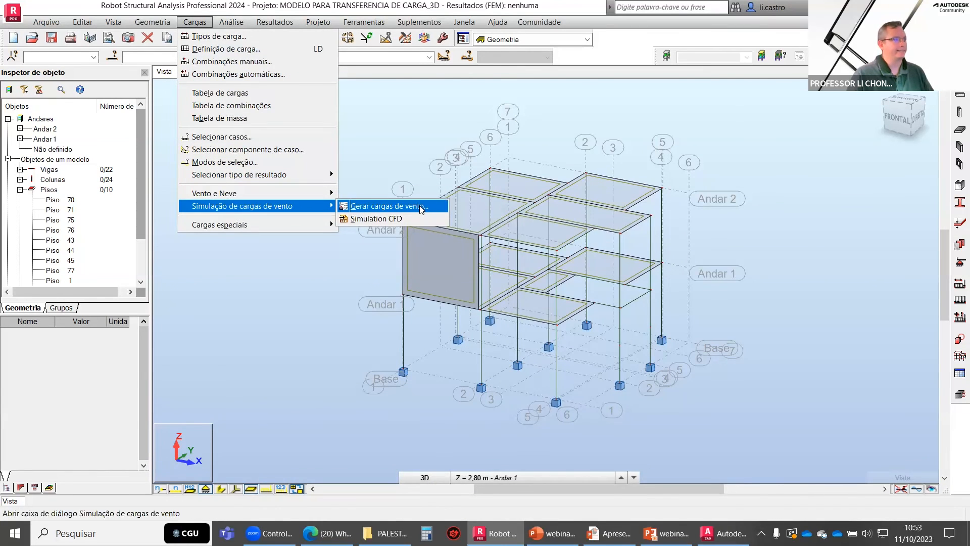
click(388, 223)
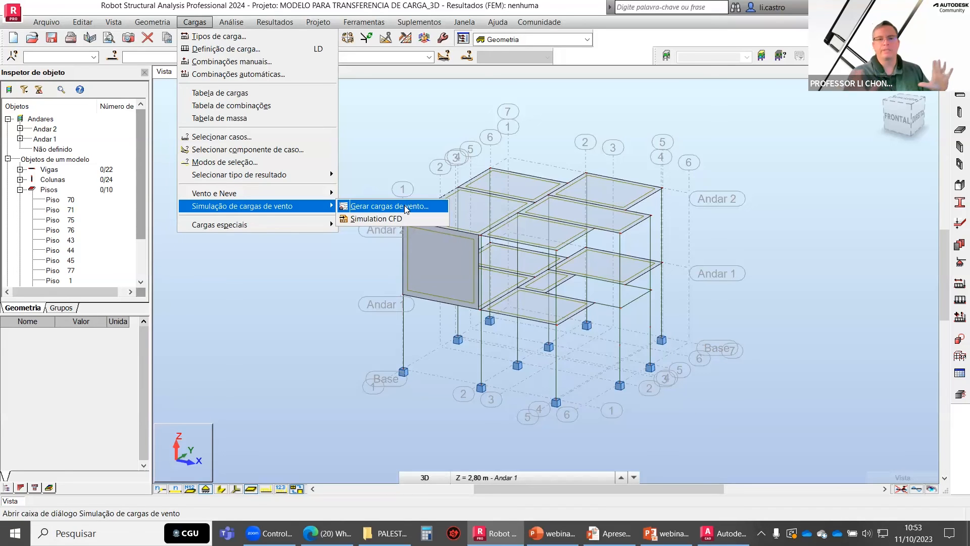
click(405, 205)
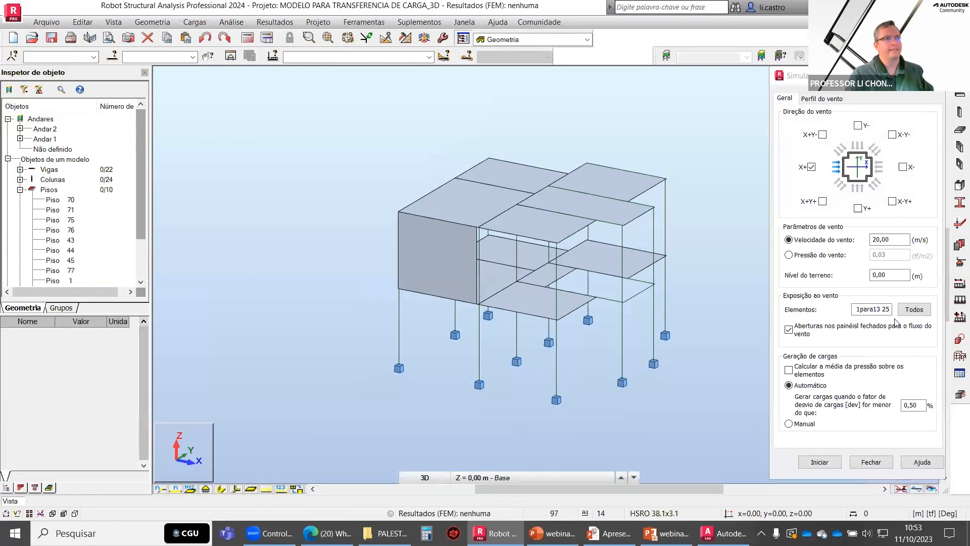
click(934, 76)
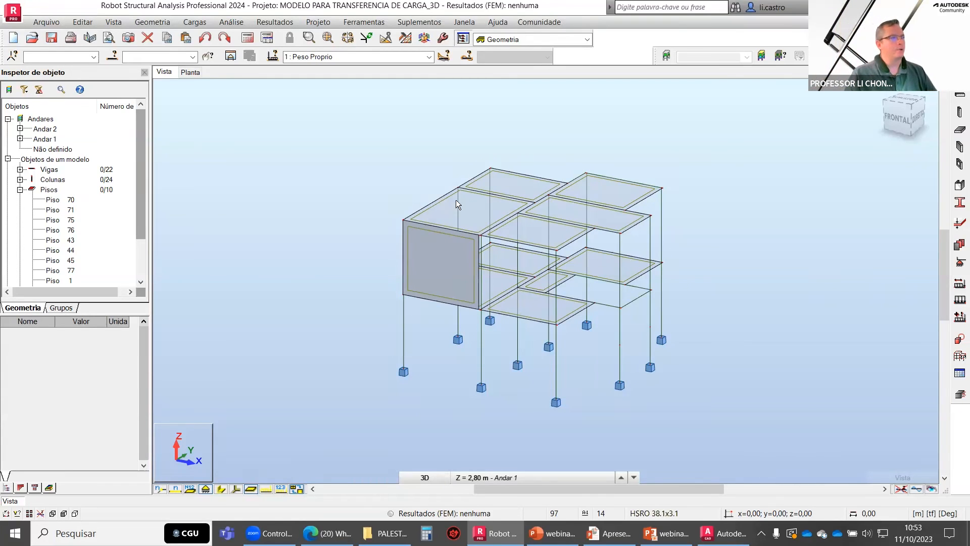
Convert the project back to the load transfer structure type and show the building in 3D
click(151, 24)
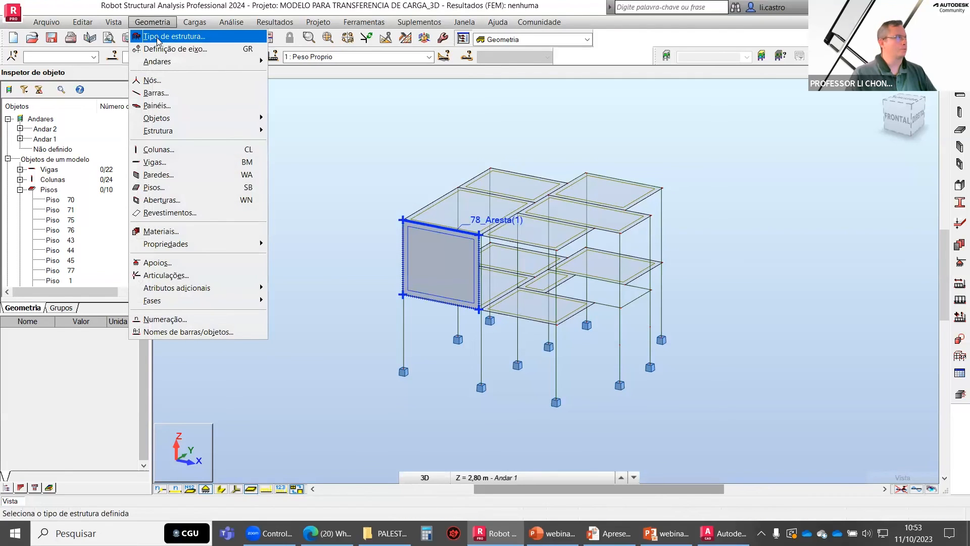
click(158, 36)
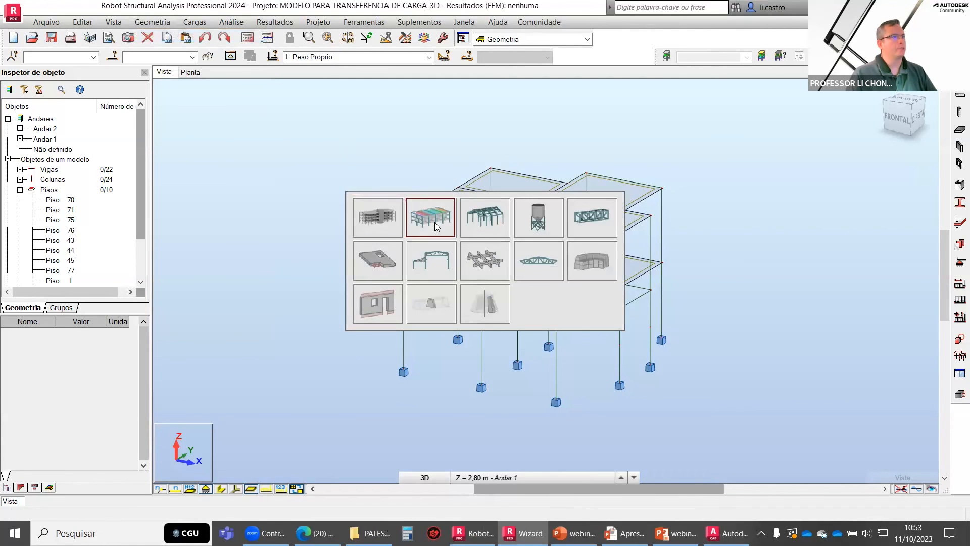
click(712, 329)
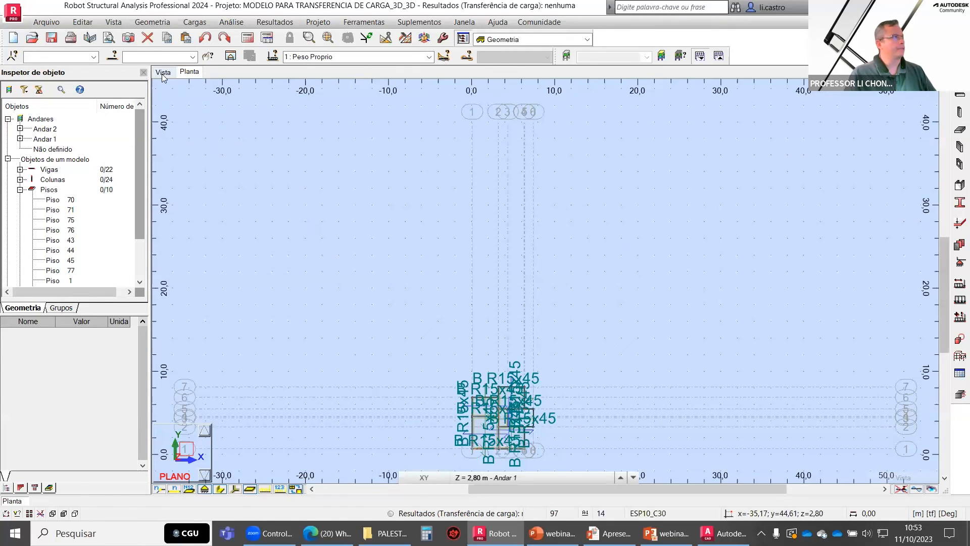
click(163, 73)
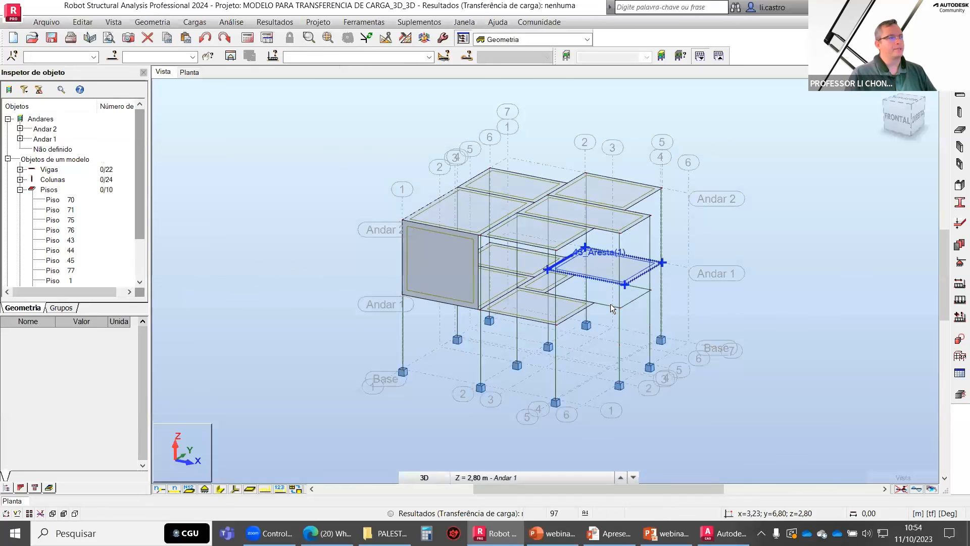
scroll(557, 250, up, 3)
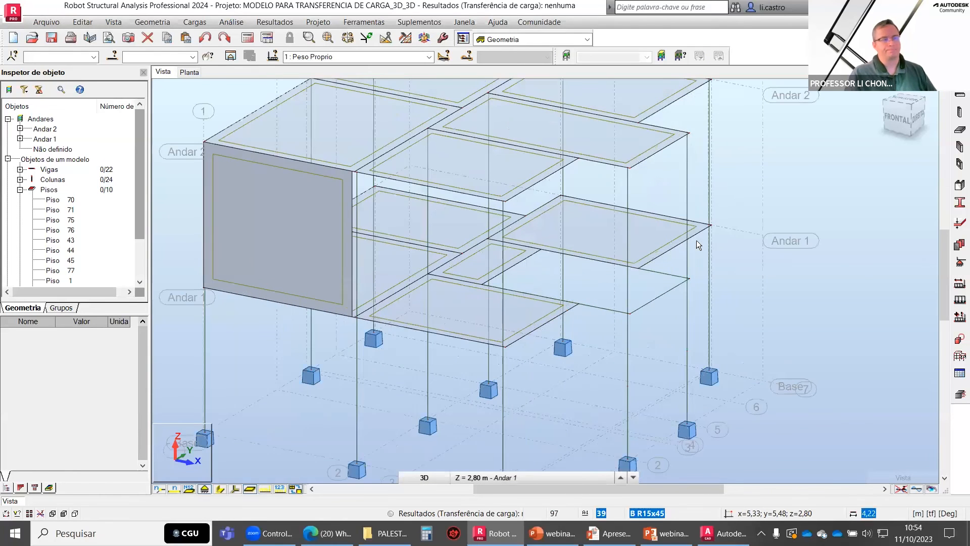
click(194, 22)
mouse_move(152, 21)
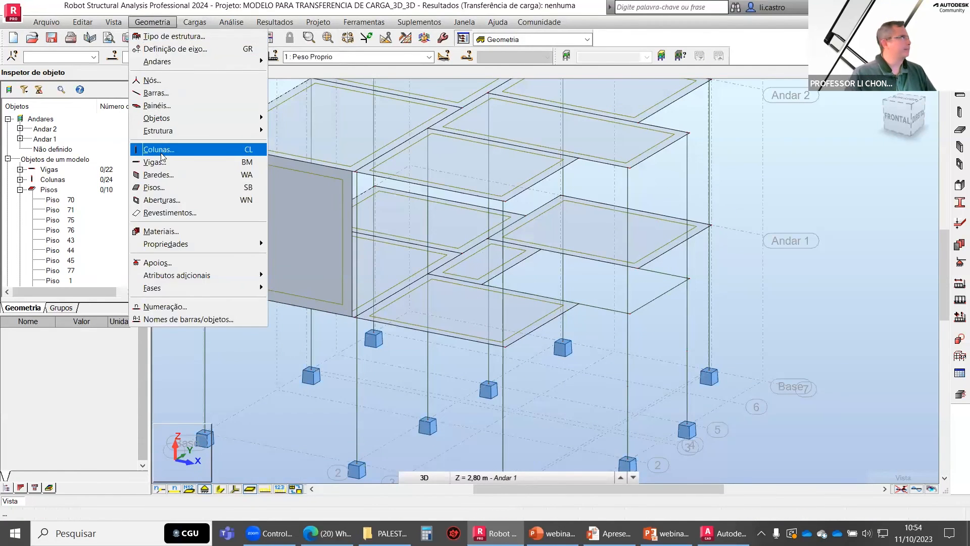
click(157, 105)
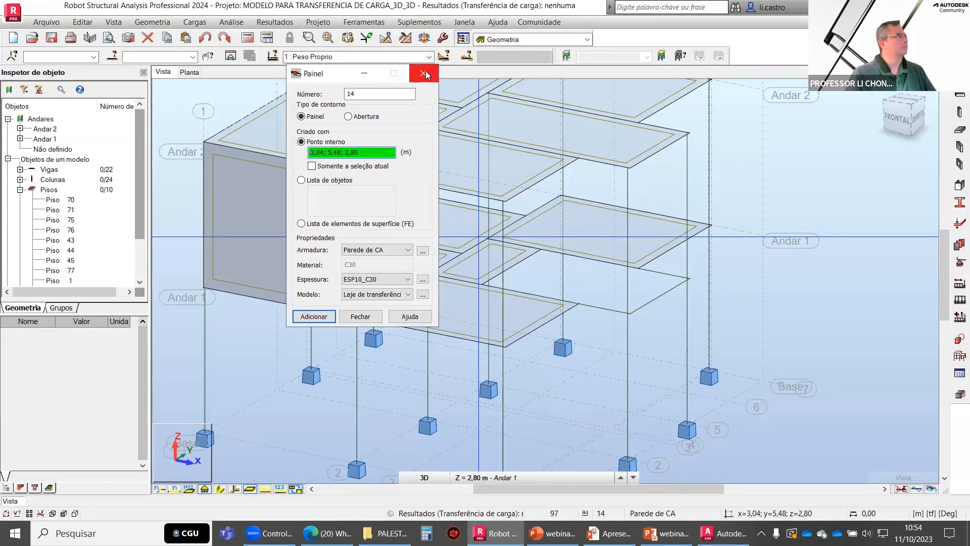
key(Escape)
Model a non-horizontal rectangular ESP10_C30 floor slab sloping from the Andar 1 slab edge down to the column at z=1,40
click(152, 22)
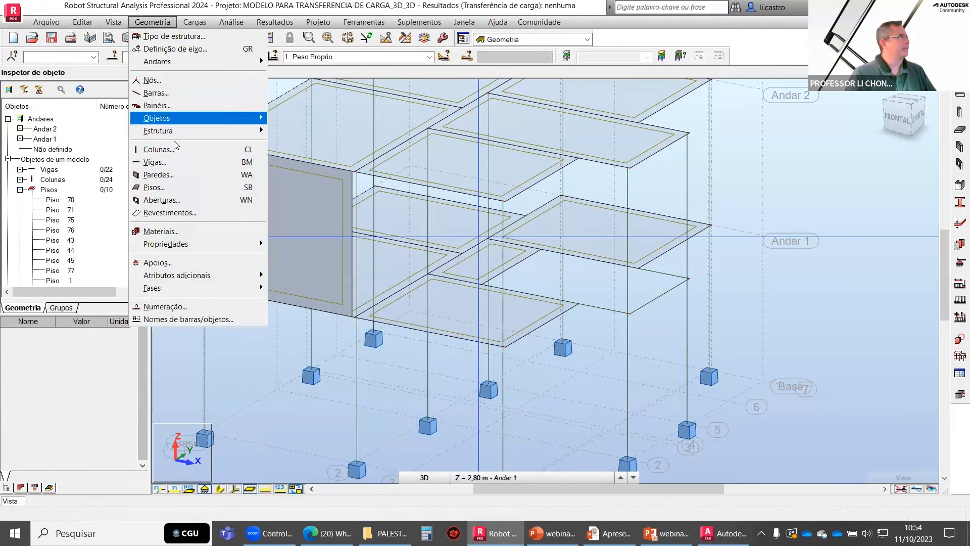
click(167, 189)
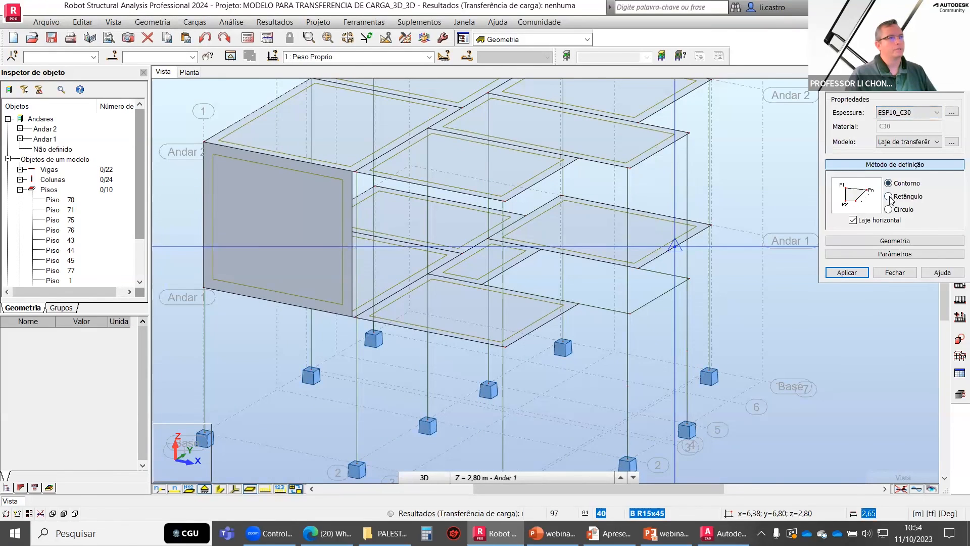
click(889, 197)
click(512, 268)
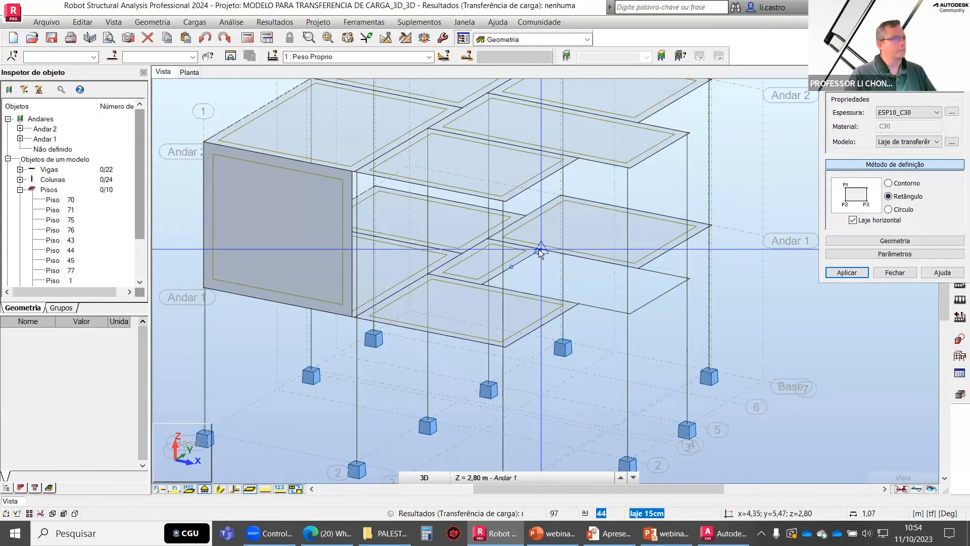
click(853, 219)
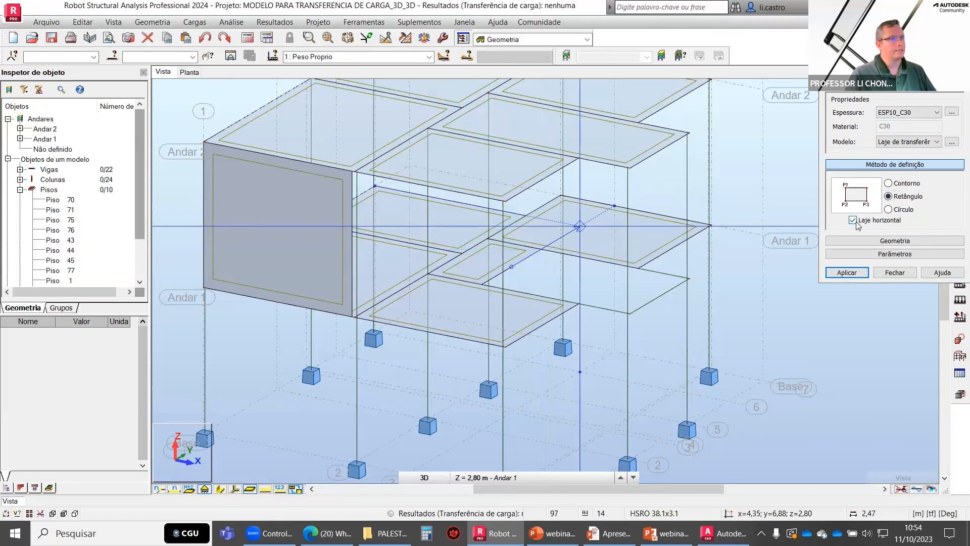
click(511, 267)
click(539, 248)
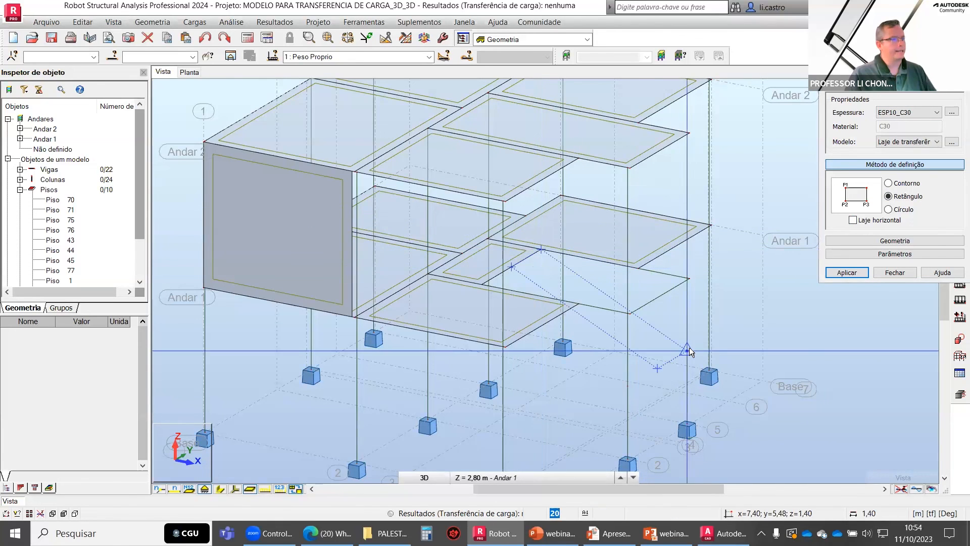
click(688, 350)
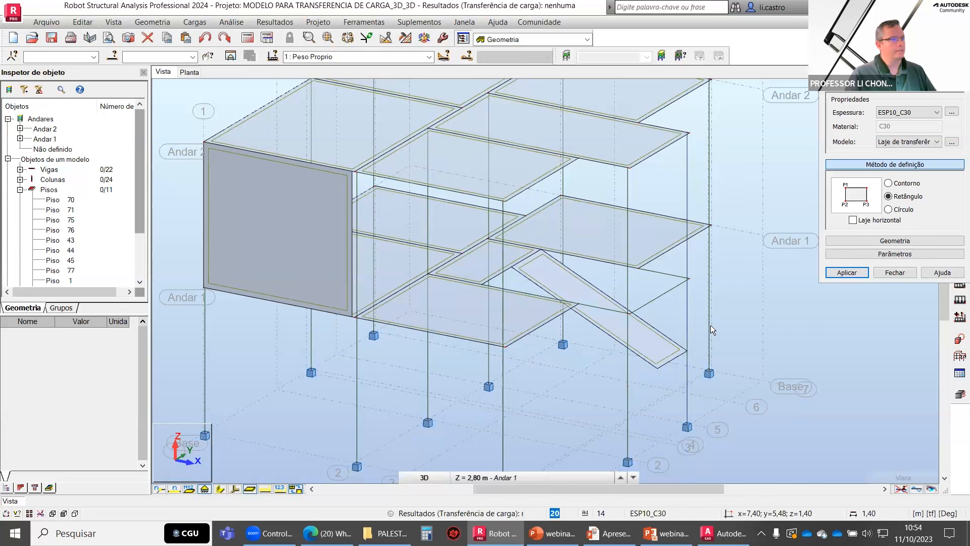
Calculate the model with the inclined slab and examine the load case 1 message and the objects associated with it
click(895, 273)
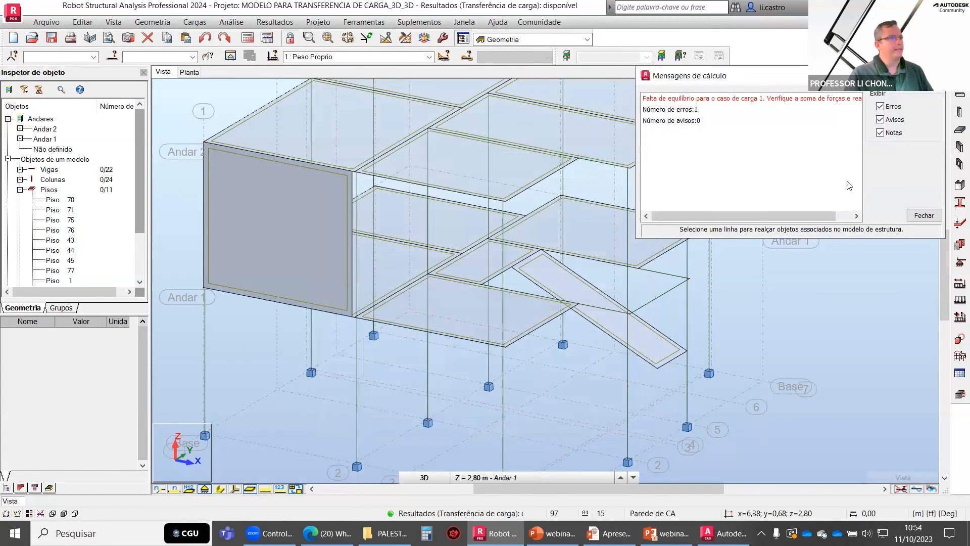
click(710, 99)
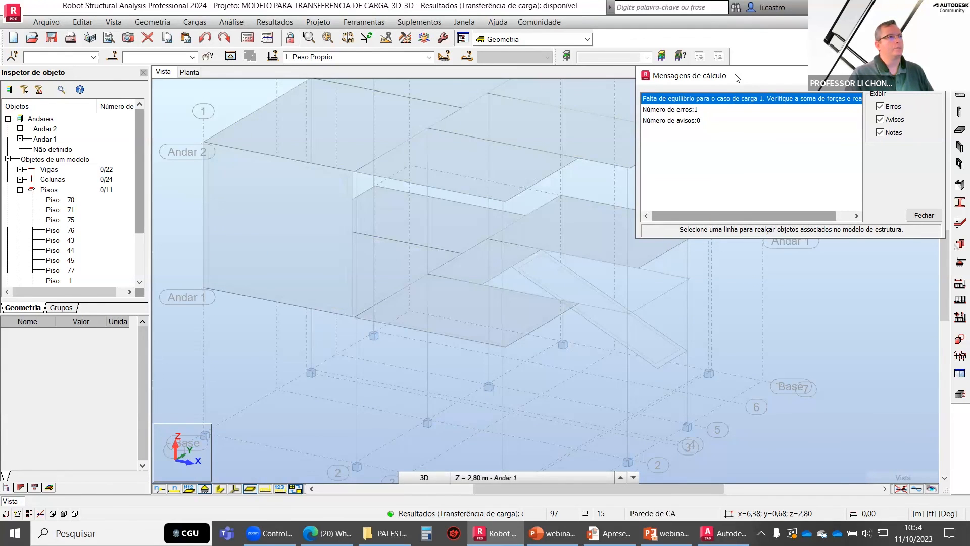
drag(784, 81, 324, 112)
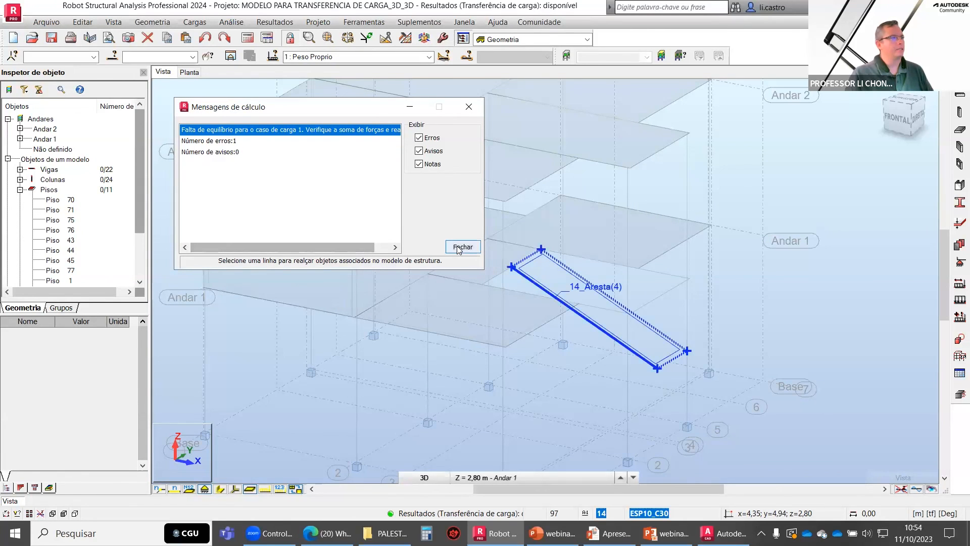
click(475, 246)
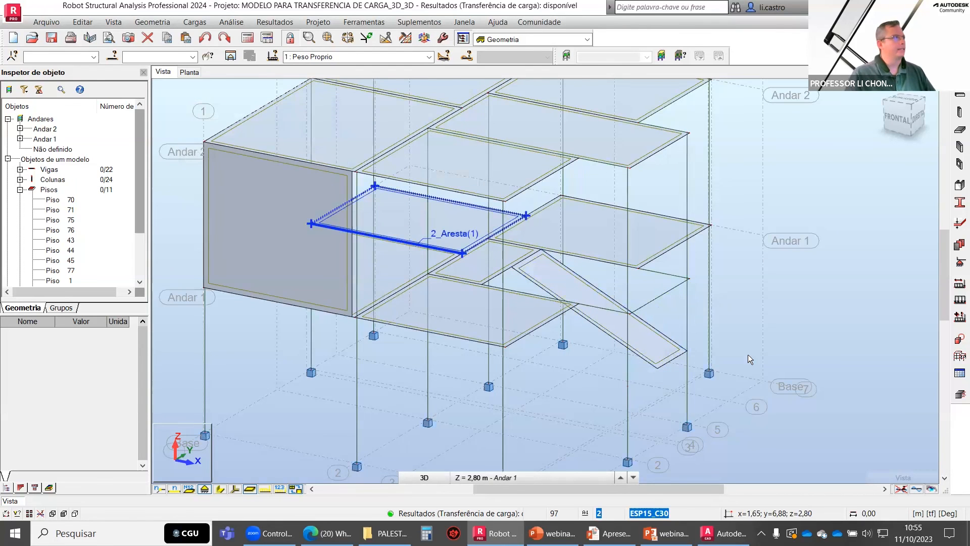
Delete the inclined slab below Andar 1, accepting that the calculated results may become unavailable
click(668, 360)
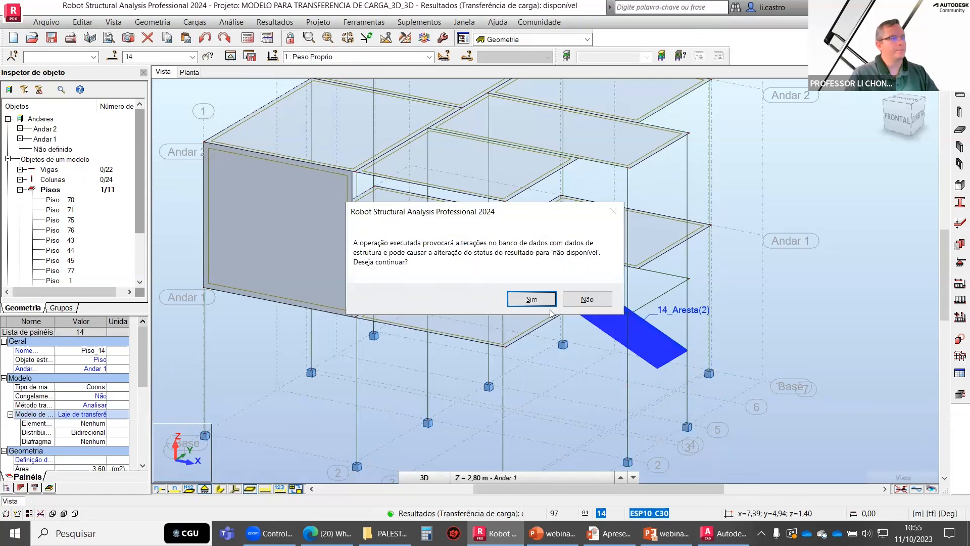
click(530, 298)
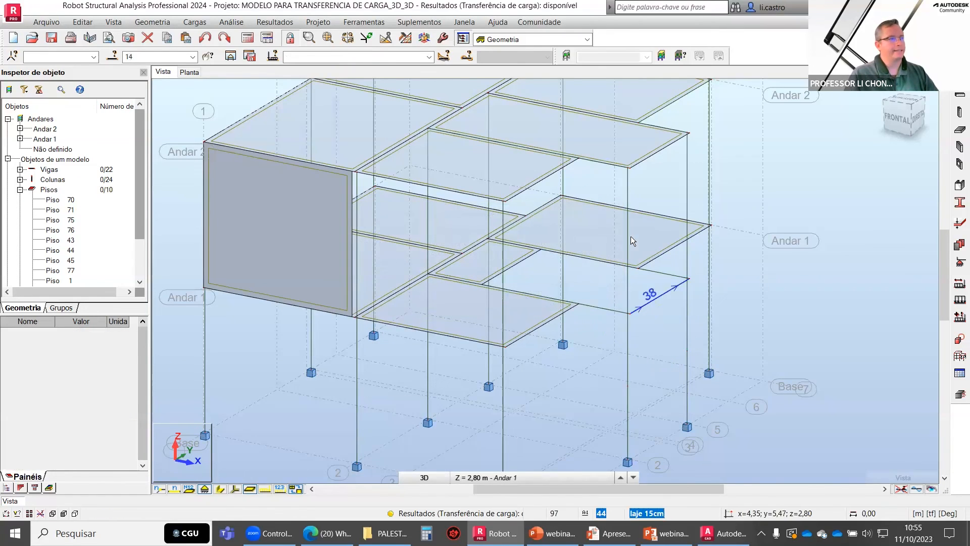
scroll(729, 242, down, 2)
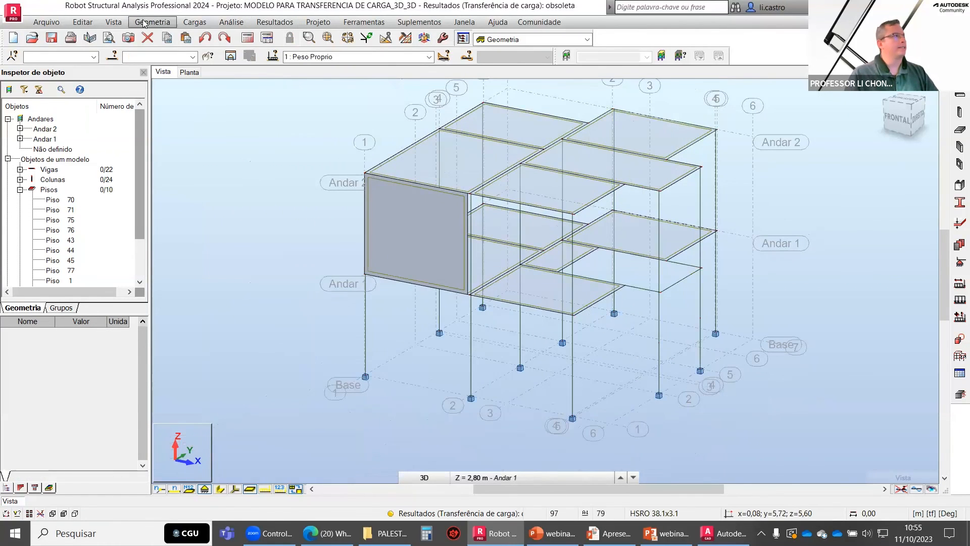
click(113, 23)
mouse_move(145, 200)
mouse_move(152, 20)
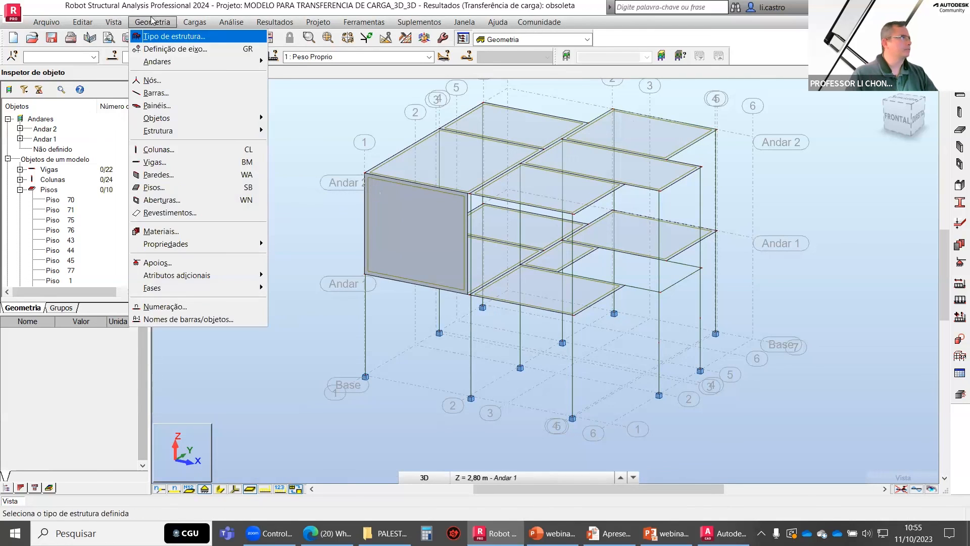
mouse_move(195, 22)
mouse_move(283, 200)
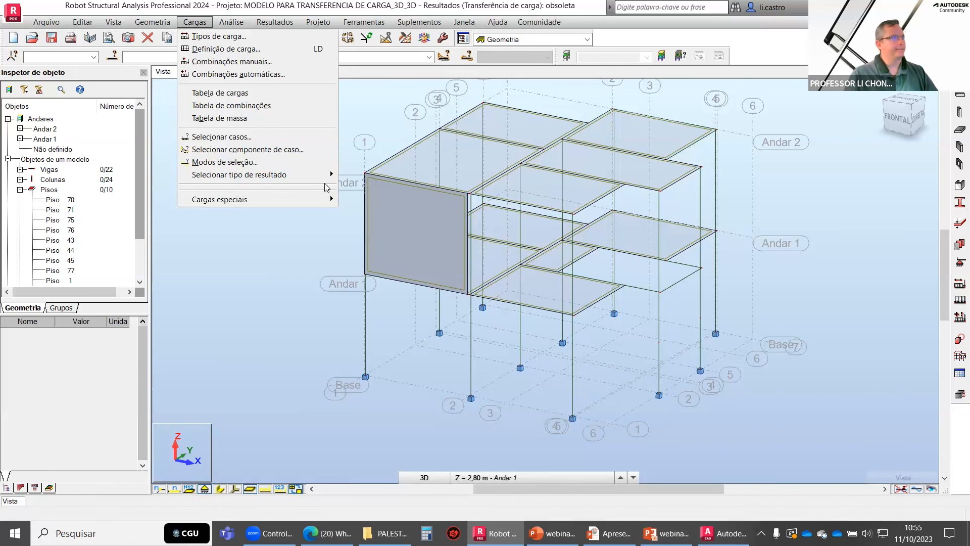
mouse_move(316, 177)
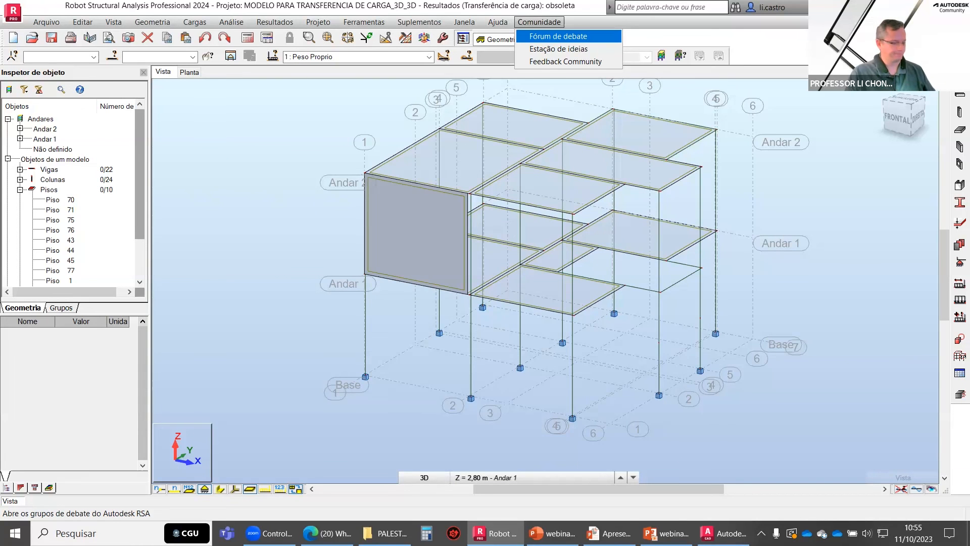
Switch to the PowerPoint slide show and present the "Comunidade Whatsapp e network?" slide
key(super)
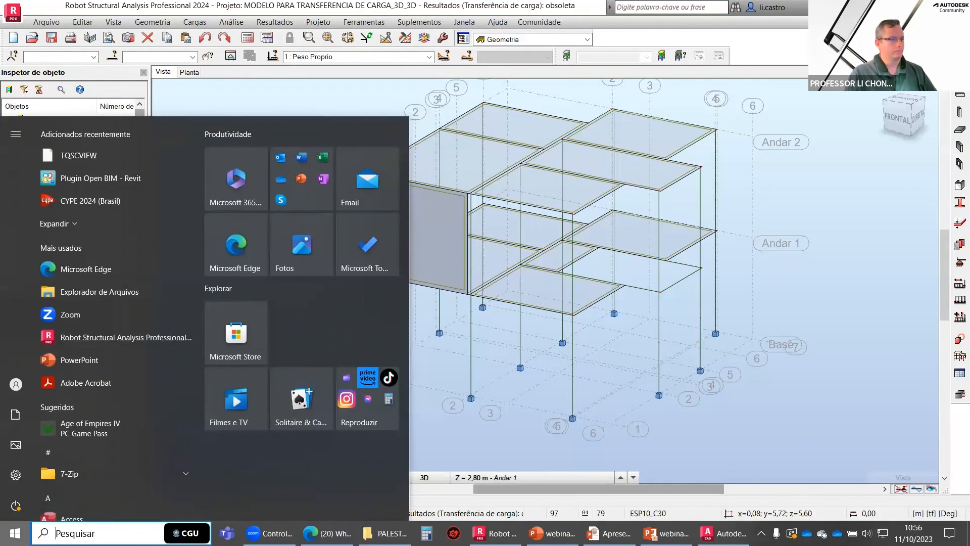
click(666, 534)
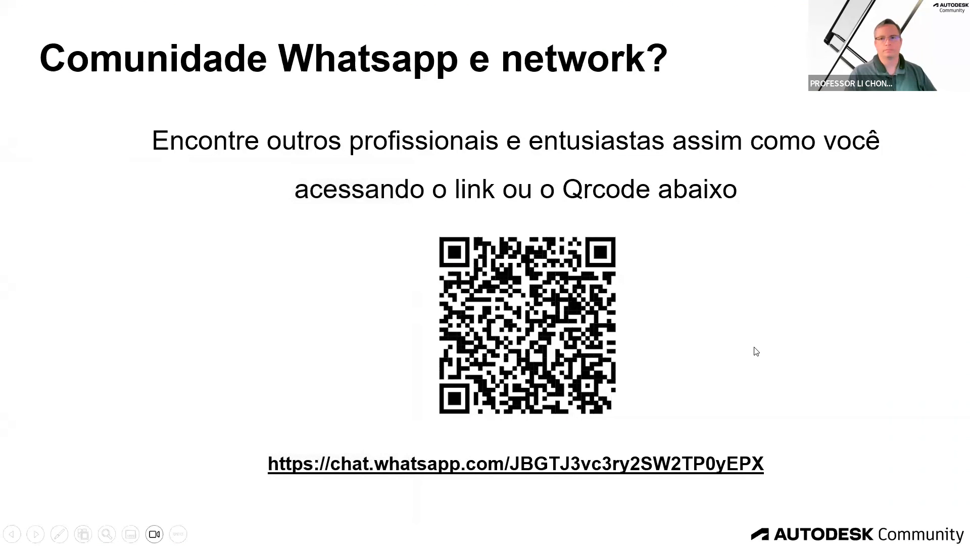
click(754, 347)
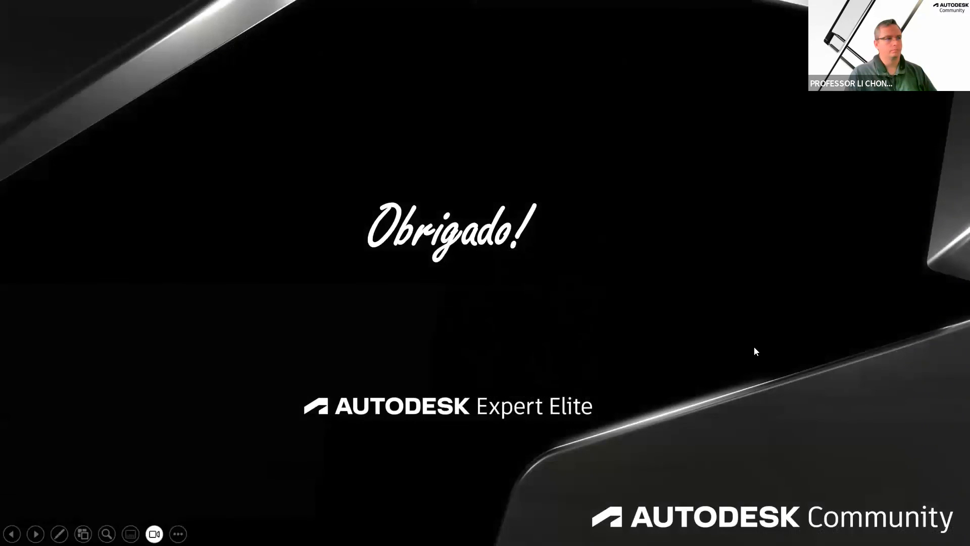
key(Left)
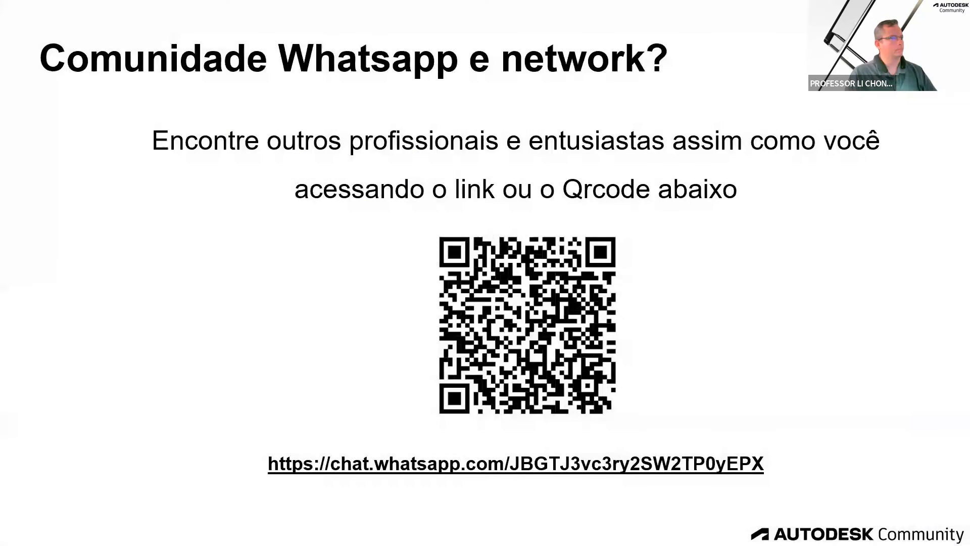